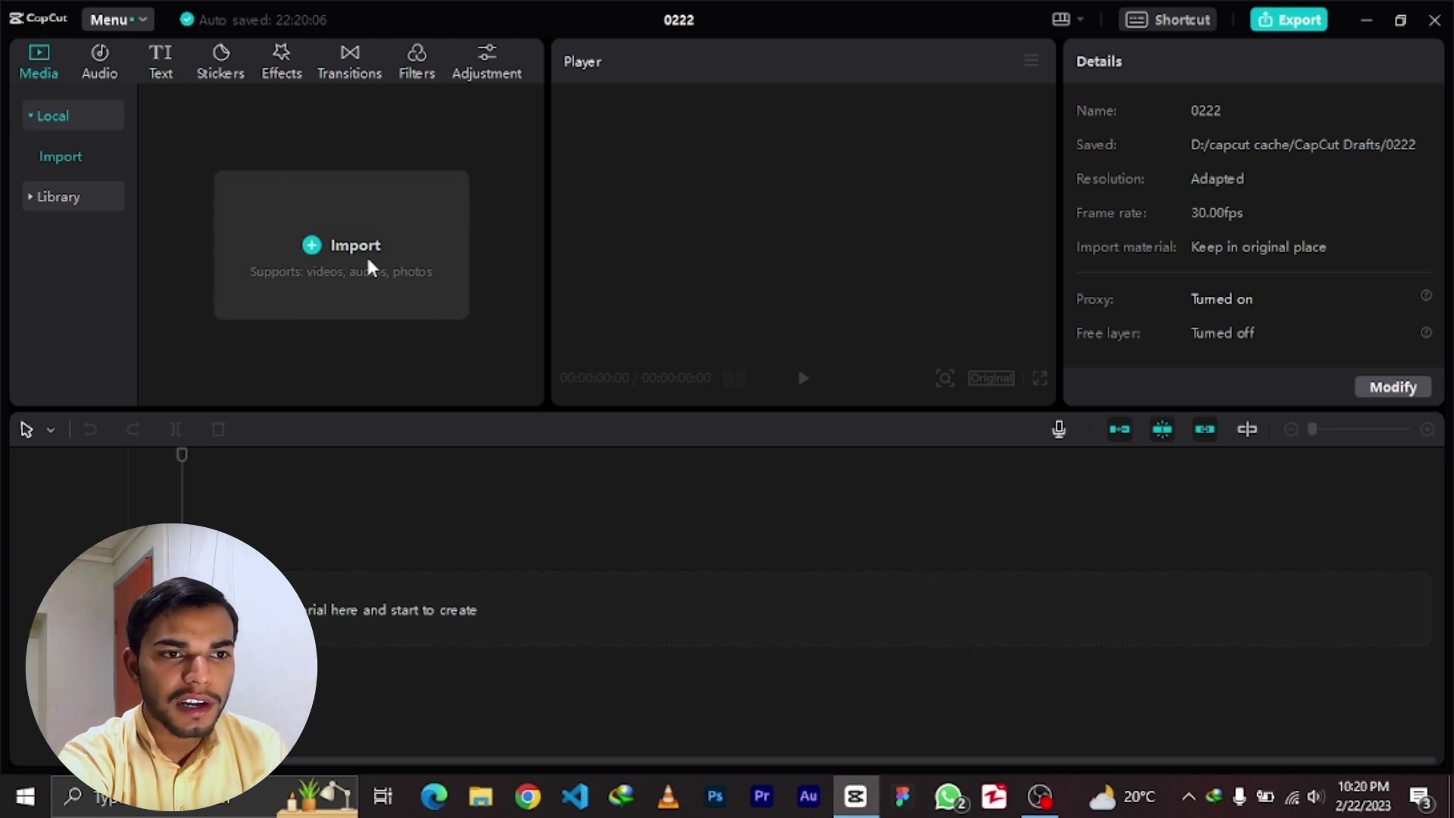
- Import the 3D Like+Share+Subscribe green-screen video, Pexels Videos 1536315, and the Pexels clips ending in 6003771, 7610995 and 7801548
click(350, 243)
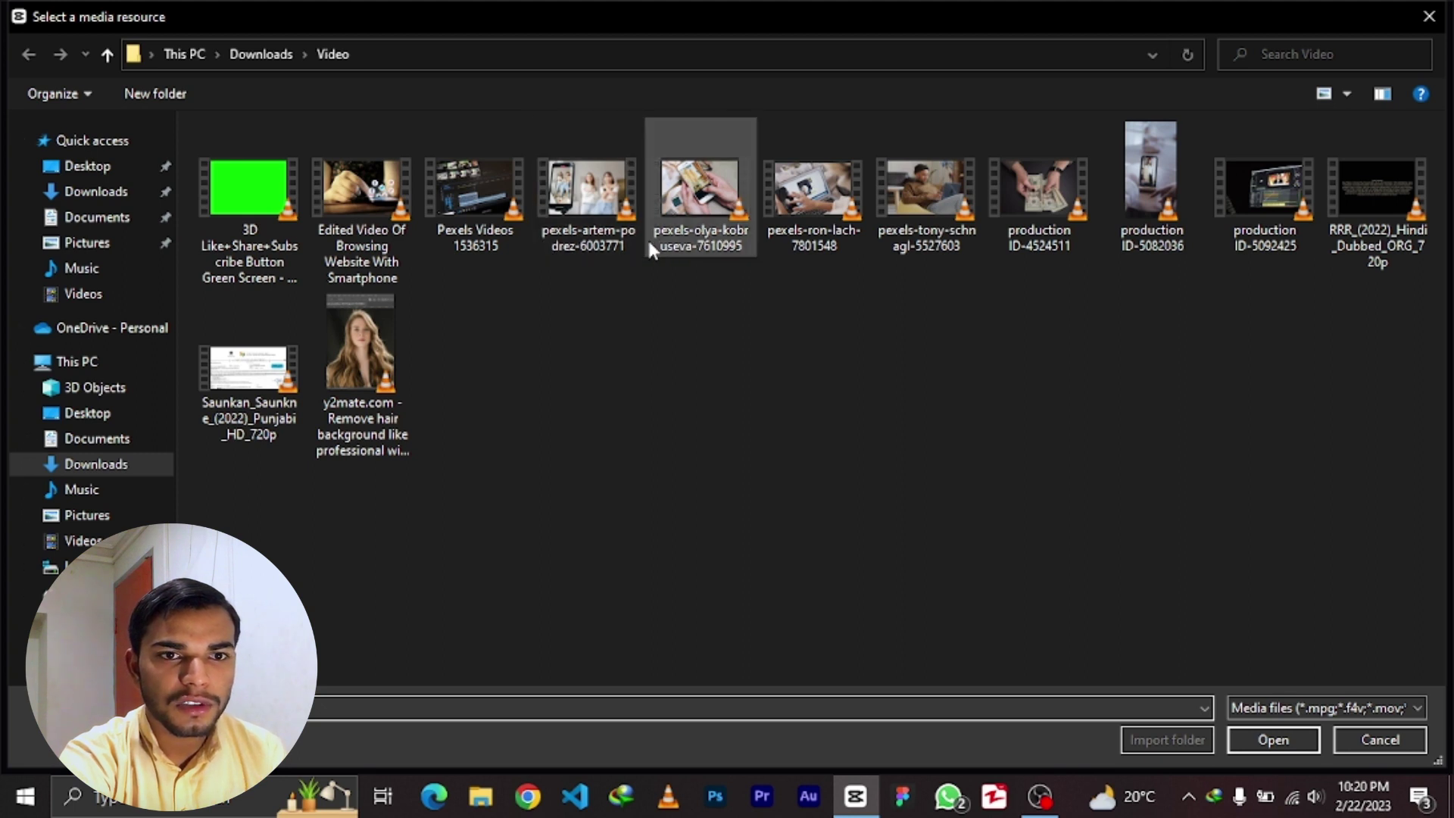
click(489, 222)
ctrl+click(616, 226)
ctrl+click(711, 209)
ctrl+click(806, 210)
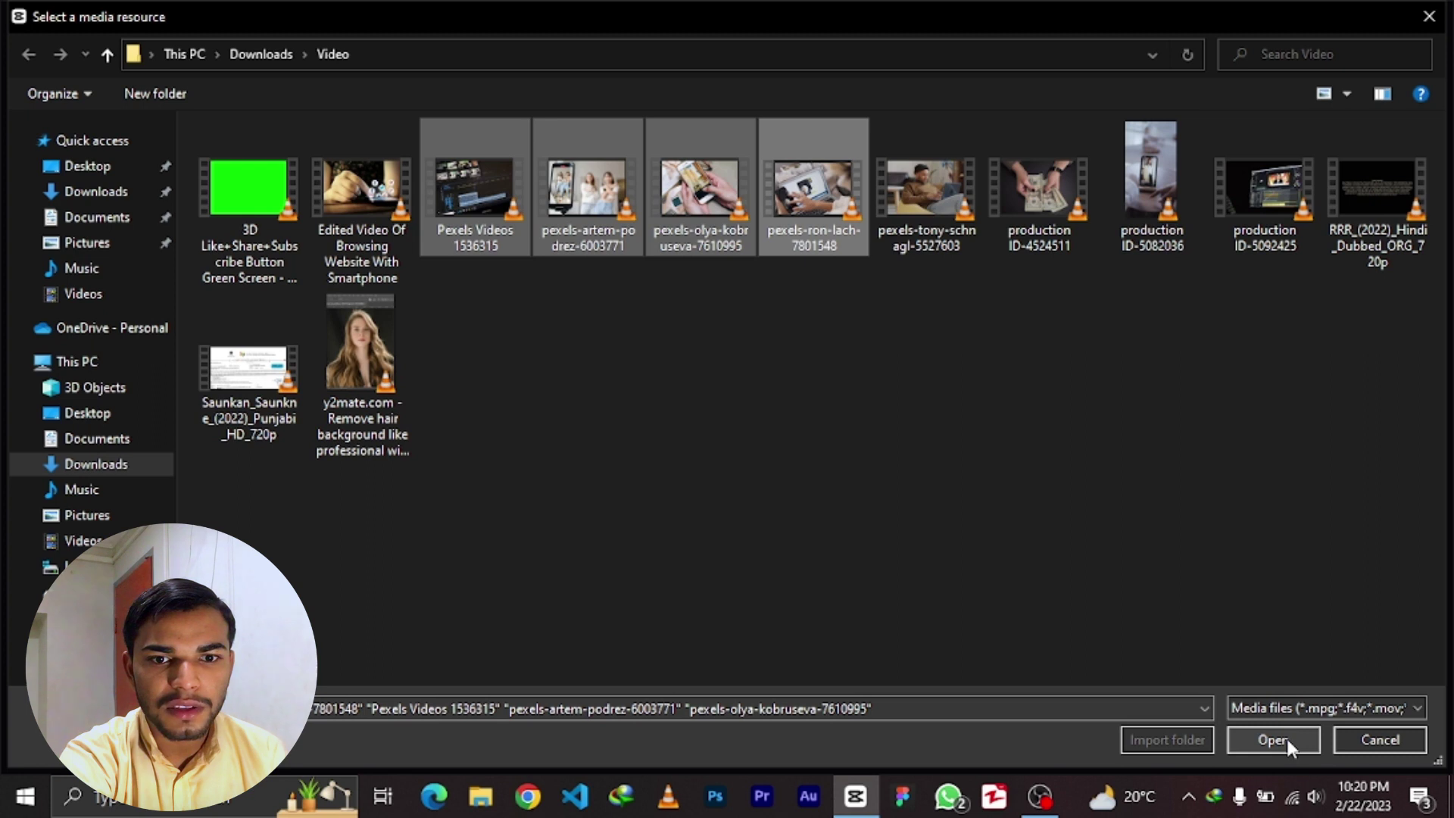
ctrl+click(250, 197)
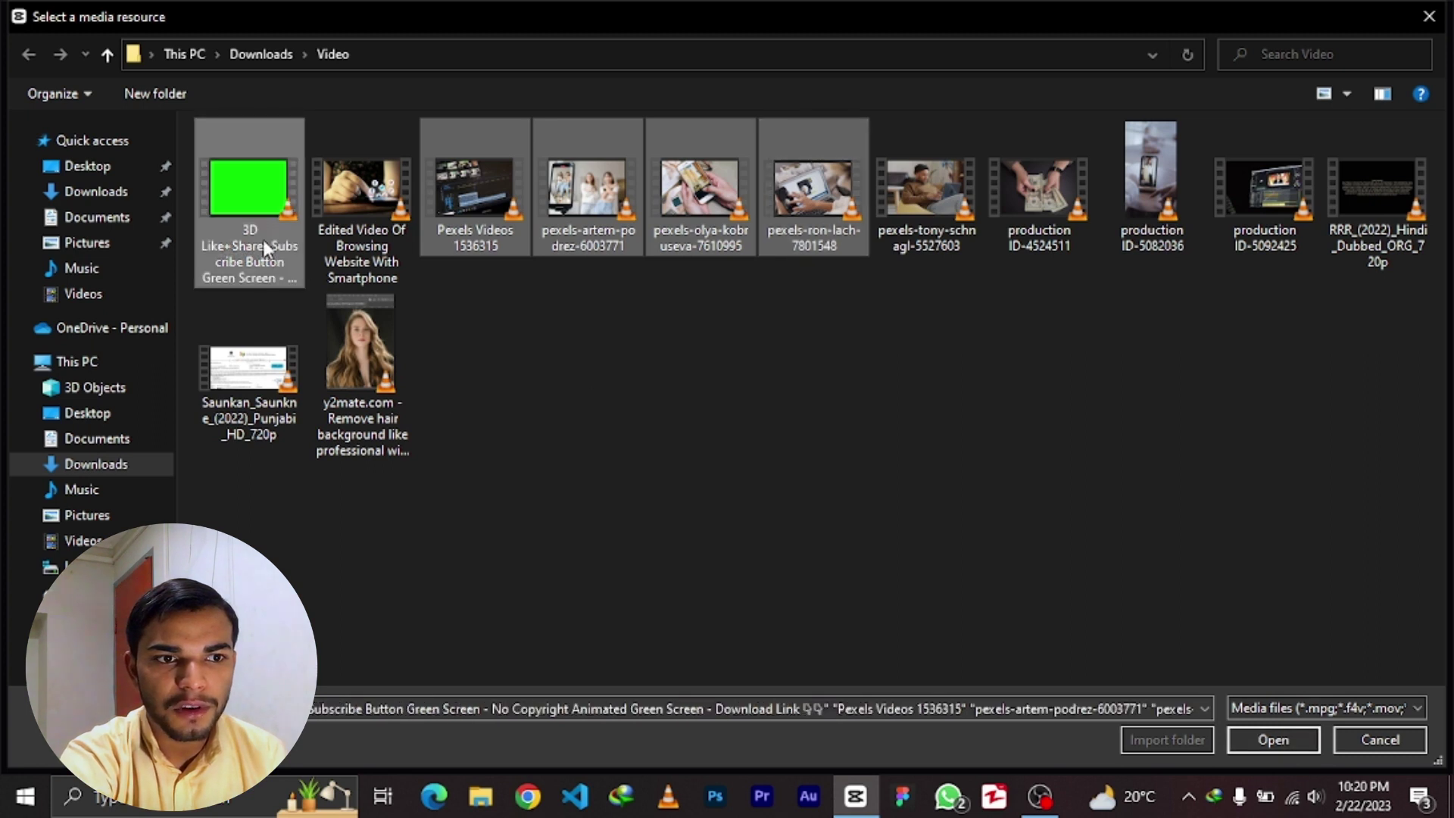
click(1278, 741)
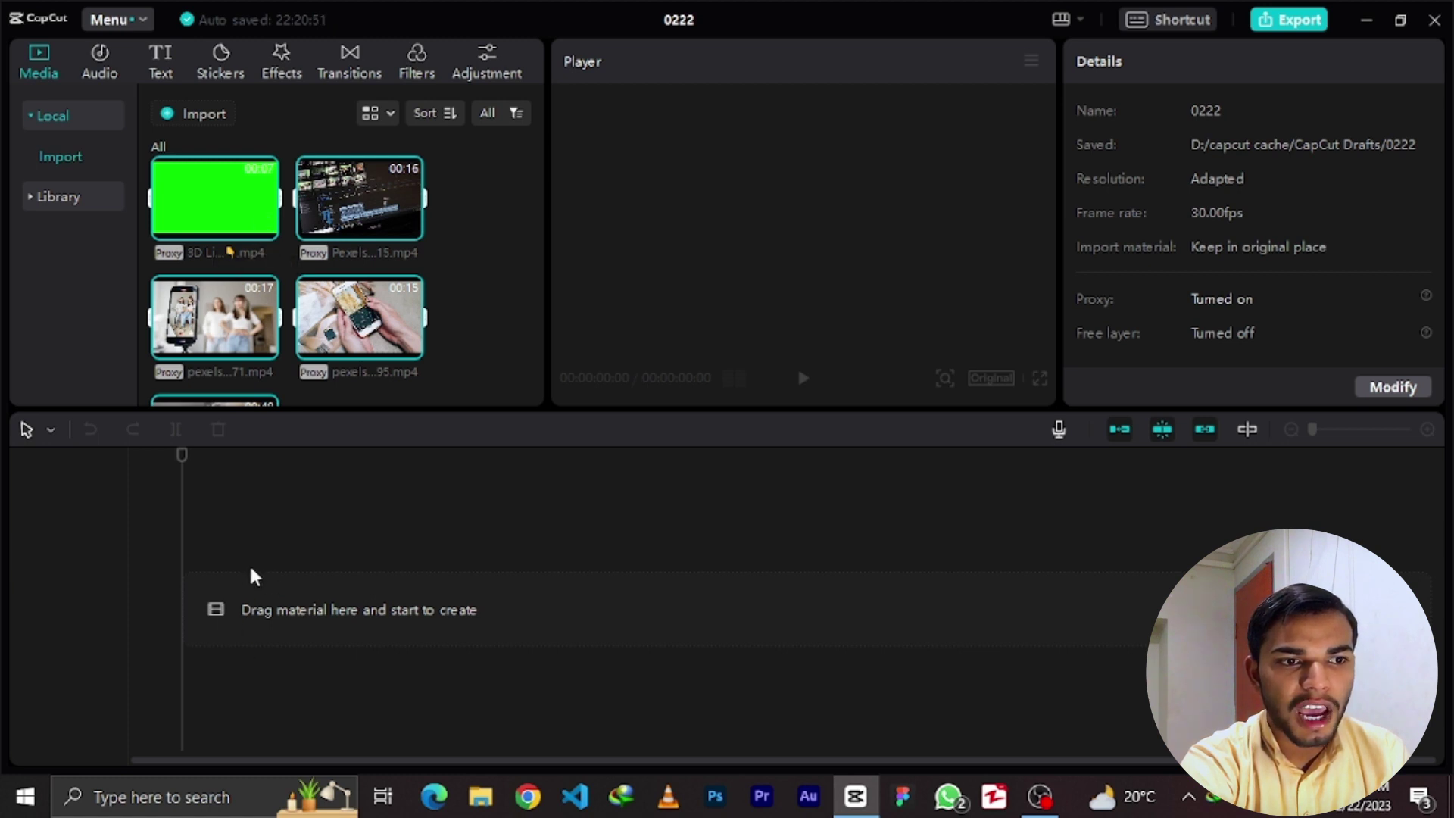
- Add the green-screen subscribe clip to the timeline and delete it from there again
click(259, 230)
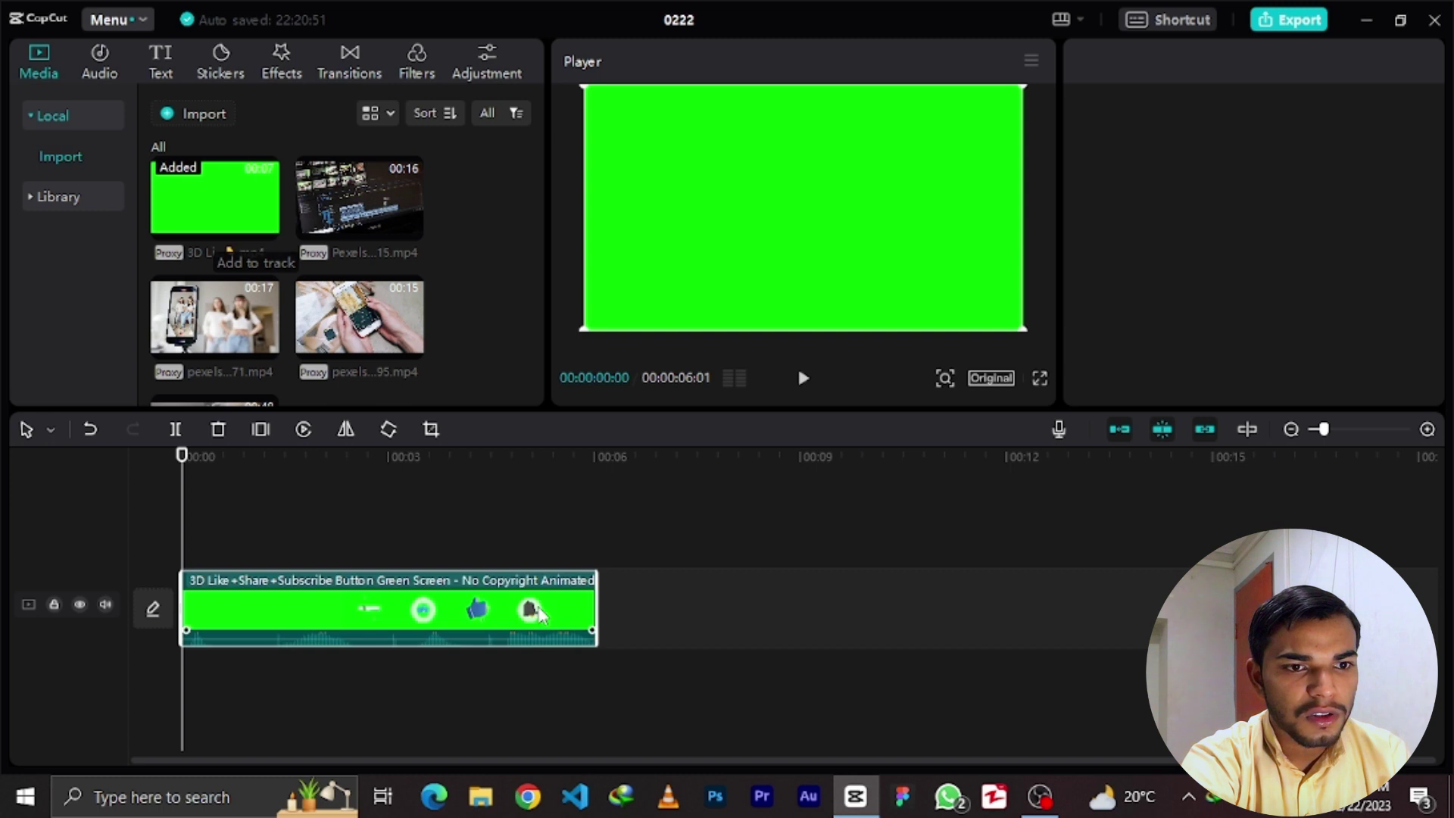
click(338, 606)
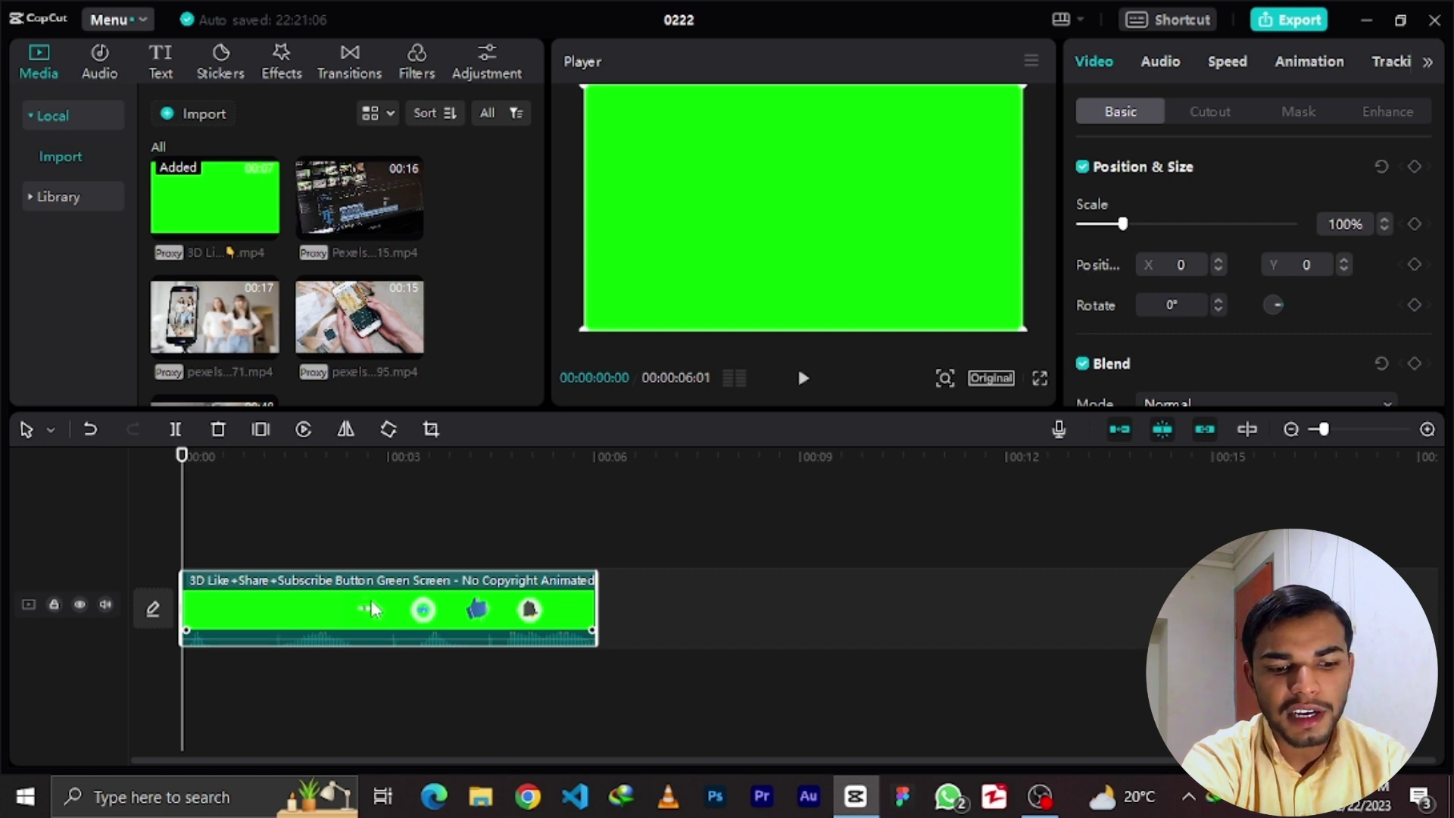
key(Delete)
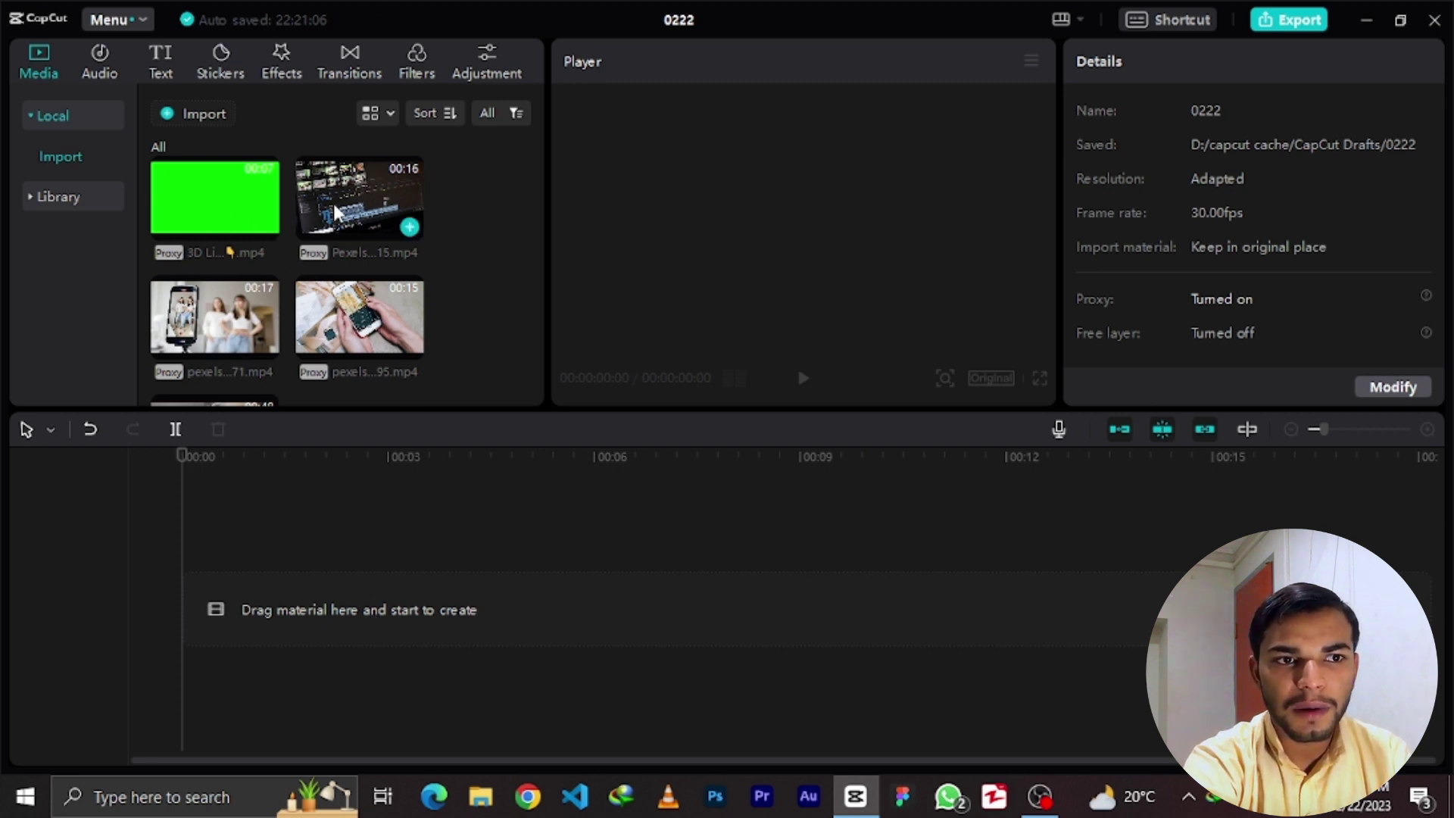
- Place the Pexels Videos 1536315 clip at the start of the timeline and preview its playback
drag(356, 193, 190, 616)
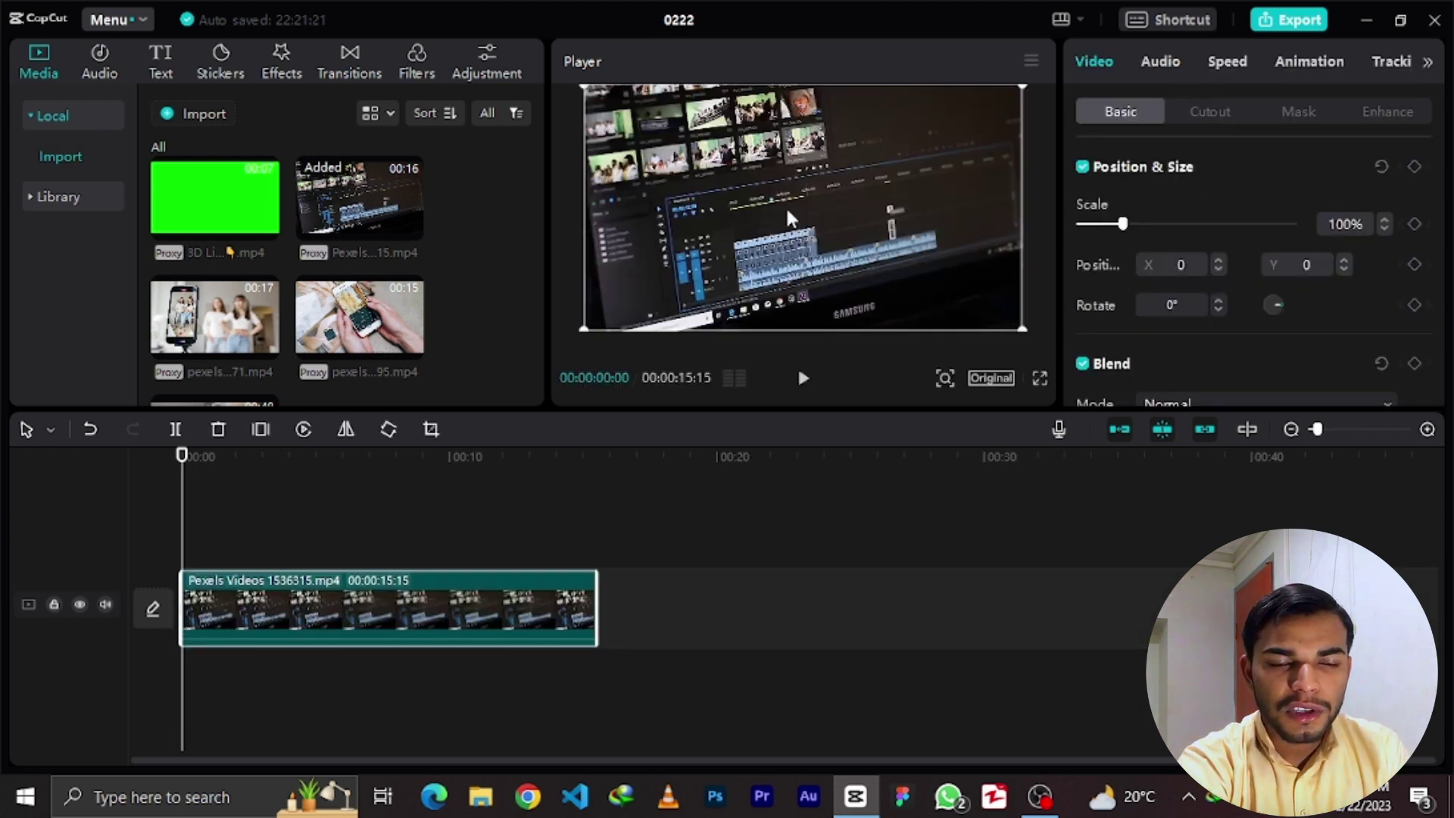
click(804, 379)
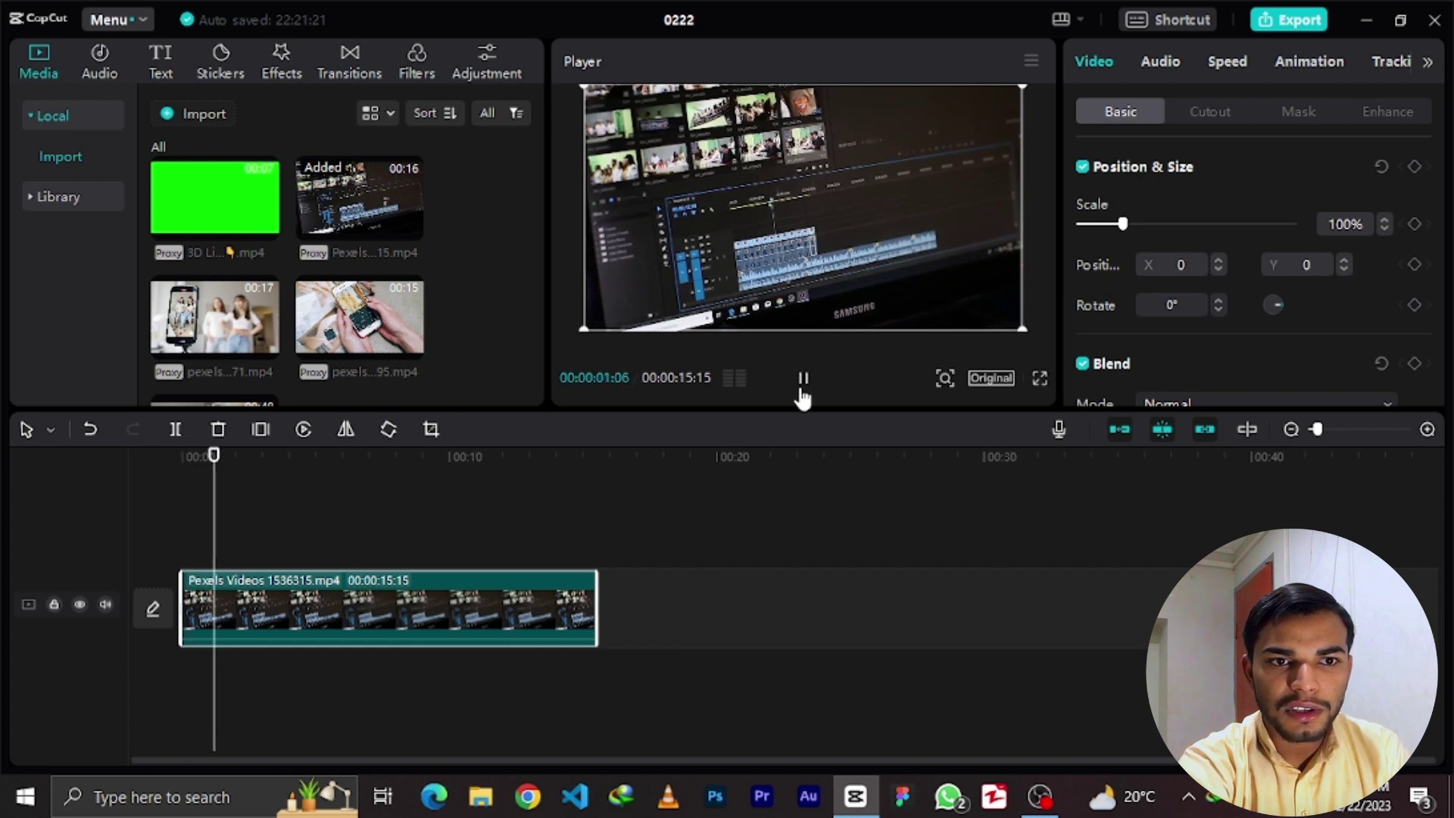
click(805, 382)
click(804, 380)
click(804, 381)
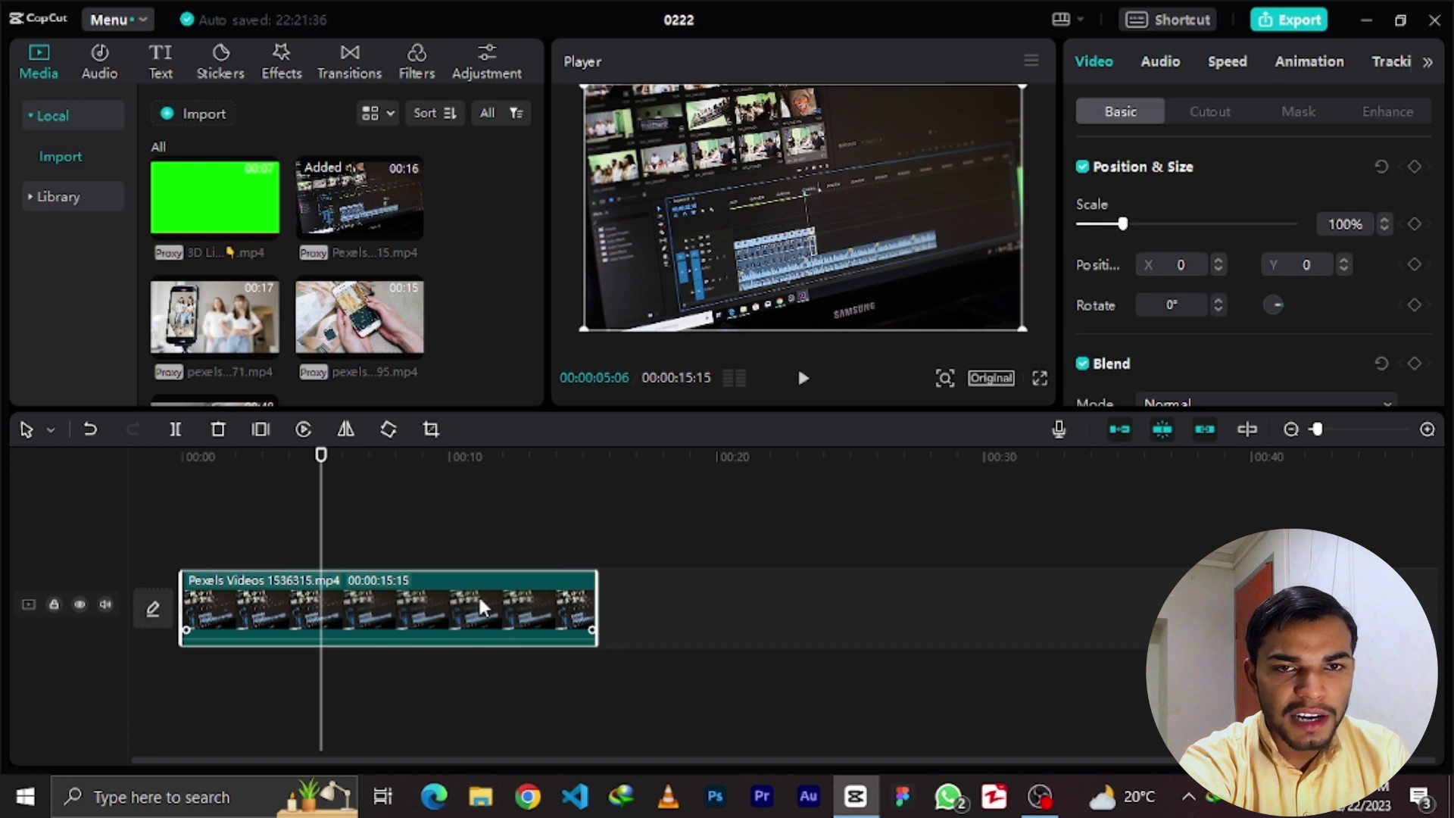
click(1166, 62)
click(1249, 62)
click(436, 536)
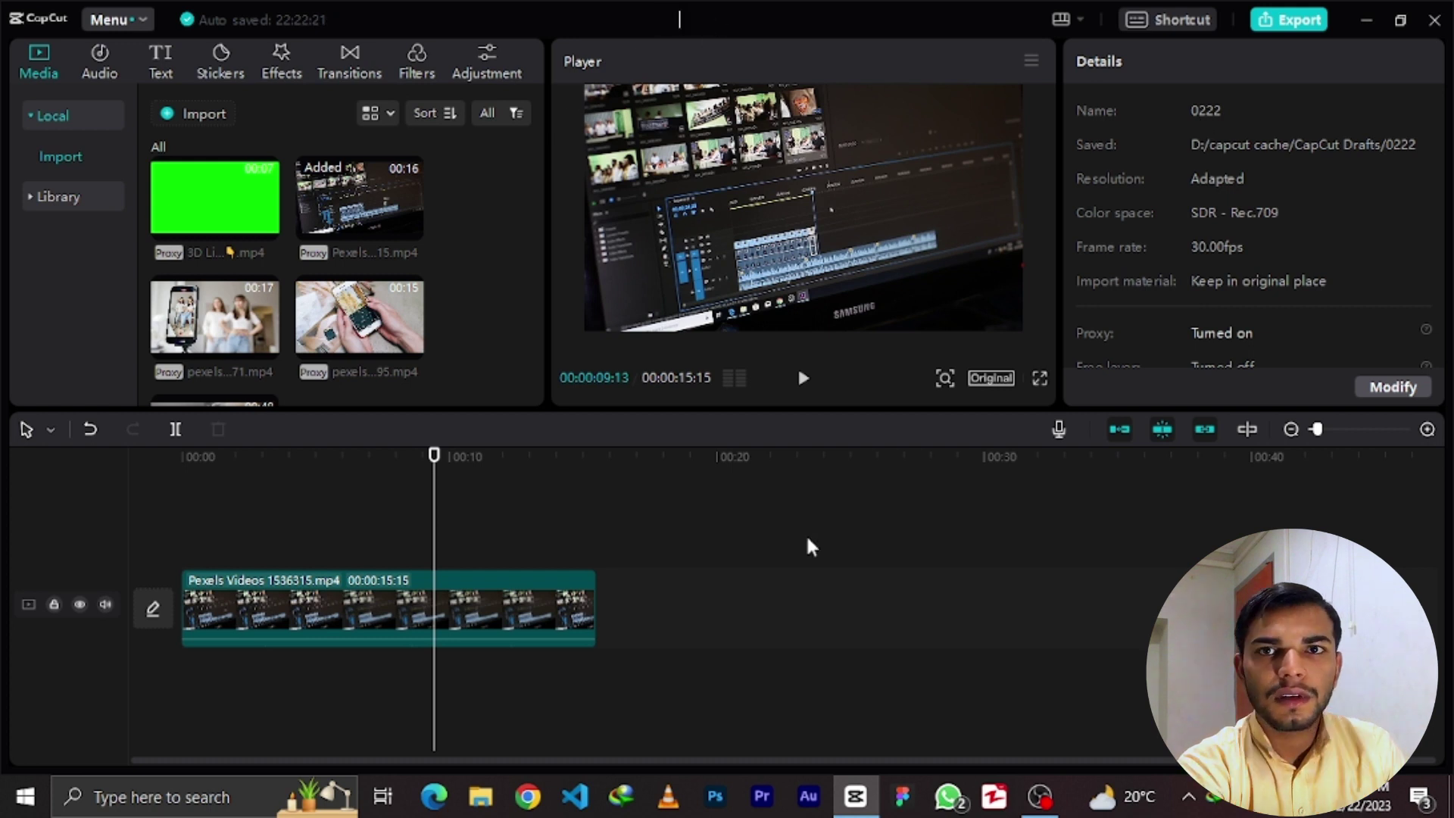
- Rename the project as demo
text(demo)
key(BackSpace)
text(o)
key(Return)
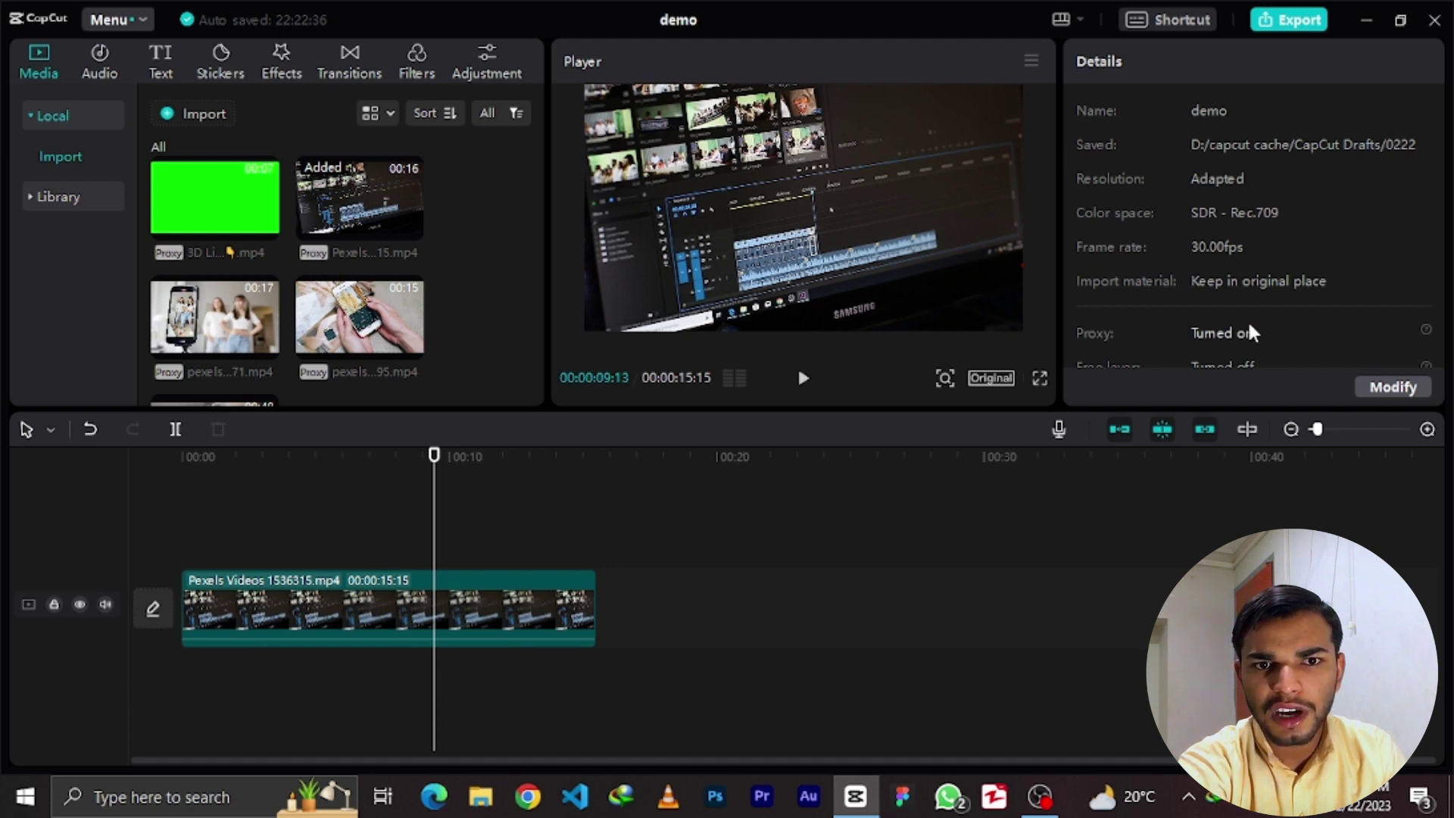
scroll(1250, 333, down, 2)
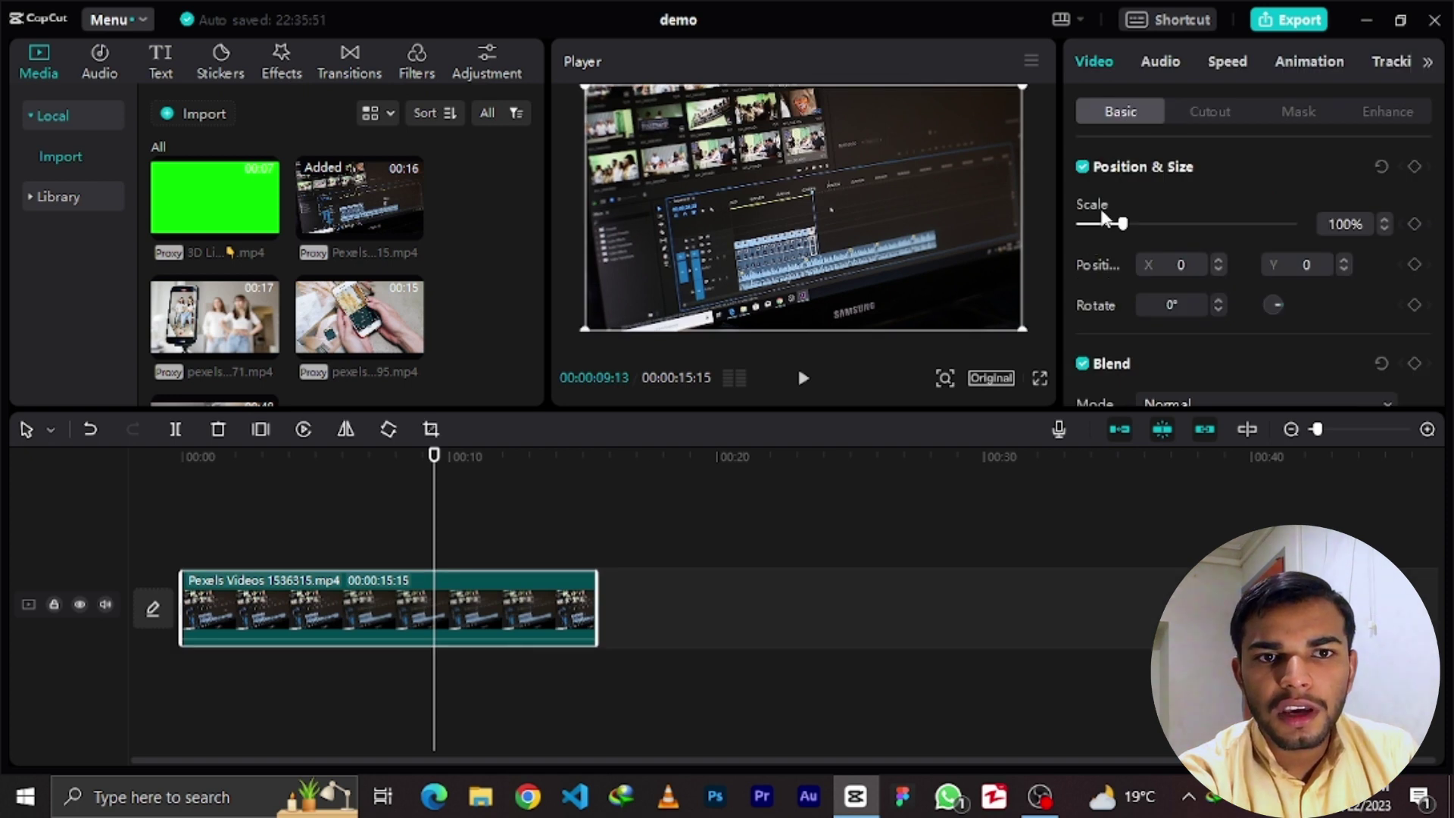
- Scale the timeline clip down to 85% and enlarge it back to 100%
mouse_move(1124, 229)
mouse_down()
mouse_move(1179, 230)
mouse_move(1116, 230)
mouse_up()
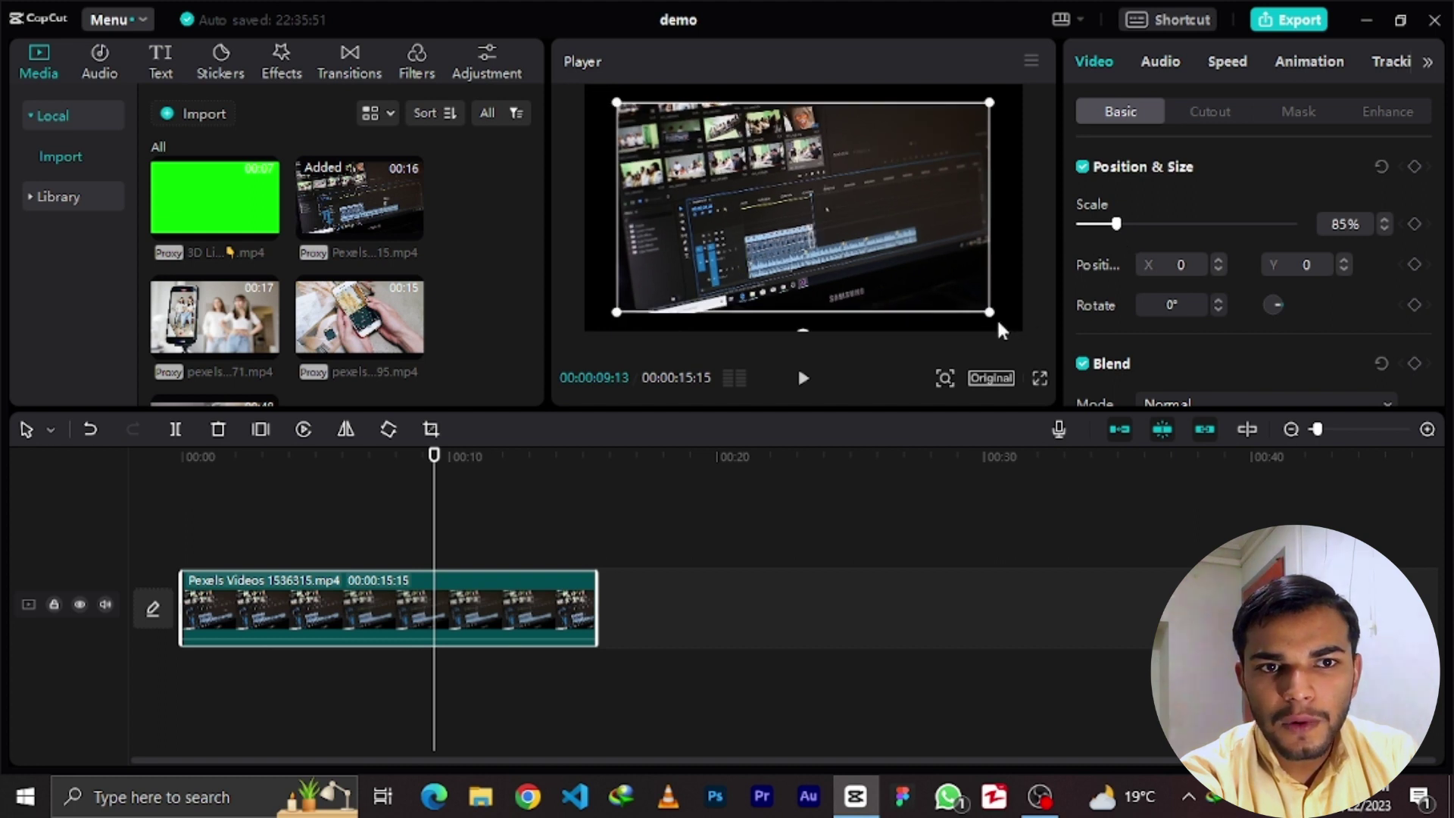
click(573, 280)
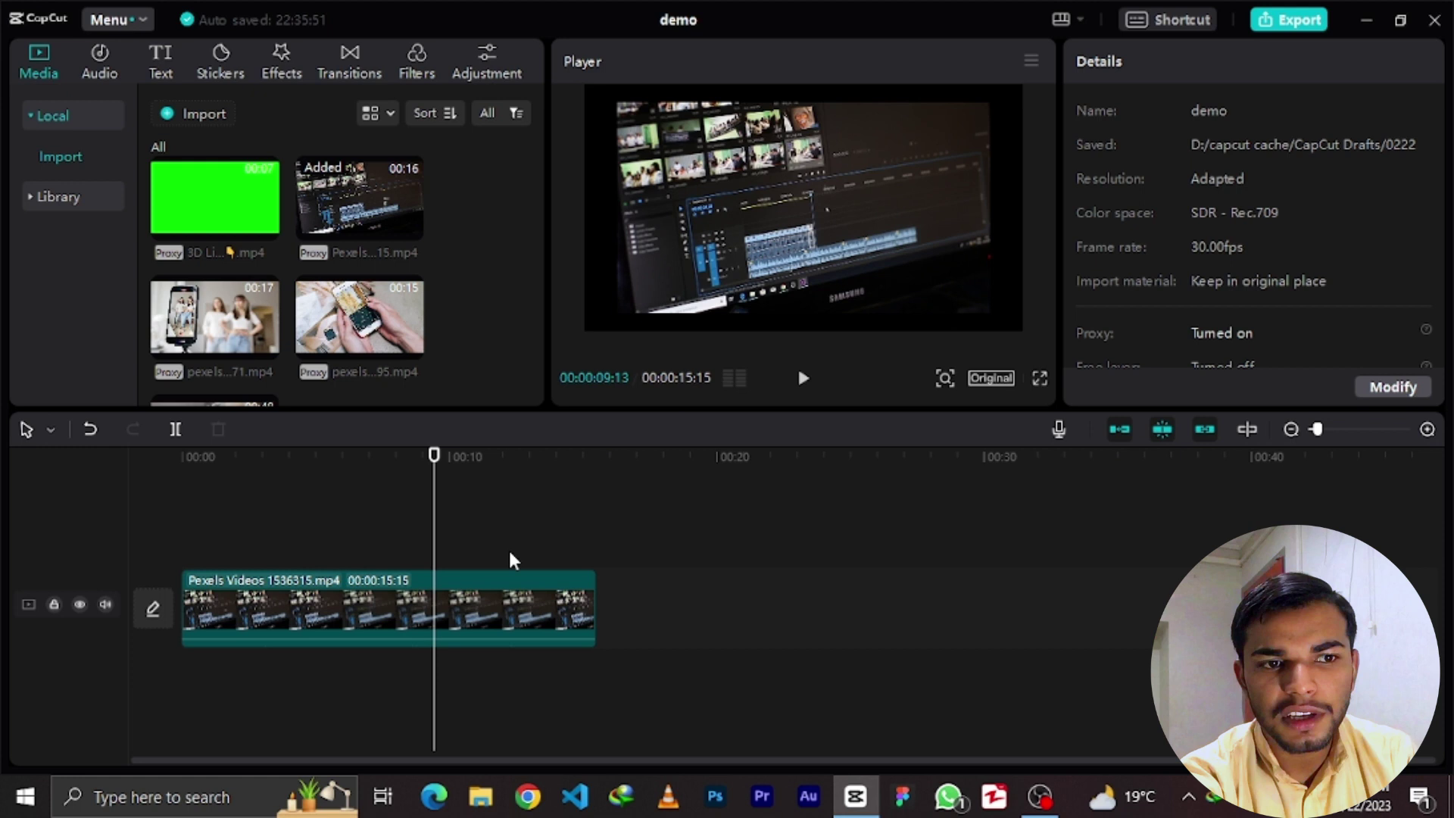
click(504, 616)
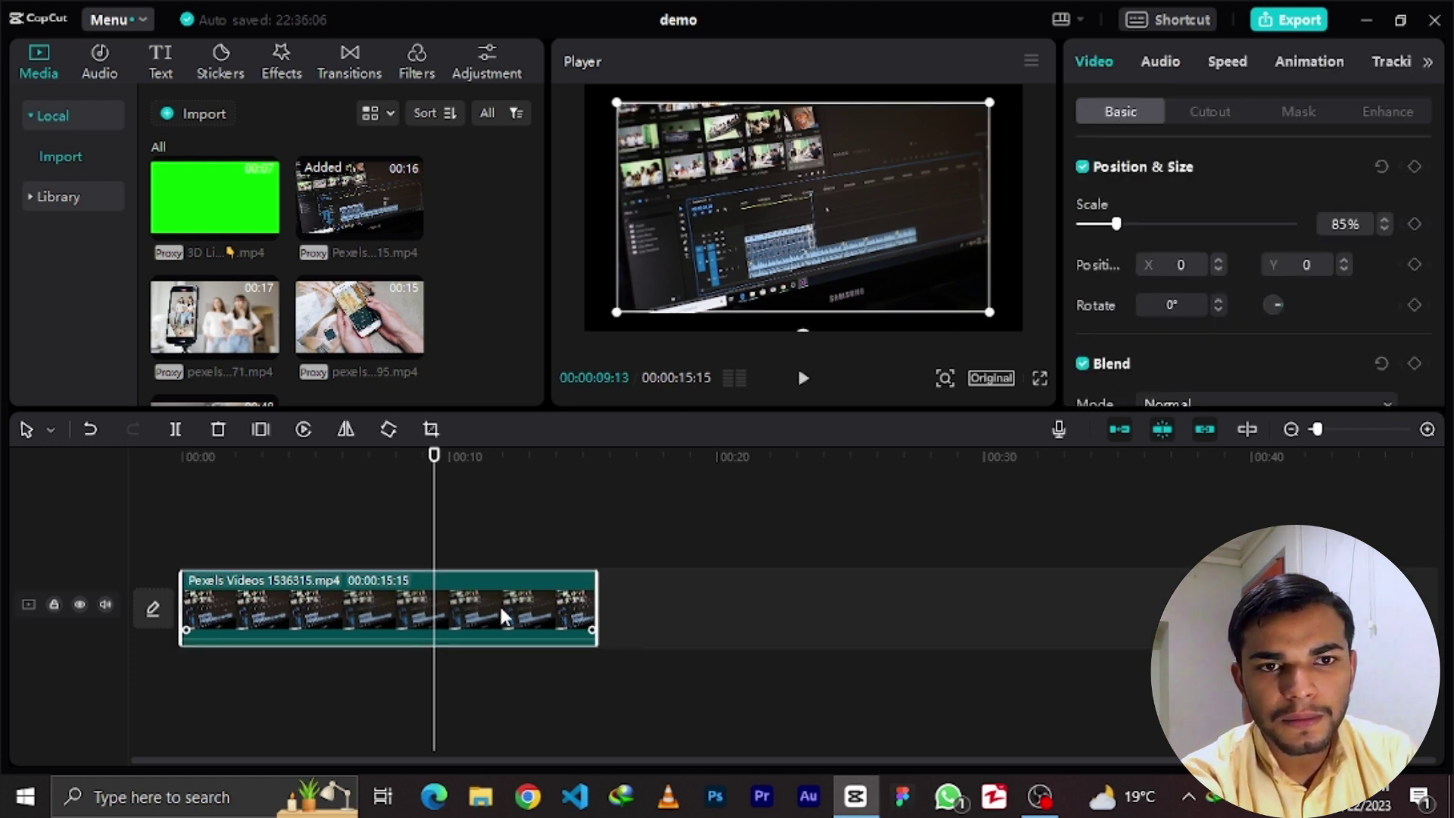
drag(990, 314, 994, 356)
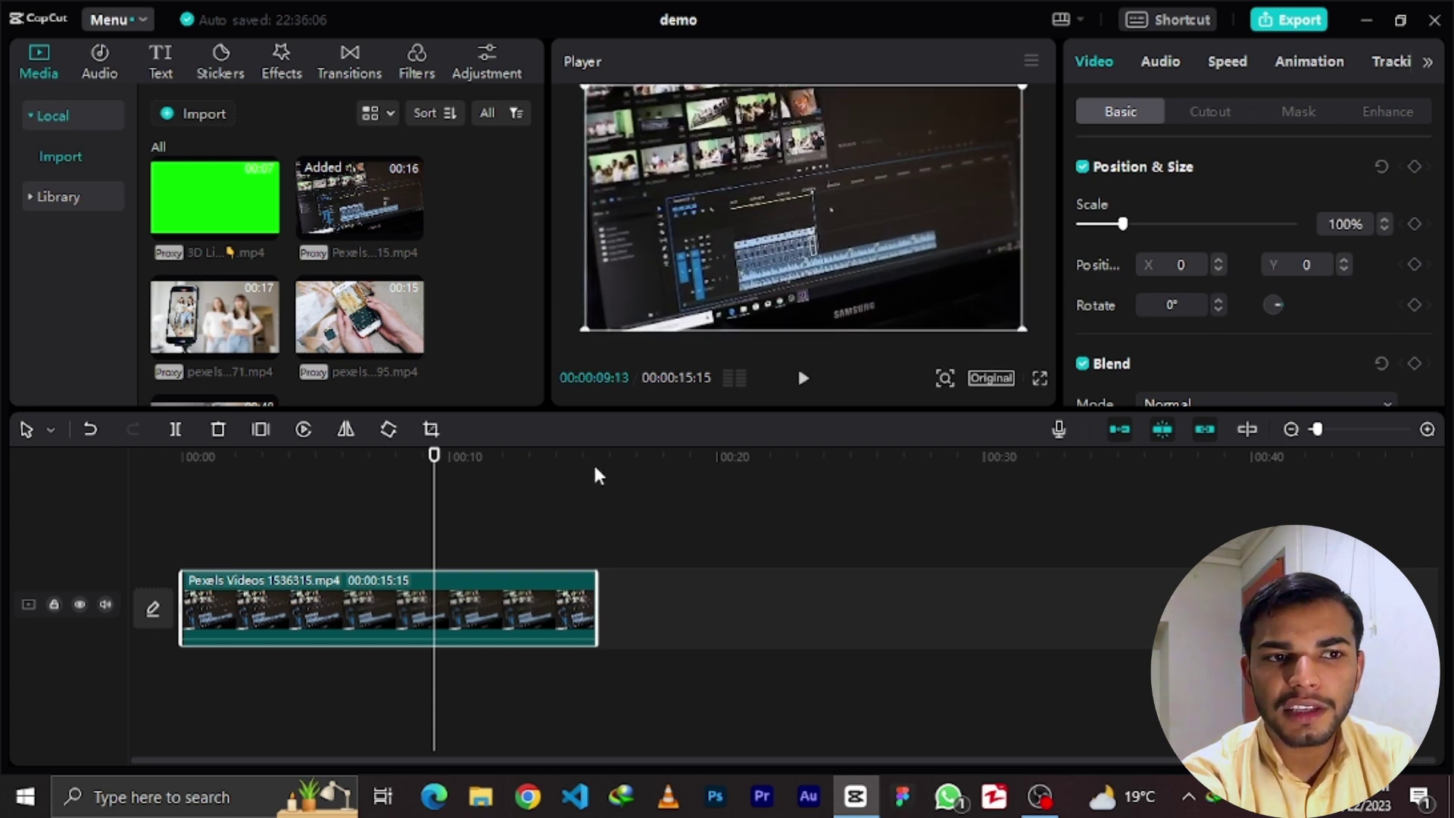
click(613, 518)
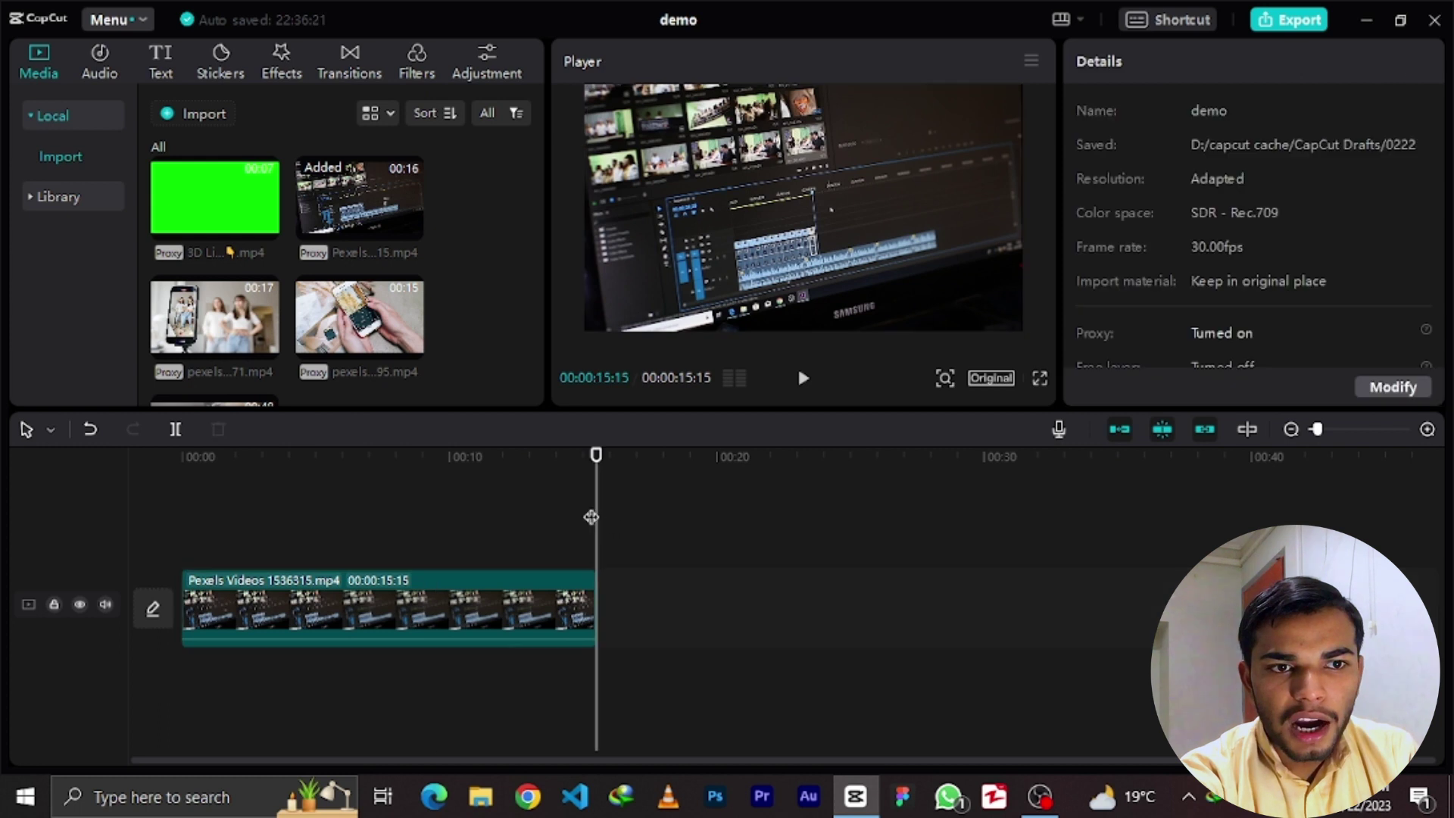
- Offset the clip within the frame to a position of about X 64, Y -205
click(688, 234)
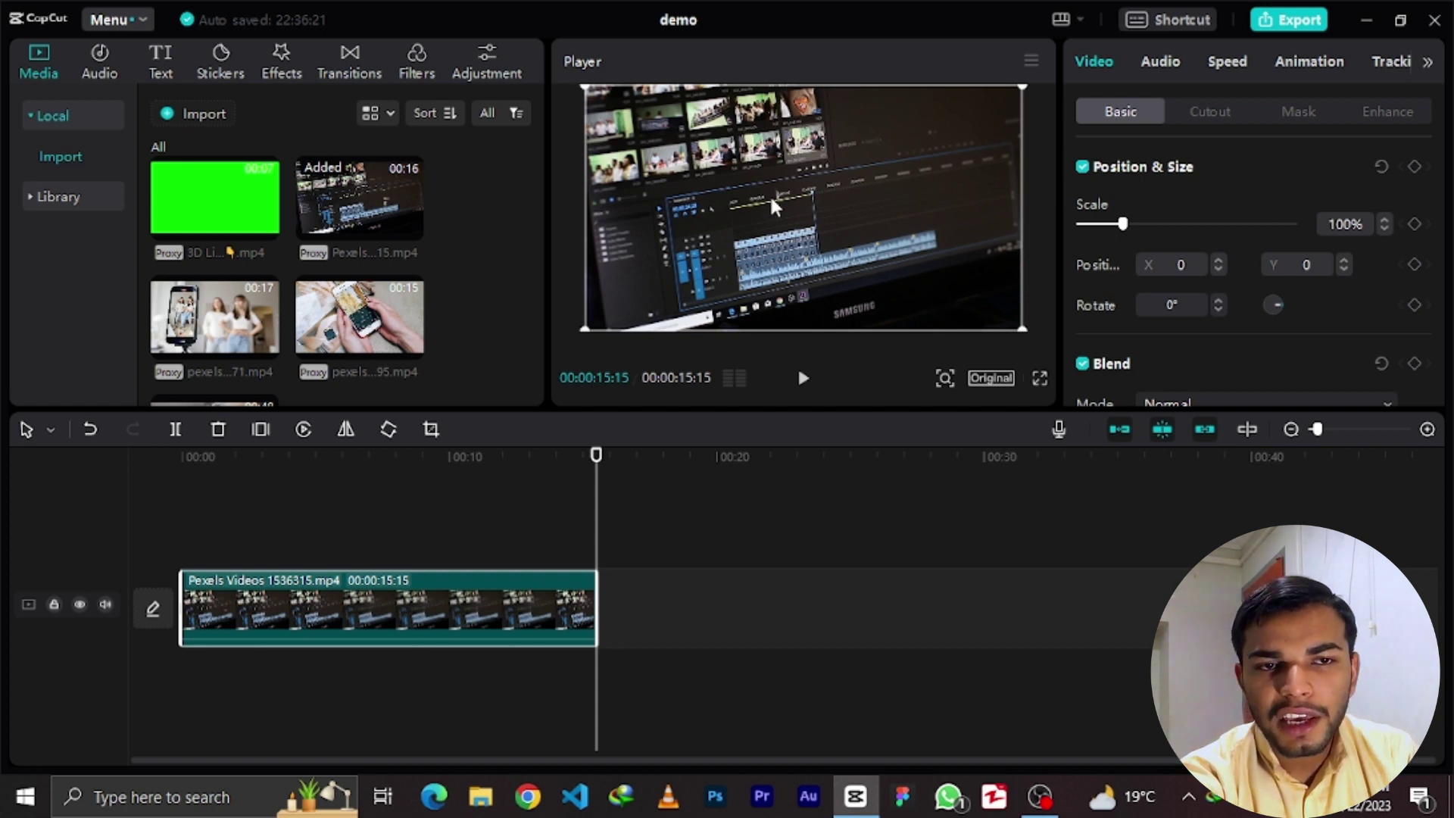
mouse_move(828, 184)
mouse_down()
mouse_move(824, 226)
mouse_move(835, 156)
mouse_move(832, 204)
mouse_up()
click(1218, 262)
click(1218, 261)
click(1218, 261)
click(1218, 262)
click(1218, 262)
click(1218, 261)
click(1218, 261)
click(1218, 261)
click(1218, 262)
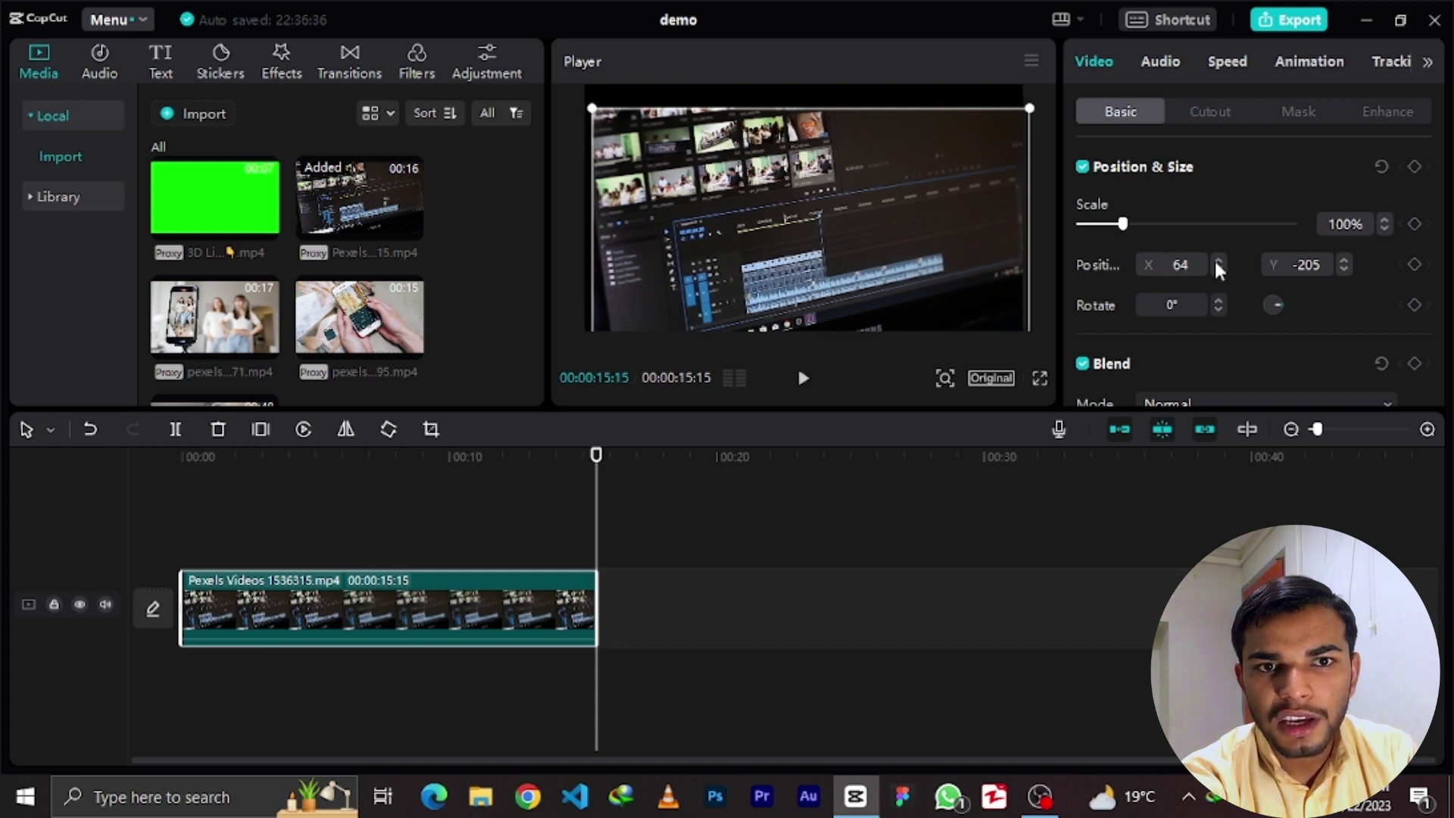
- Rotate the clip to 360° and move it back to the frame's centre at X 0, Y 0
click(1173, 267)
drag(1279, 301, 1255, 271)
drag(872, 189, 861, 156)
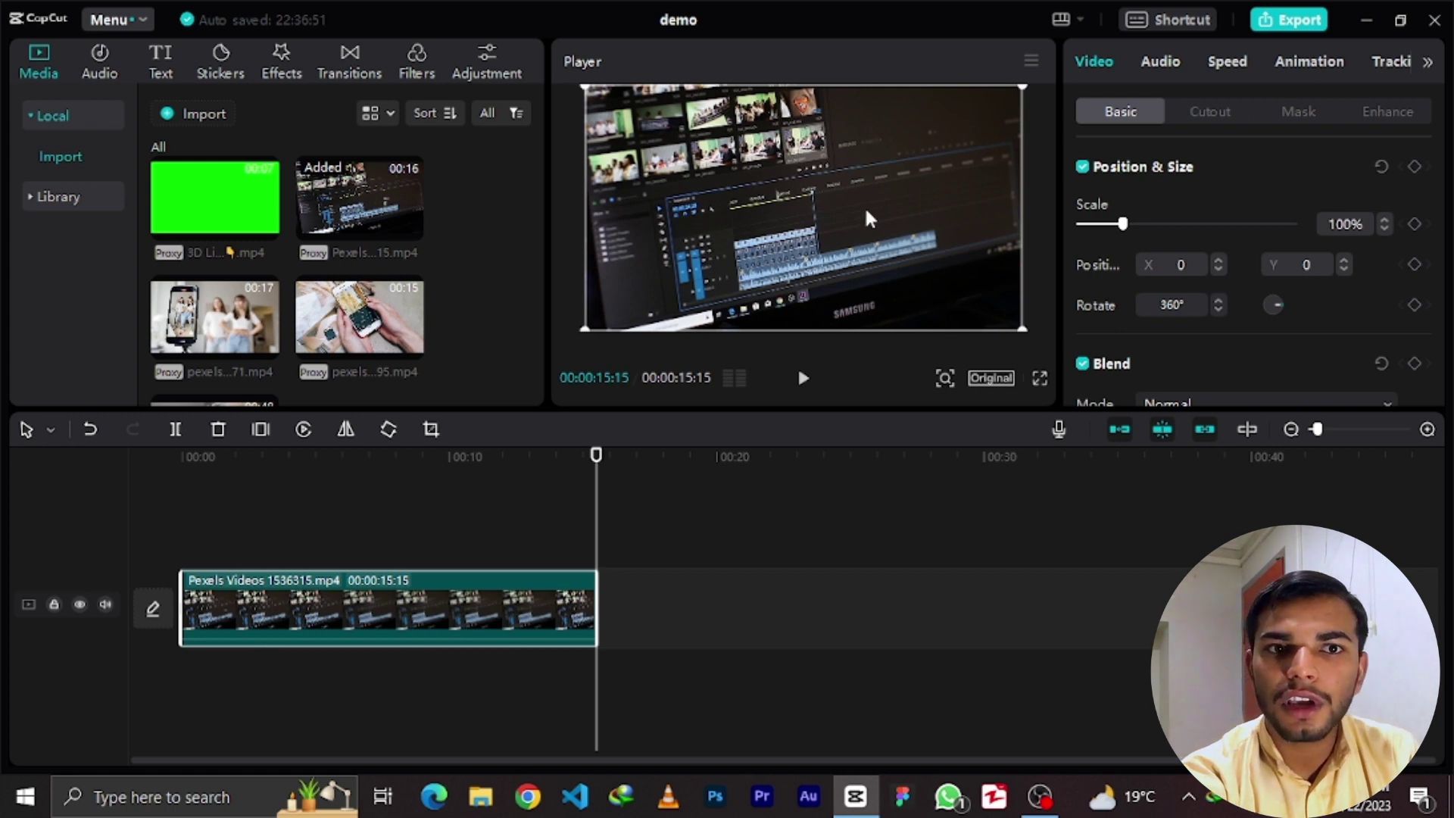
- Apply a Circle mask to the clip and enlarge the circle slightly around its centre
click(1220, 106)
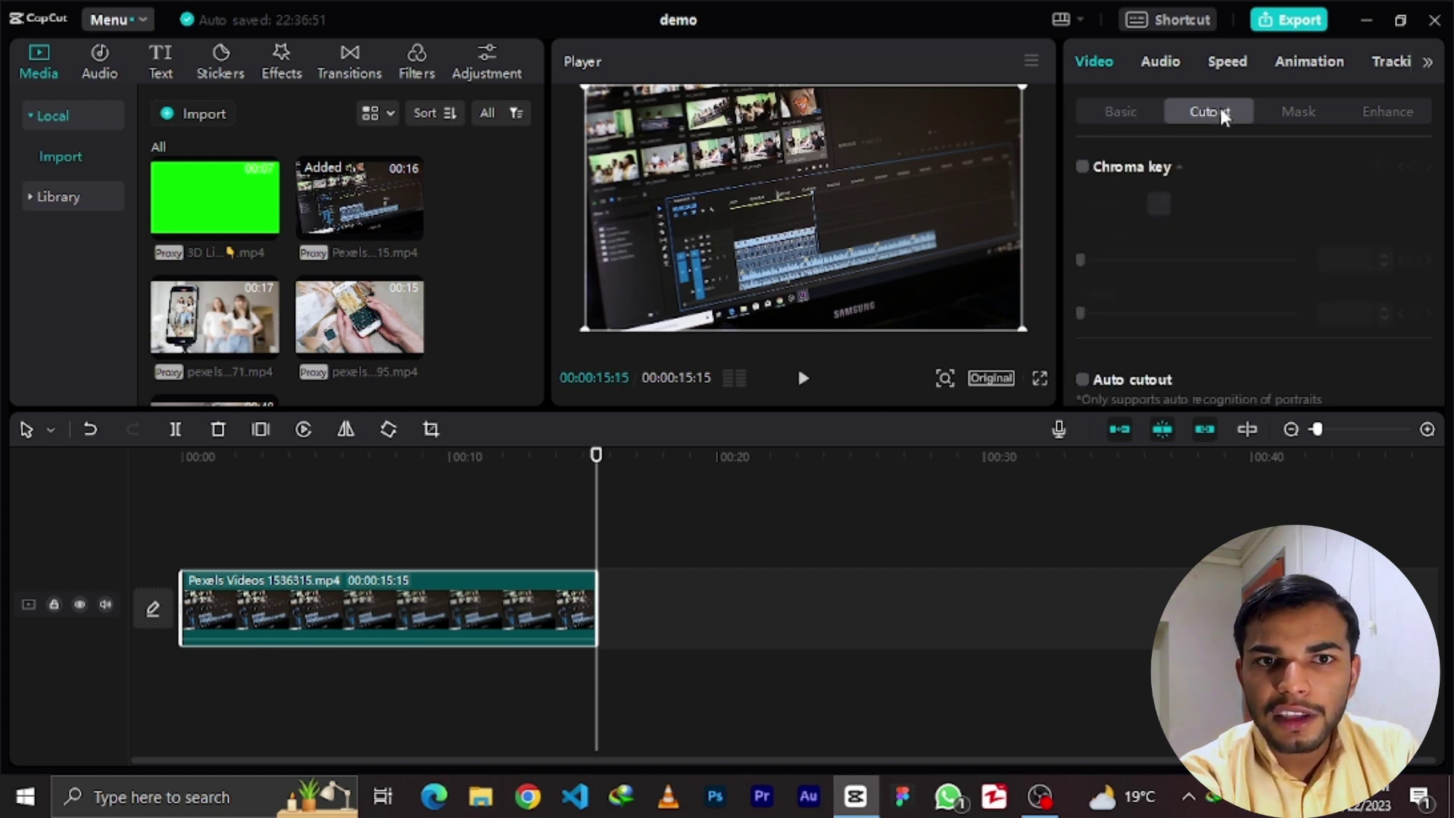
scroll(1211, 212, down, 1)
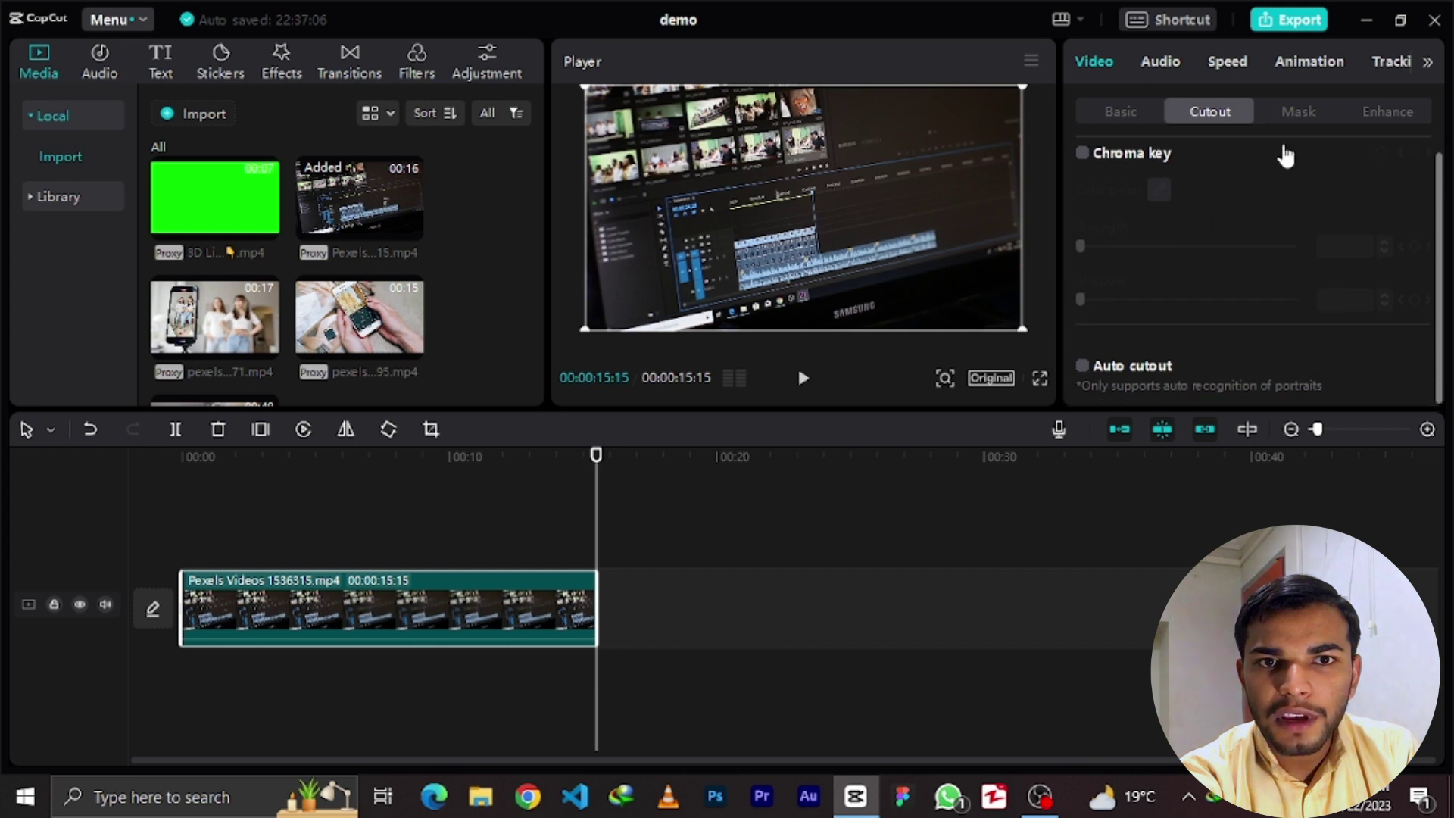
click(1297, 113)
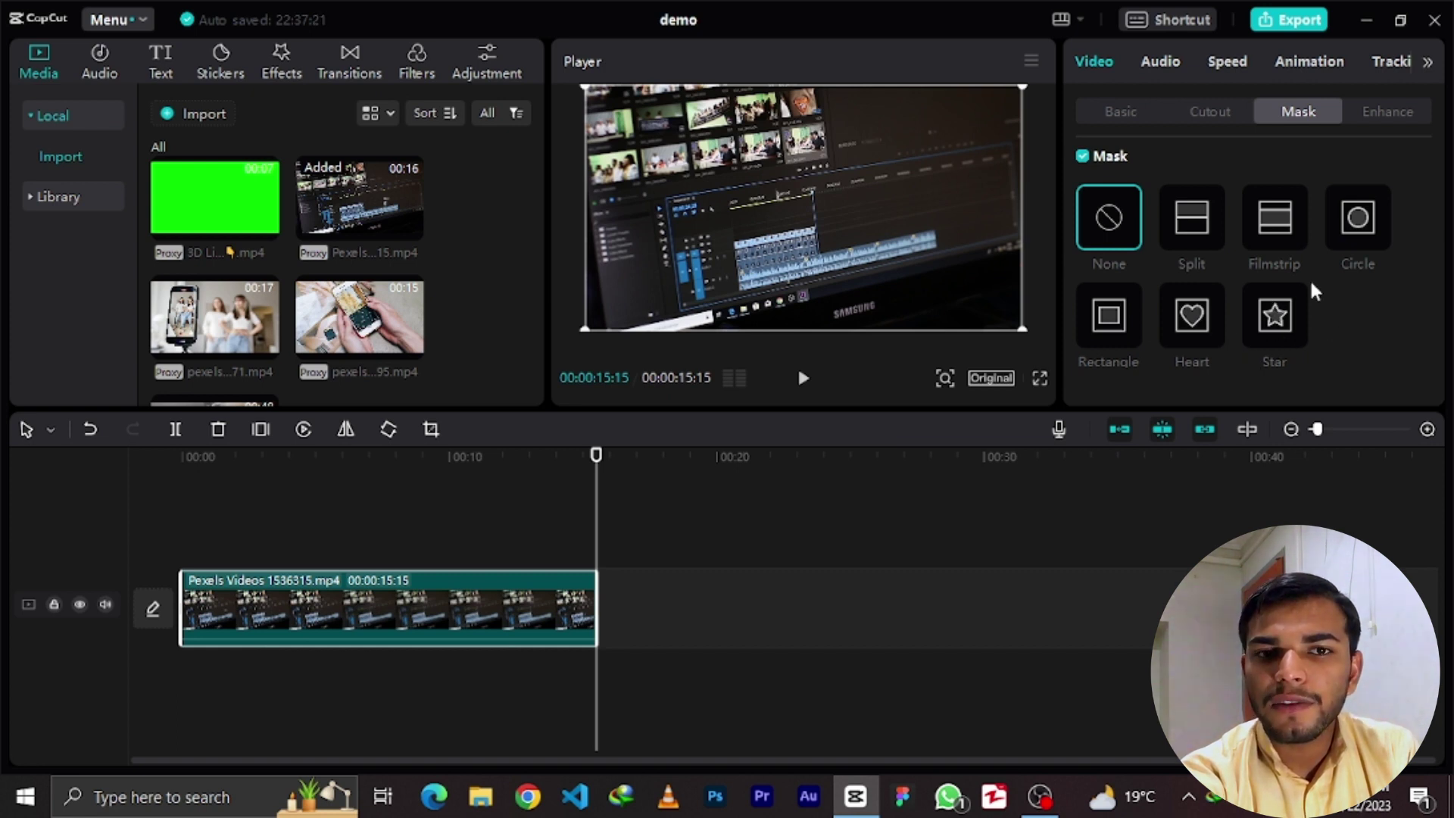
click(1357, 222)
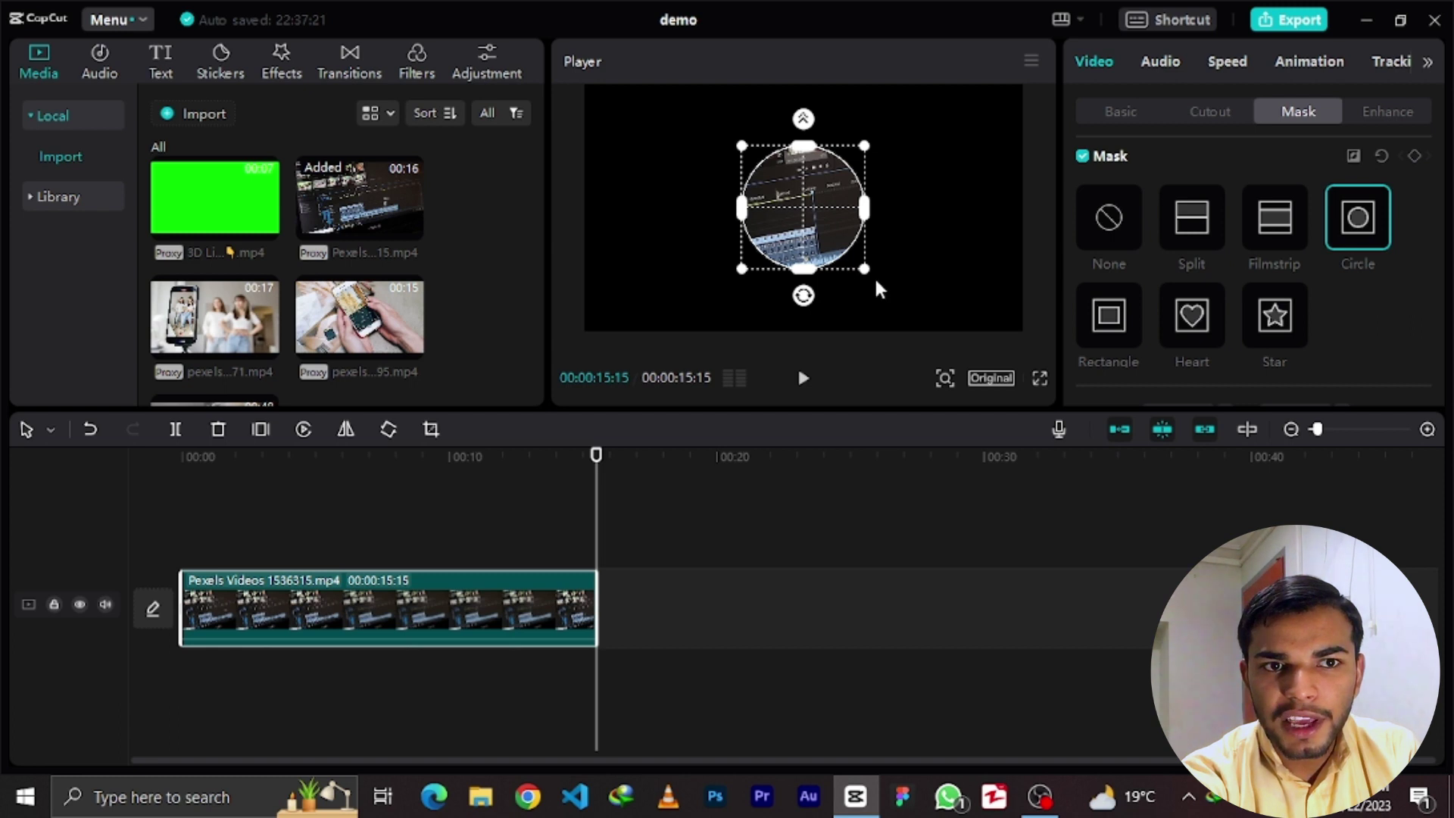
drag(873, 274, 880, 286)
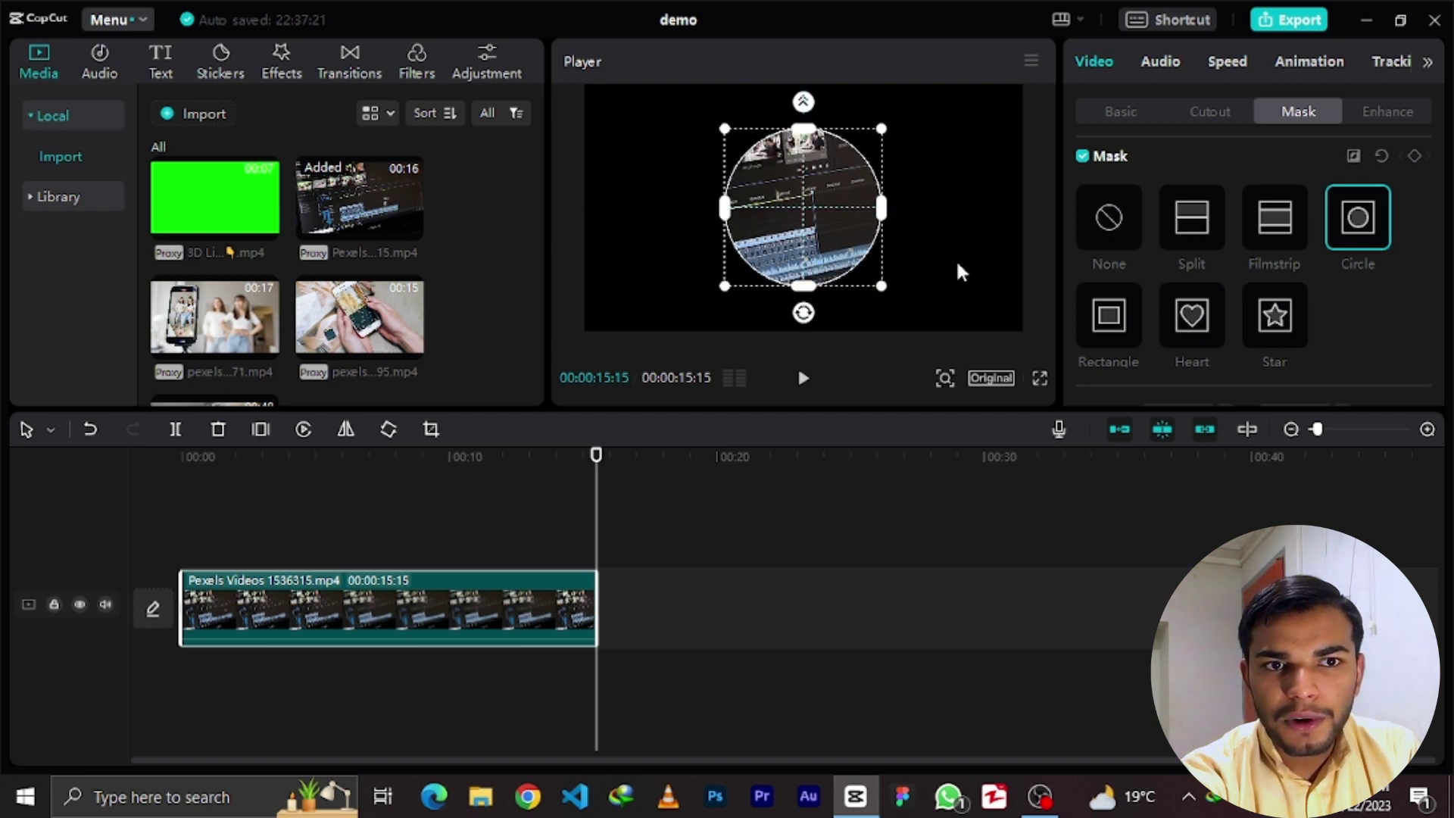
click(910, 292)
- Preview the circle-masked clip, replaying a section from about 5 seconds, and stop playback
click(804, 378)
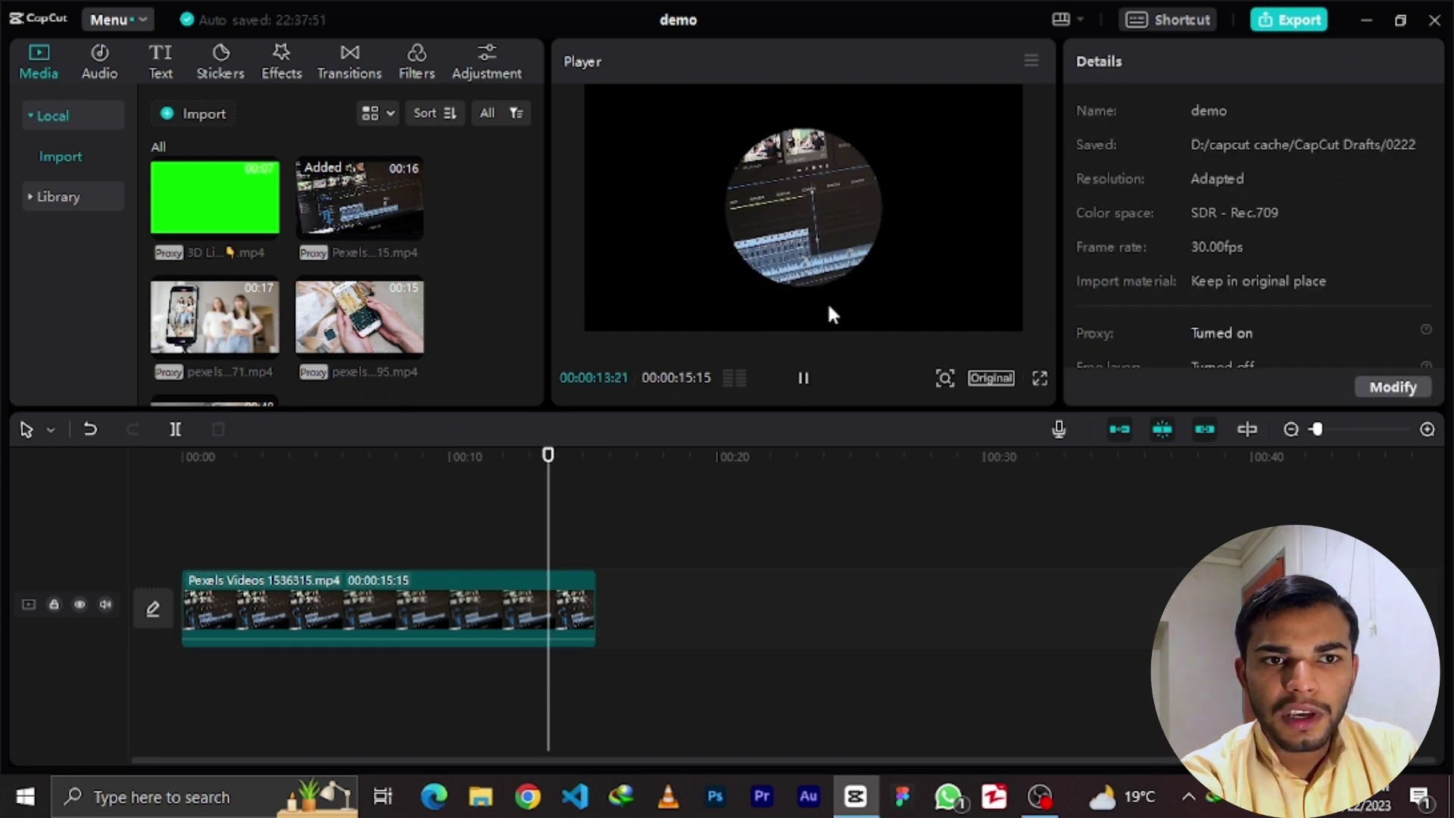
drag(366, 459, 339, 470)
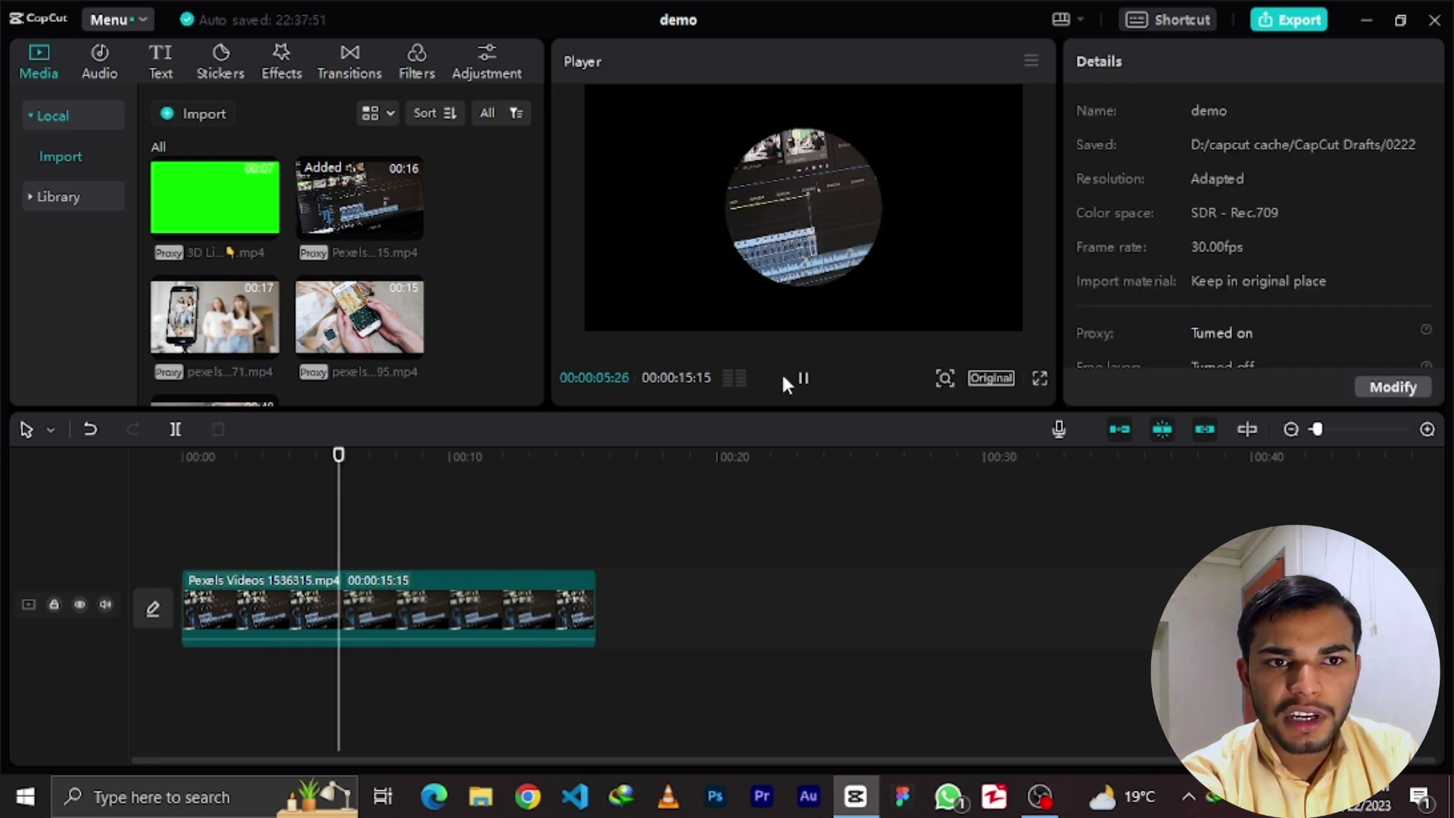
click(803, 379)
key(space)
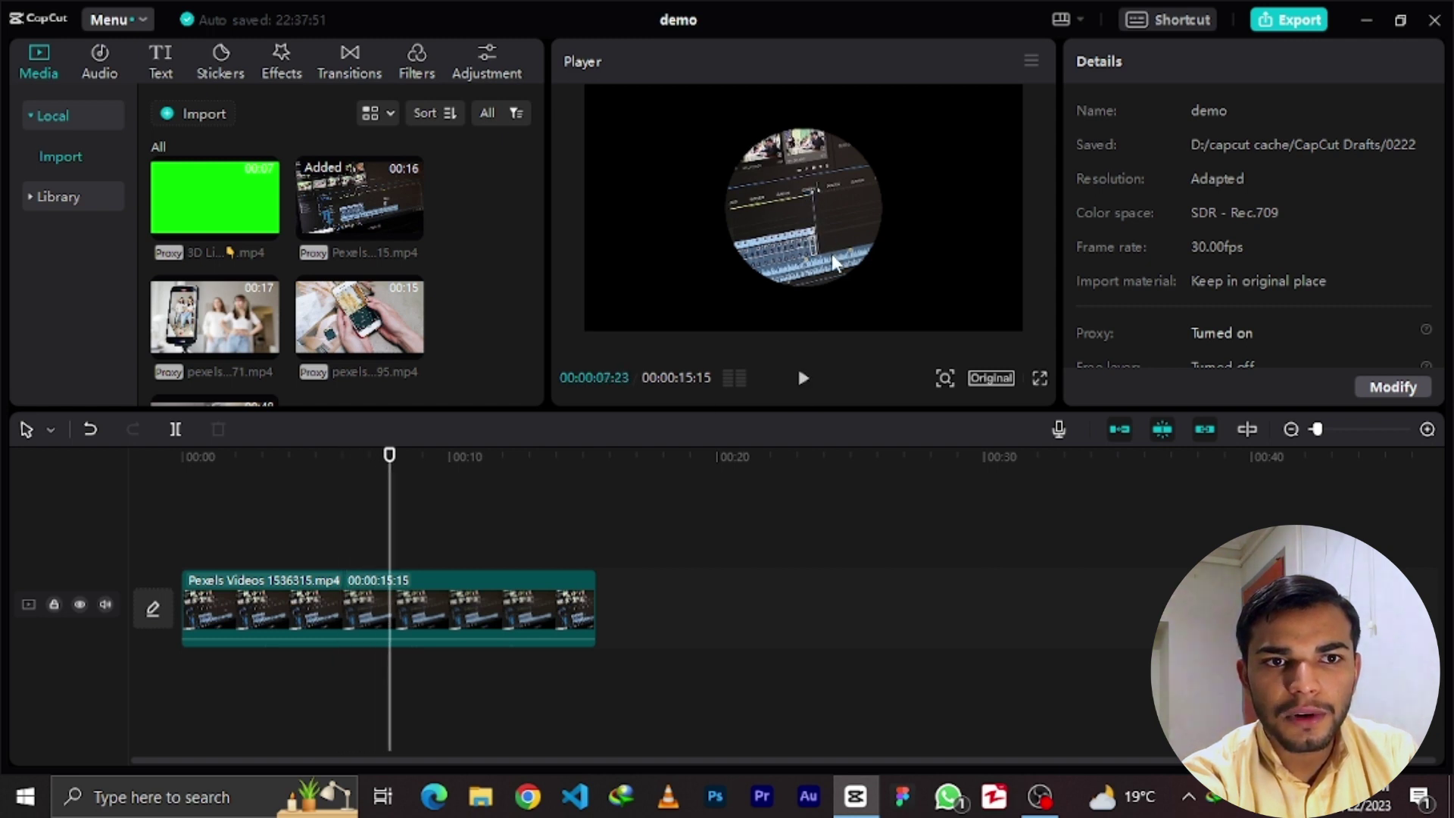
- Shrink the circle mask and move it into the lower-left corner of the video frame
click(787, 198)
drag(762, 219, 651, 243)
drag(588, 190, 630, 258)
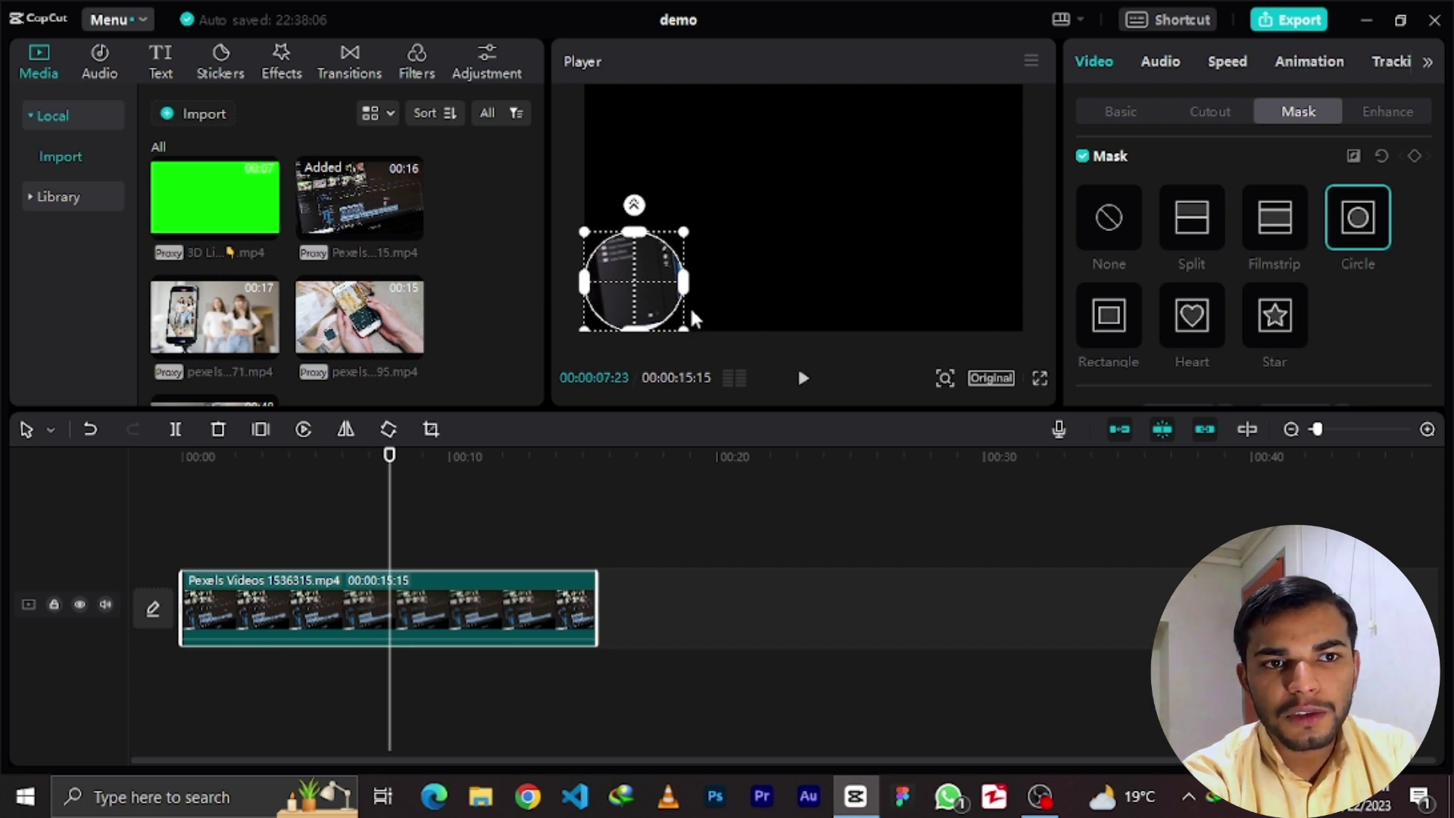
- Preview the last few seconds of the clip with the mask in the corner
click(523, 502)
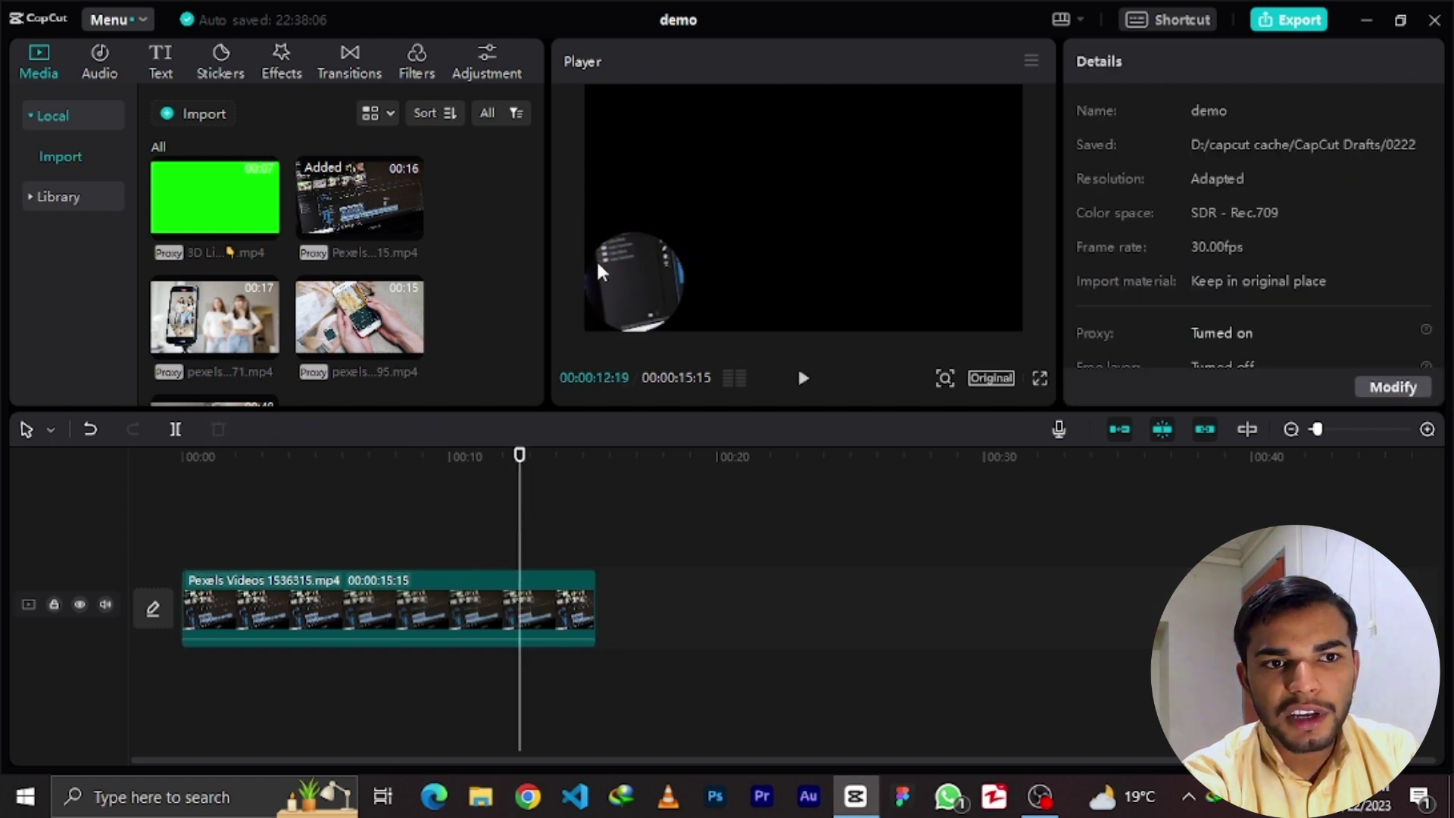
click(803, 378)
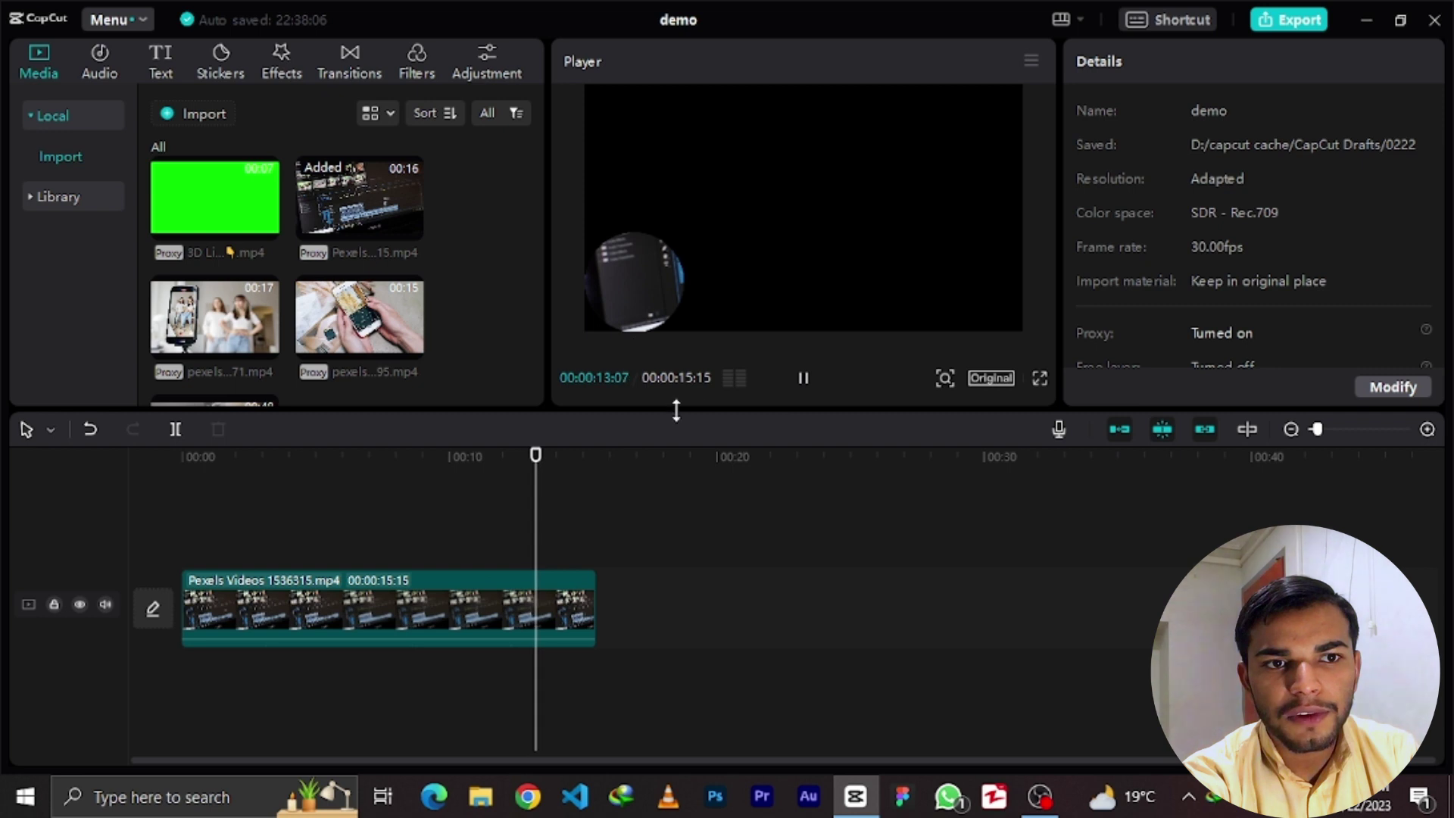
click(805, 379)
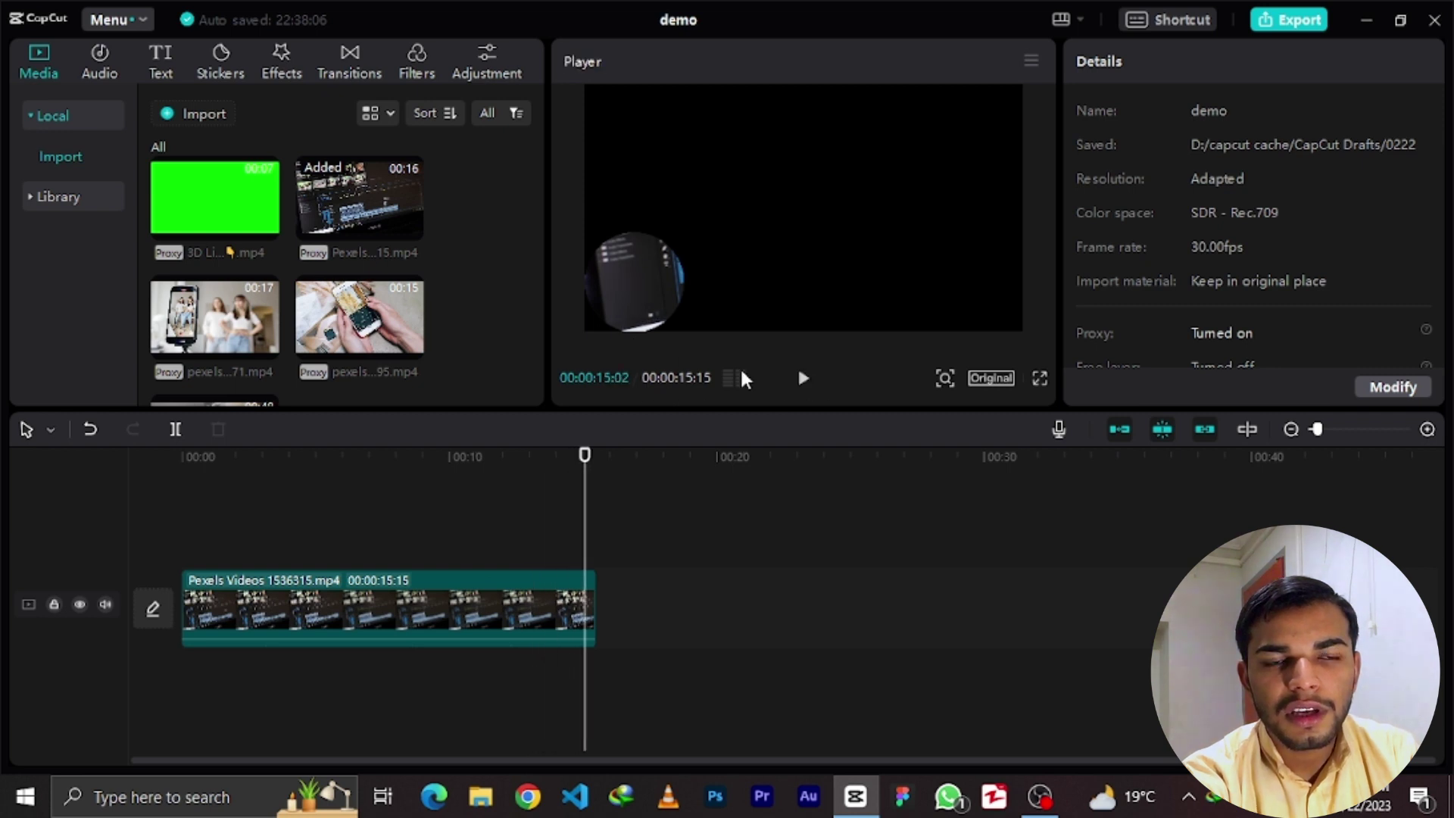
- Enable the Face and Makeup enhancements for the timeline clip and look through the available face, makeup and body options
click(451, 591)
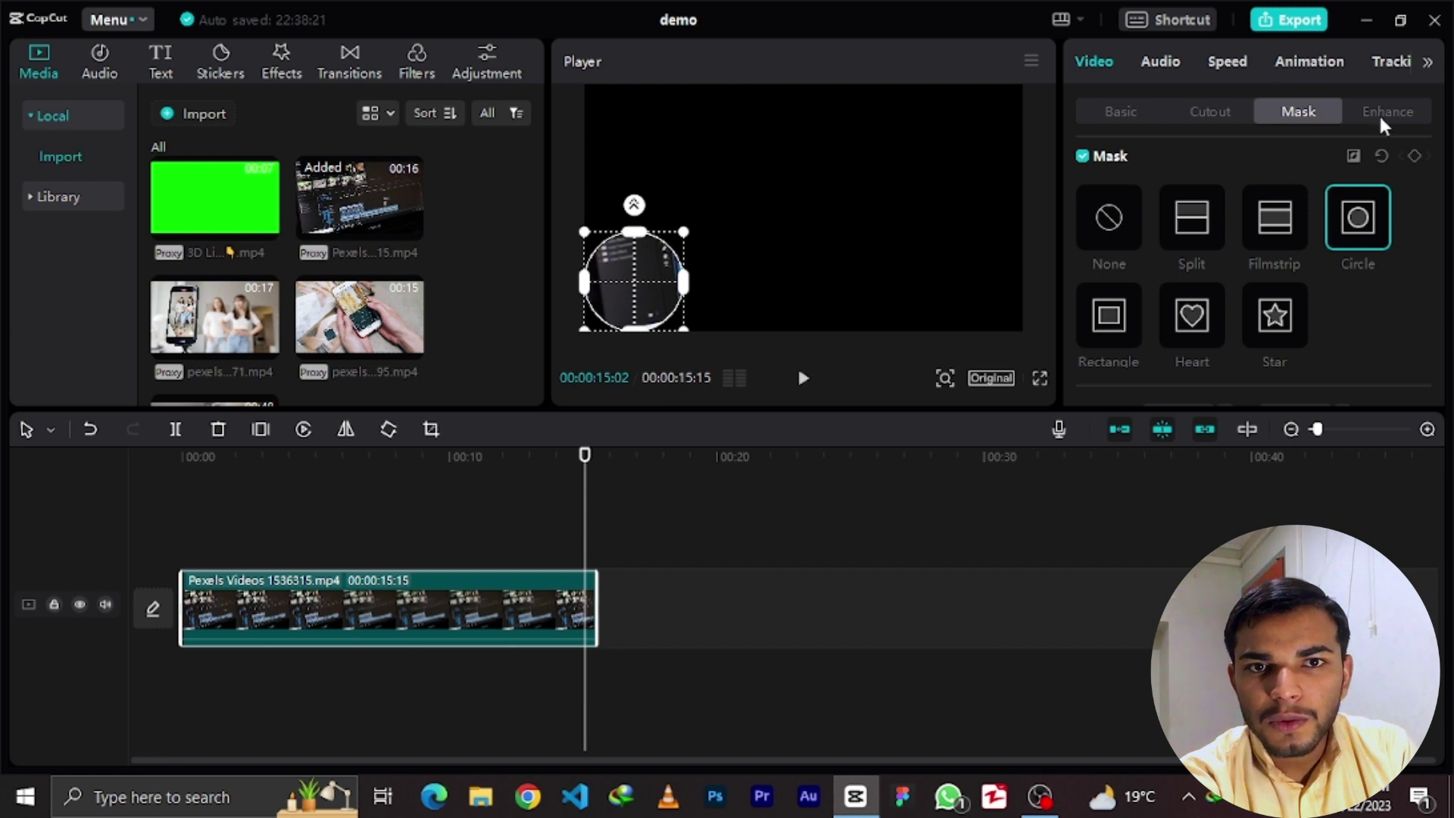
click(1389, 117)
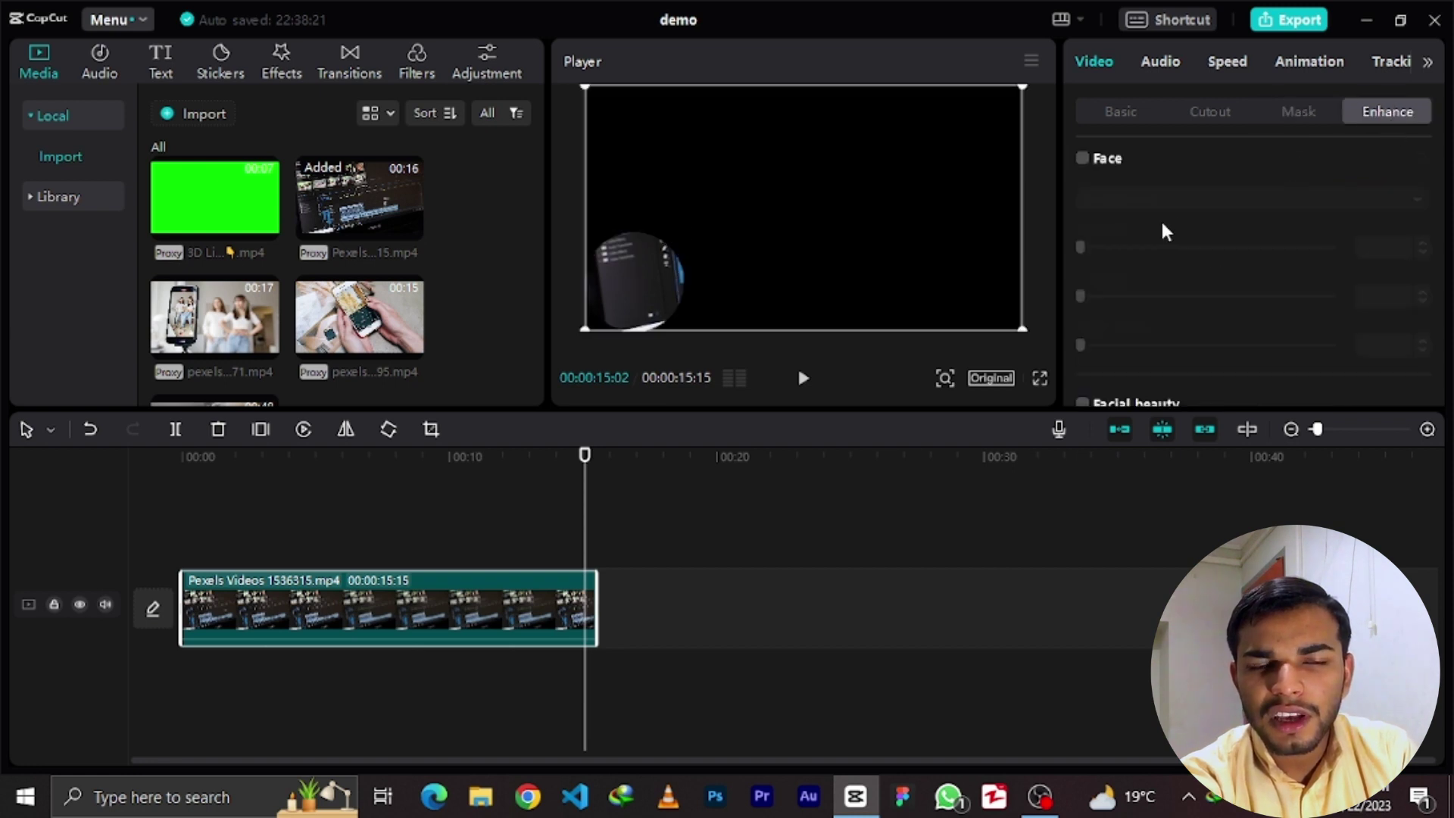
click(1082, 158)
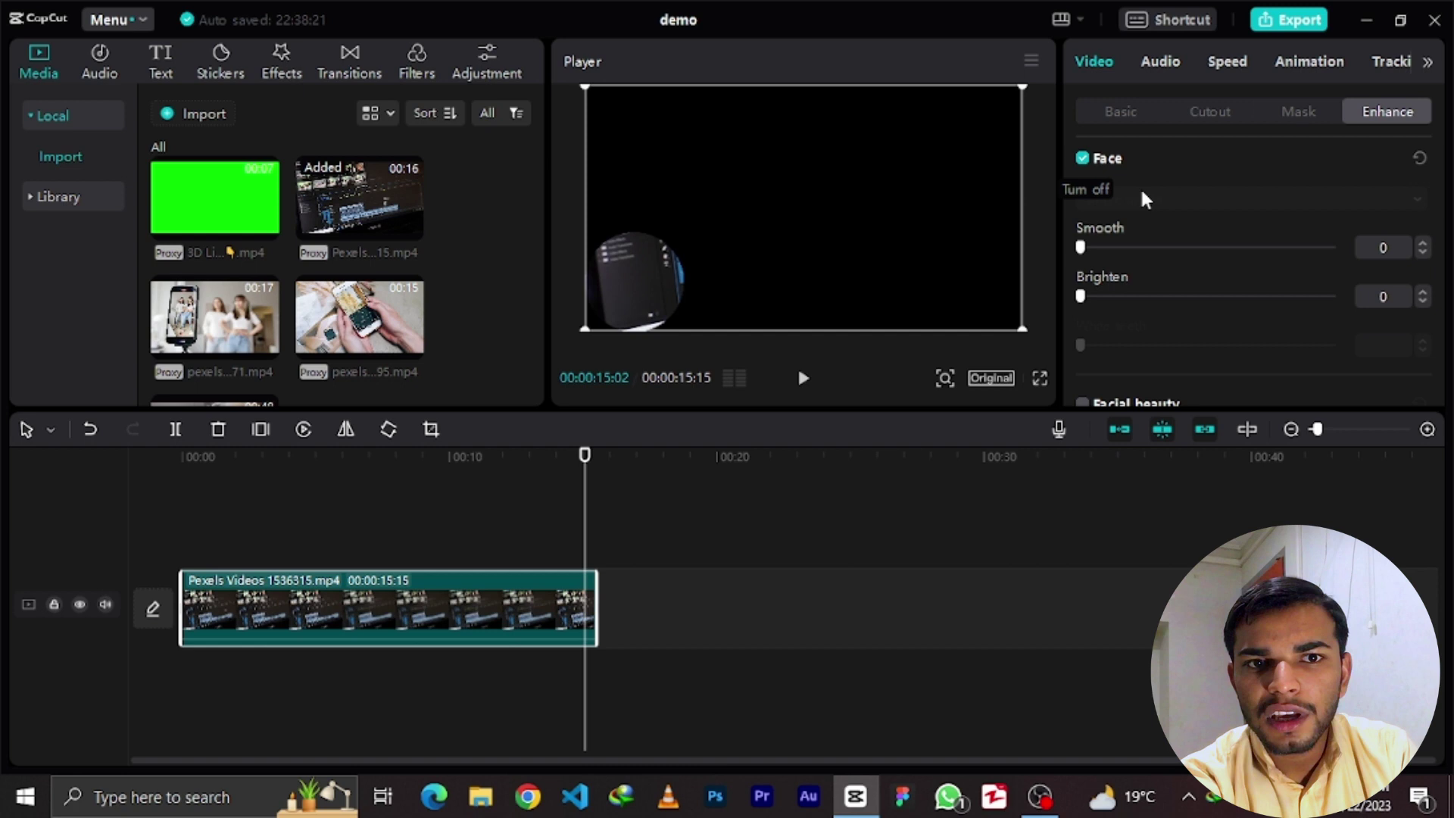
scroll(1151, 198, down, 5)
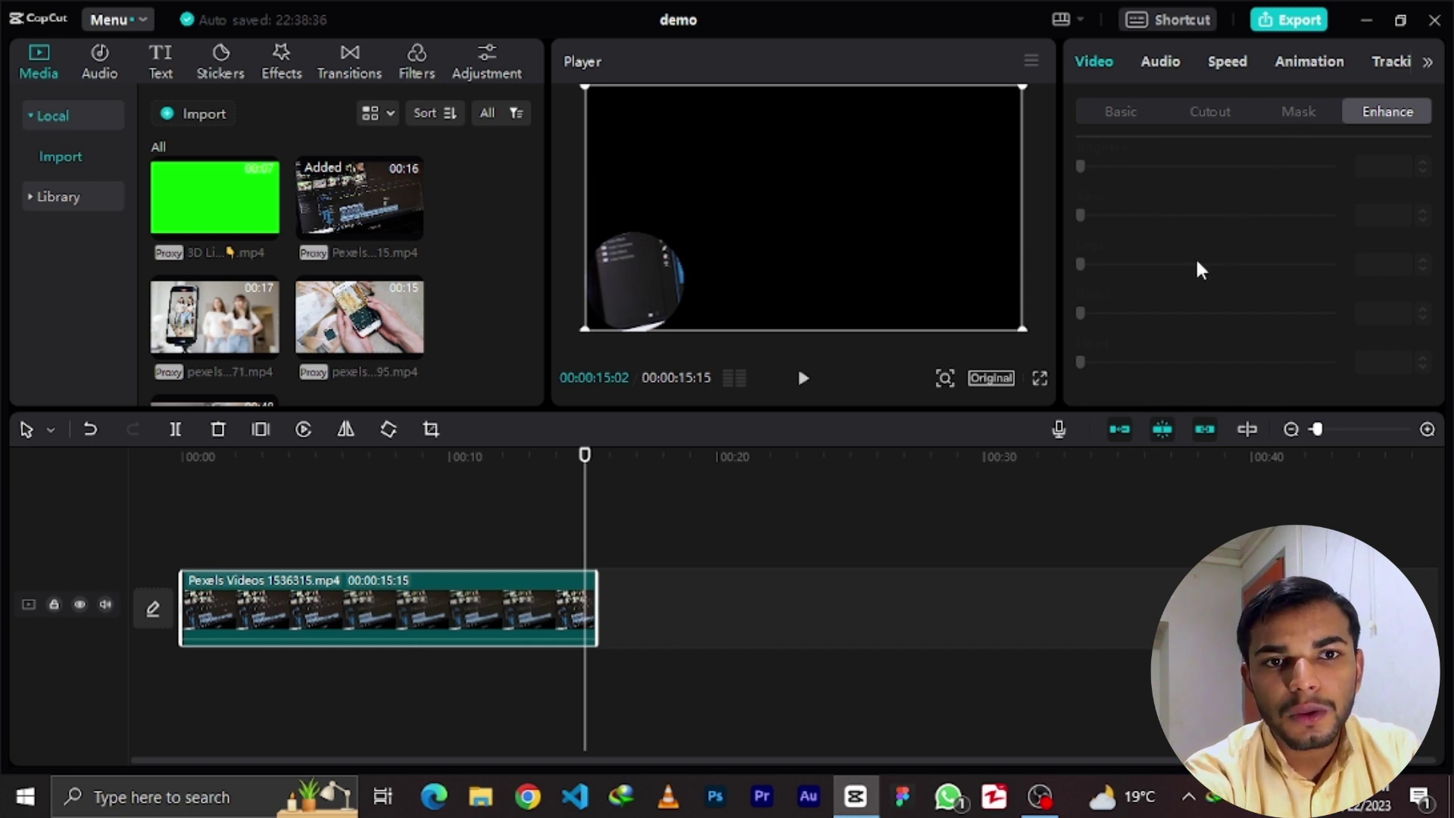
scroll(1195, 258, down, 5)
scroll(1196, 258, up, 3)
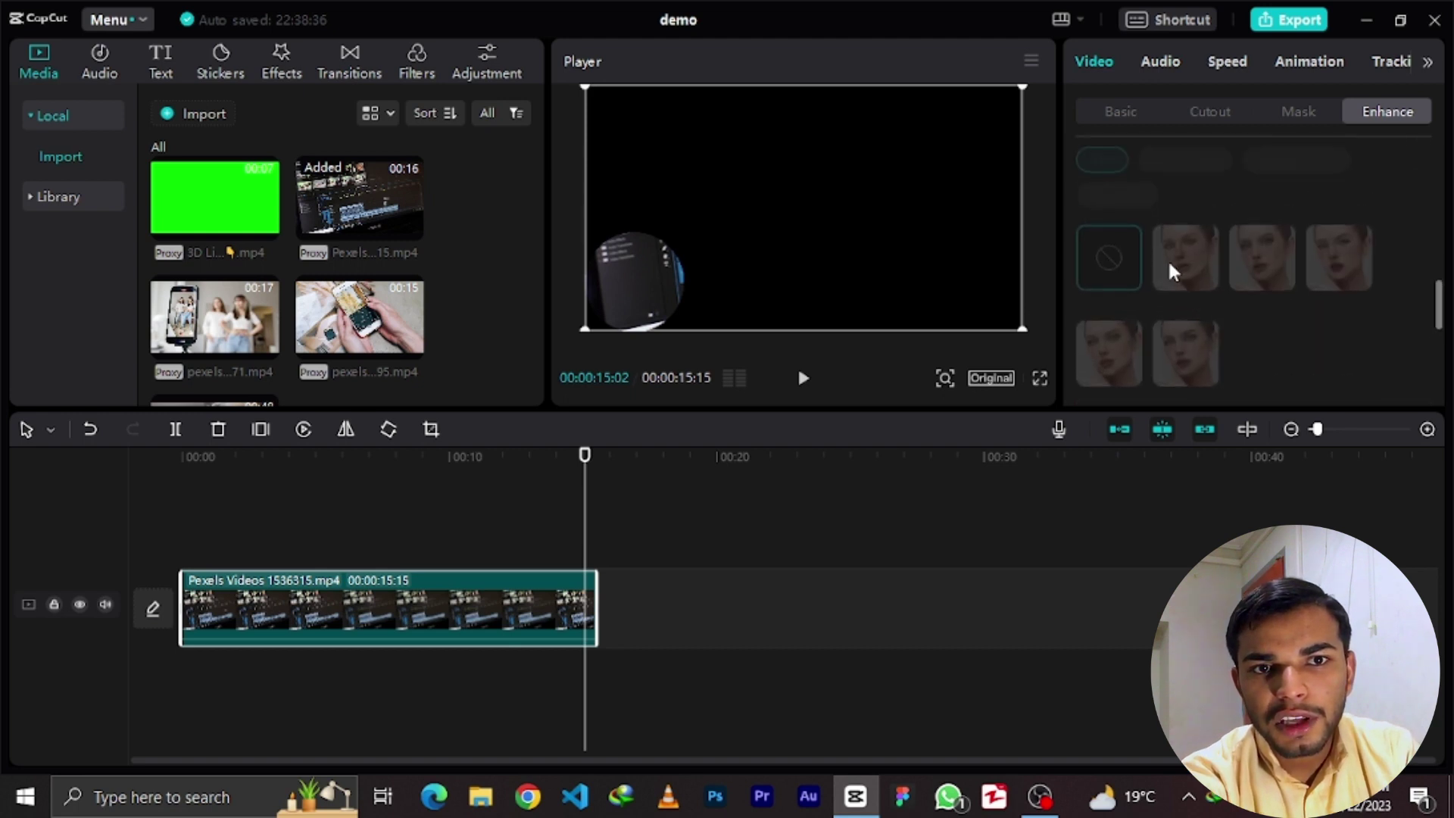
scroll(1270, 344, down, 2)
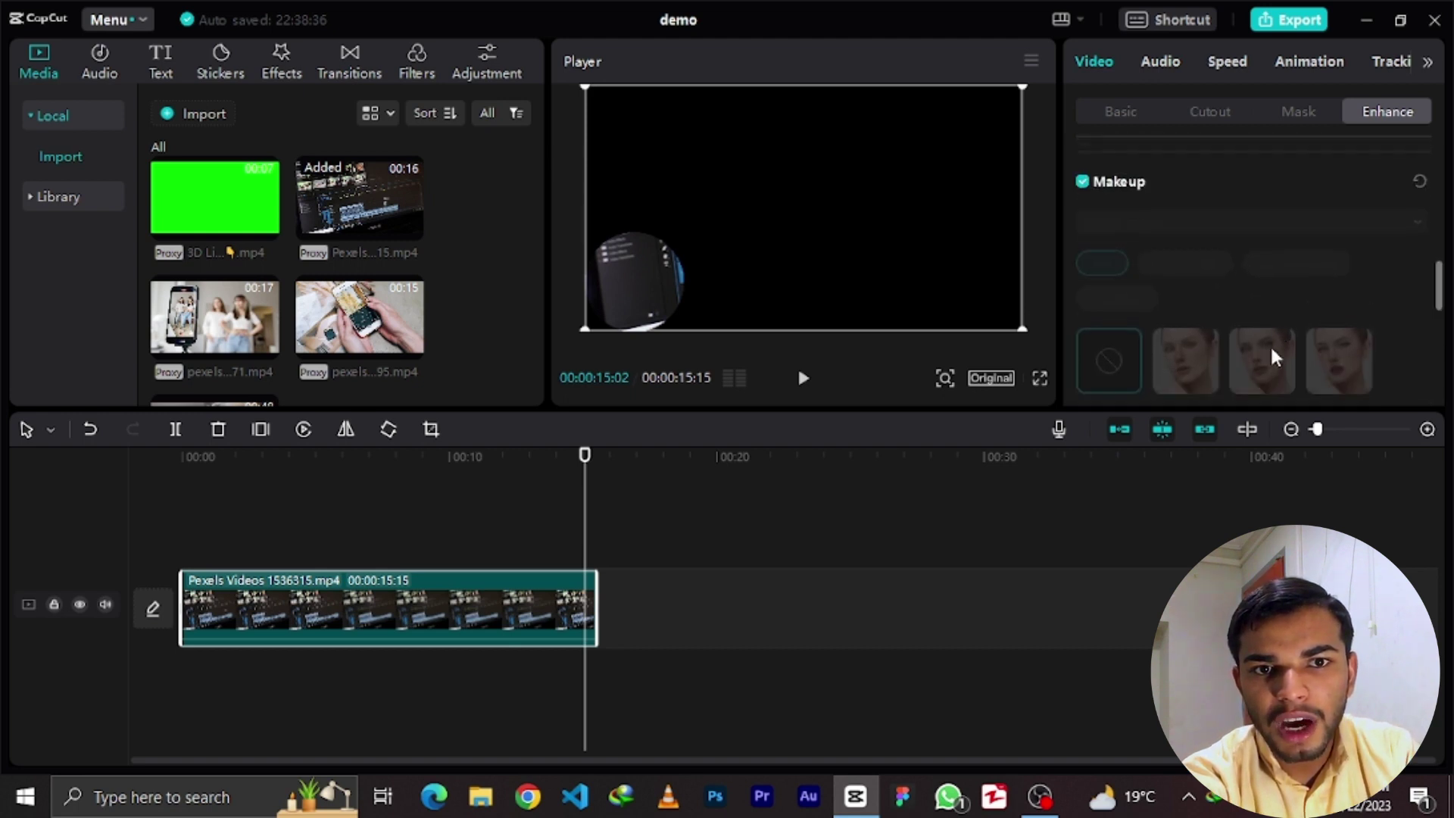
scroll(1120, 251, up, 4)
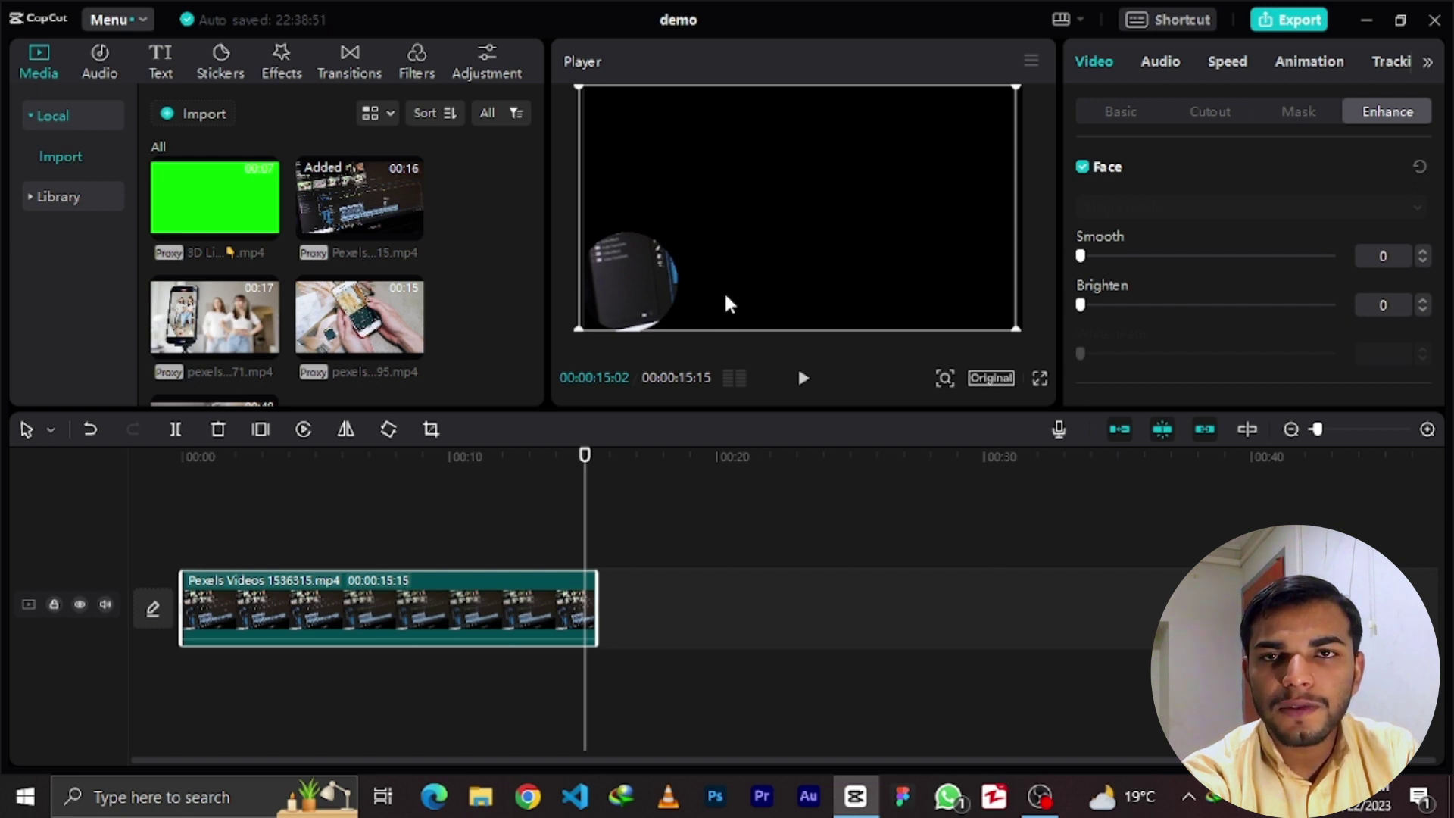
scroll(1212, 277, down, 5)
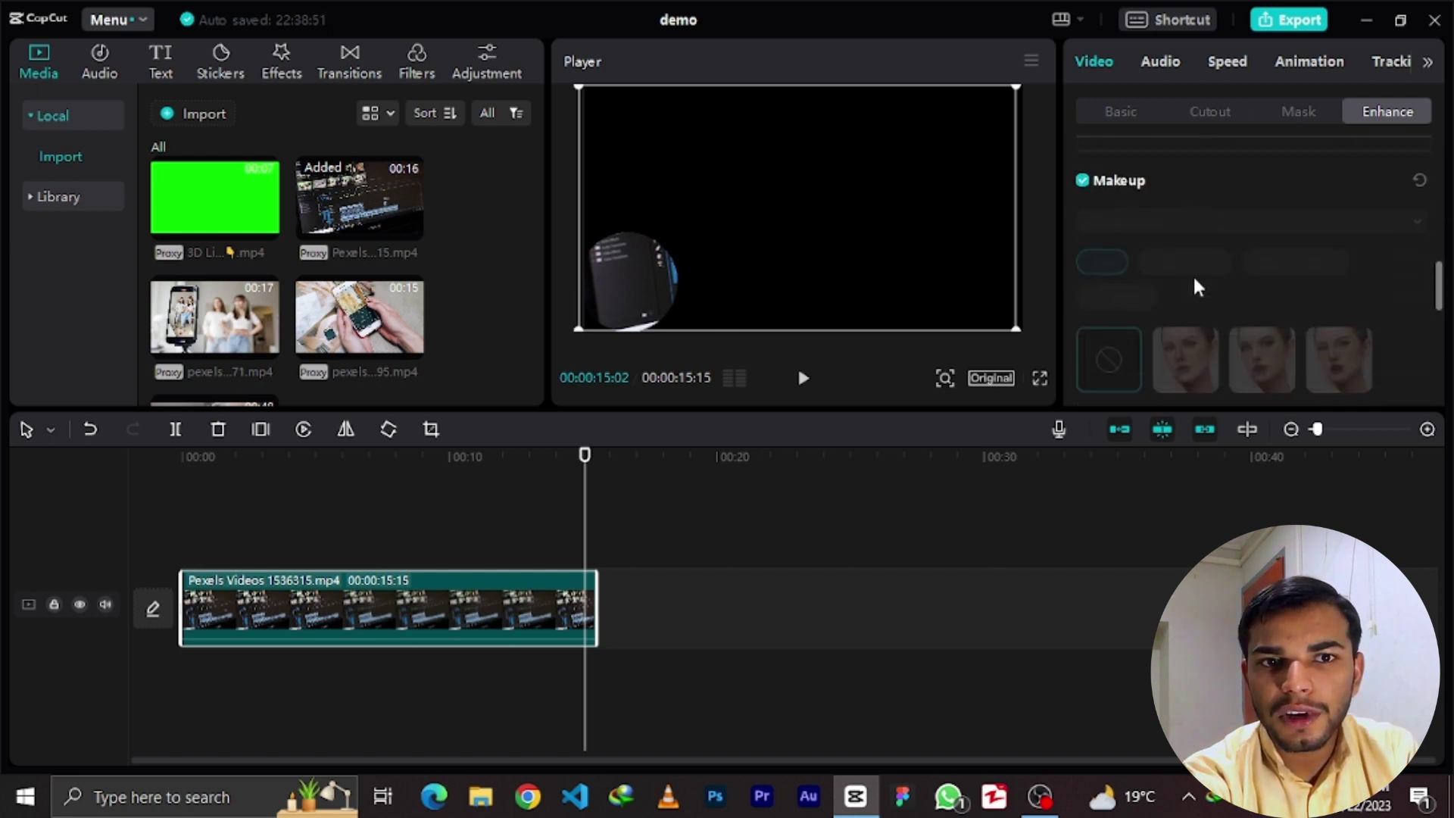
scroll(1215, 272, down, 3)
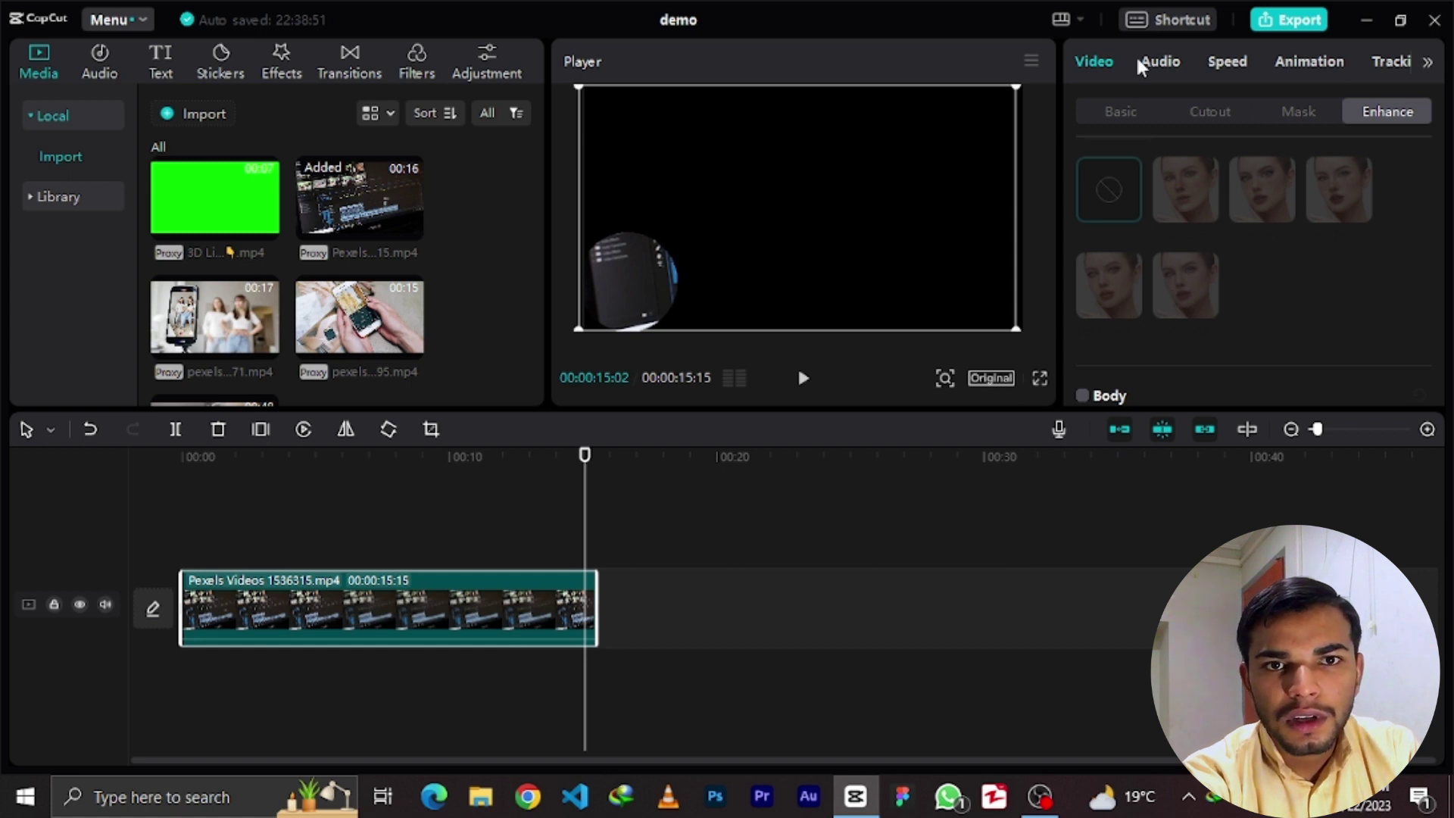
- Set the clip's audio volume to 15.2 dB and its fade-in to 0.6 s
click(1163, 64)
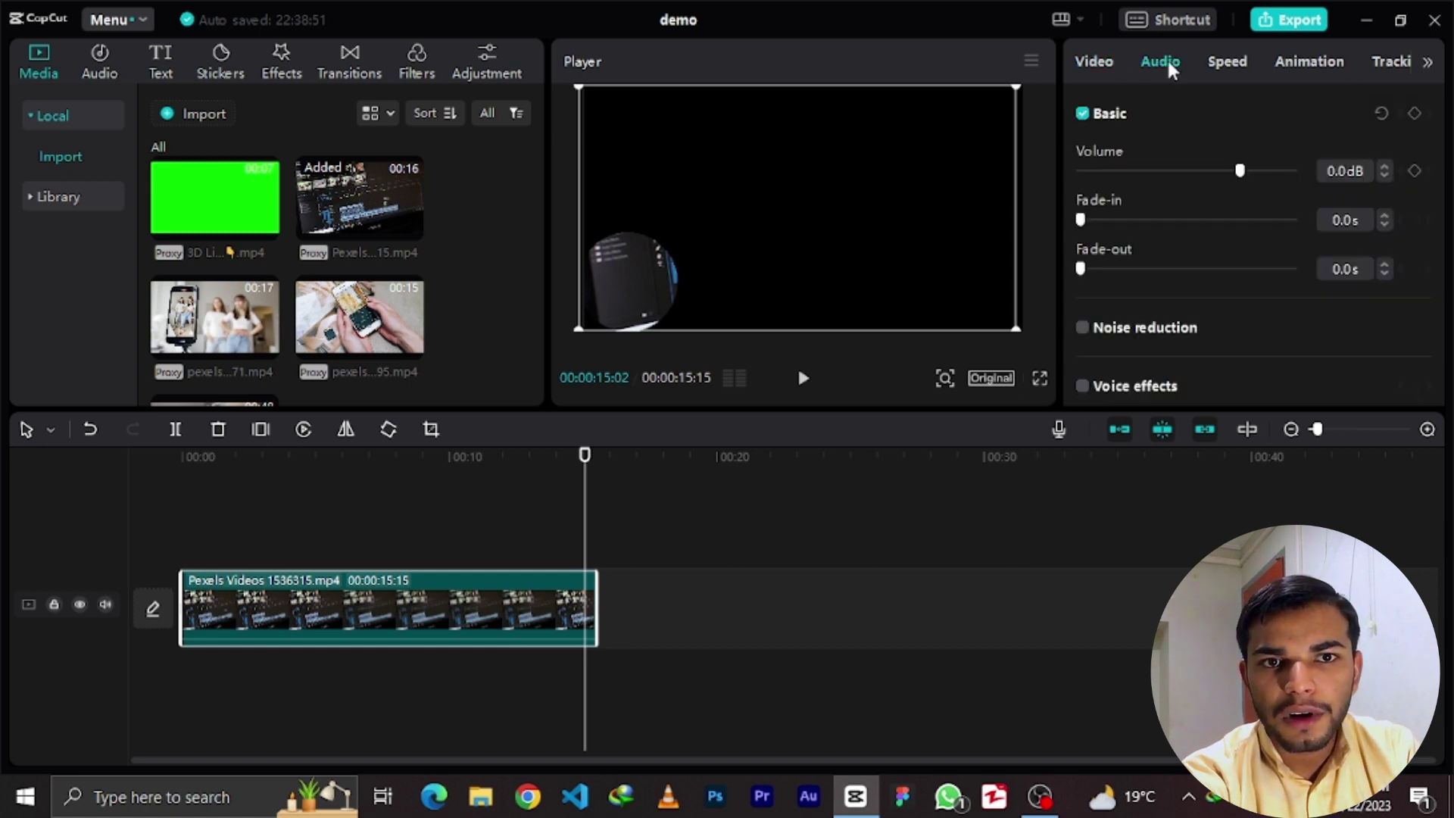
drag(1240, 171, 1278, 191)
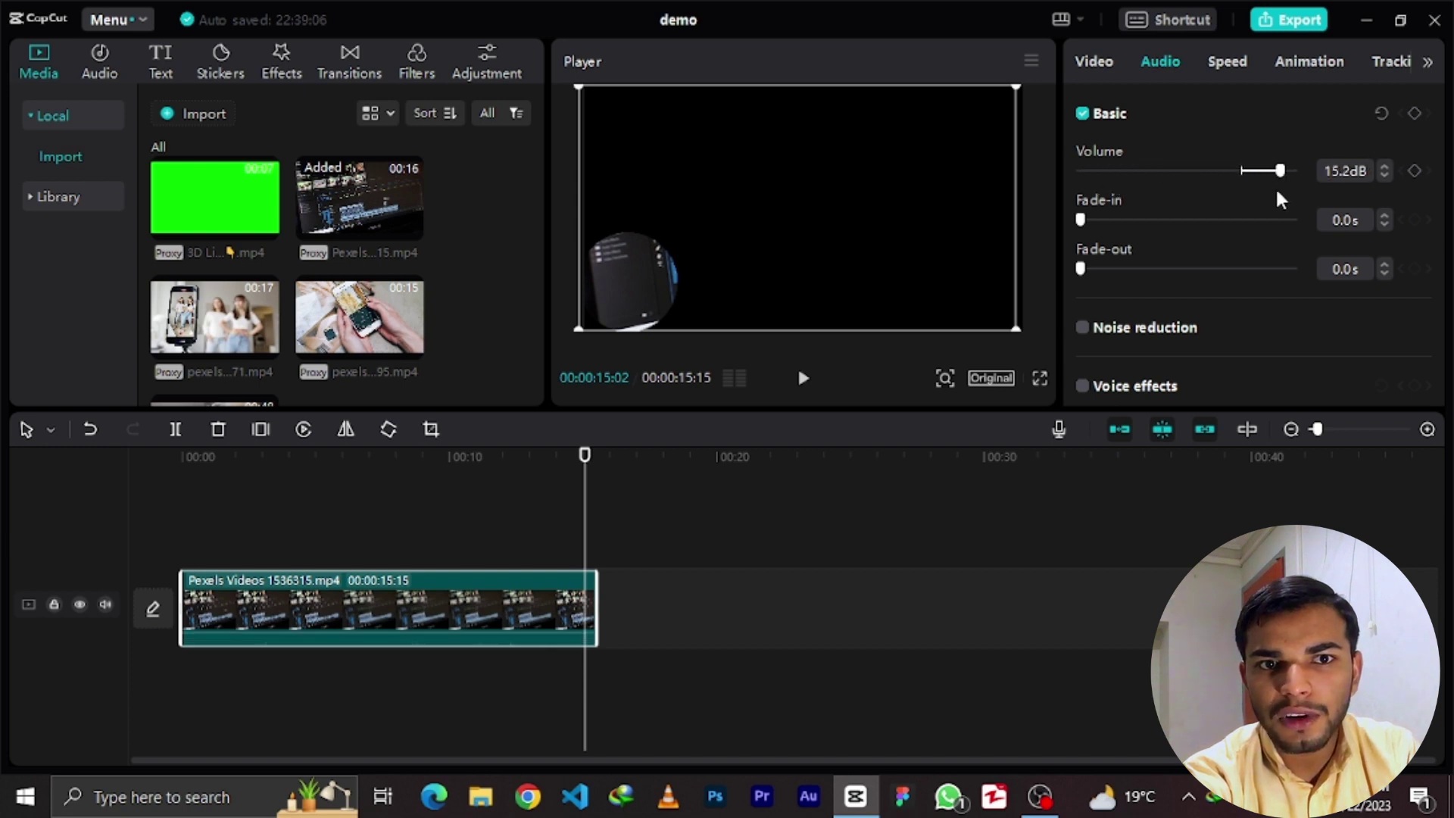
mouse_move(1083, 220)
mouse_down()
mouse_move(1110, 223)
mouse_move(1093, 221)
mouse_up()
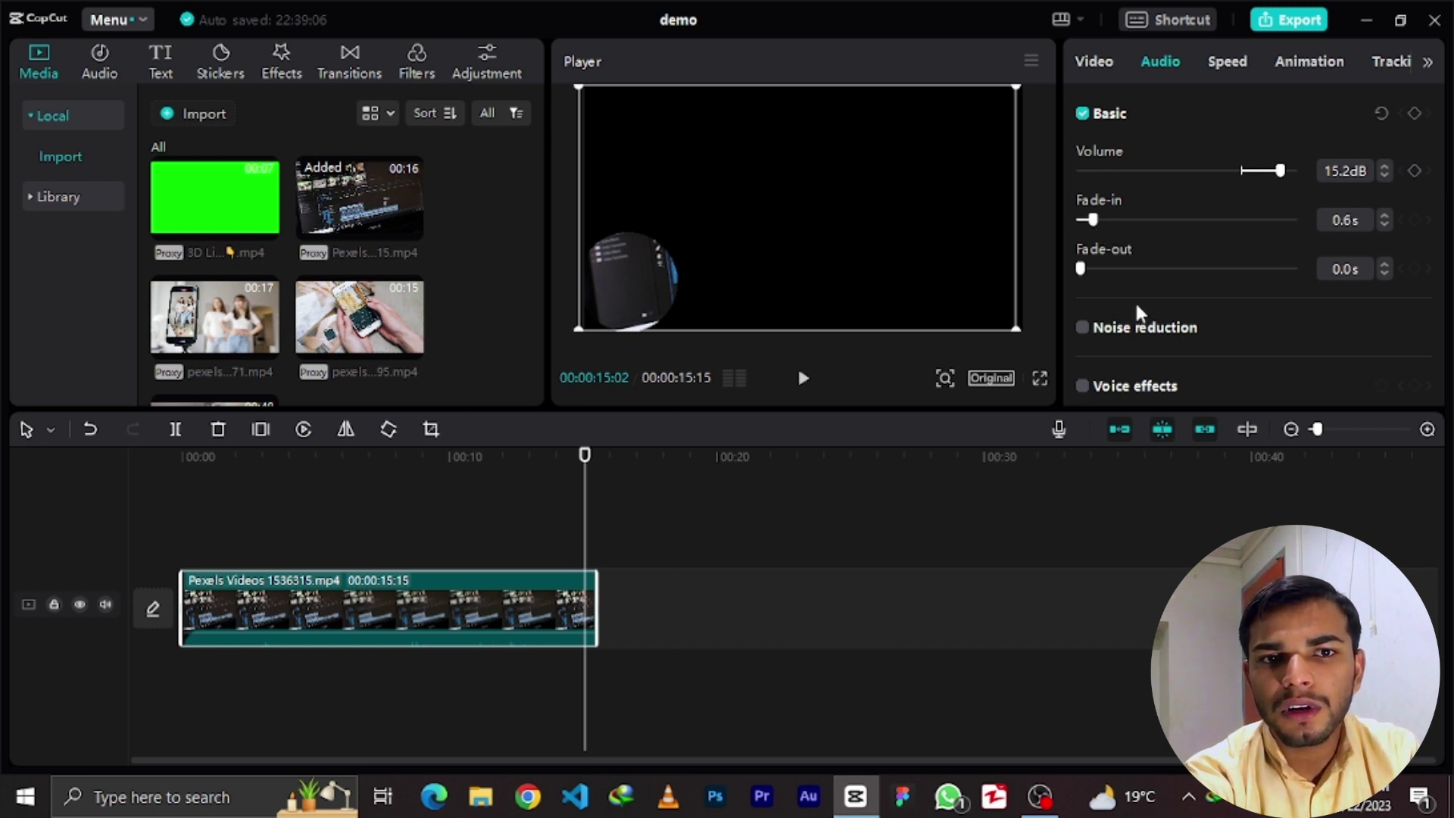
- Turn on noise reduction for the clip and apply the Low Battery voice effect after reviewing the other voice effects
scroll(1135, 300, down, 1)
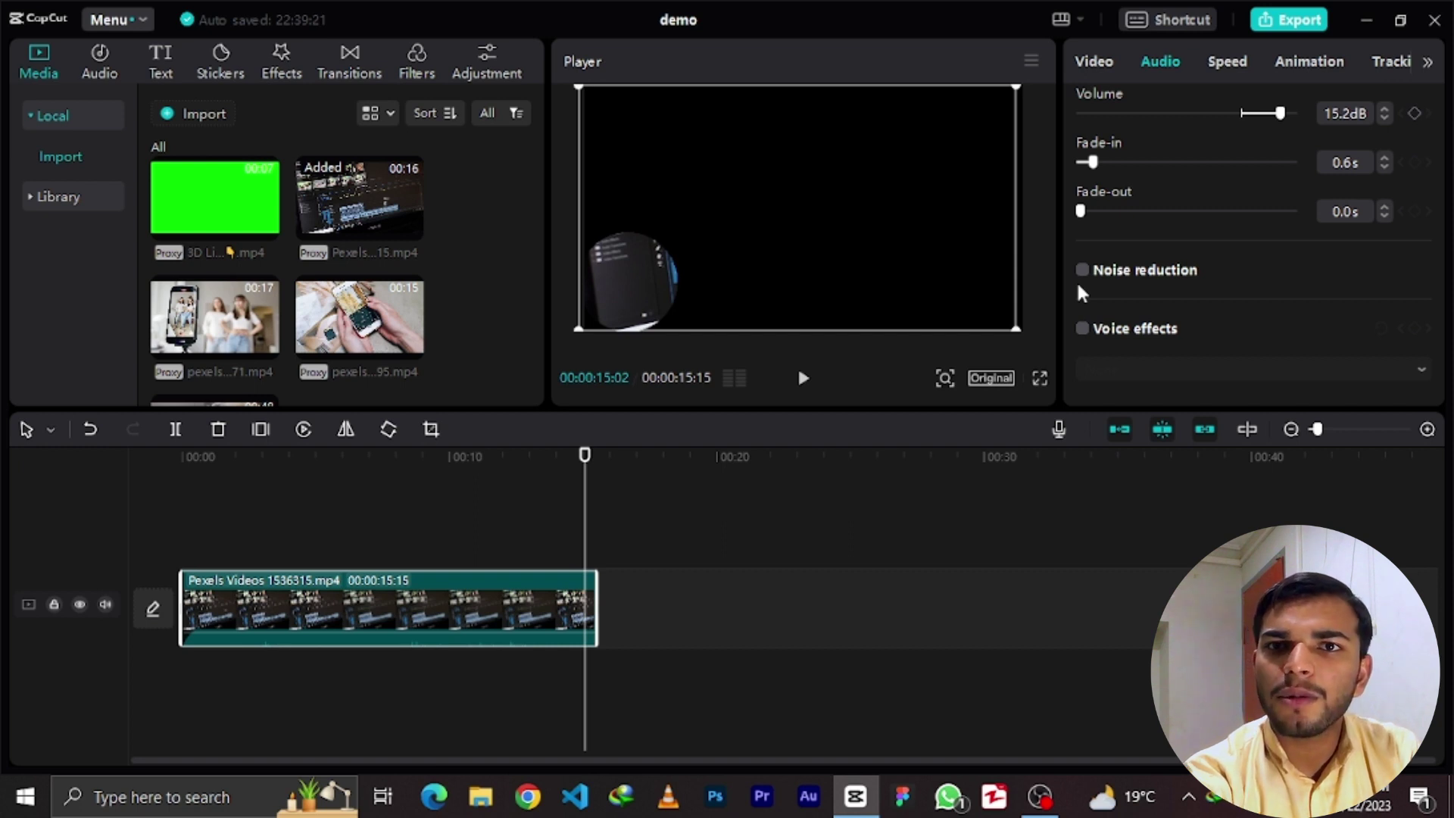
click(1082, 270)
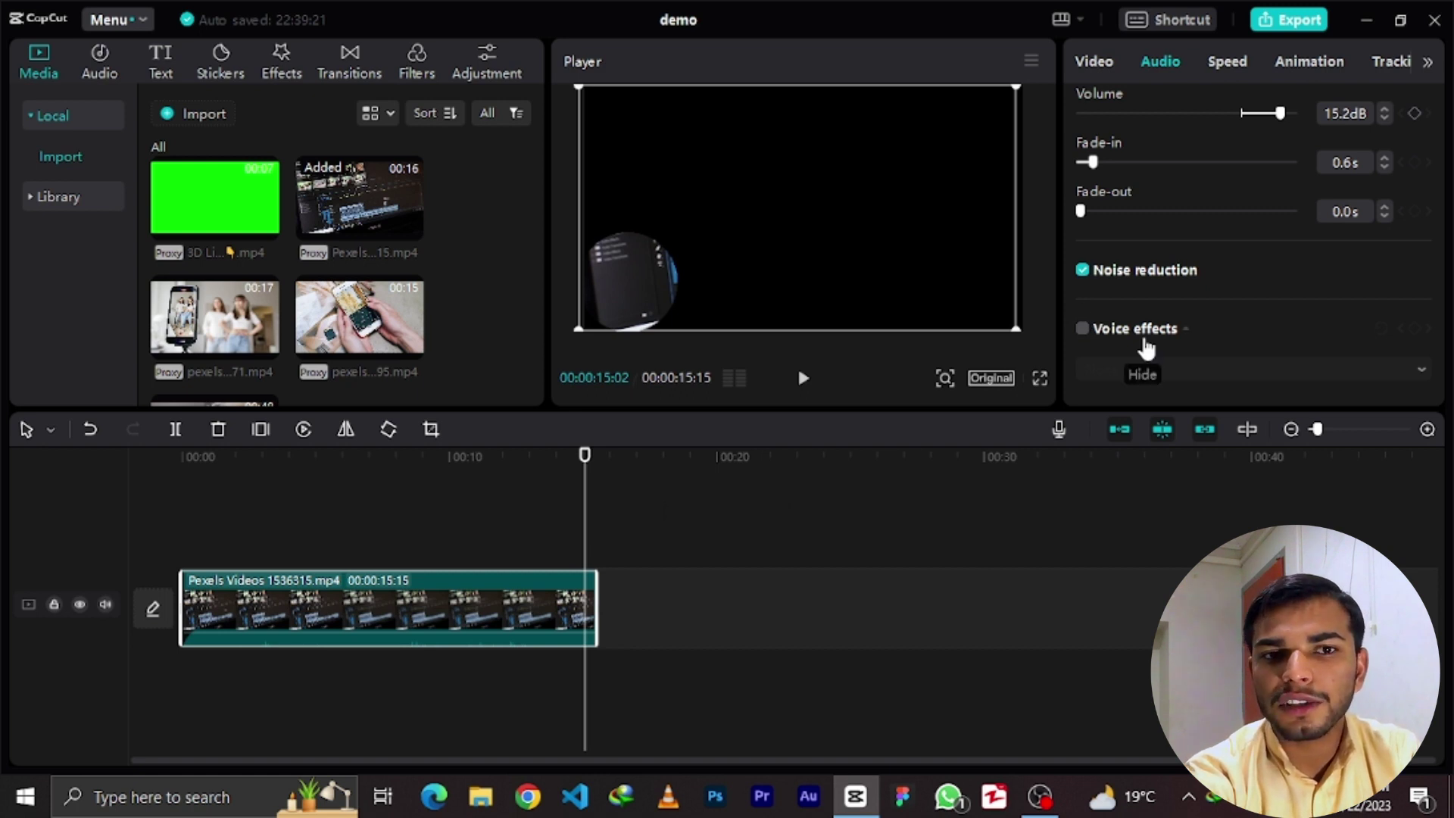
click(1083, 328)
click(1298, 376)
click(1281, 371)
click(1243, 370)
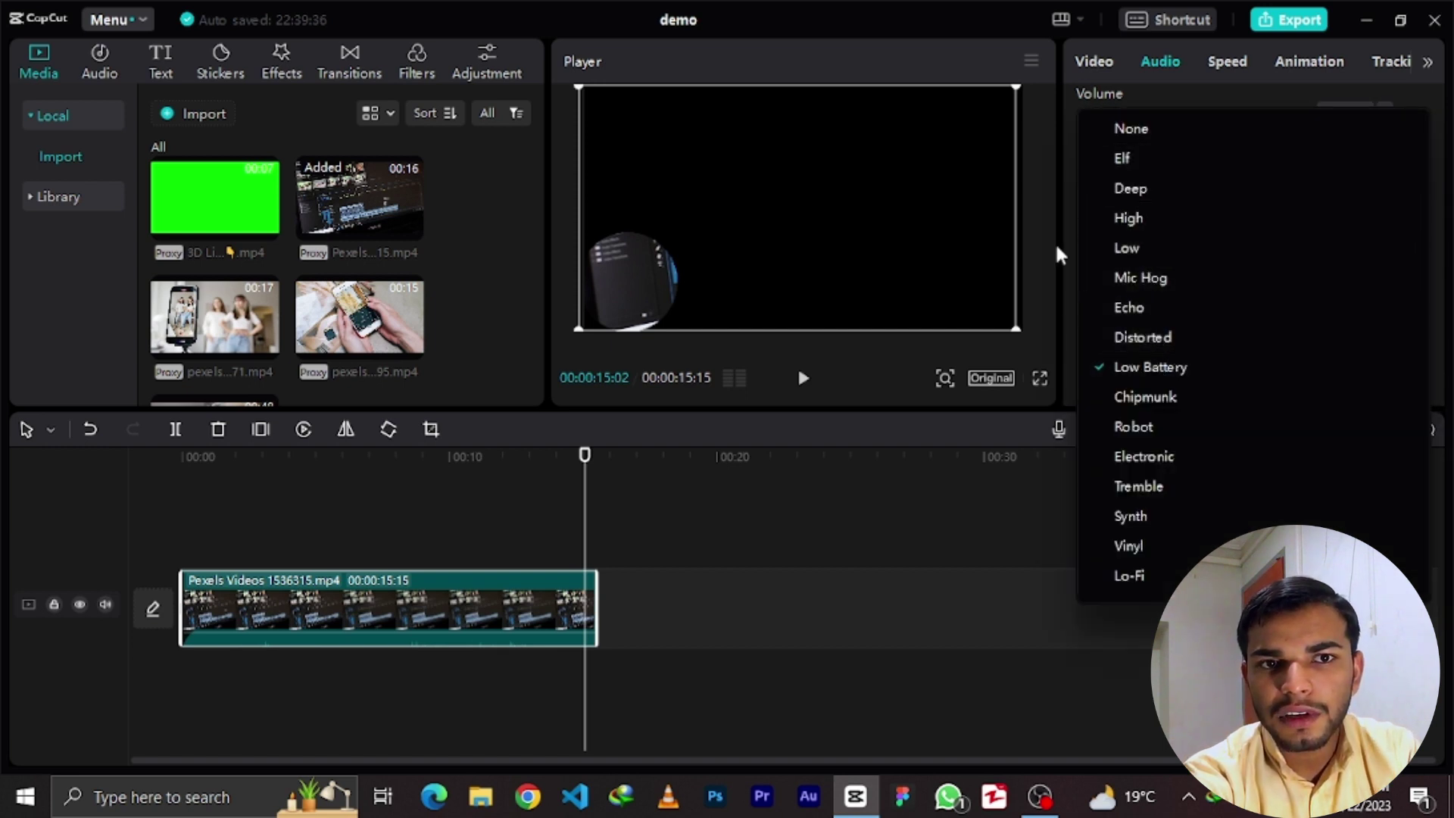
click(1064, 306)
scroll(1246, 339, down, 1)
drag(1293, 385, 1229, 388)
scroll(1242, 227, up, 1)
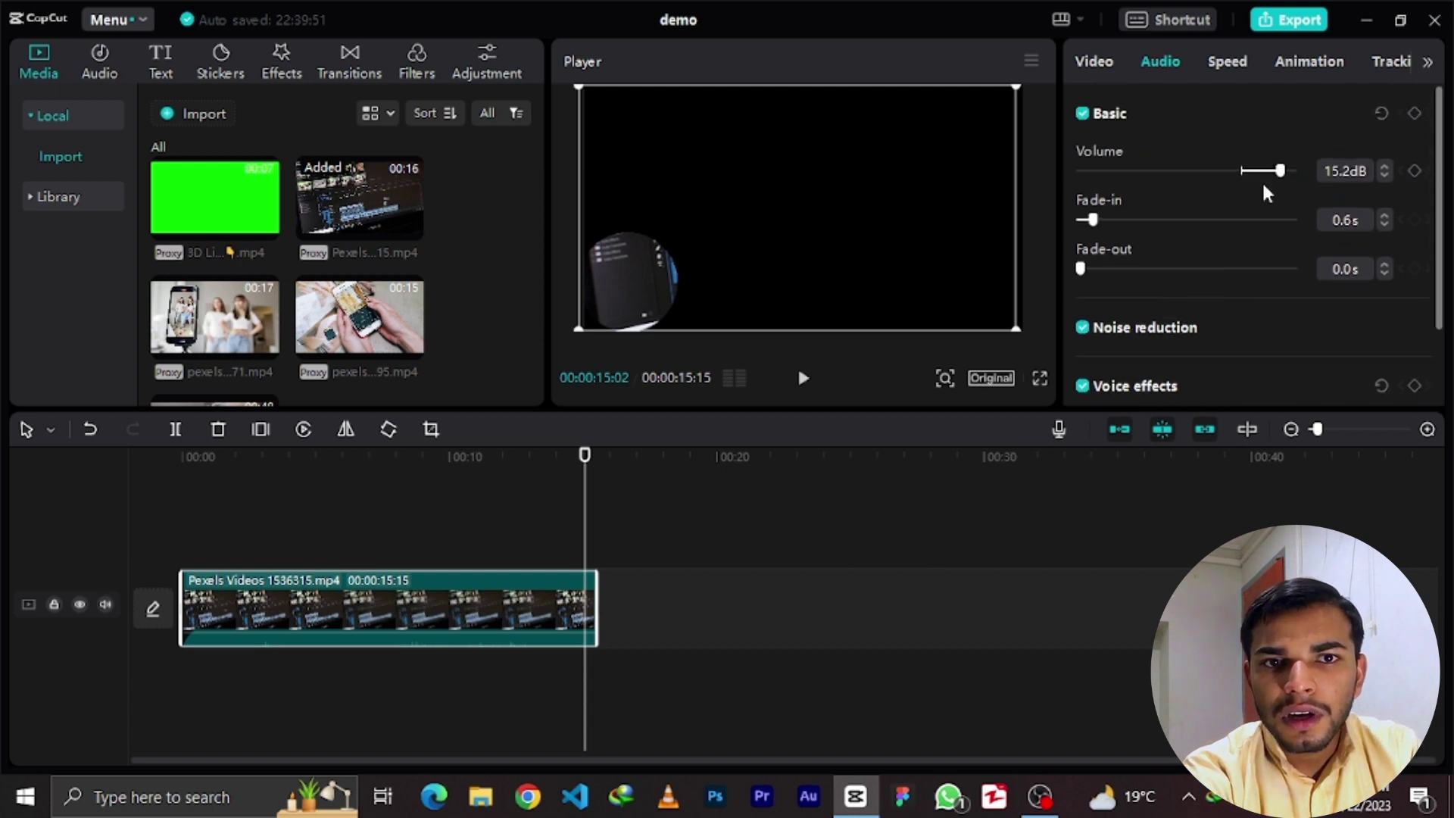
- Set the clip's normal speed to 7.0x and view the available speed curve presets
click(1218, 68)
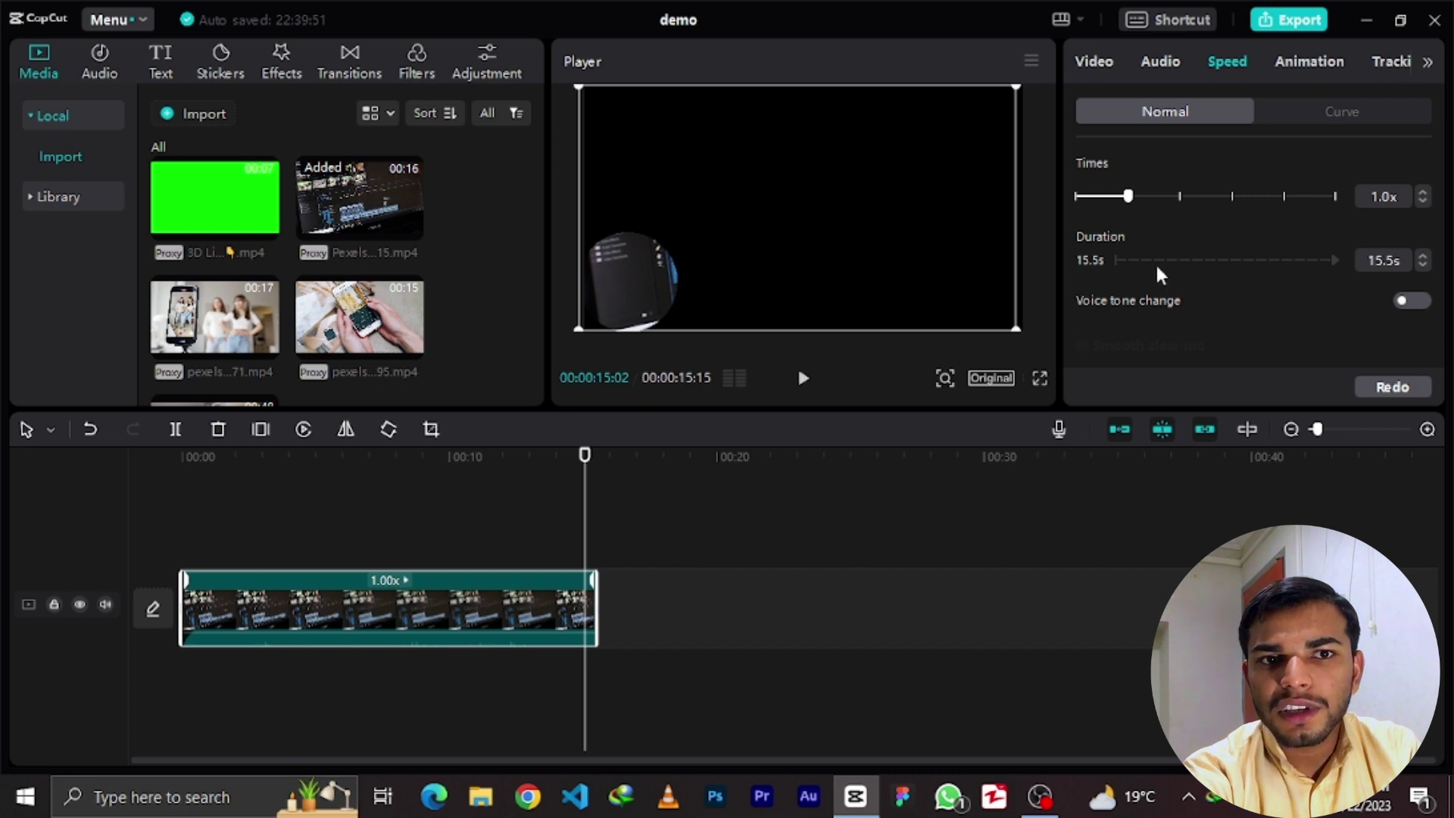
drag(1128, 197, 1255, 200)
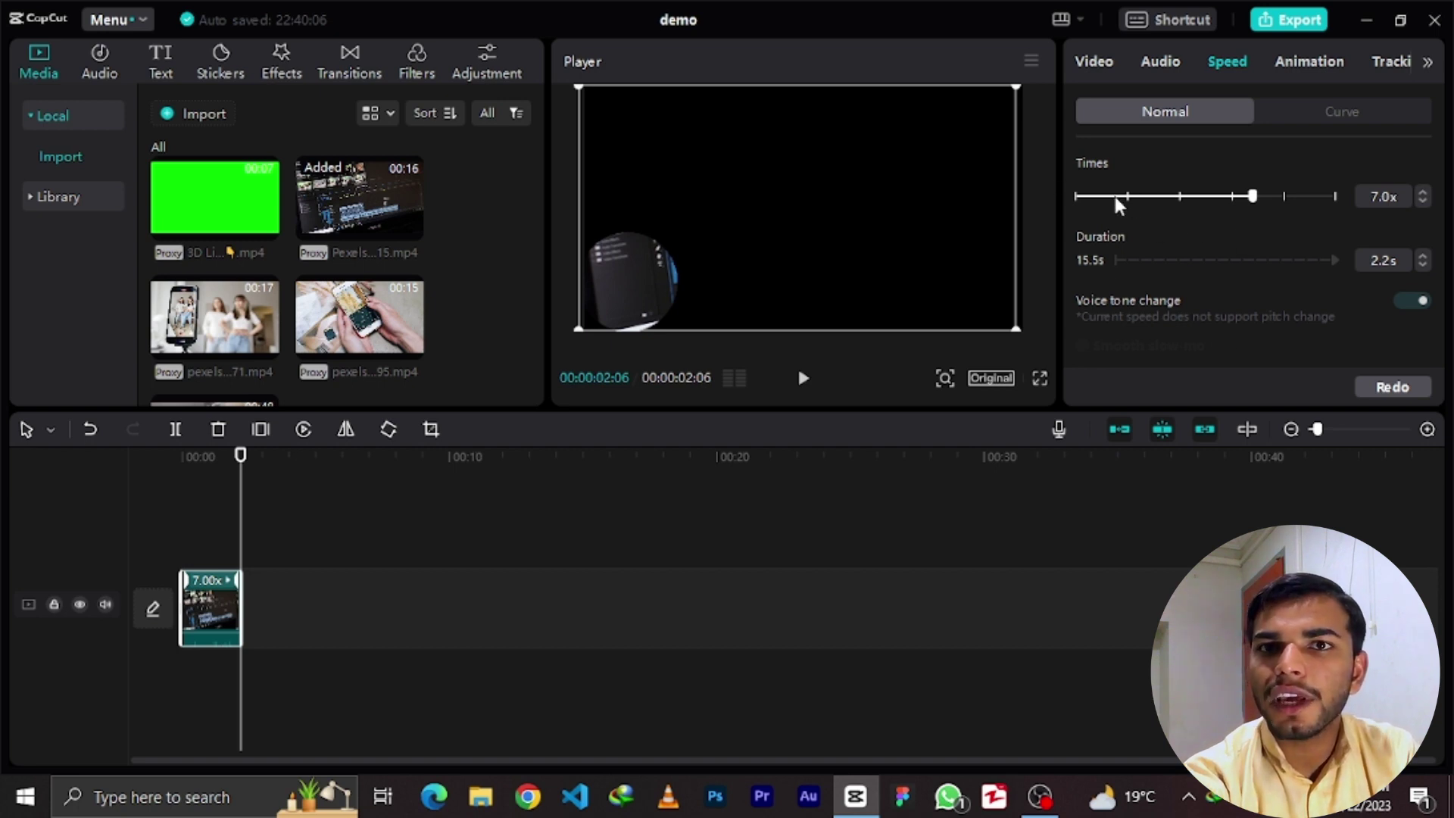
click(1338, 127)
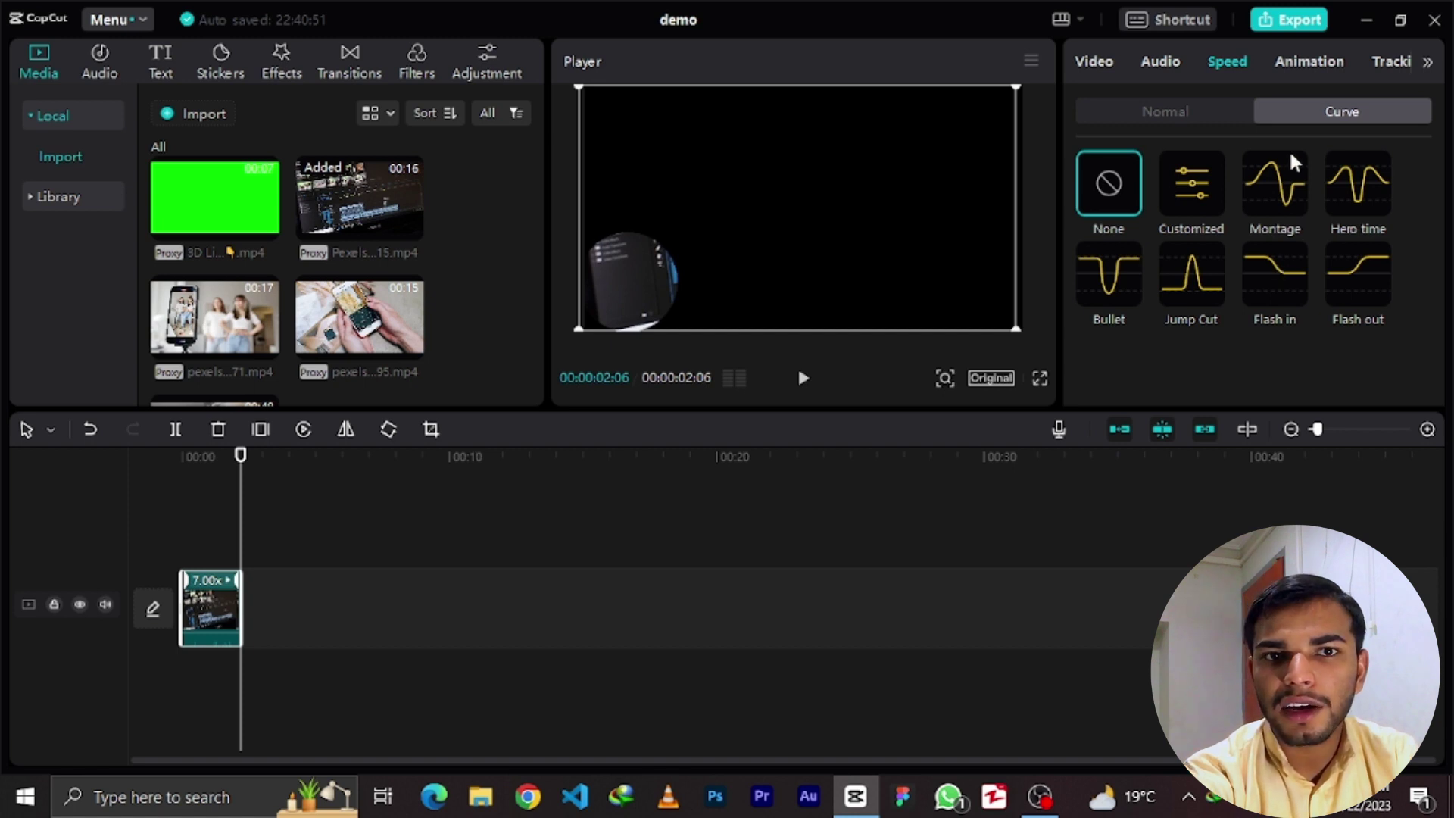
- Show the clip's In animations and undo the earlier speed, audio, enhancement and mask changes
click(1304, 64)
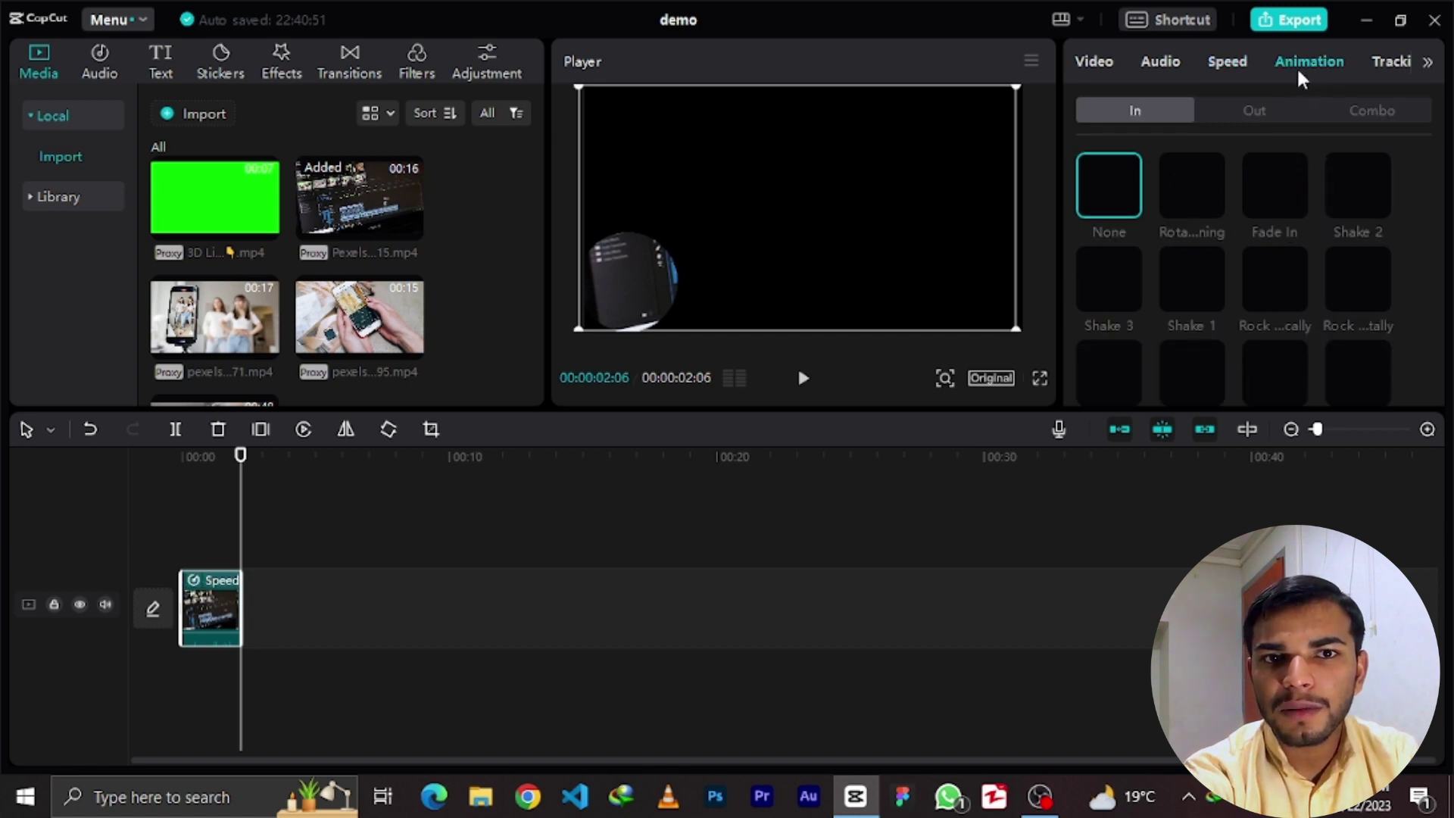
click(1203, 271)
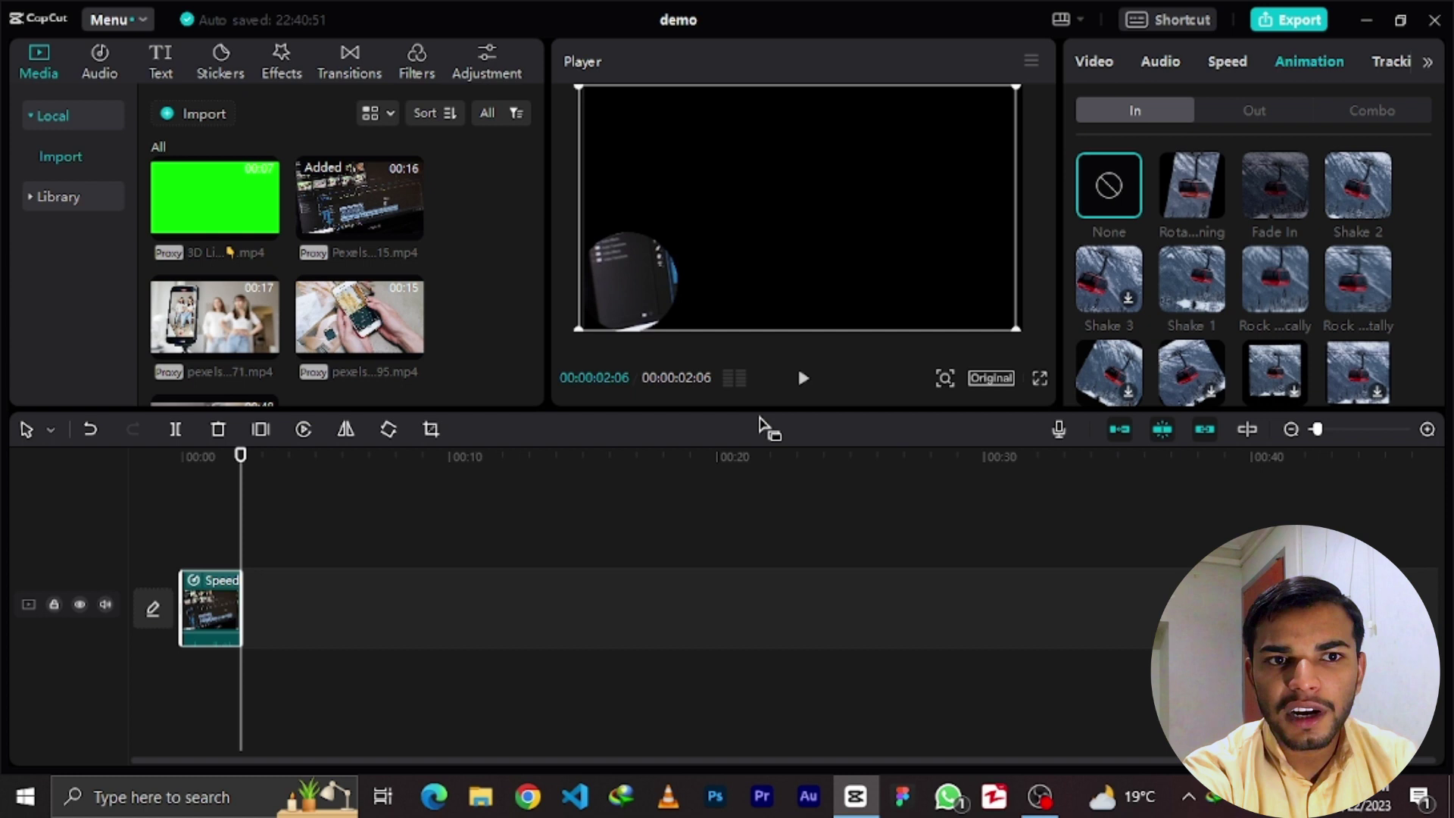
click(89, 437)
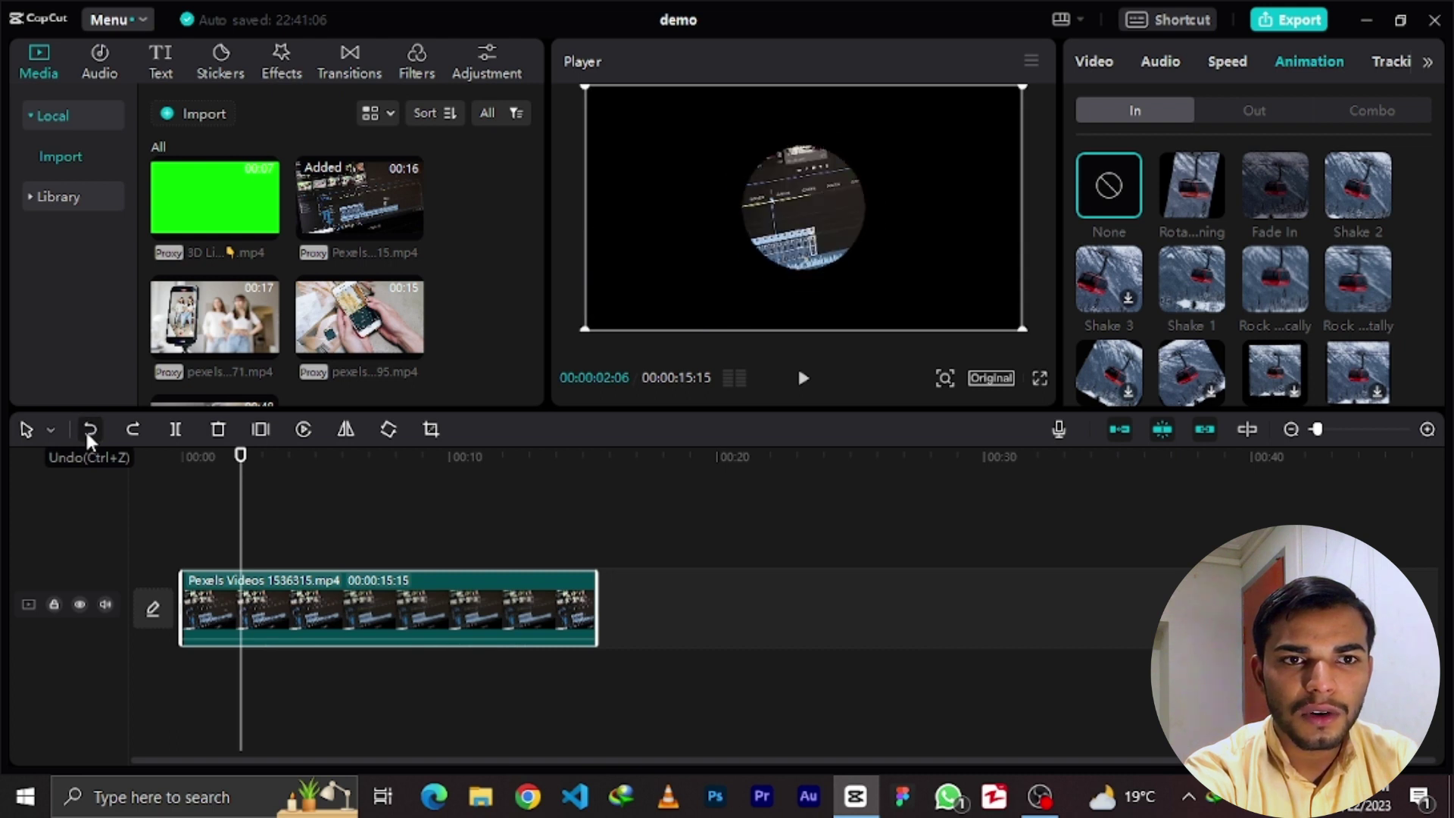
click(529, 523)
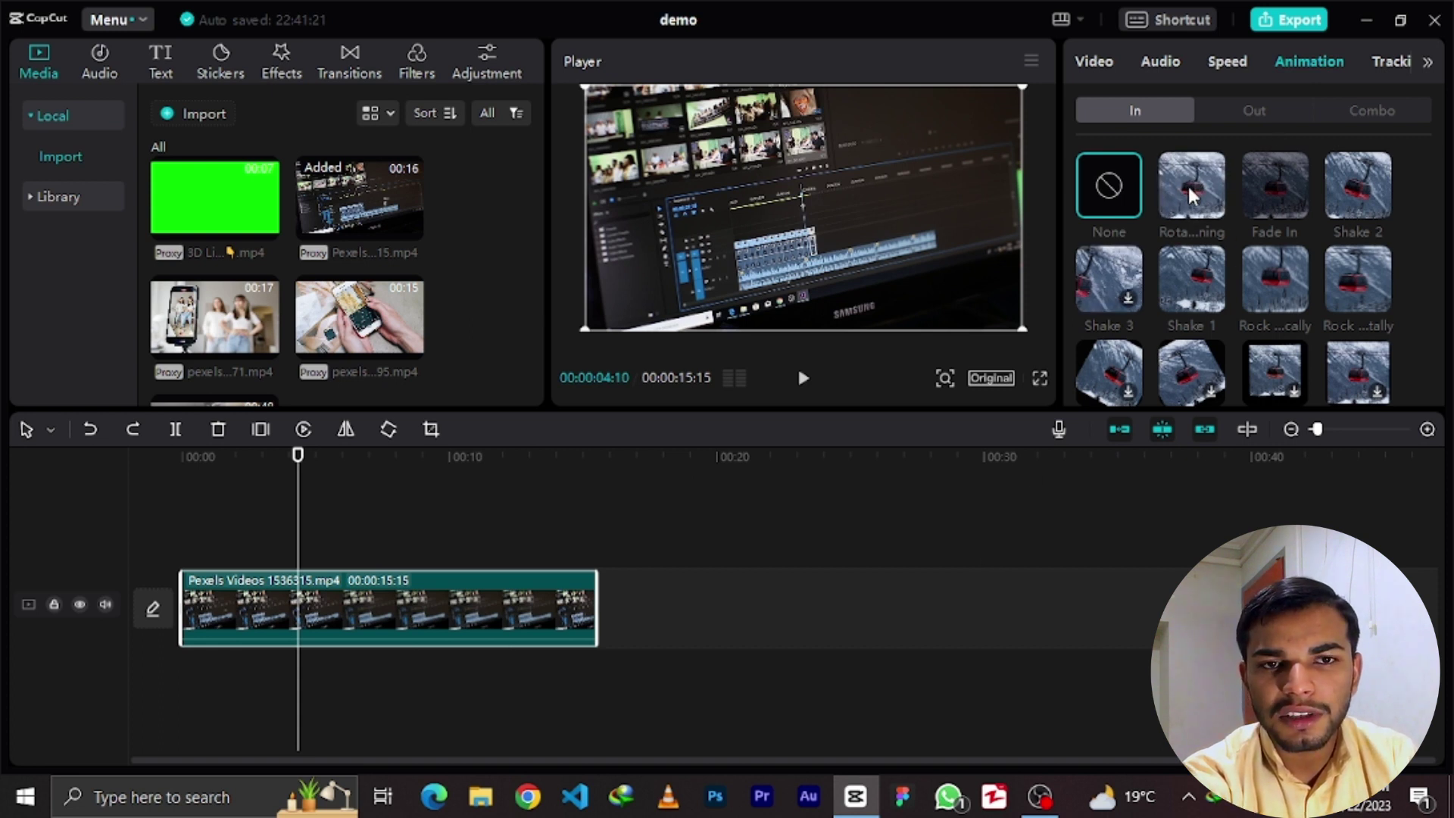
- Apply the Fade In opening animation to the clip after trying the rotating one, and preview the first few seconds
click(1188, 183)
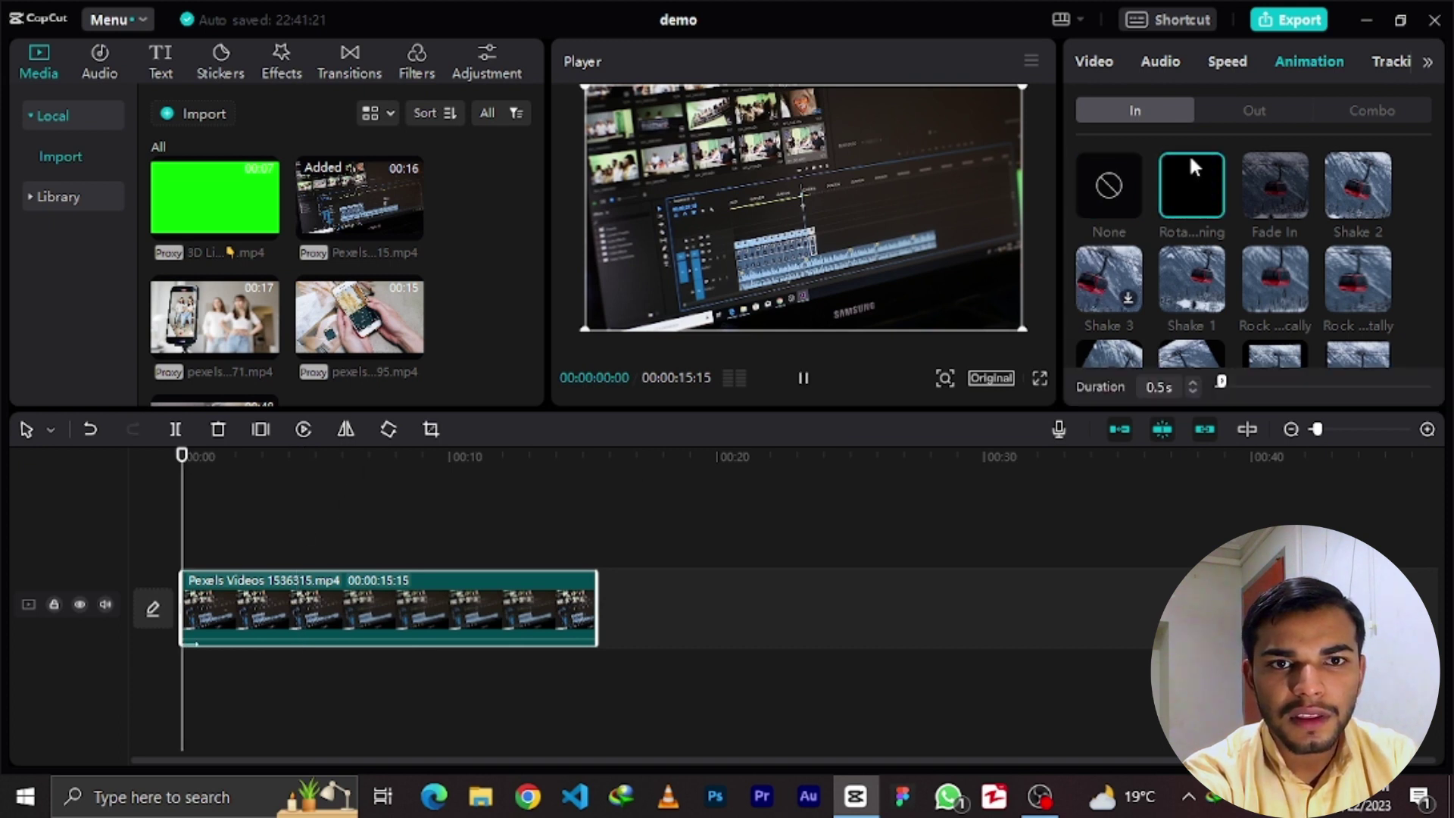
click(802, 392)
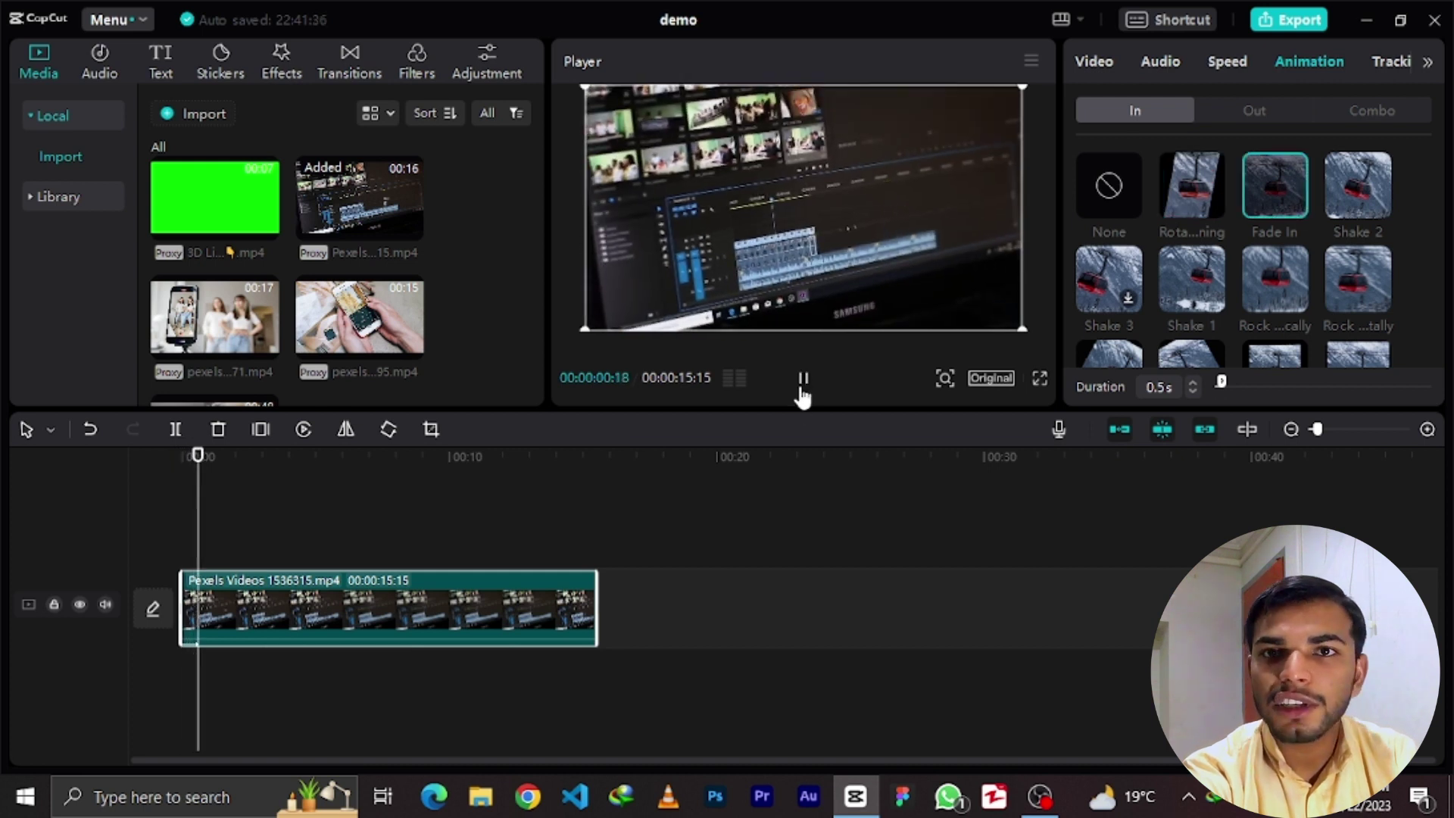
click(803, 379)
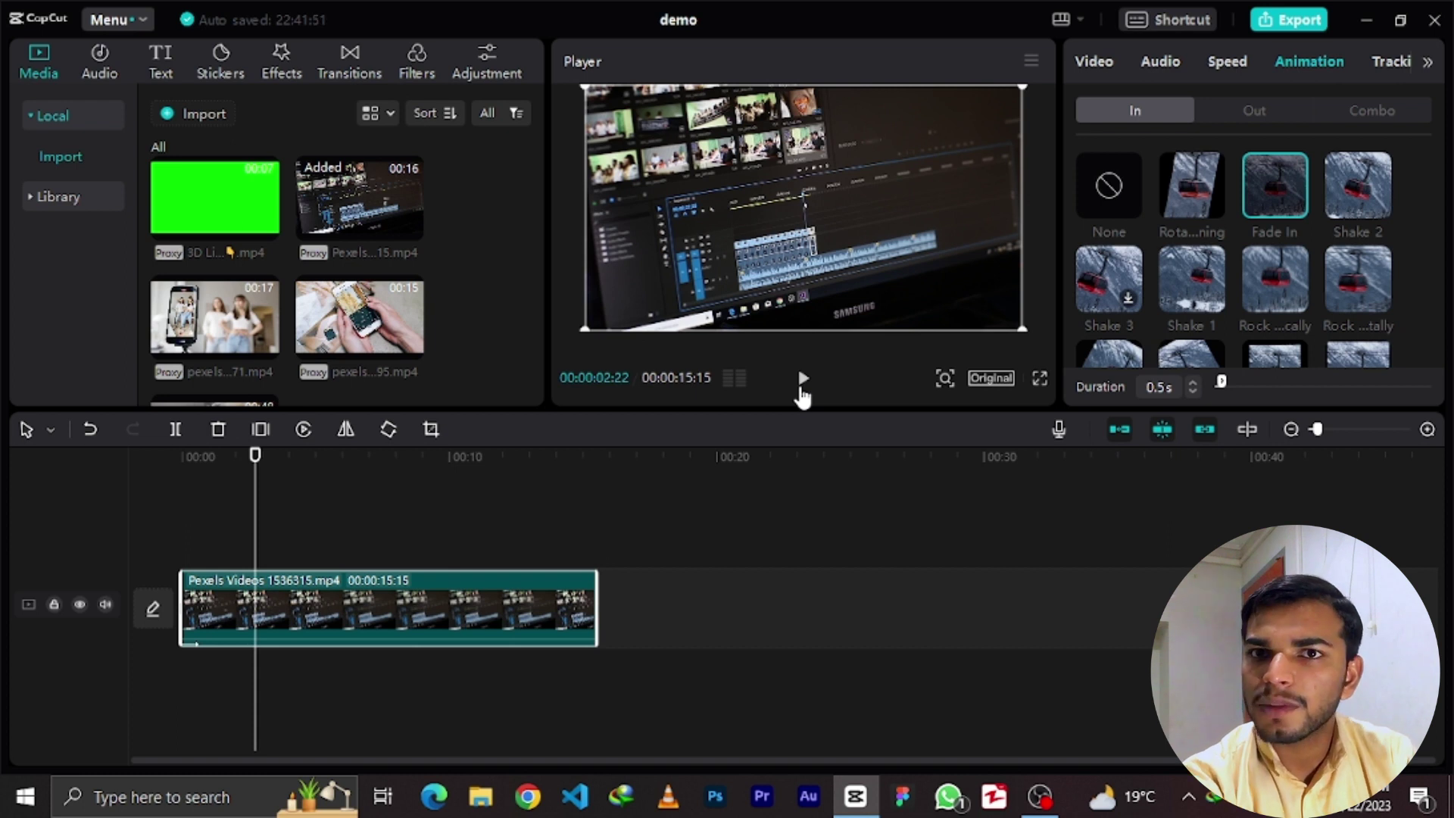
- Try splitting the clip at the playhead and moving the second part along the timeline, and undo these changes
mouse_move(250, 590)
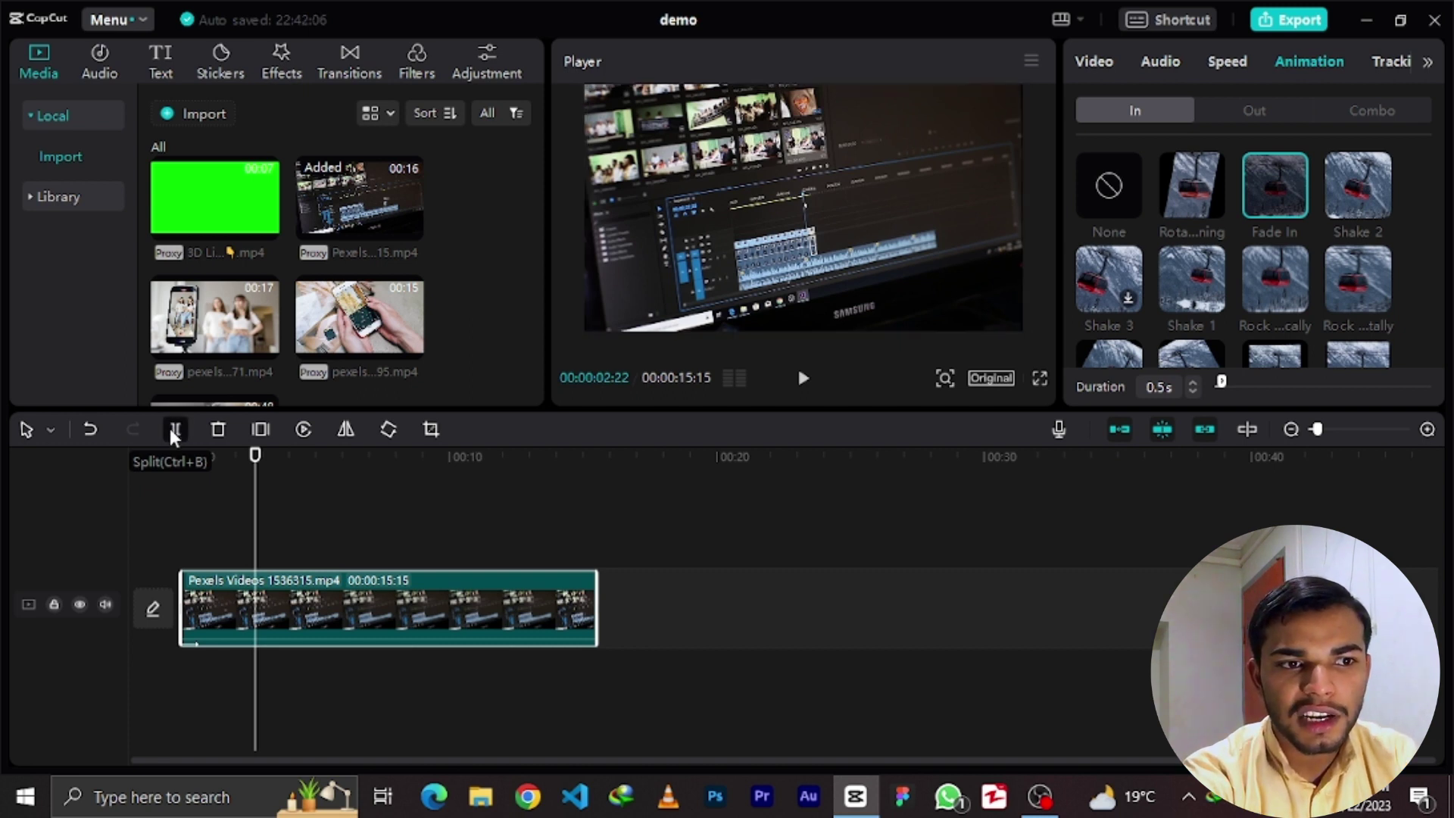
click(173, 428)
drag(280, 603, 400, 601)
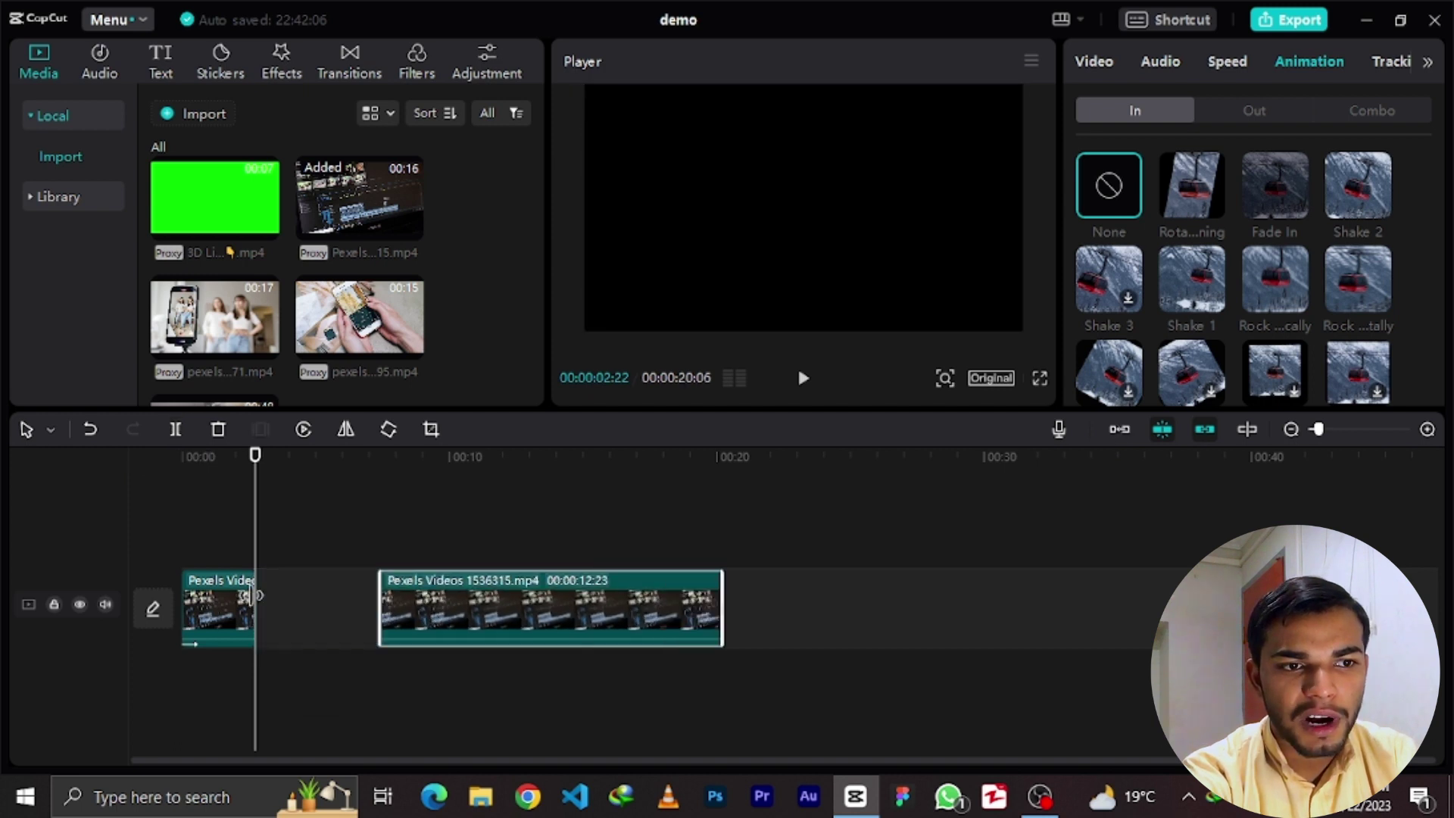
drag(542, 600, 446, 606)
click(82, 431)
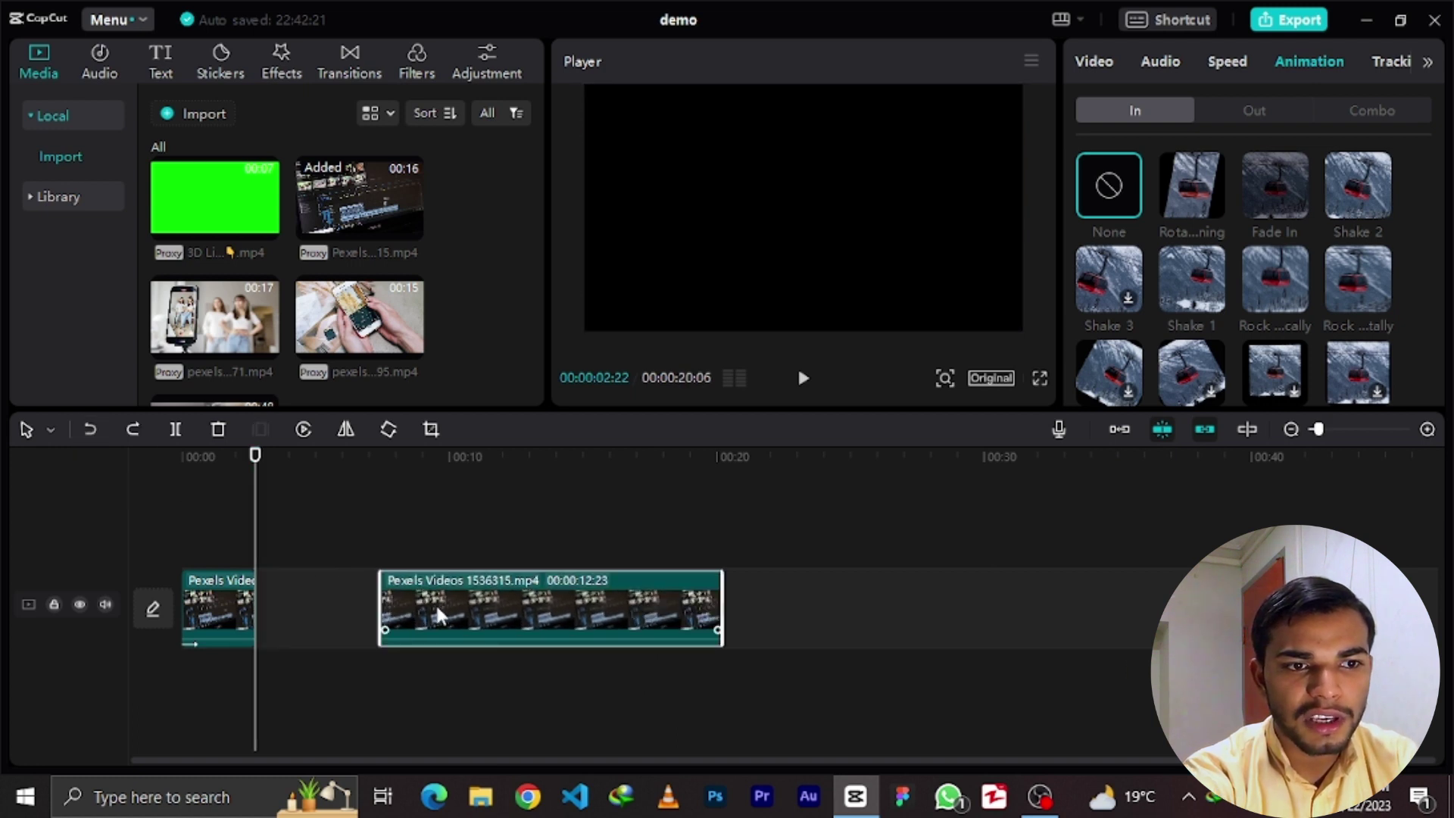
key(ctrl+z)
- Split the clip at the playhead position 00:00:02:22 and keep the second part directly against the first
mouse_move(309, 602)
mouse_down()
mouse_move(384, 617)
mouse_move(318, 626)
mouse_up()
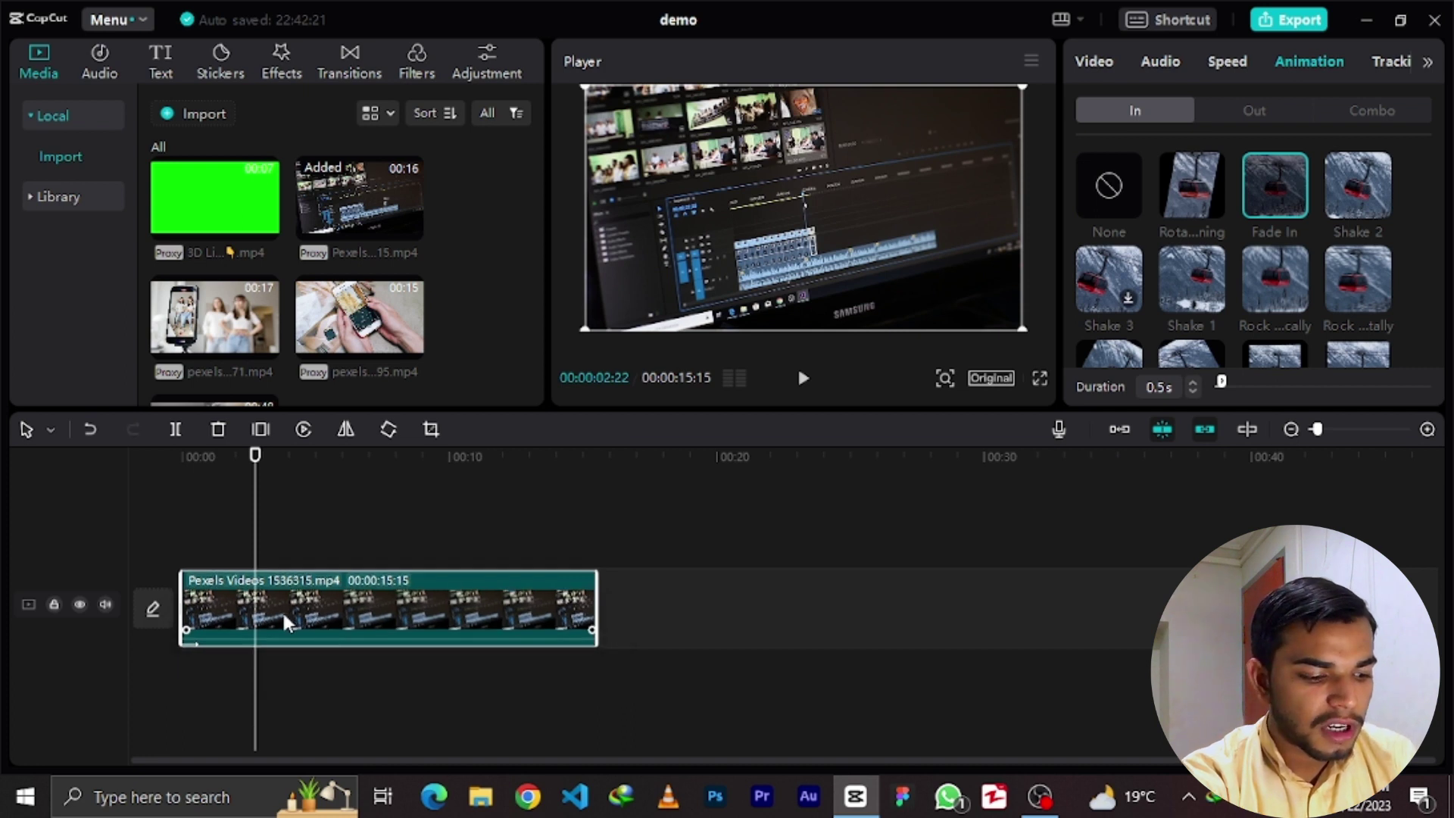
key(ctrl+b)
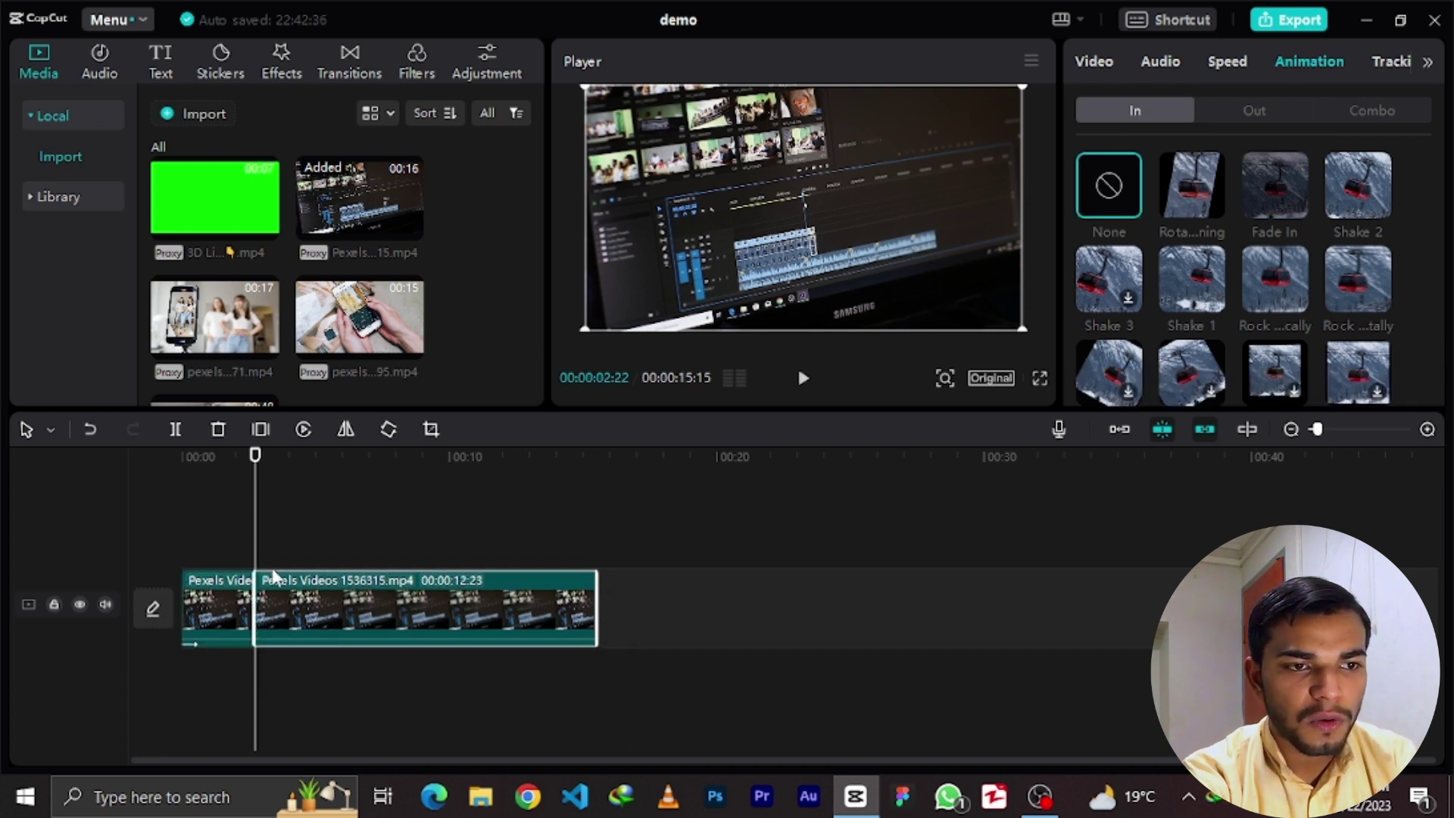
mouse_move(310, 602)
mouse_down()
mouse_move(327, 605)
mouse_move(275, 608)
mouse_move(297, 606)
mouse_up()
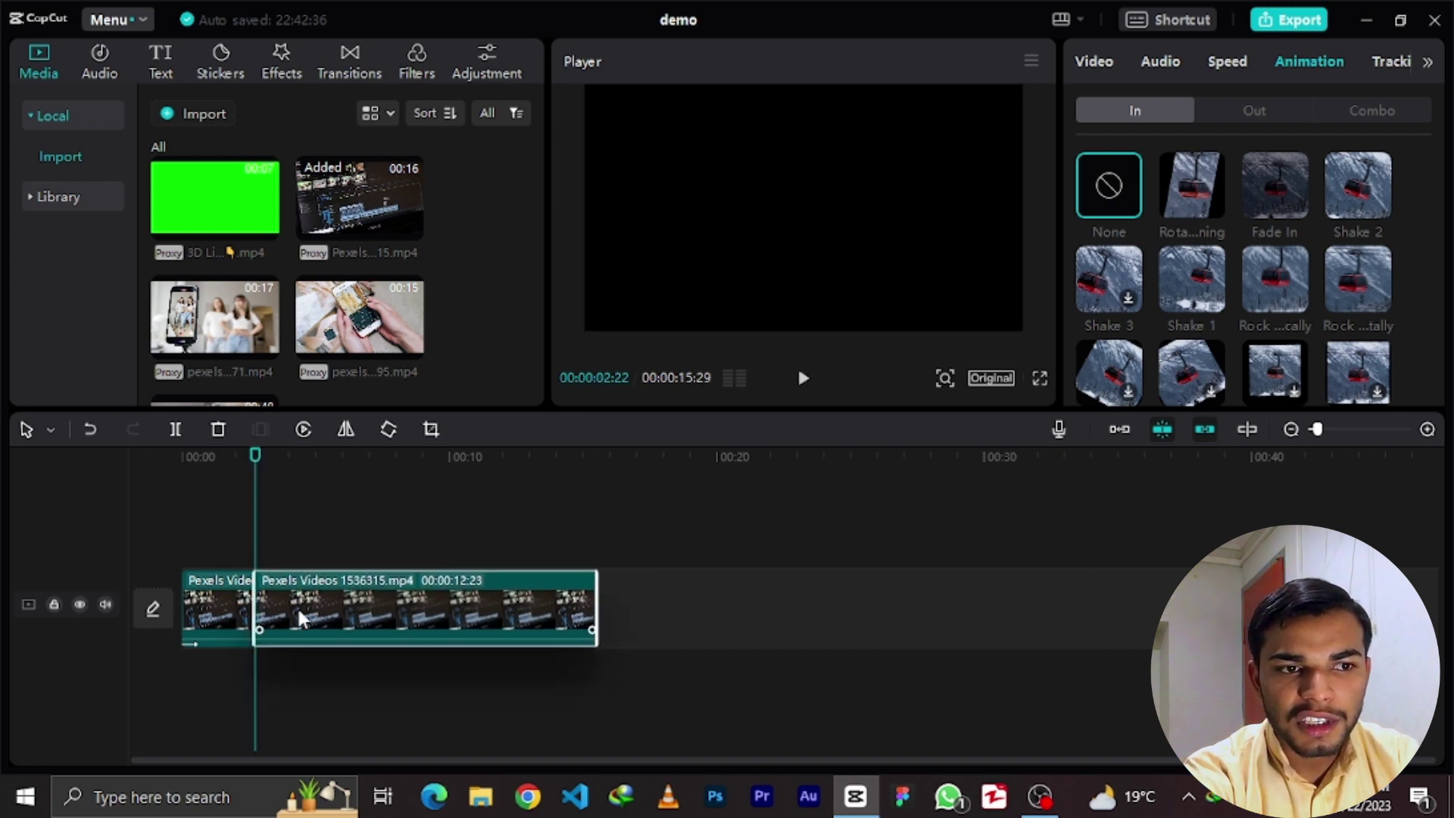
- Apply the Shake 1 In animation to the second part, preview from the start through the cut, and stop playback
click(1196, 288)
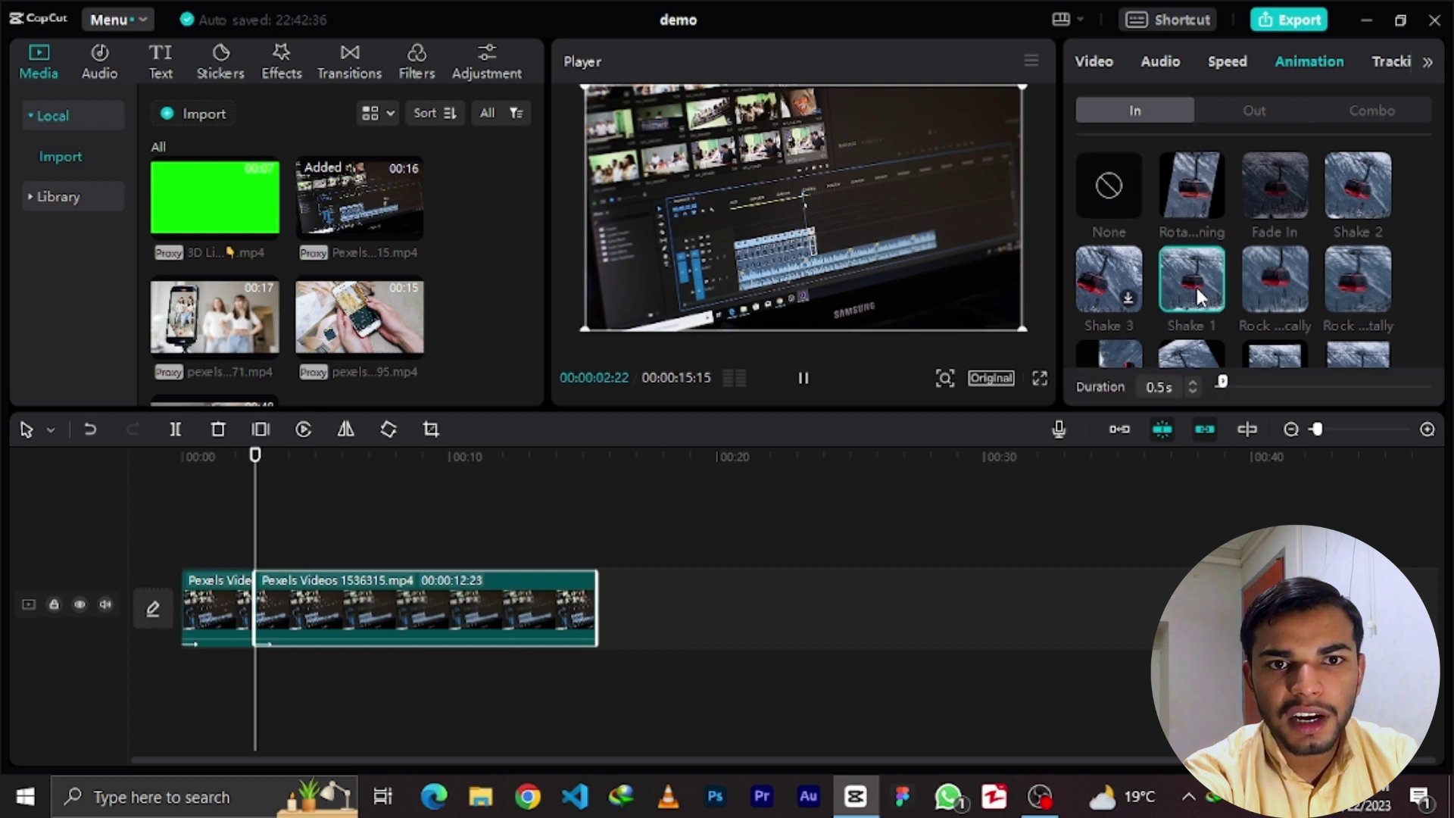
drag(257, 461, 125, 465)
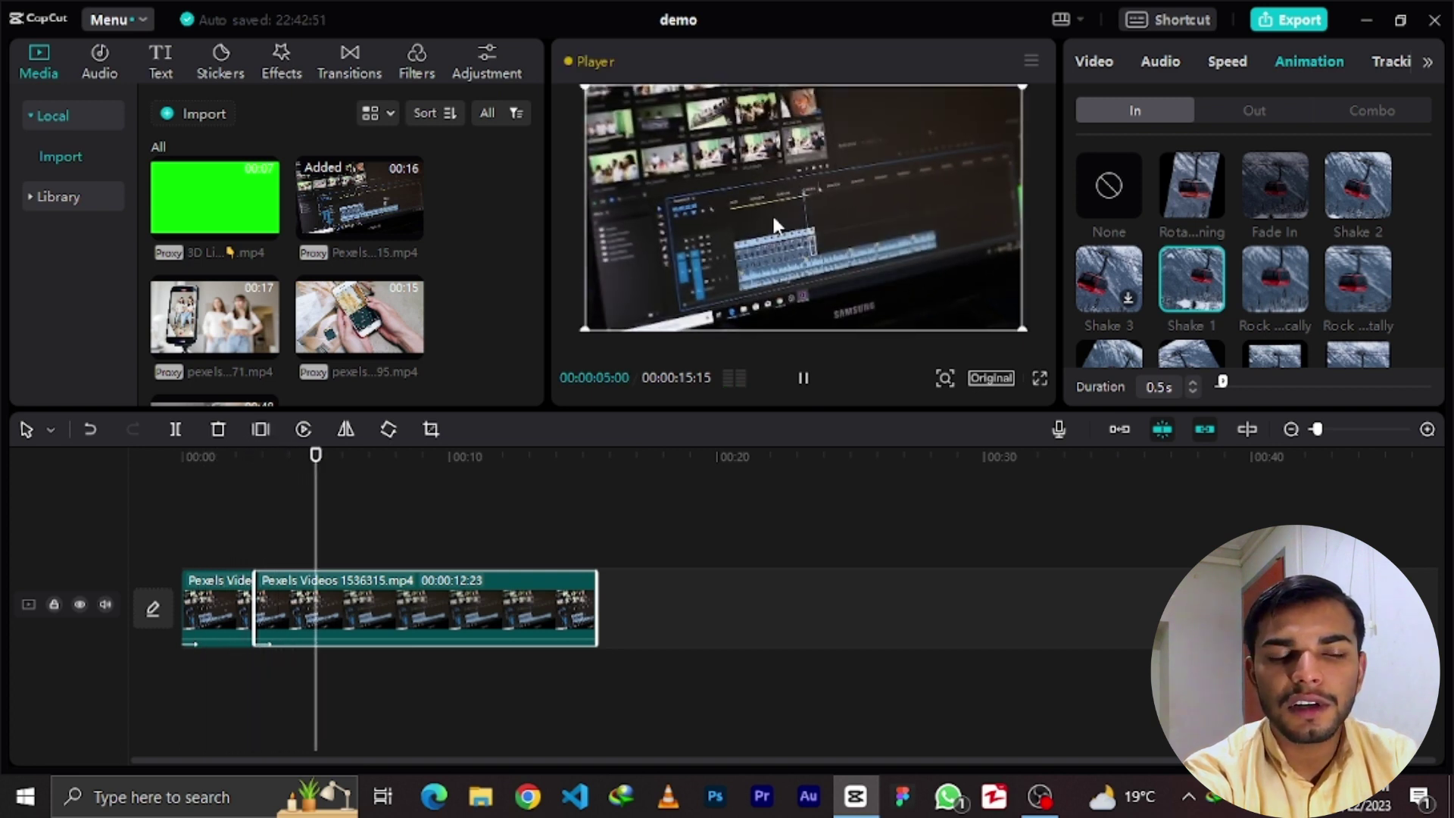
key(space)
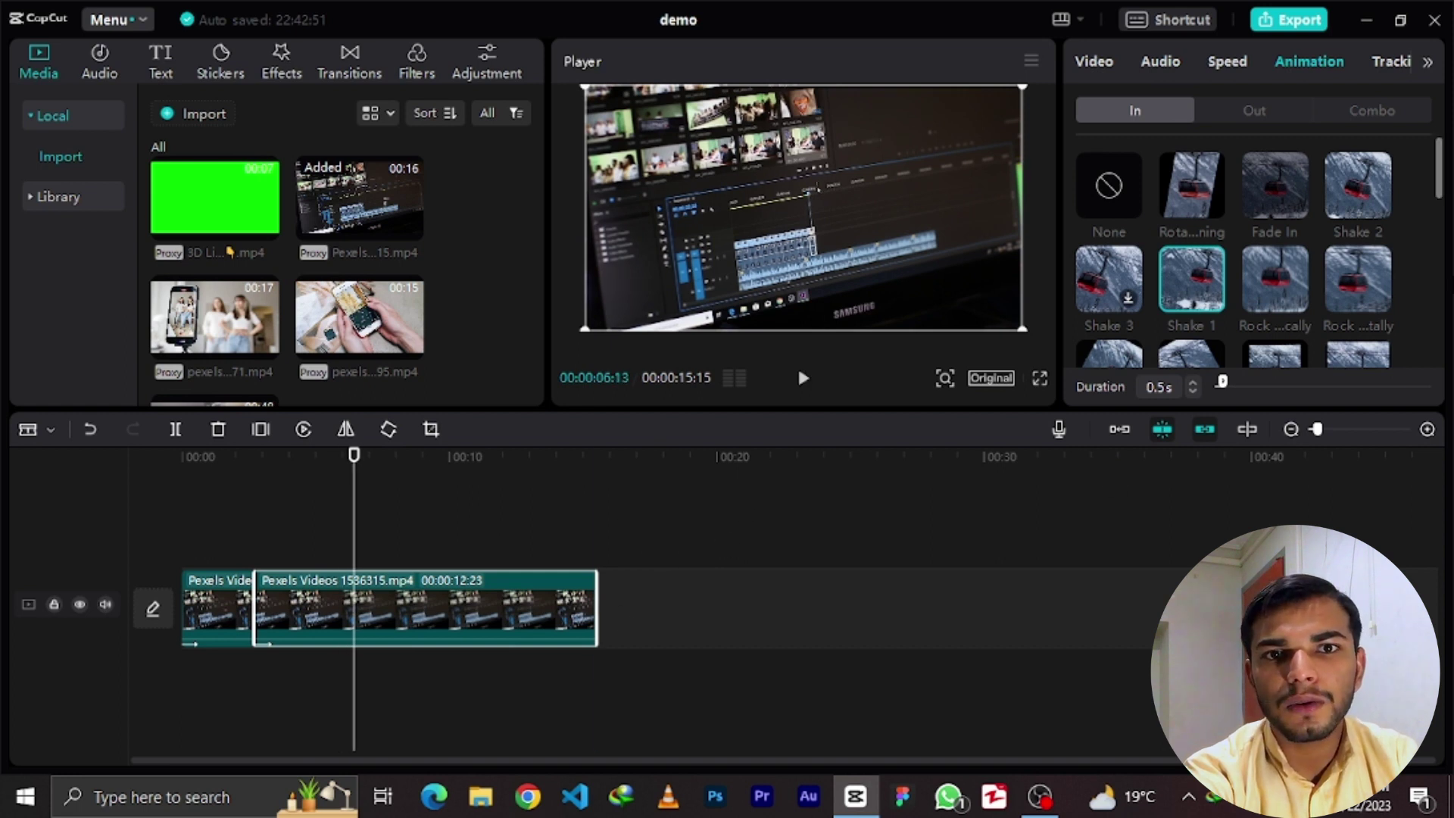
- Examine the second part's tracking options and its basic colour and lightness adjustment settings
click(1429, 62)
click(1261, 67)
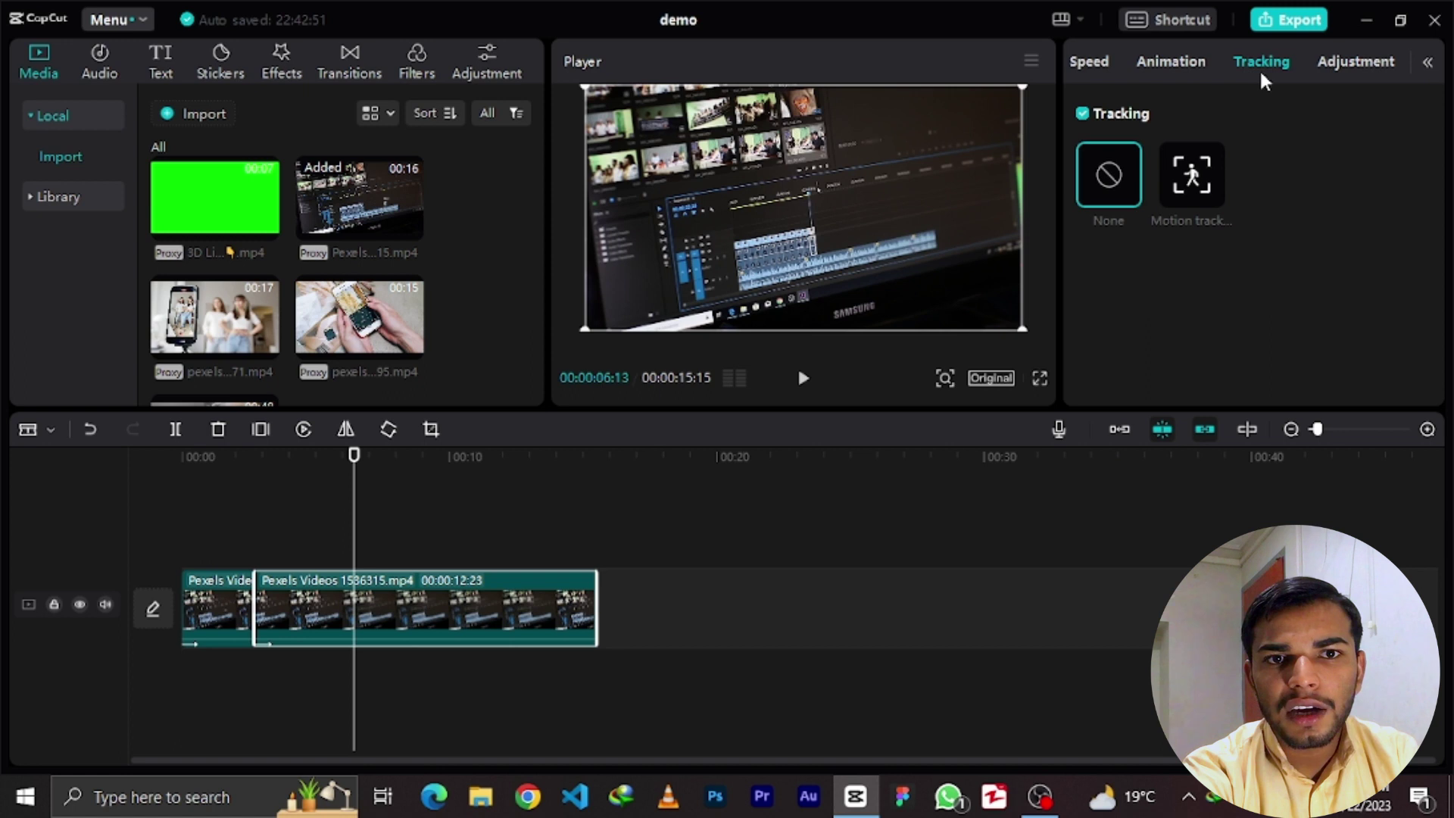
click(1355, 58)
scroll(1189, 259, down, 1)
scroll(1189, 259, down, 5)
scroll(1189, 259, up, 5)
scroll(1243, 284, down, 1)
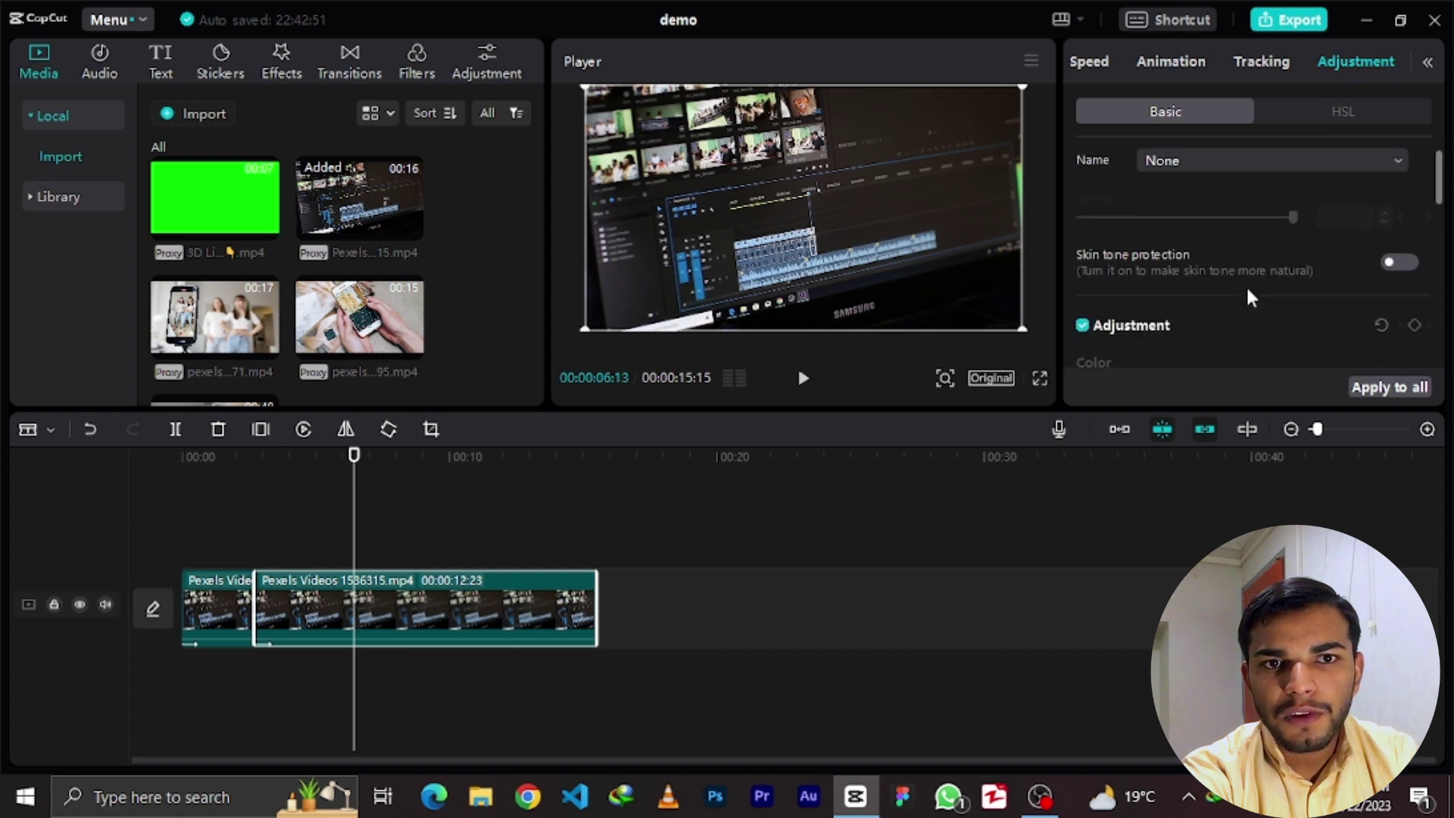
scroll(1441, 208, down, 2)
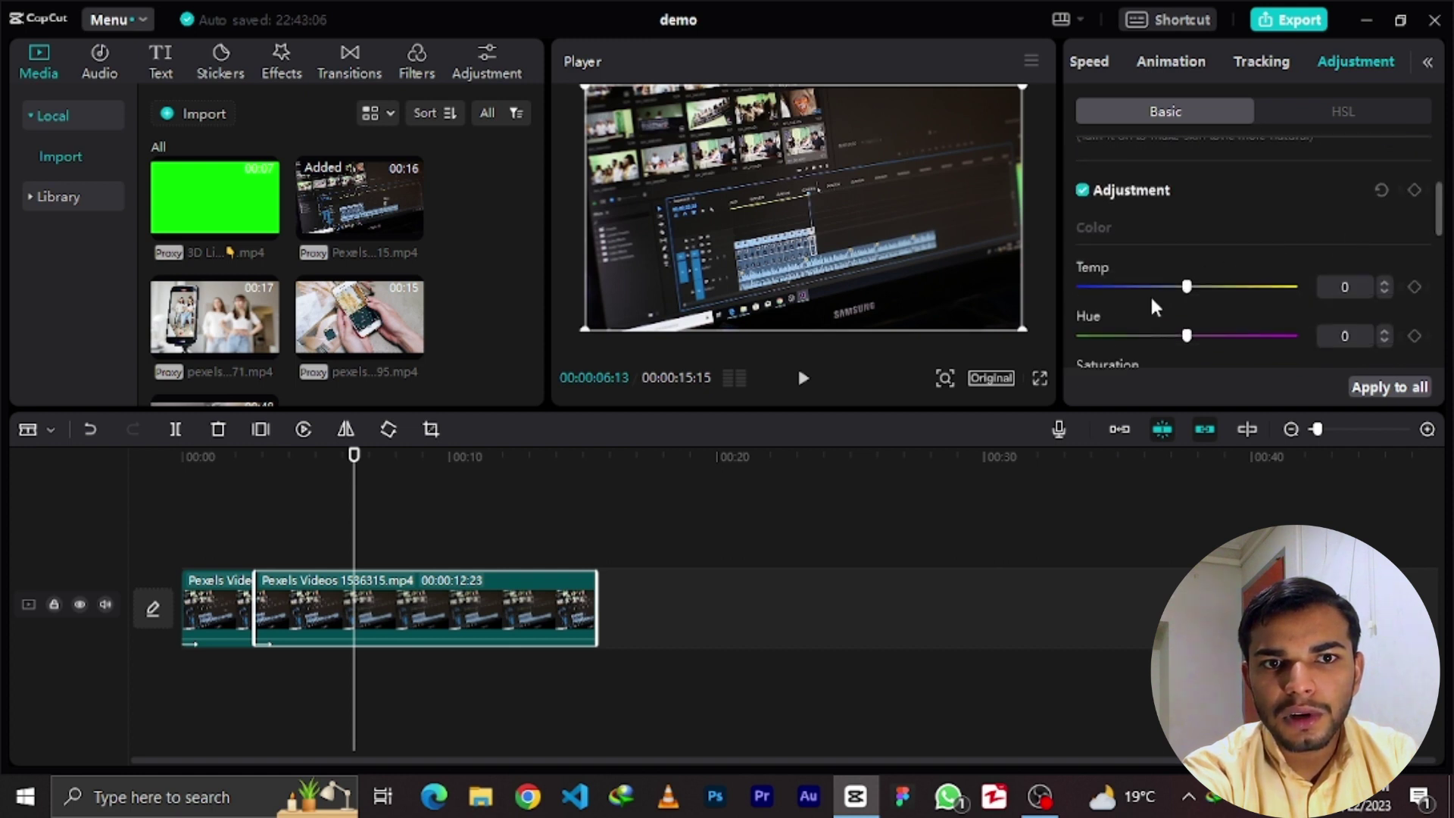
scroll(1153, 299, down, 3)
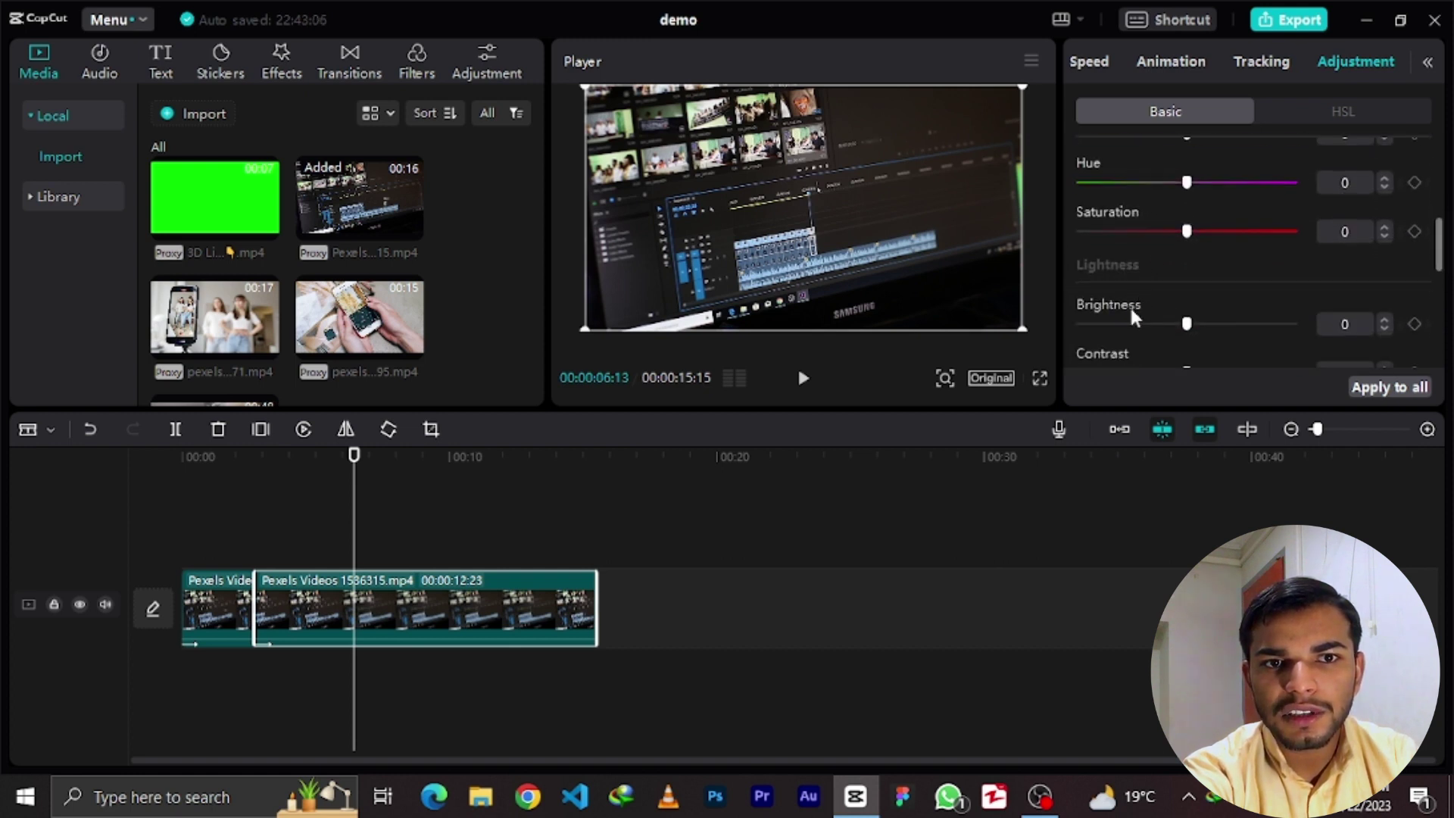
- Set the second part's colour adjustments to temperature 32, hue 38 and saturation 43
scroll(1208, 276, up, 2)
drag(1164, 212, 1255, 211)
drag(1189, 258, 1268, 260)
drag(1187, 308, 1275, 310)
scroll(1209, 278, down, 5)
scroll(1209, 278, up, 7)
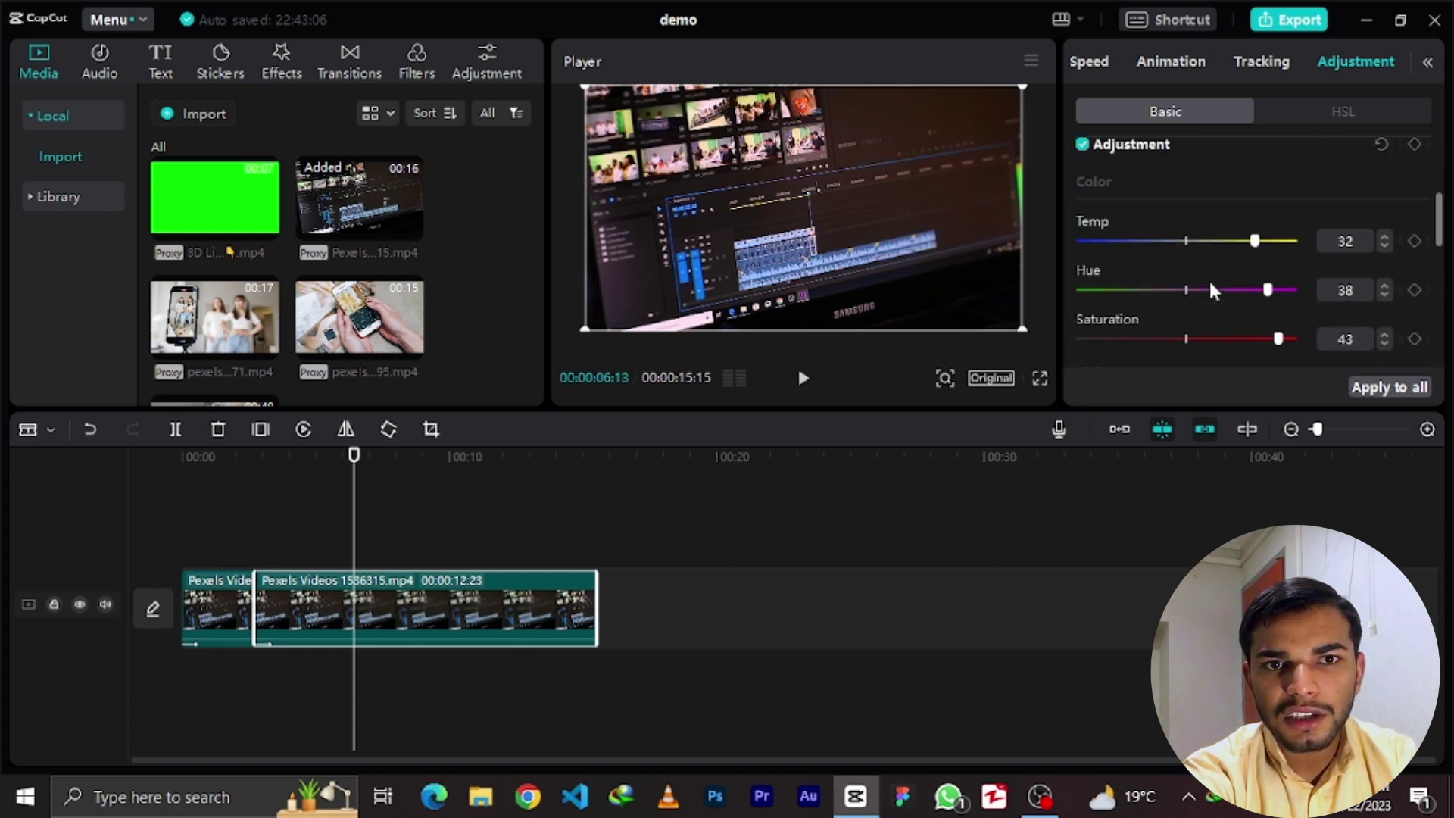
- Set the second part's lightness adjustments to contrast 31 and brightness 11
scroll(1209, 279, down, 6)
scroll(1209, 279, up, 2)
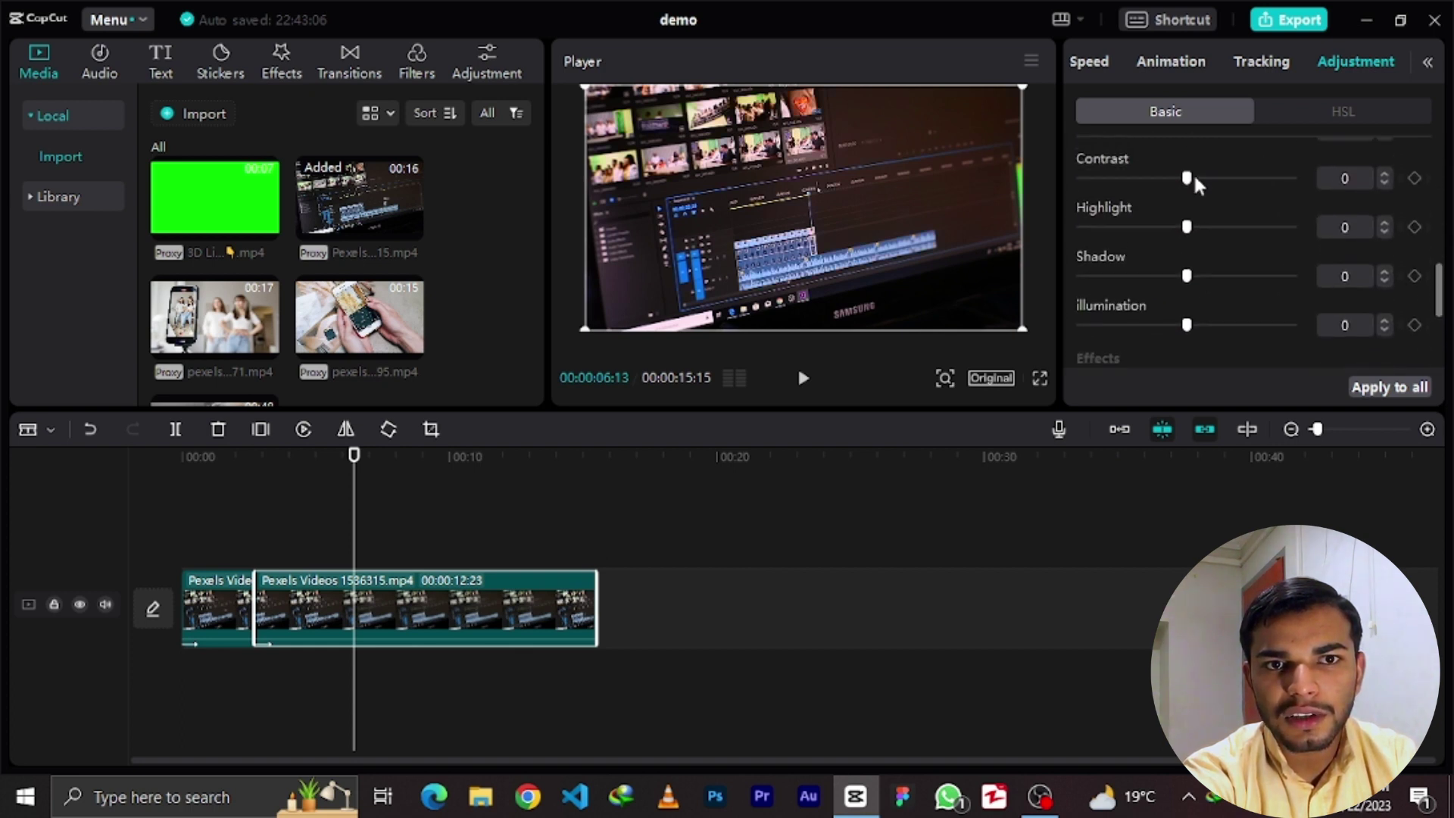
click(1248, 189)
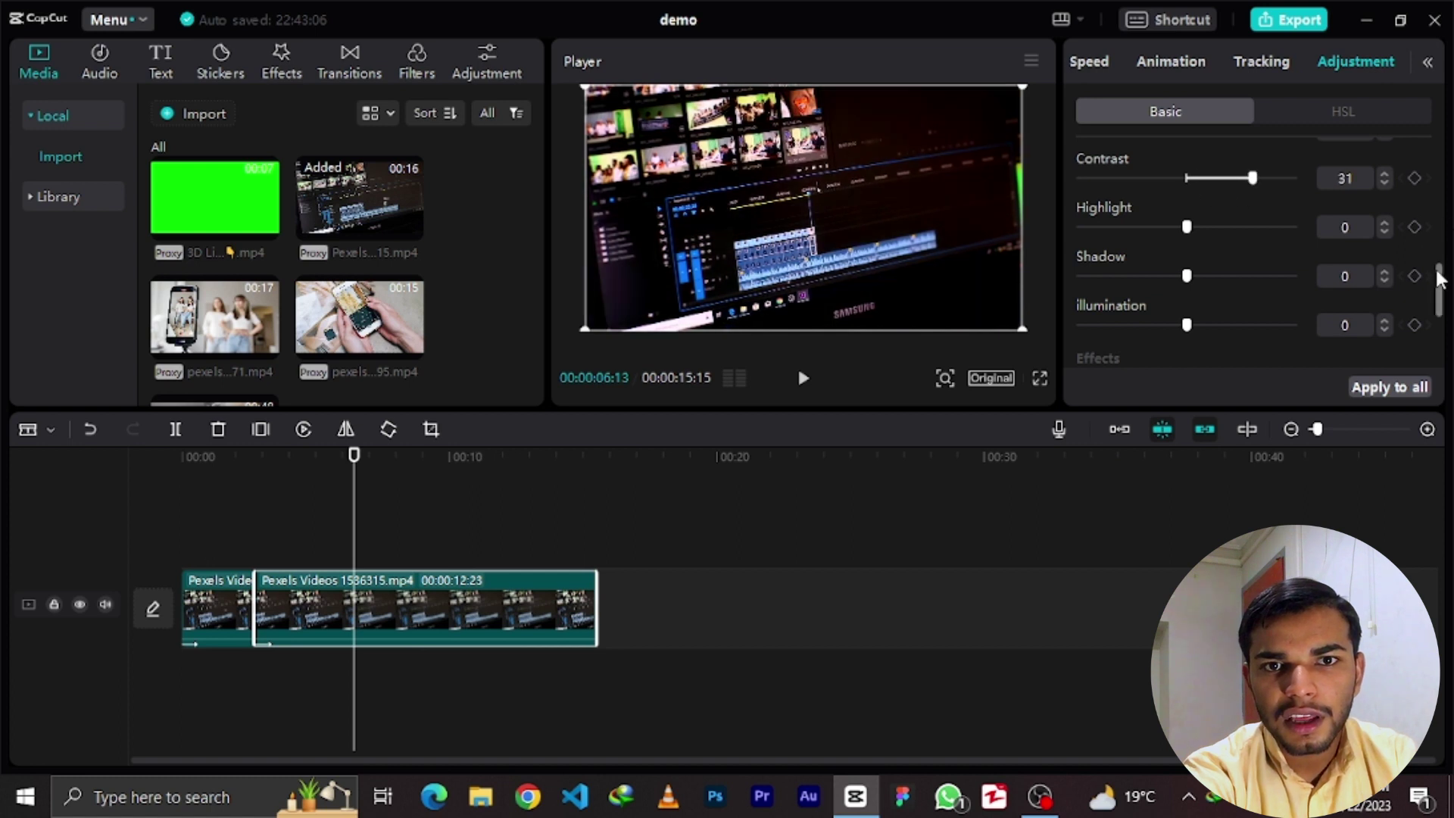
scroll(1227, 227, up, 2)
mouse_move(1189, 218)
mouse_down()
mouse_move(1259, 220)
mouse_move(1133, 227)
mouse_move(1250, 231)
mouse_move(1209, 230)
mouse_up()
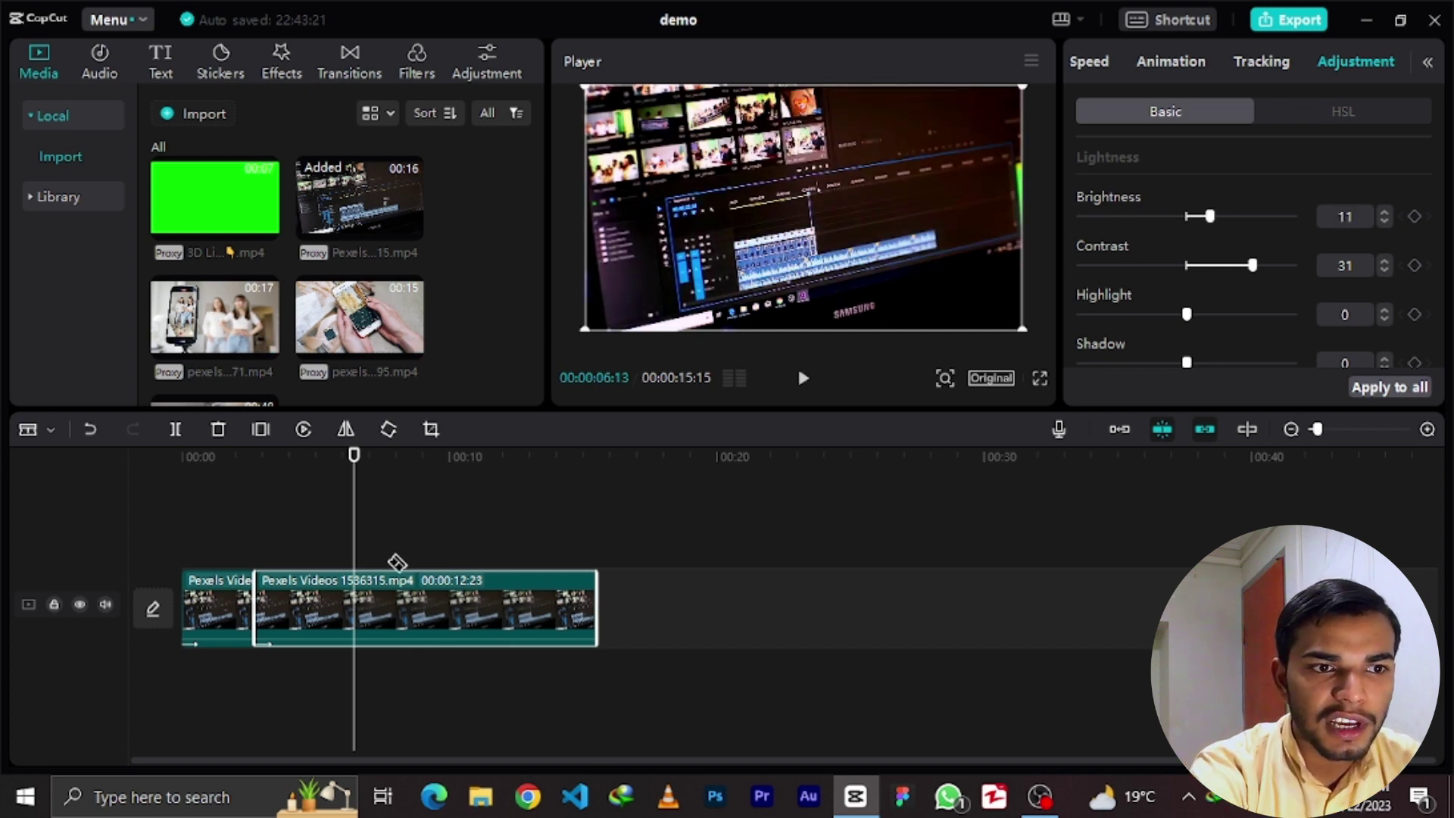
- Delete both clip parts from the timeline and add the 17-second clip of two women filmed by a phone
click(231, 686)
click(329, 610)
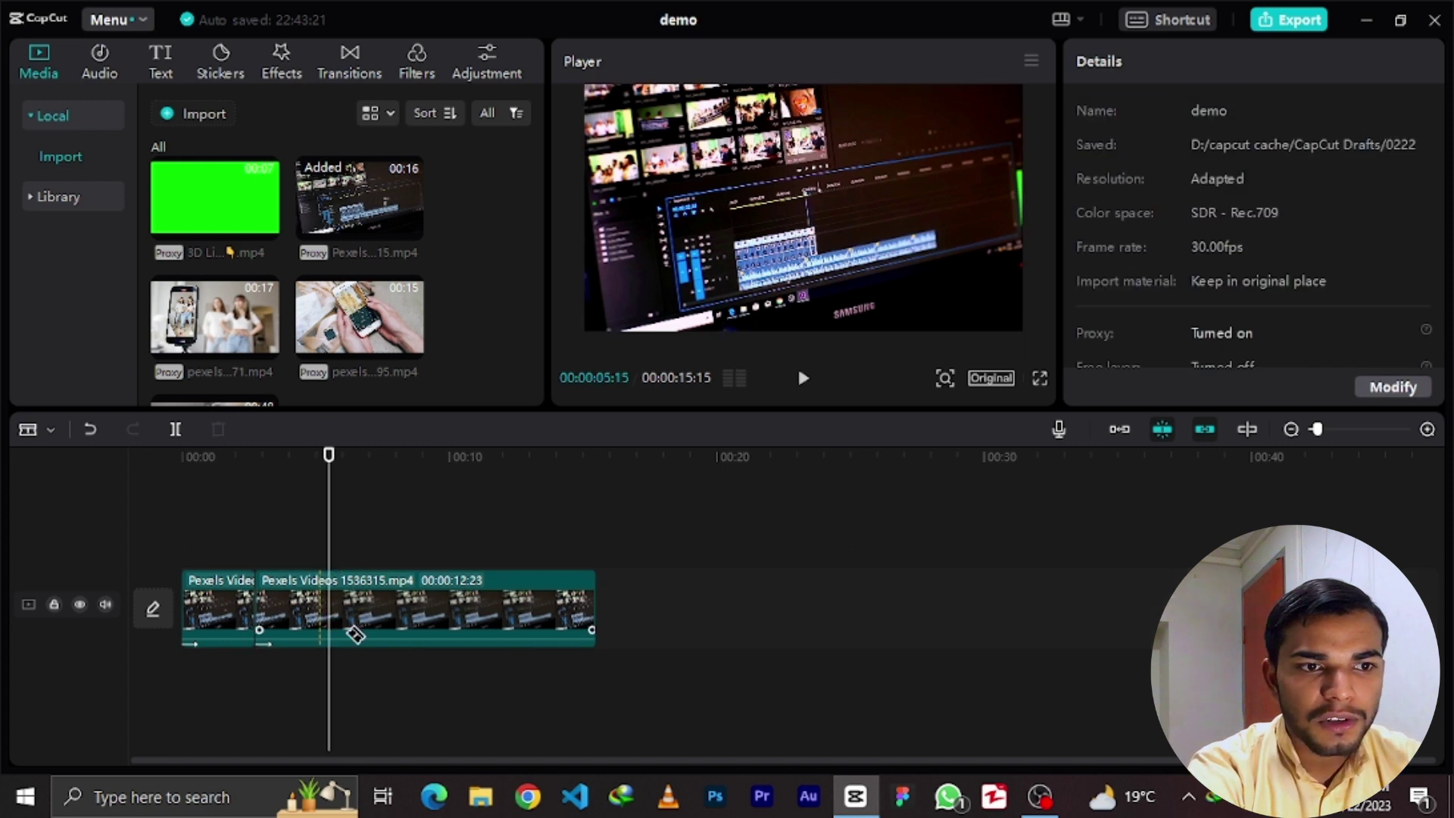
key(ctrl+a)
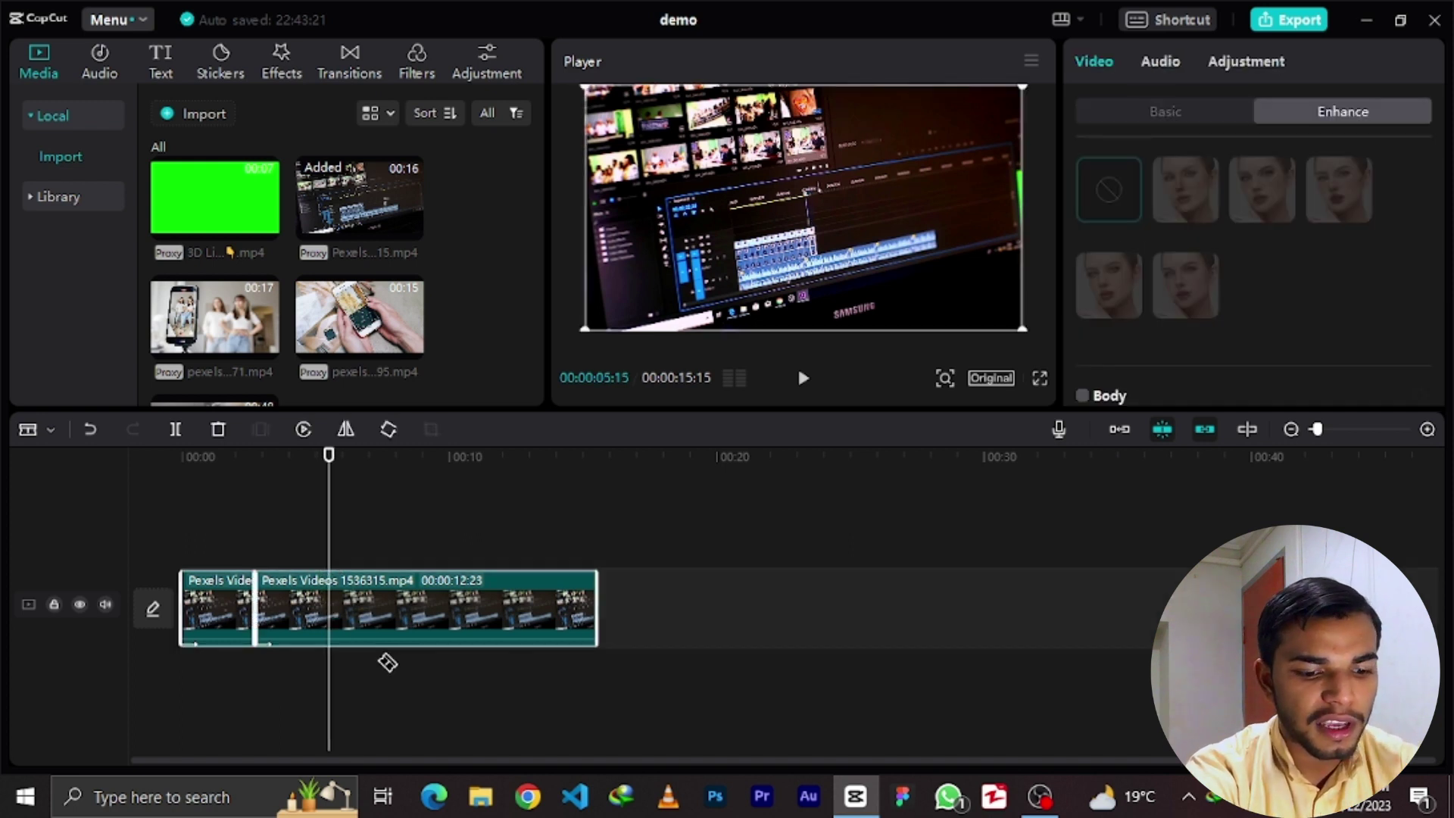
key(Delete)
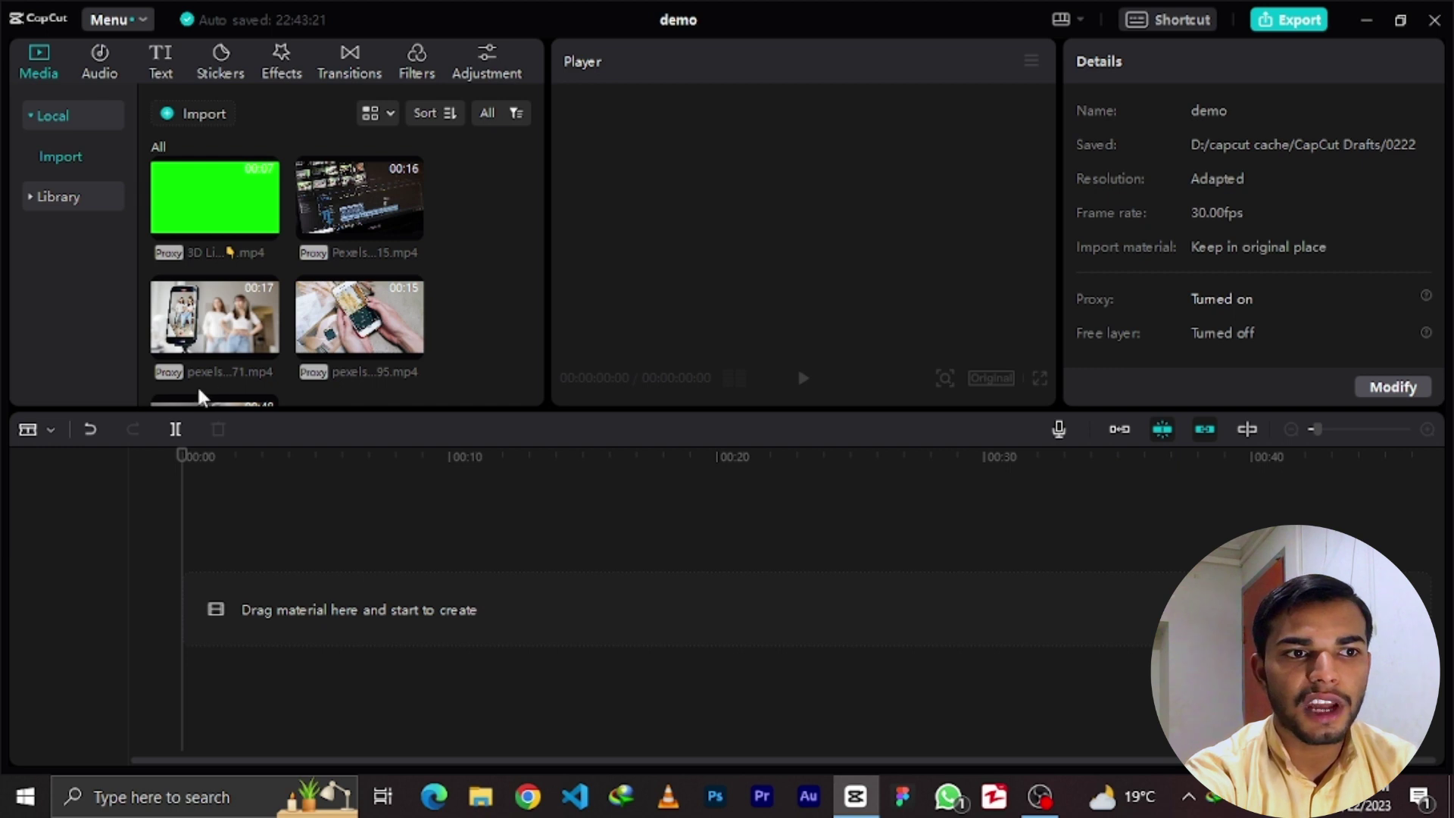
drag(220, 325, 188, 611)
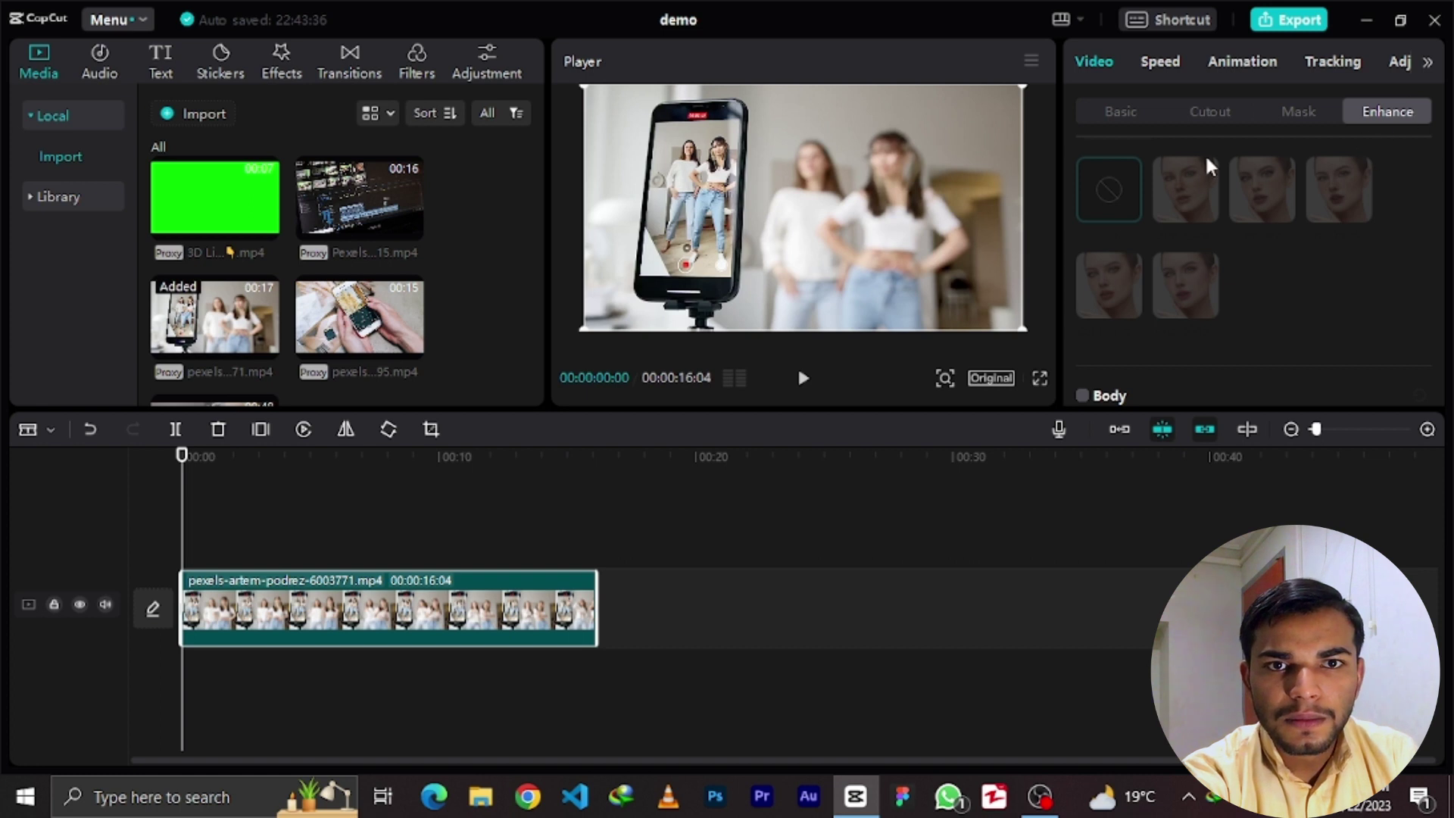
- Set the new clip's brightness to 20, temperature to -17 and saturation to 25, and adjust its hue
click(1401, 63)
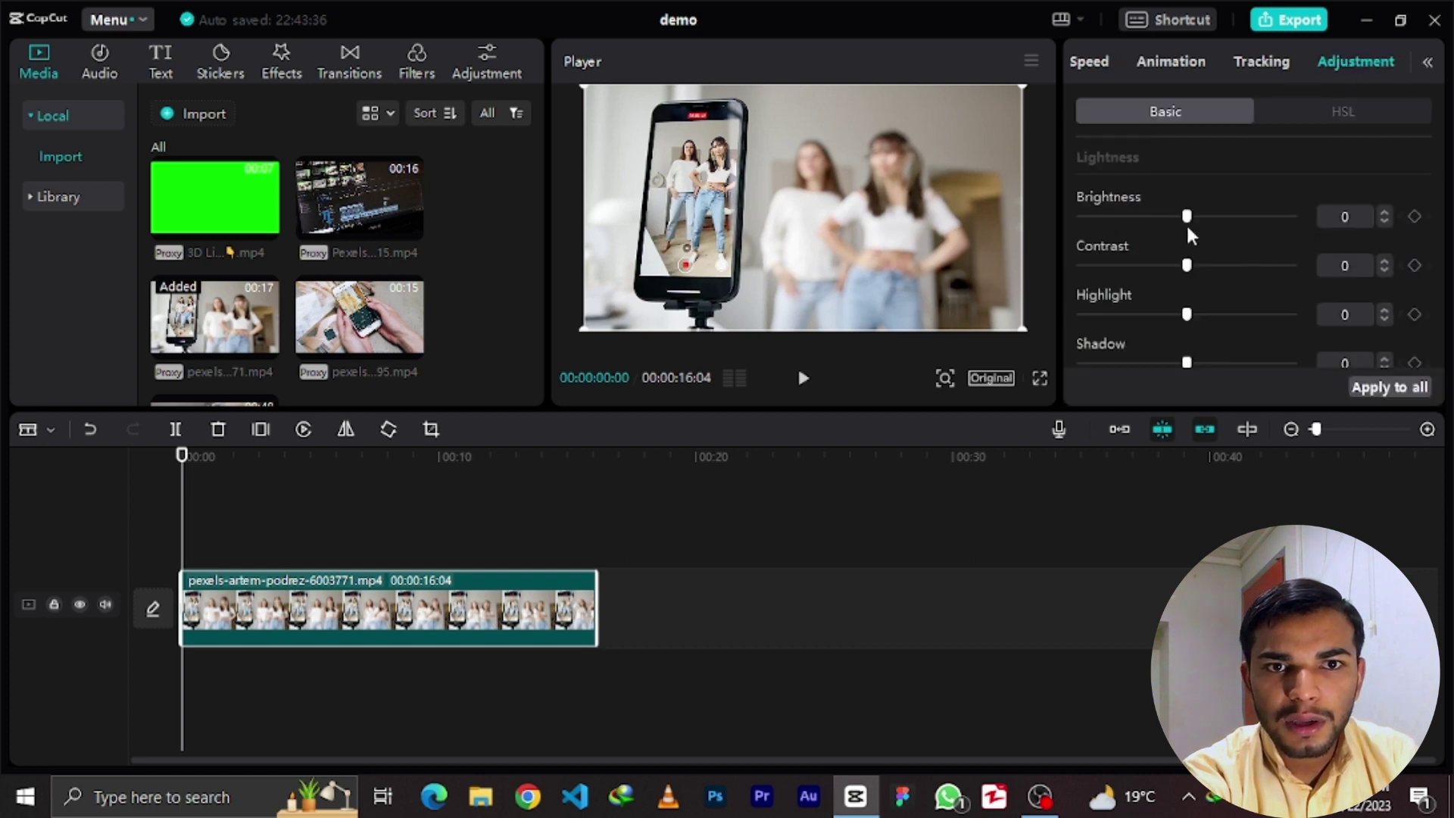
drag(1187, 222, 1225, 225)
scroll(1221, 226, down, 5)
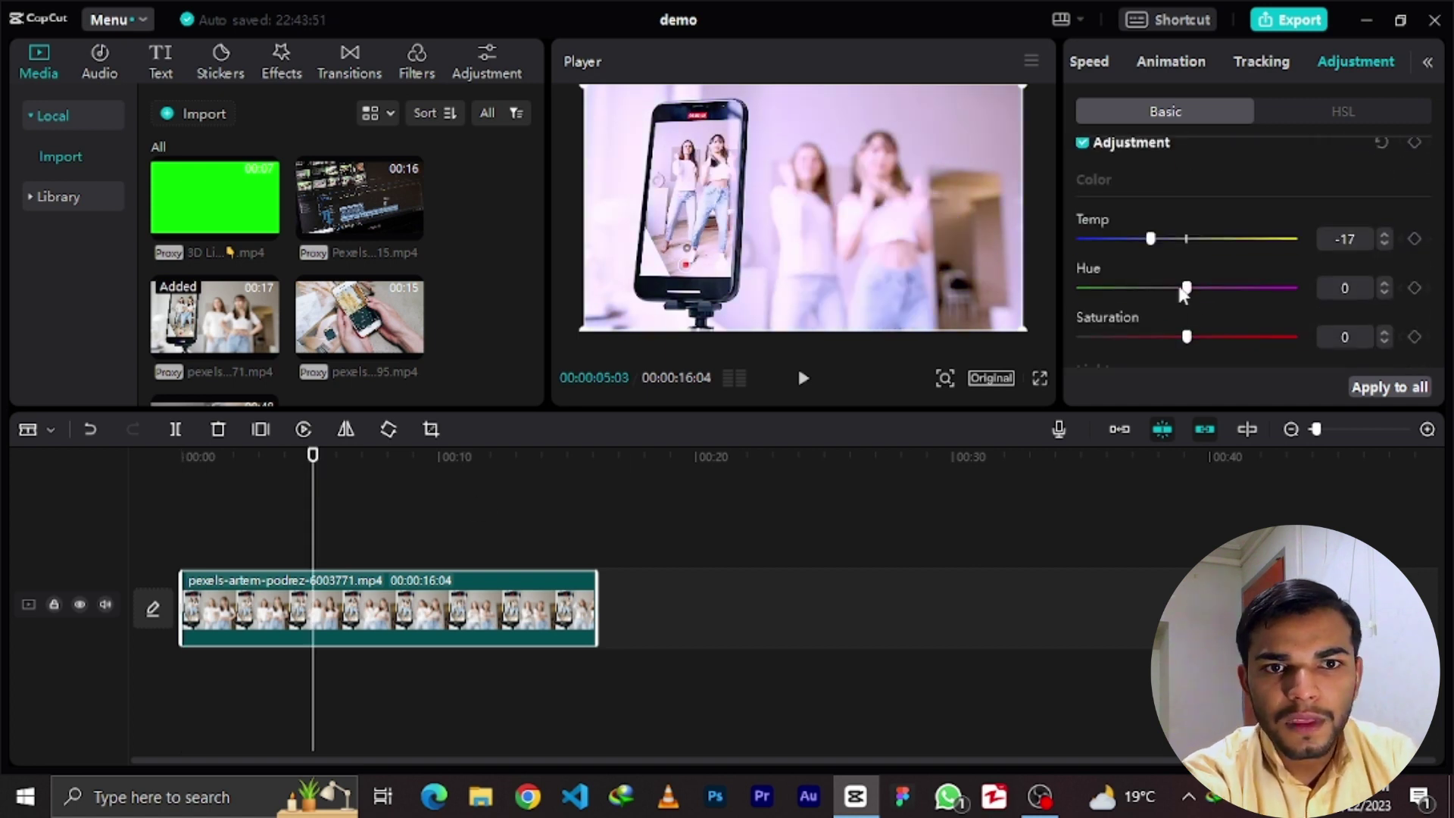
drag(1184, 286, 1221, 290)
scroll(1219, 291, down, 6)
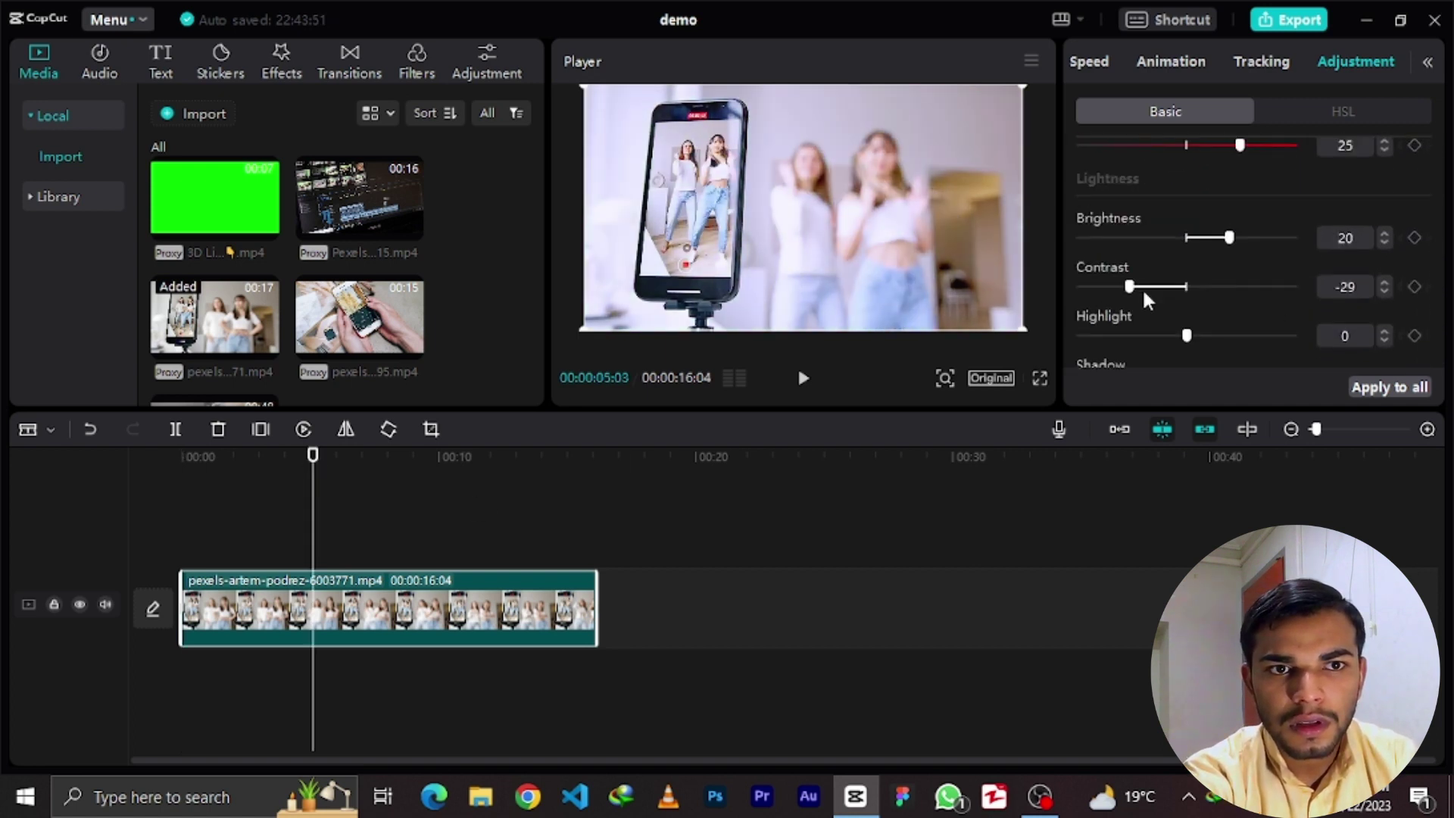
- Lower the clip's contrast and set highlight to -27, shadow to -18 and illumination to -32
drag(1142, 288, 1145, 286)
drag(1186, 335, 1128, 335)
scroll(1439, 289, down, 3)
drag(1186, 193, 1148, 193)
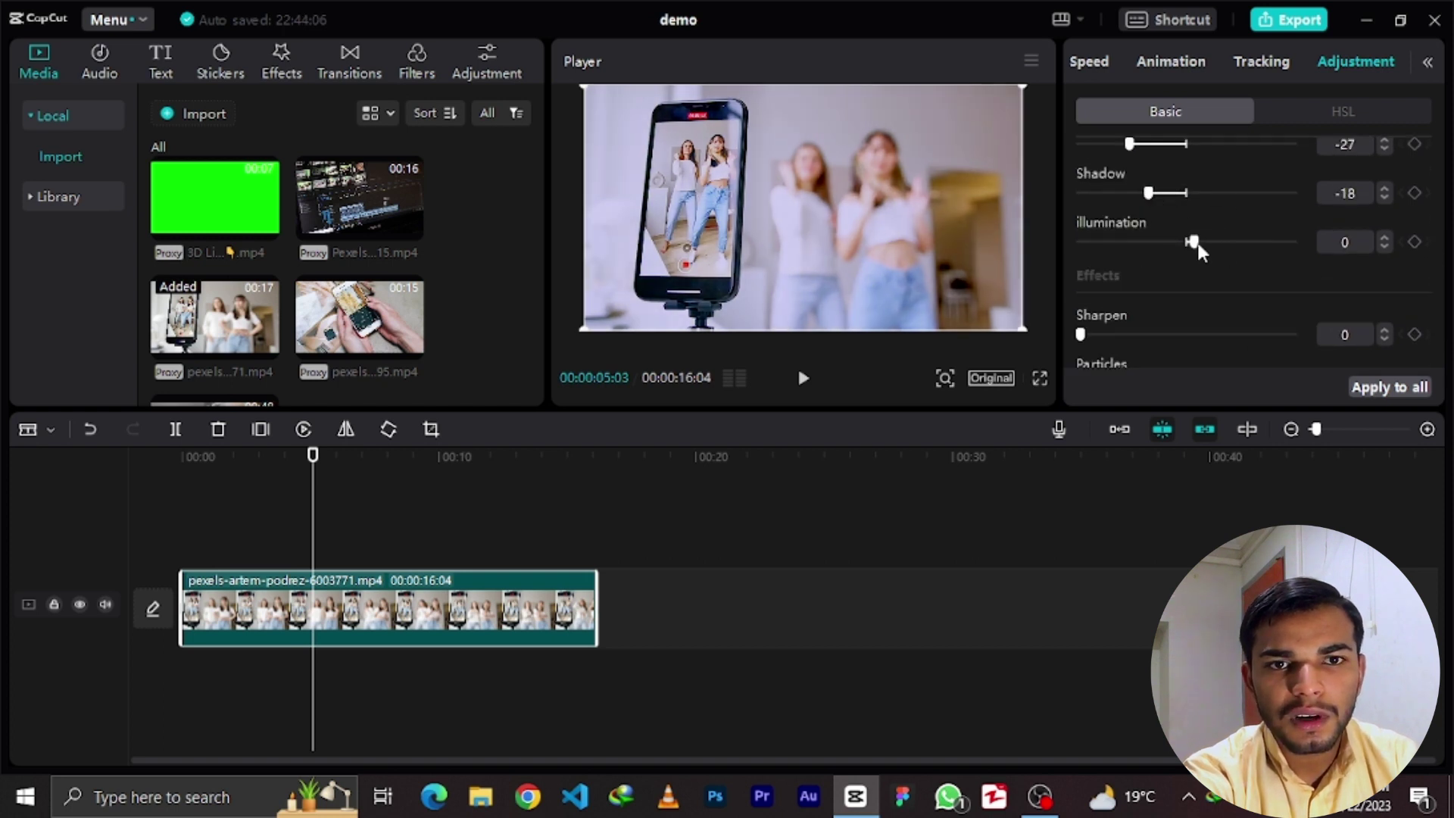
drag(1116, 244, 1116, 245)
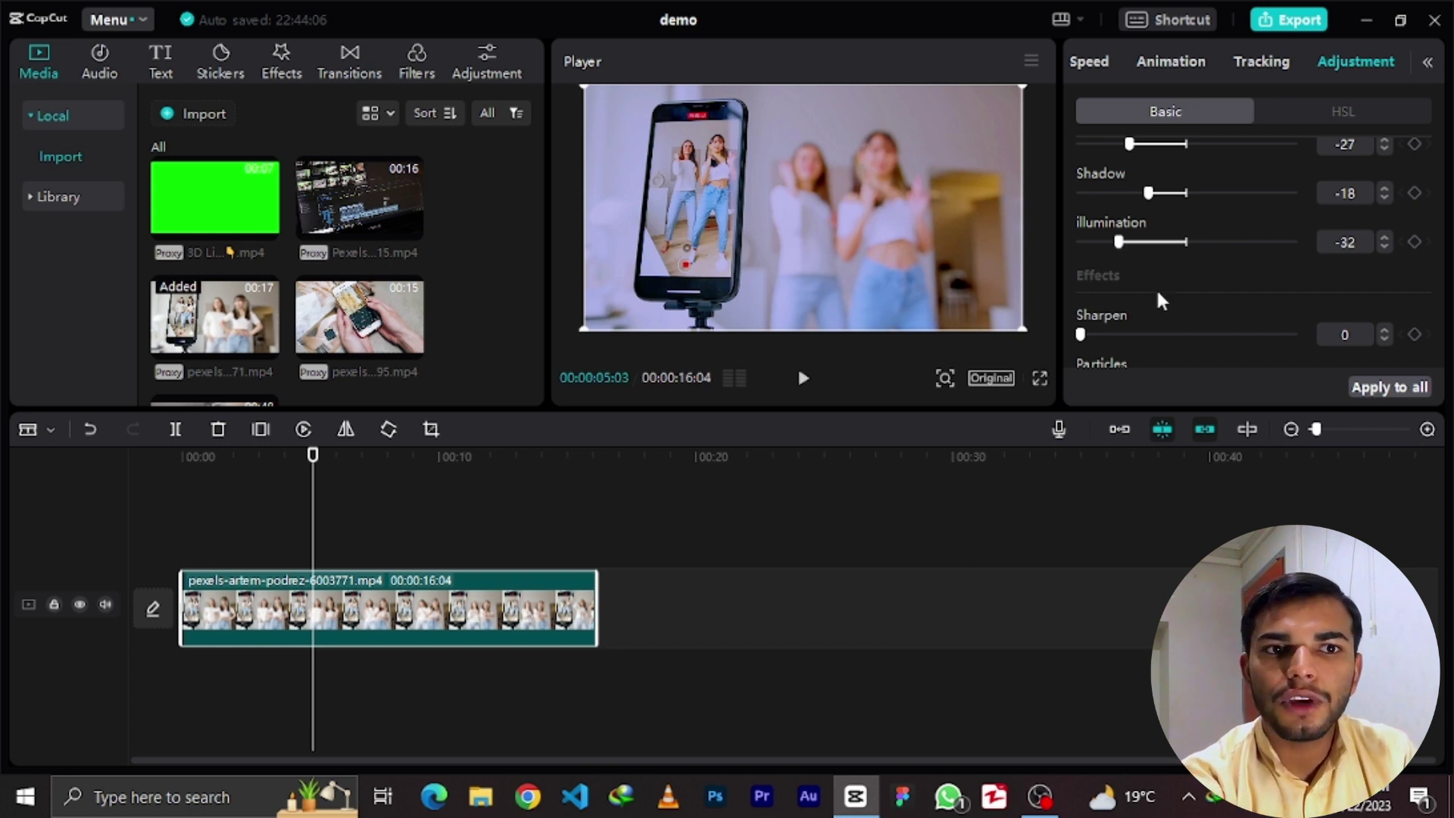
- Set the clip's effect adjustments to sharpen 16, particles 25 and vignette 23
drag(1082, 335, 1118, 338)
scroll(1166, 300, down, 1)
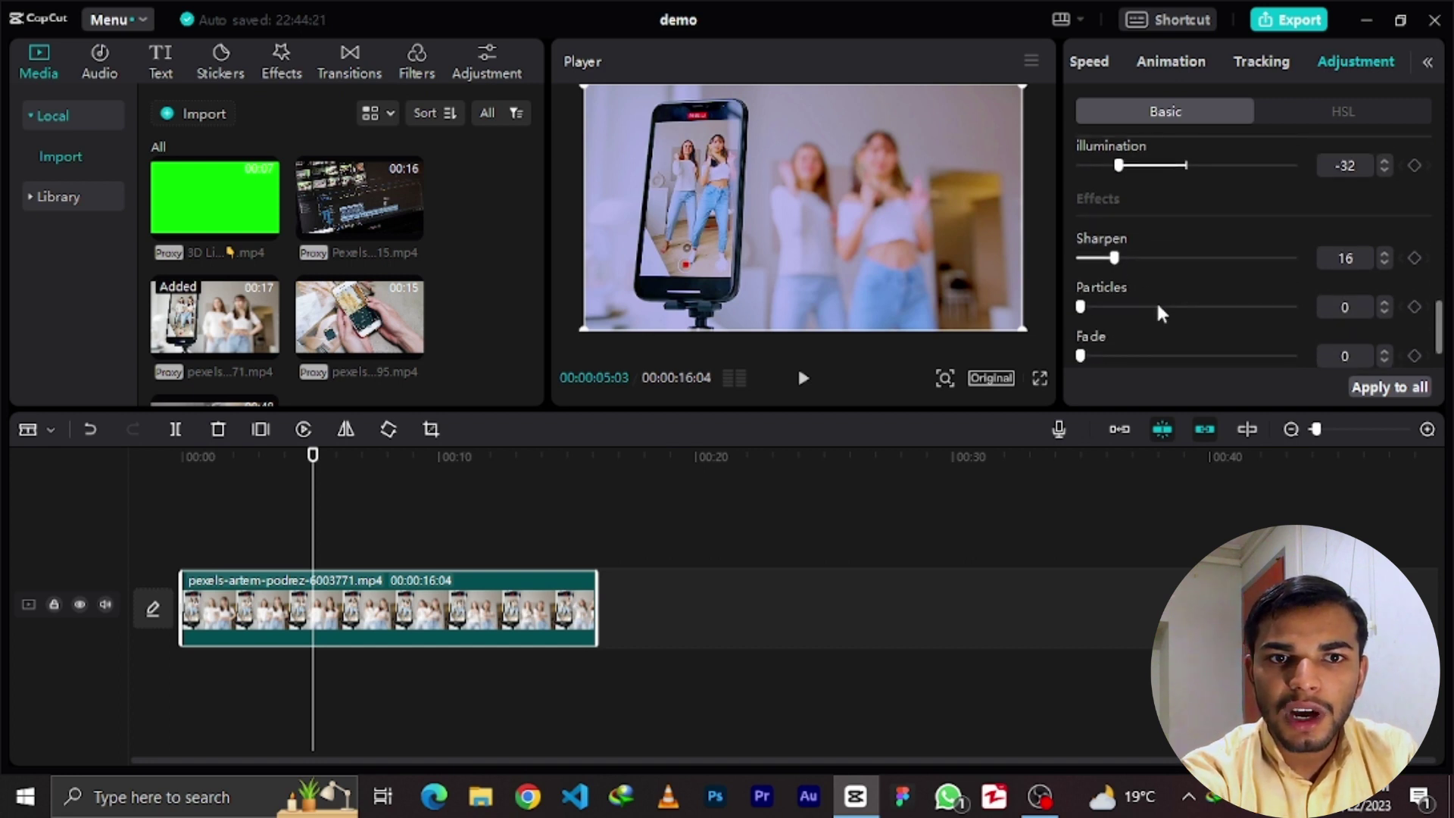
drag(1080, 308, 1235, 356)
scroll(1144, 319, down, 1)
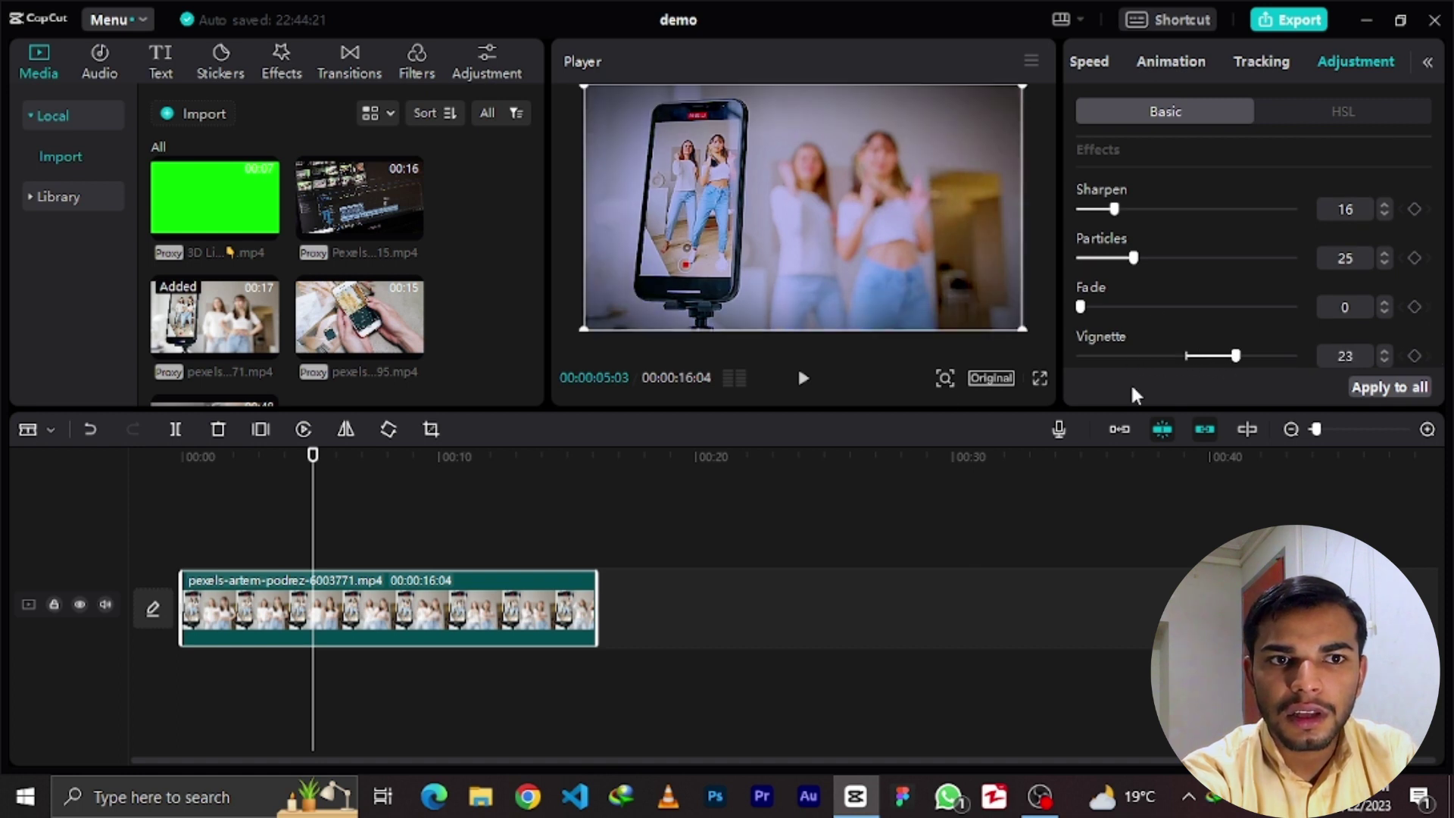
- Play the adjusted clip from the start and compare it with the unedited source clip in the media library
drag(310, 464, 183, 462)
click(803, 379)
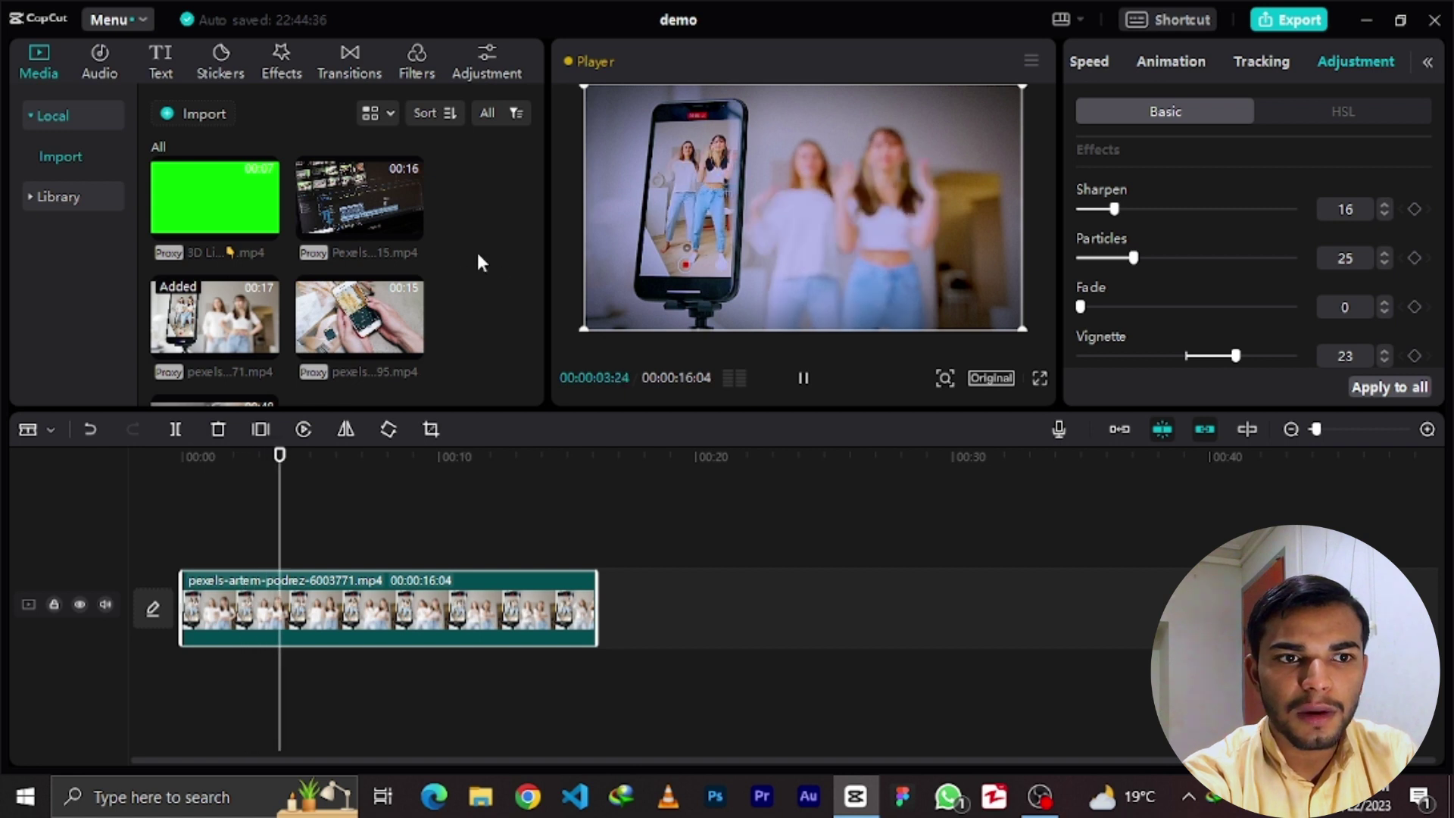
click(213, 320)
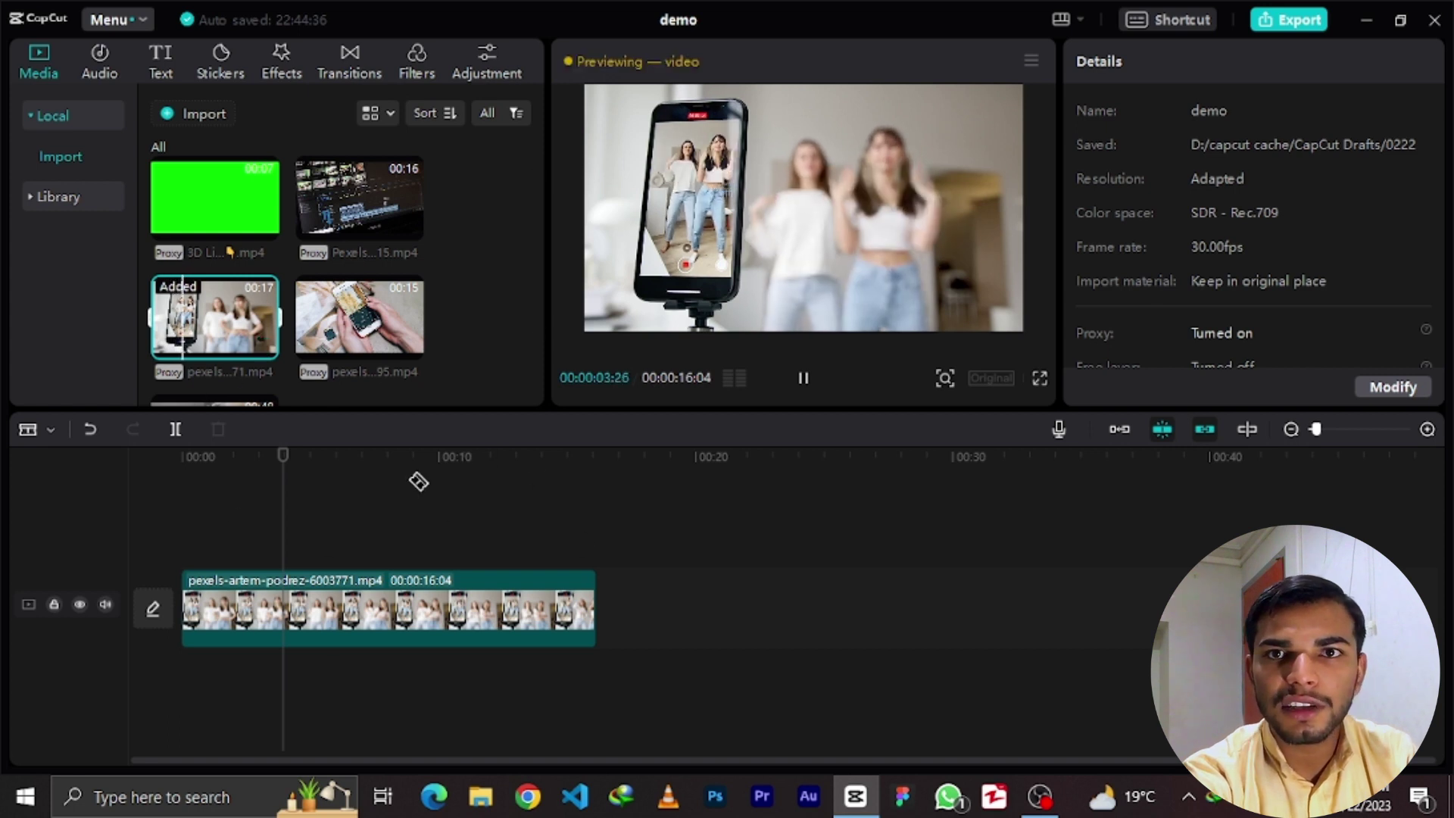
click(731, 357)
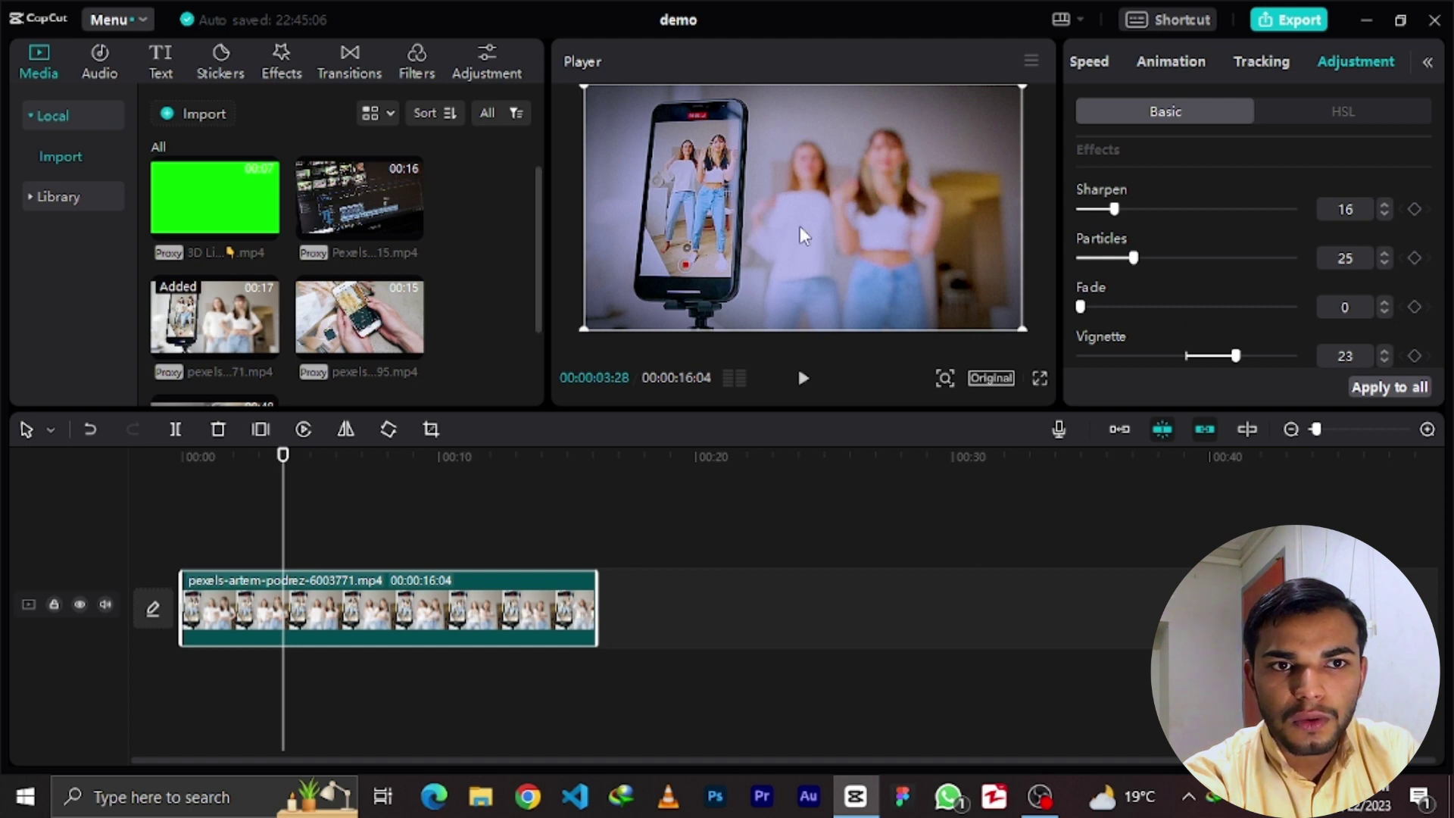
click(804, 379)
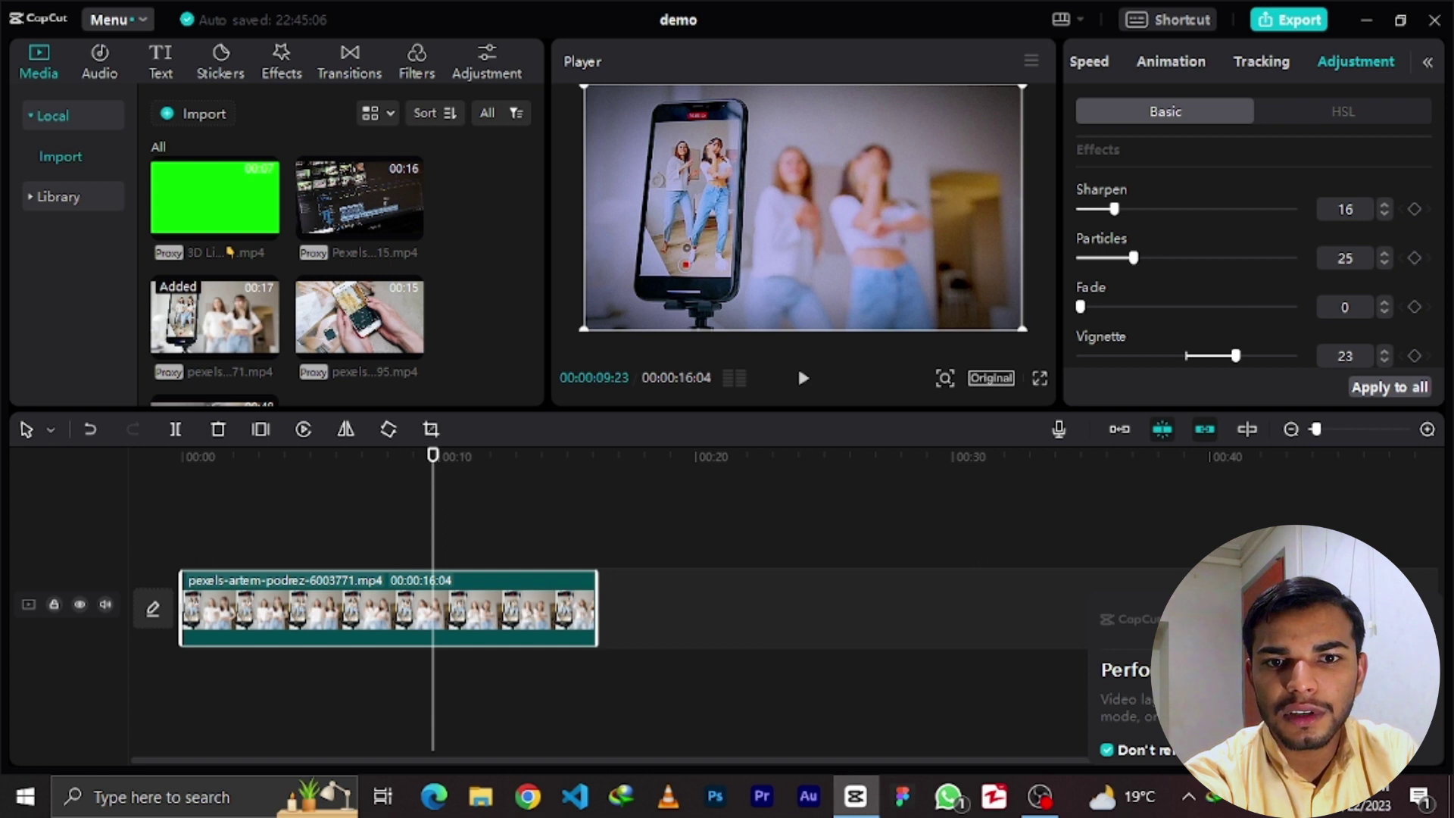
click(804, 378)
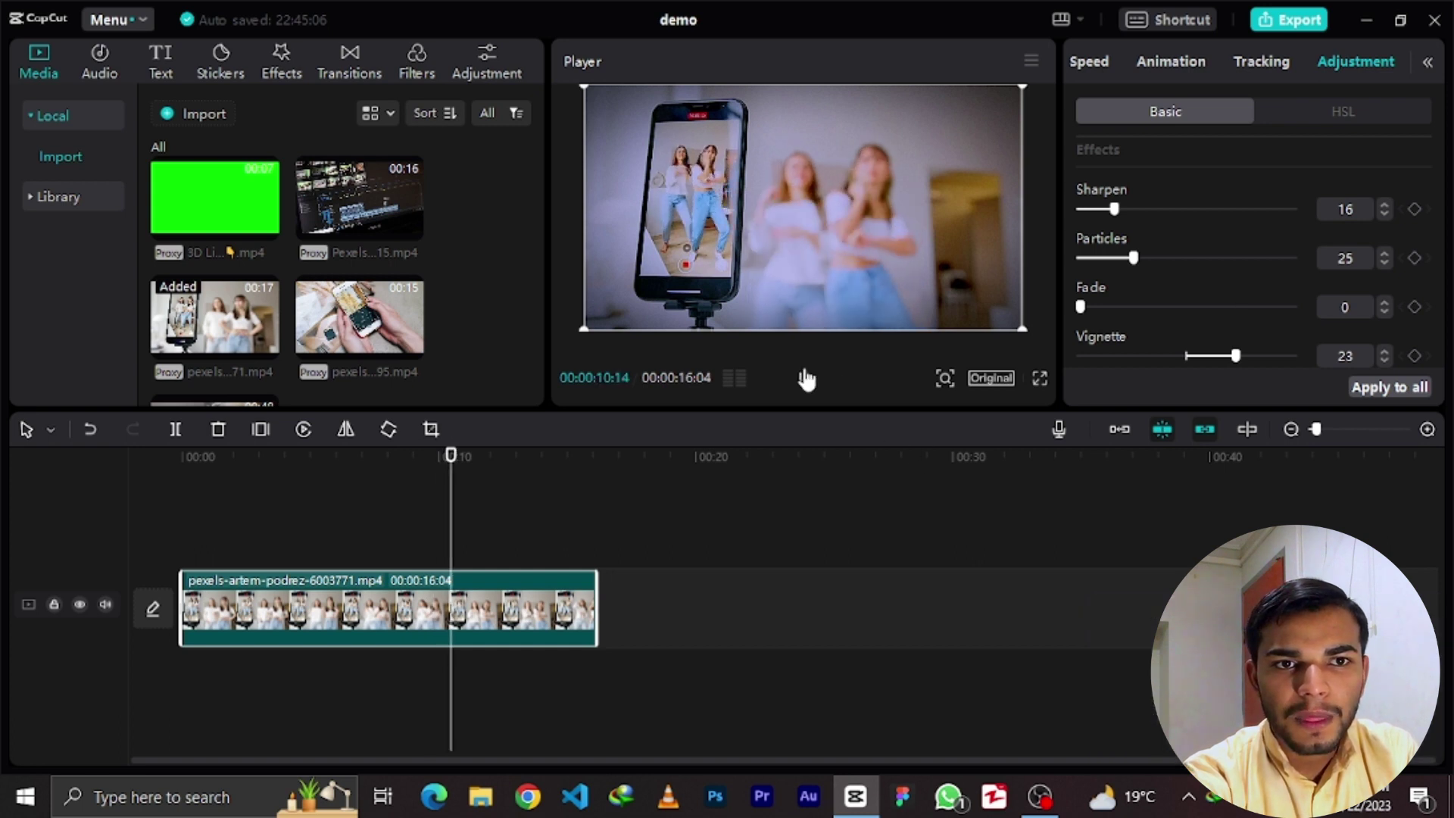
click(803, 380)
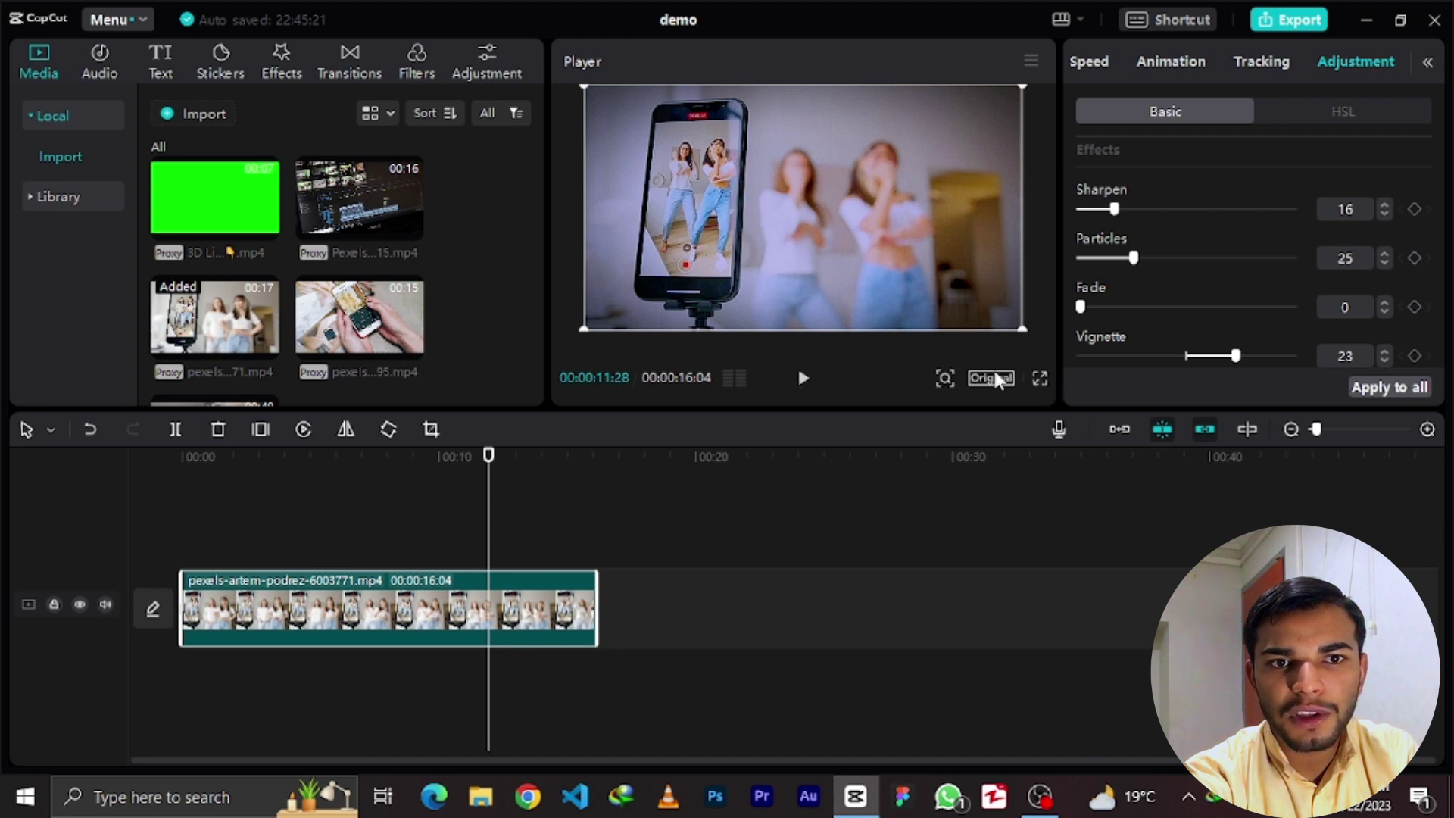
- Preview the adjusted clip in full screen, return to the editing view and stop playback
click(1040, 381)
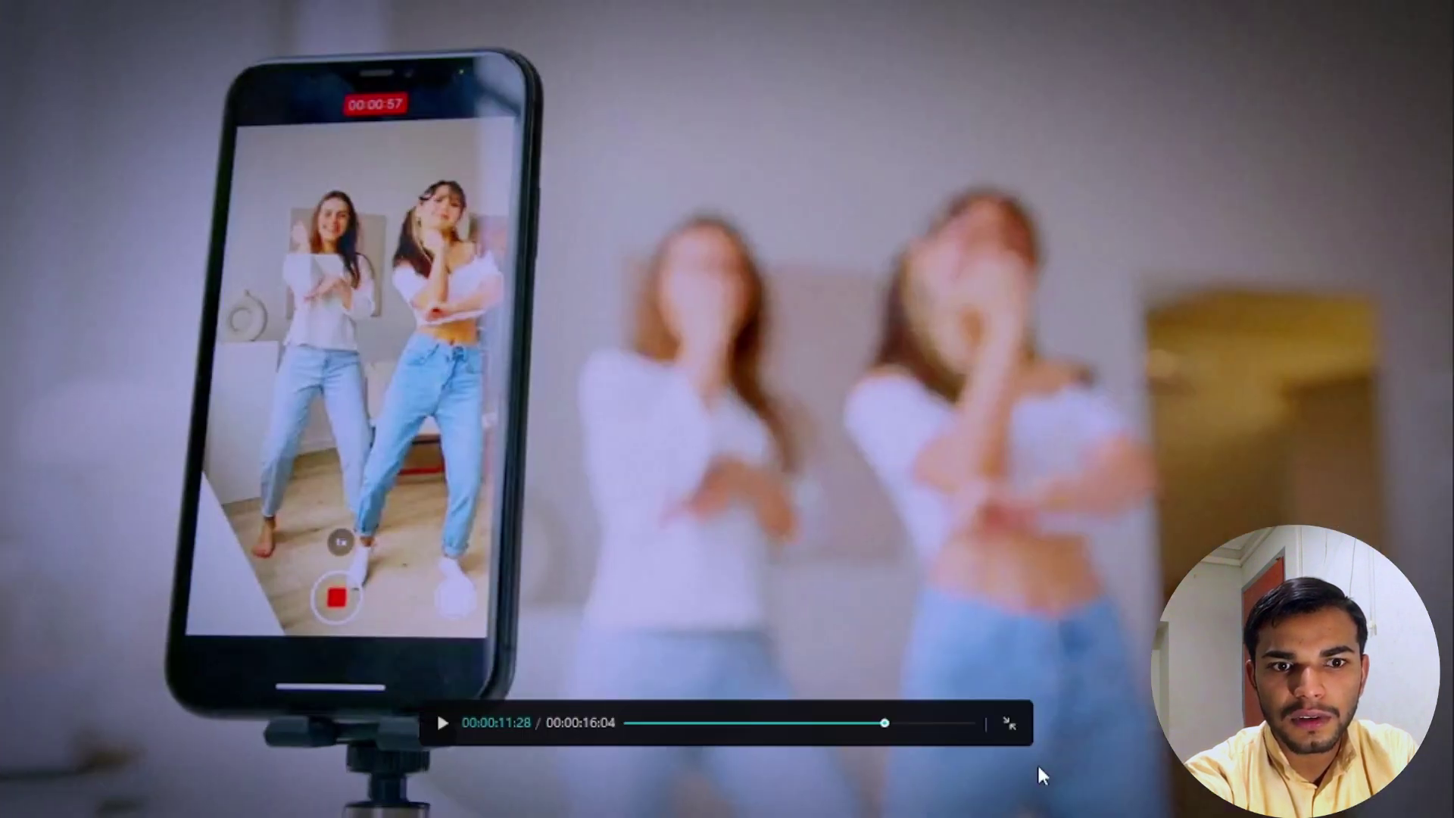
click(442, 724)
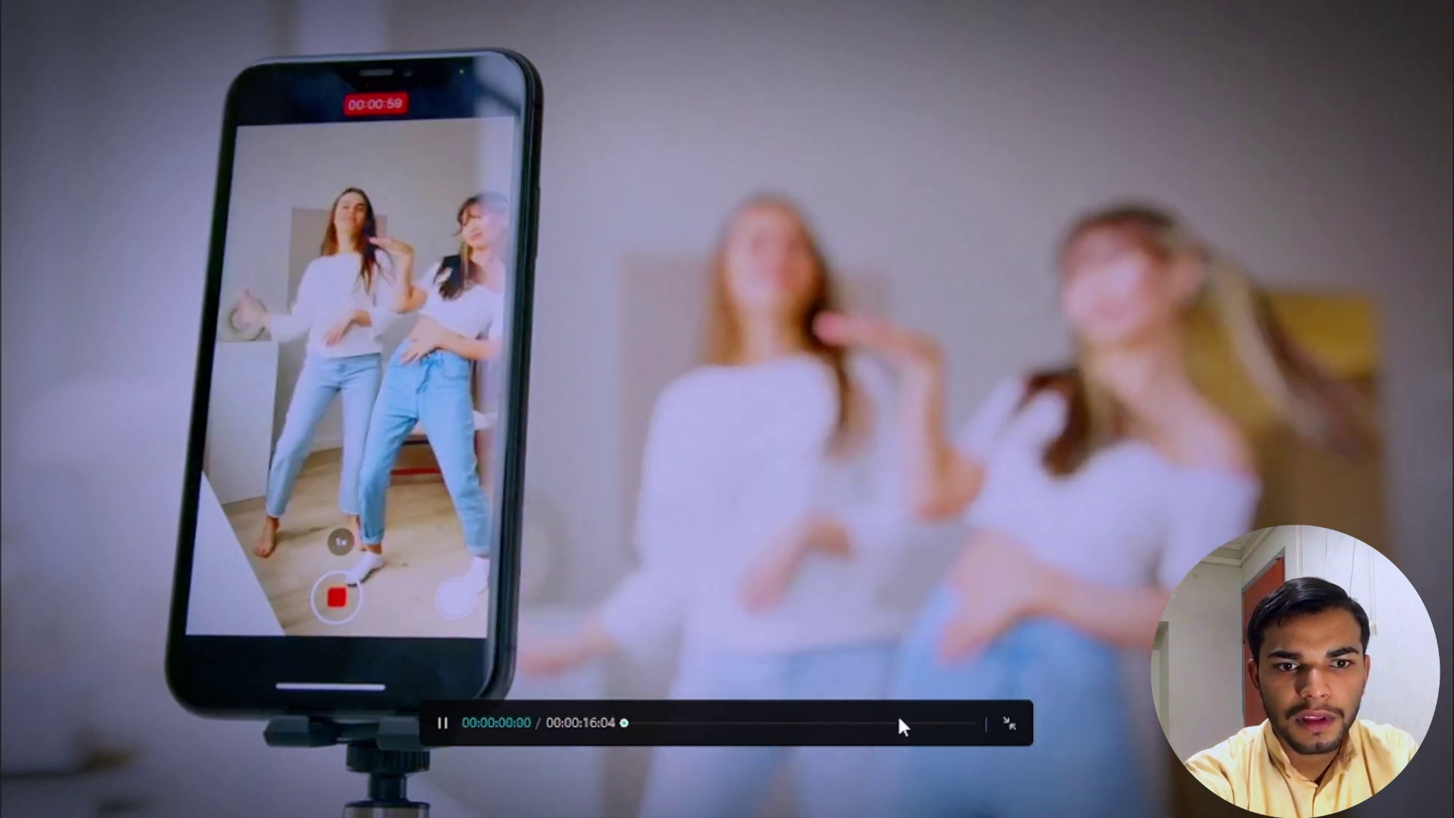
click(1010, 724)
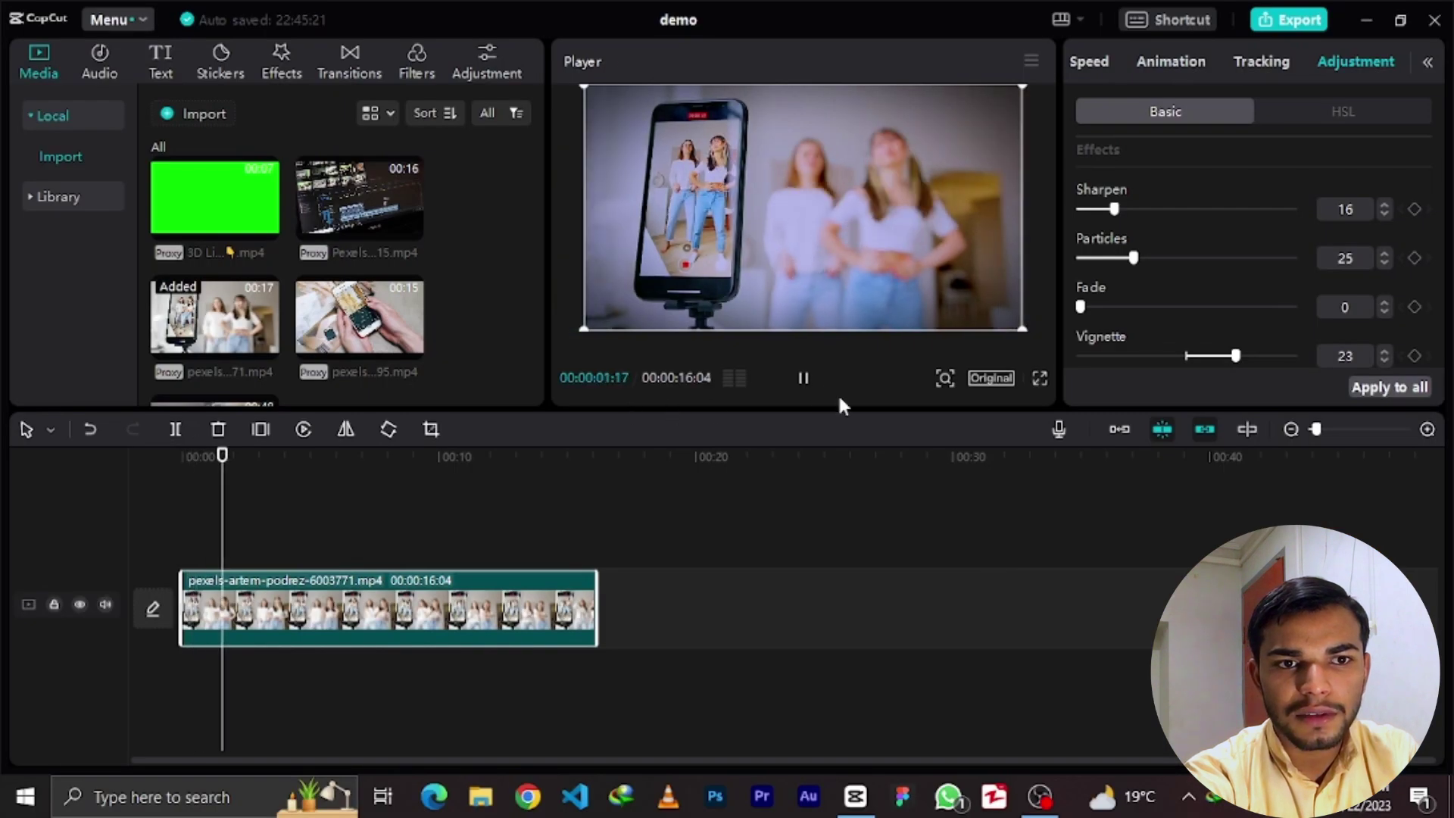
click(804, 378)
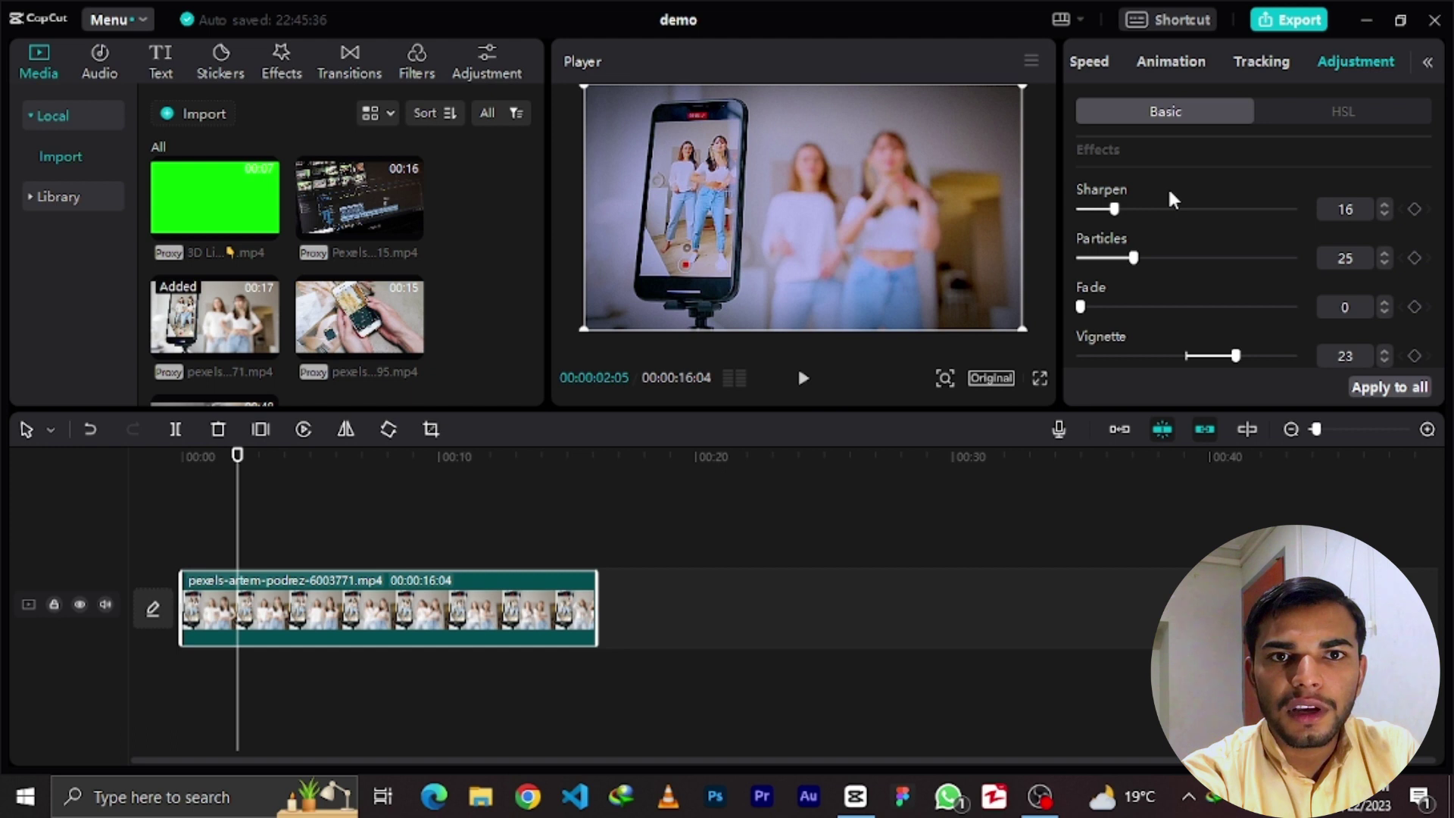
click(360, 545)
click(348, 617)
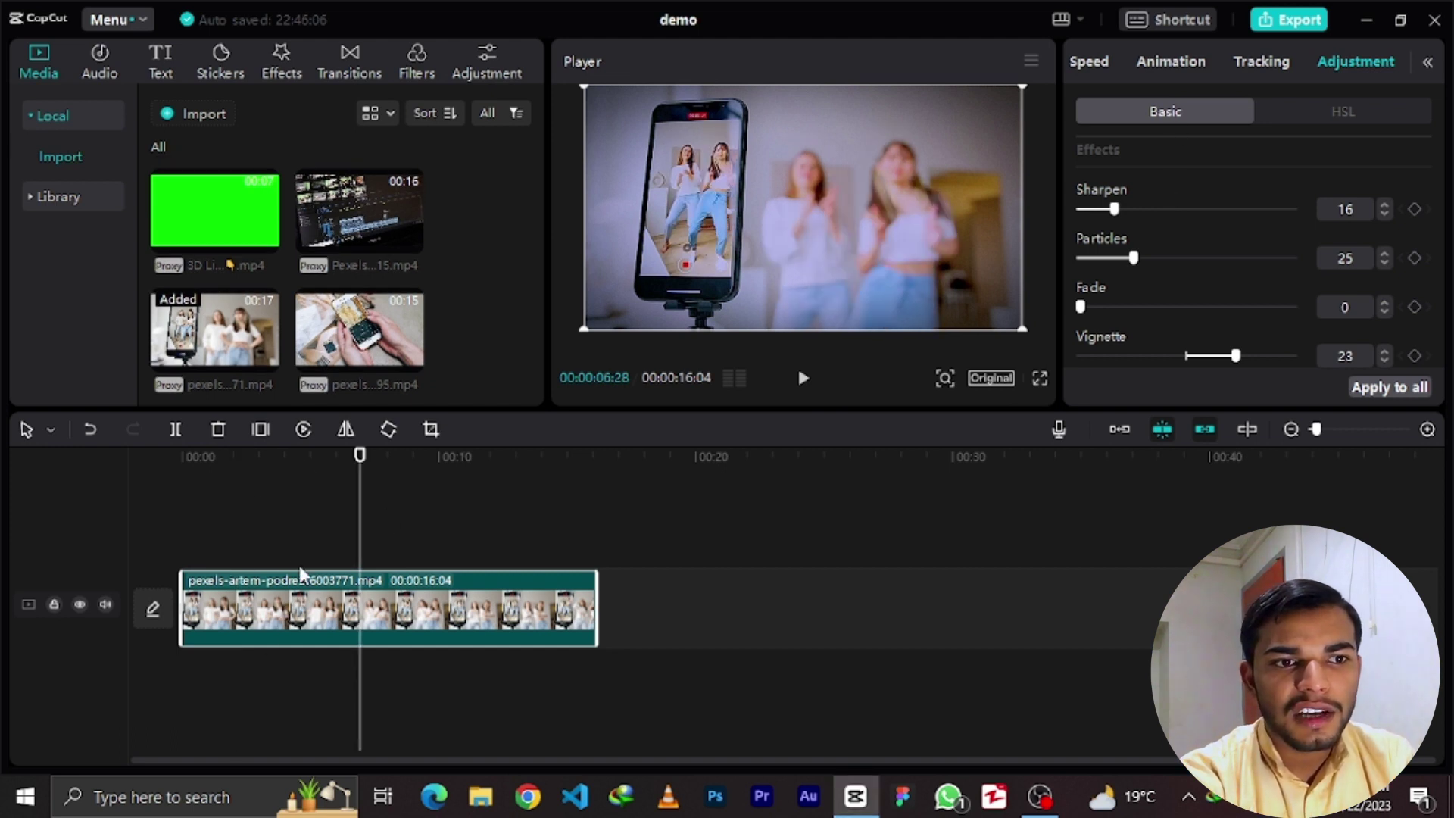
right_click(284, 616)
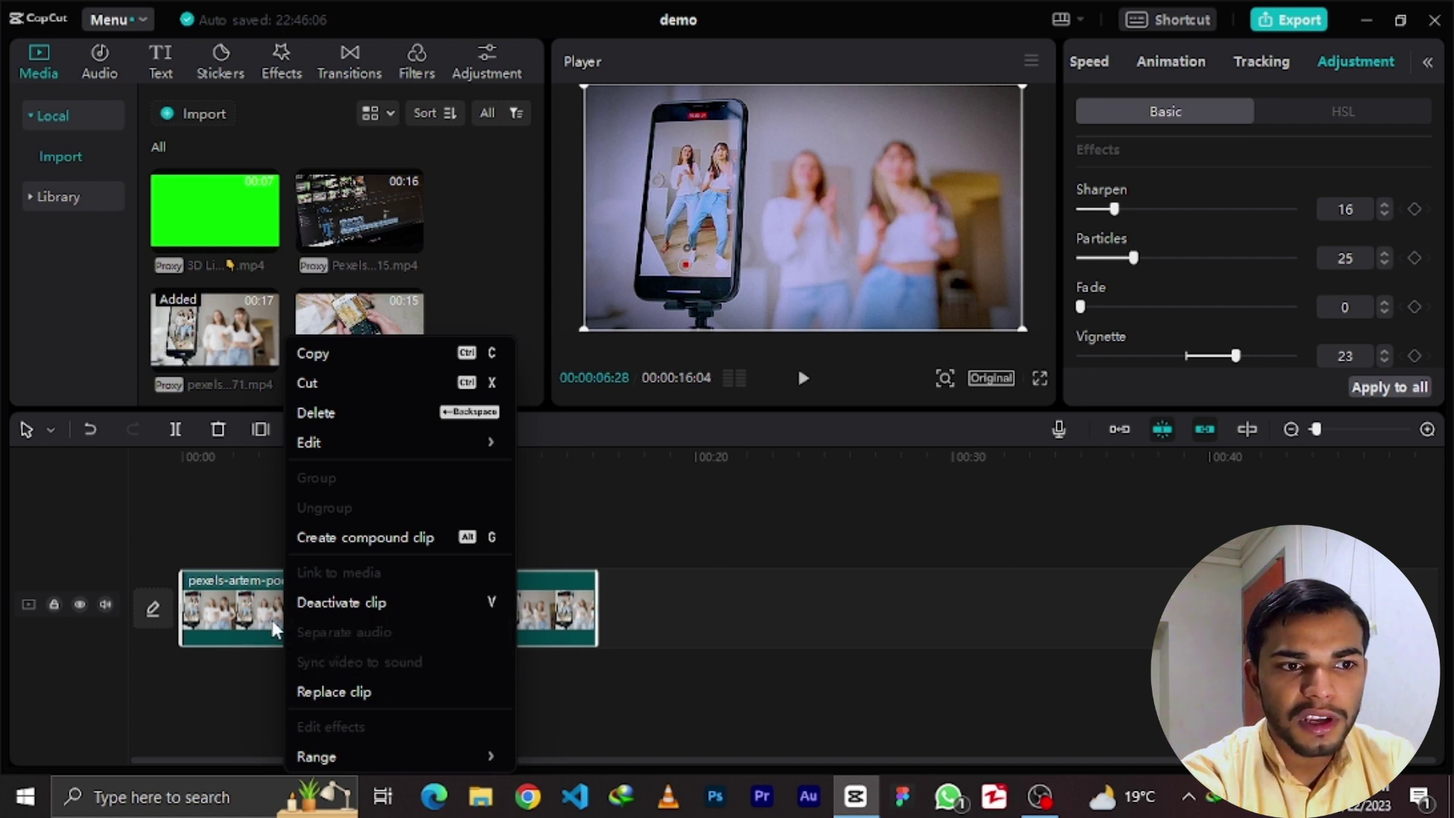
click(239, 611)
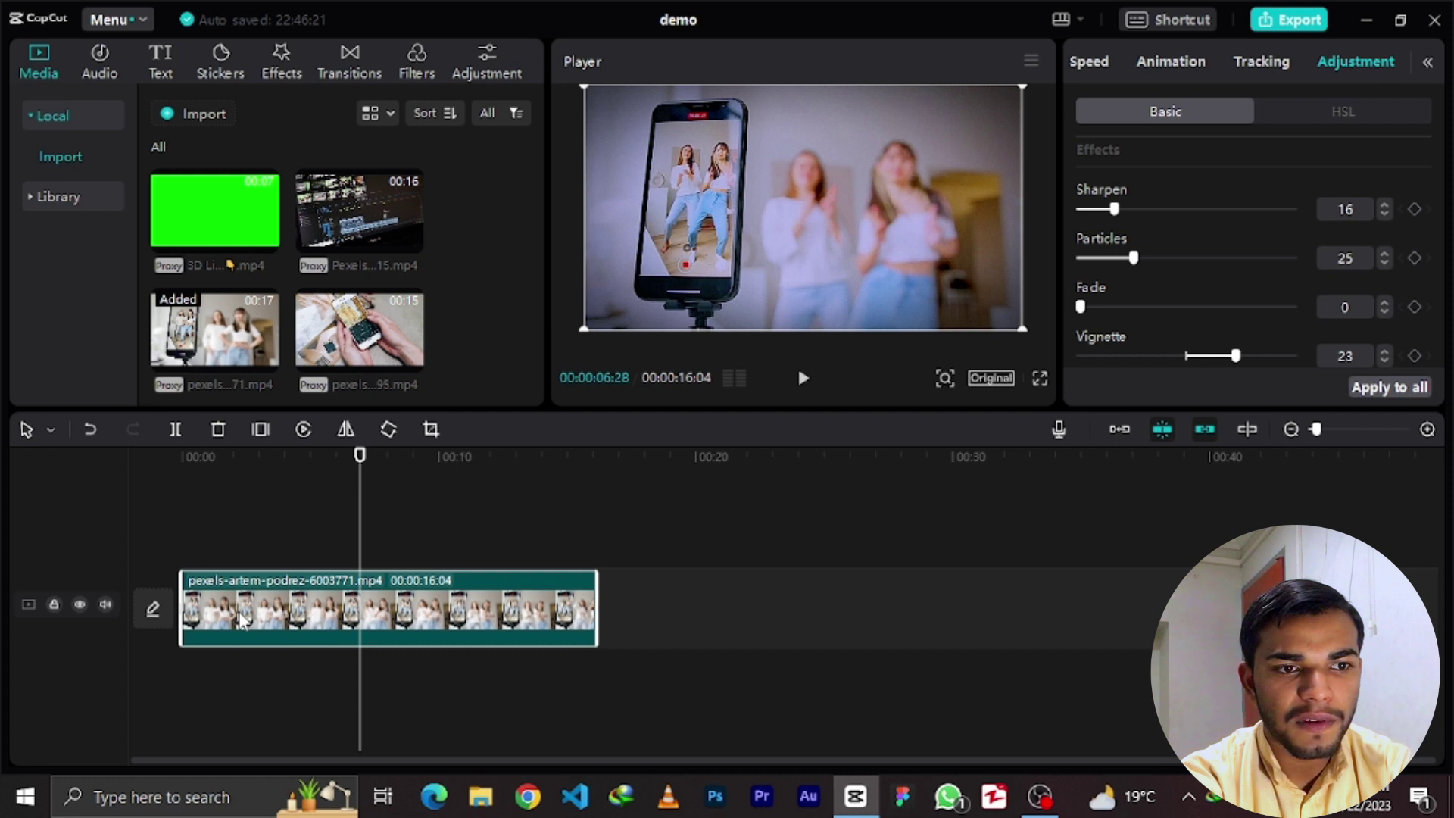
- Replace the timeline clip with the green-screen Like, Share and Subscribe button clip and separate its audio onto its own track
key(Delete)
drag(199, 272, 197, 616)
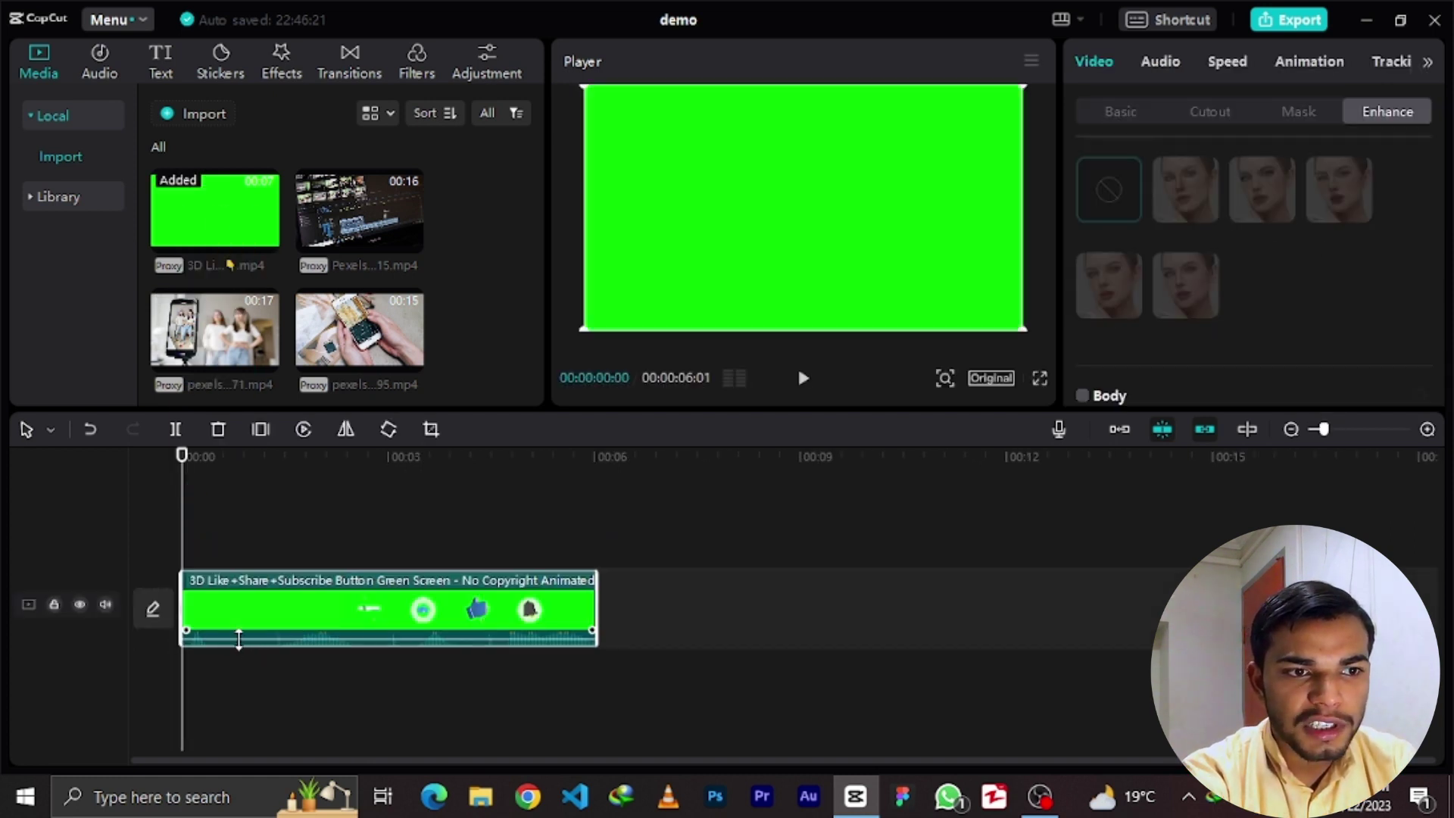
right_click(312, 614)
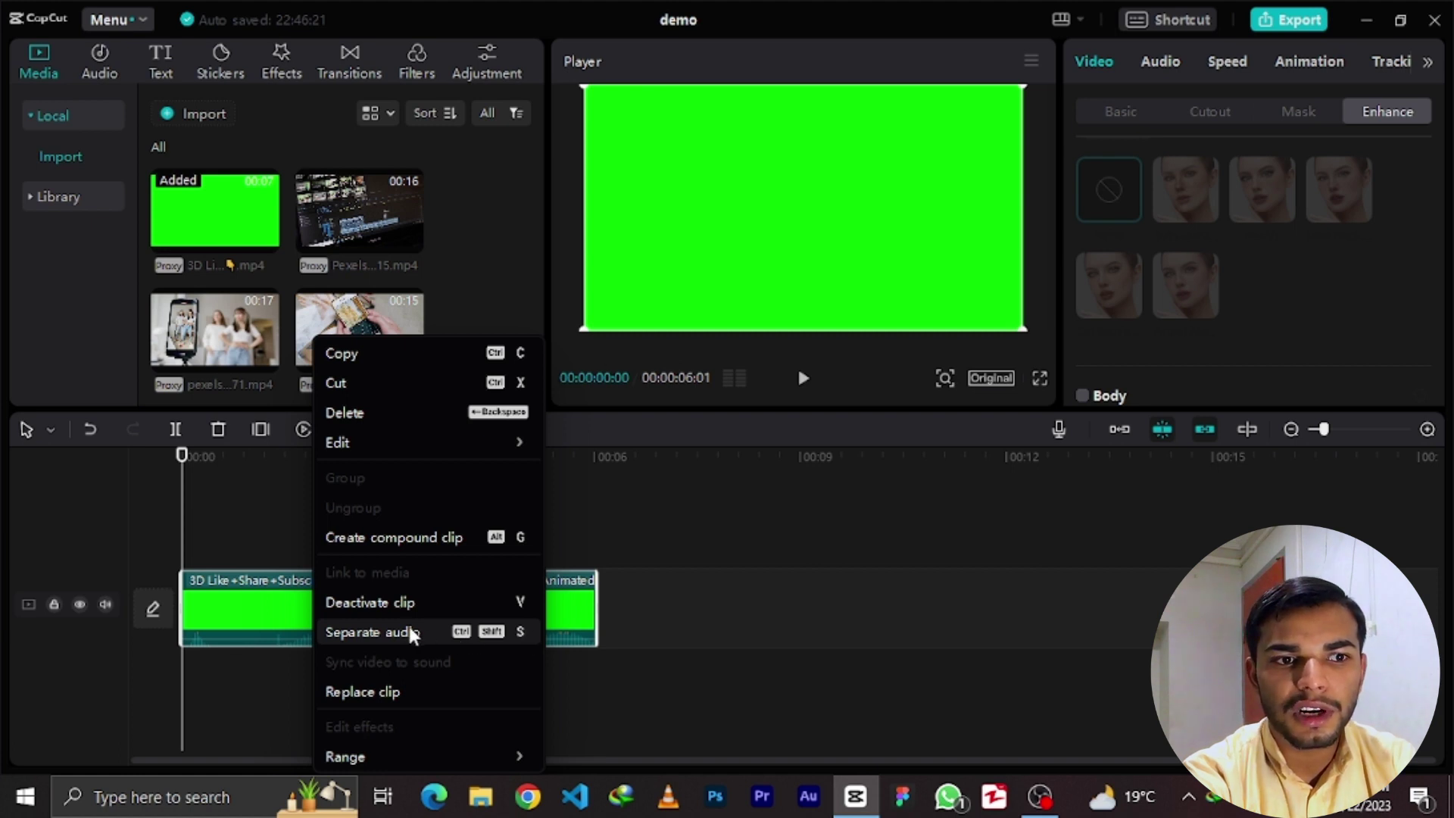
click(375, 634)
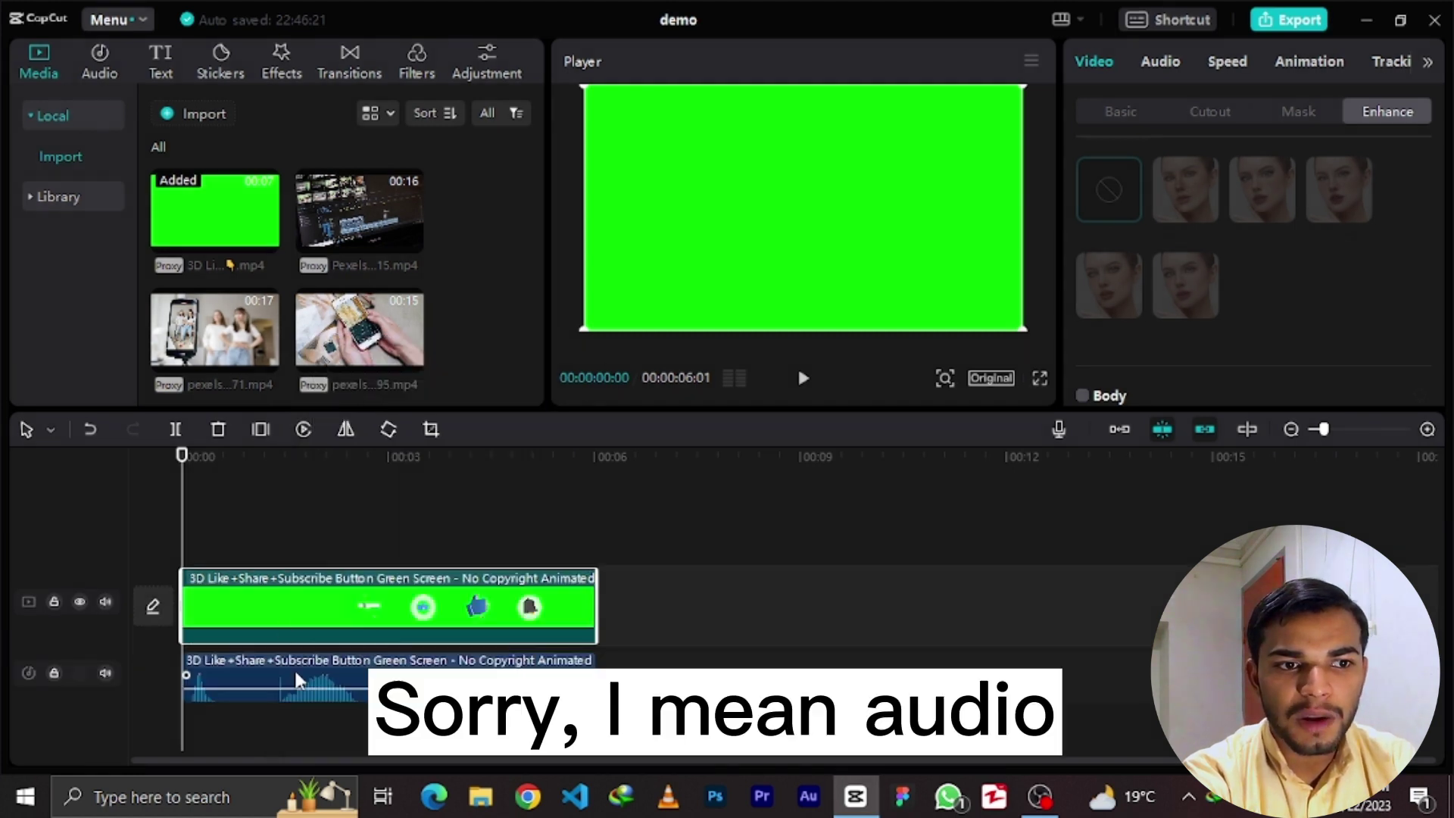
- Delete the separated audio of the green-screen clip from the timeline
click(326, 671)
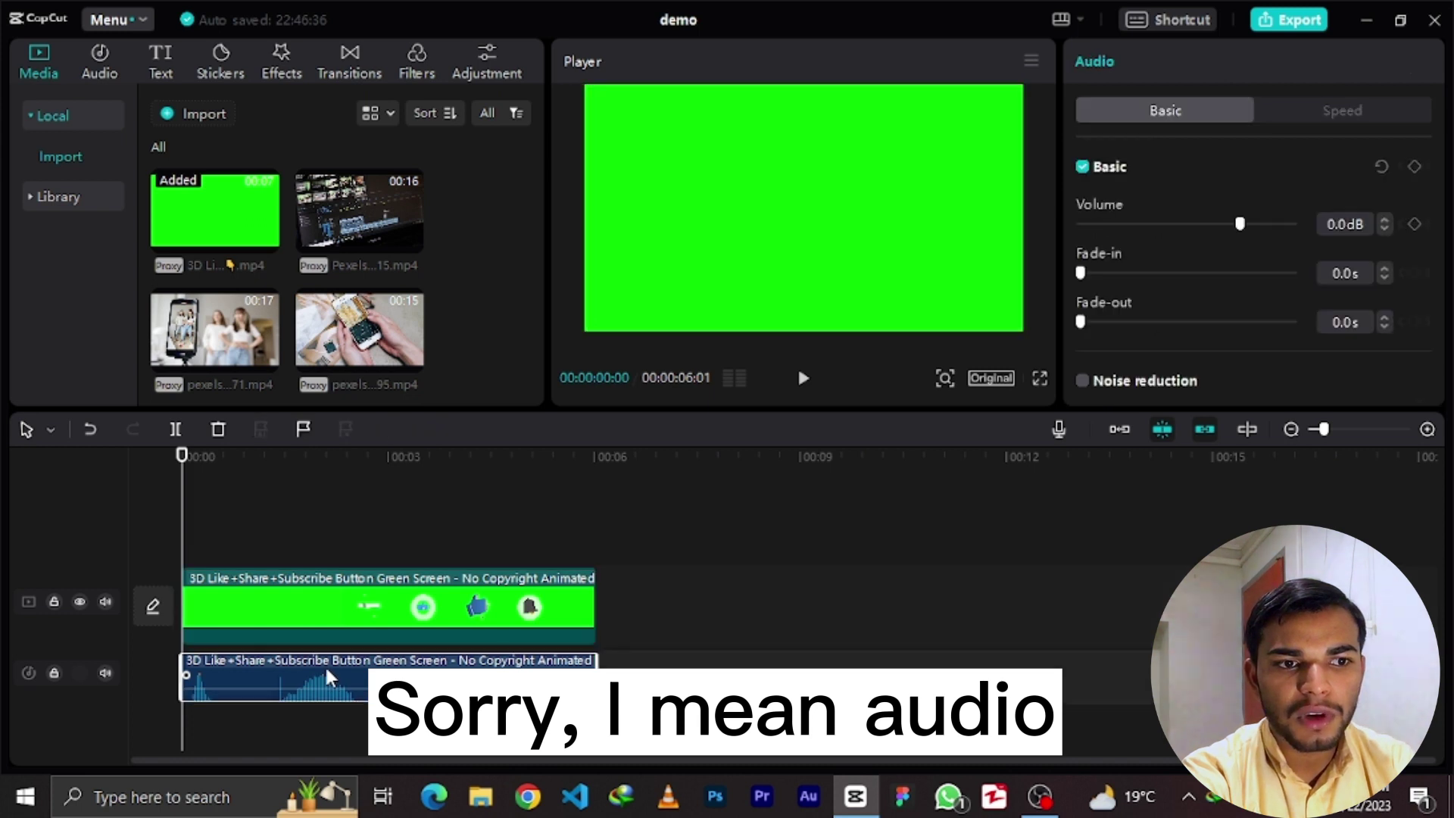
key(Delete)
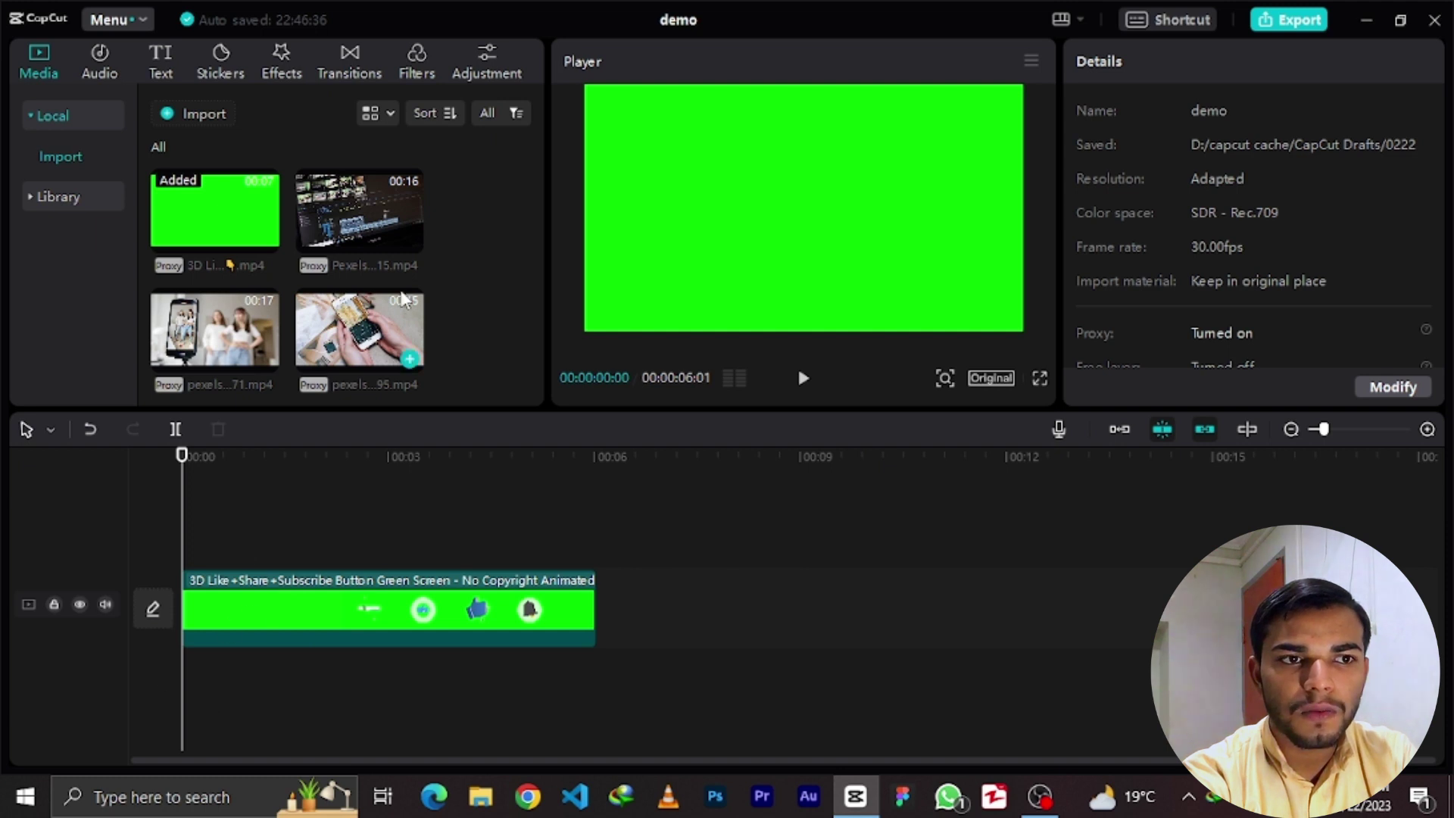
scroll(254, 275, down, 2)
scroll(256, 282, up, 2)
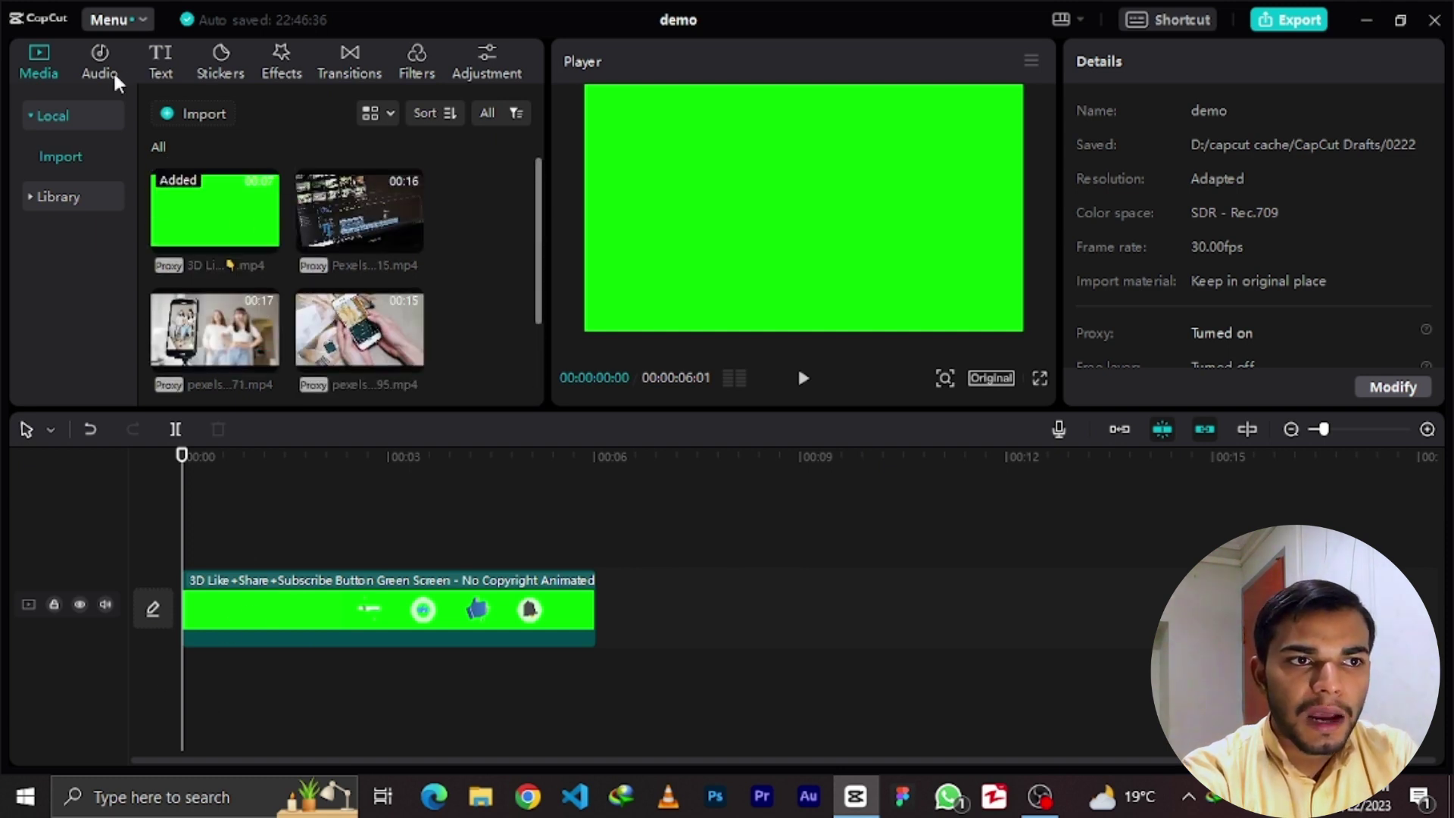
- Add the Peace track from the Vlog music beneath the green-screen clip at the timeline start and play them together
click(98, 58)
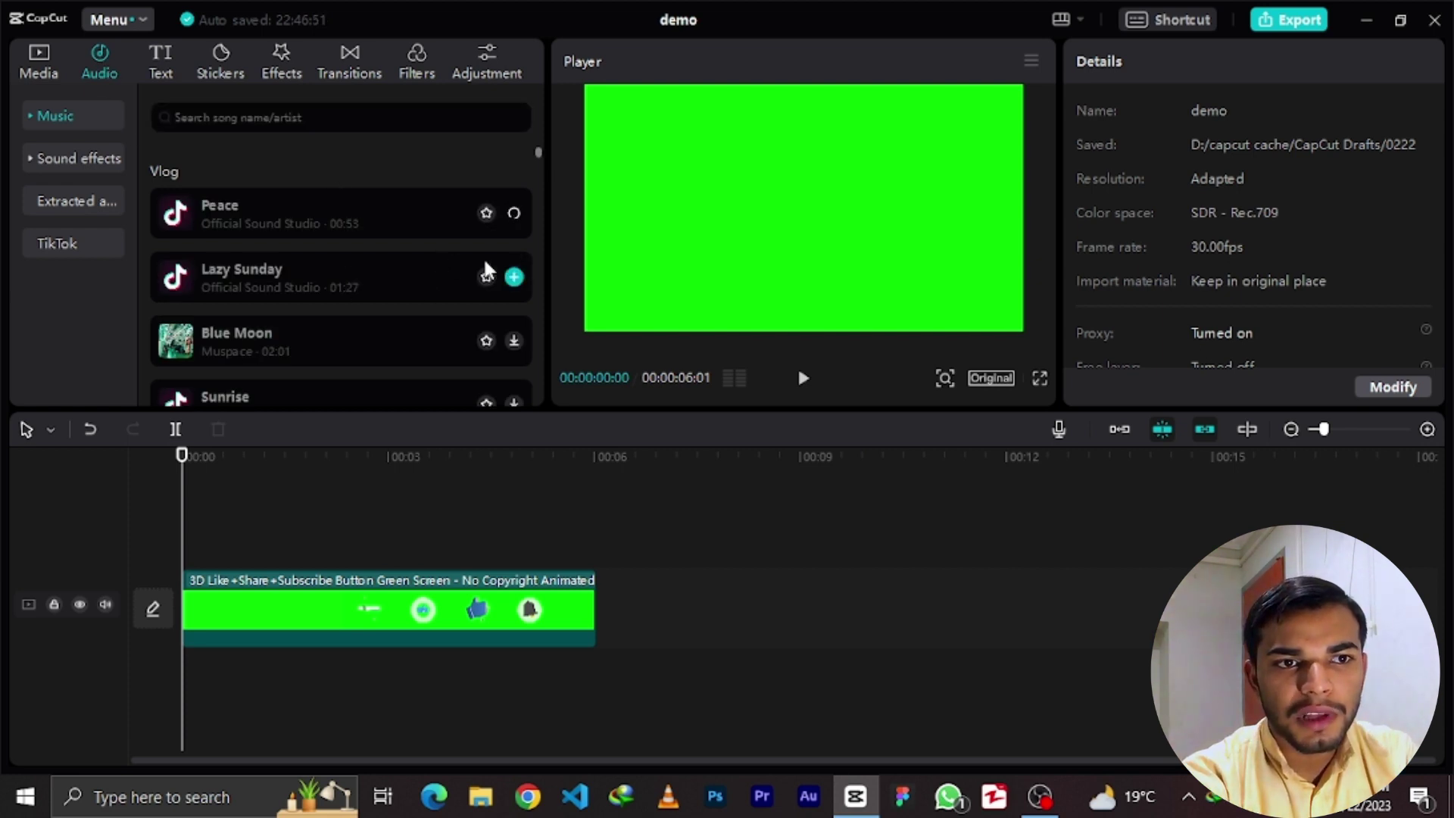
scroll(406, 299, down, 5)
scroll(364, 296, down, 3)
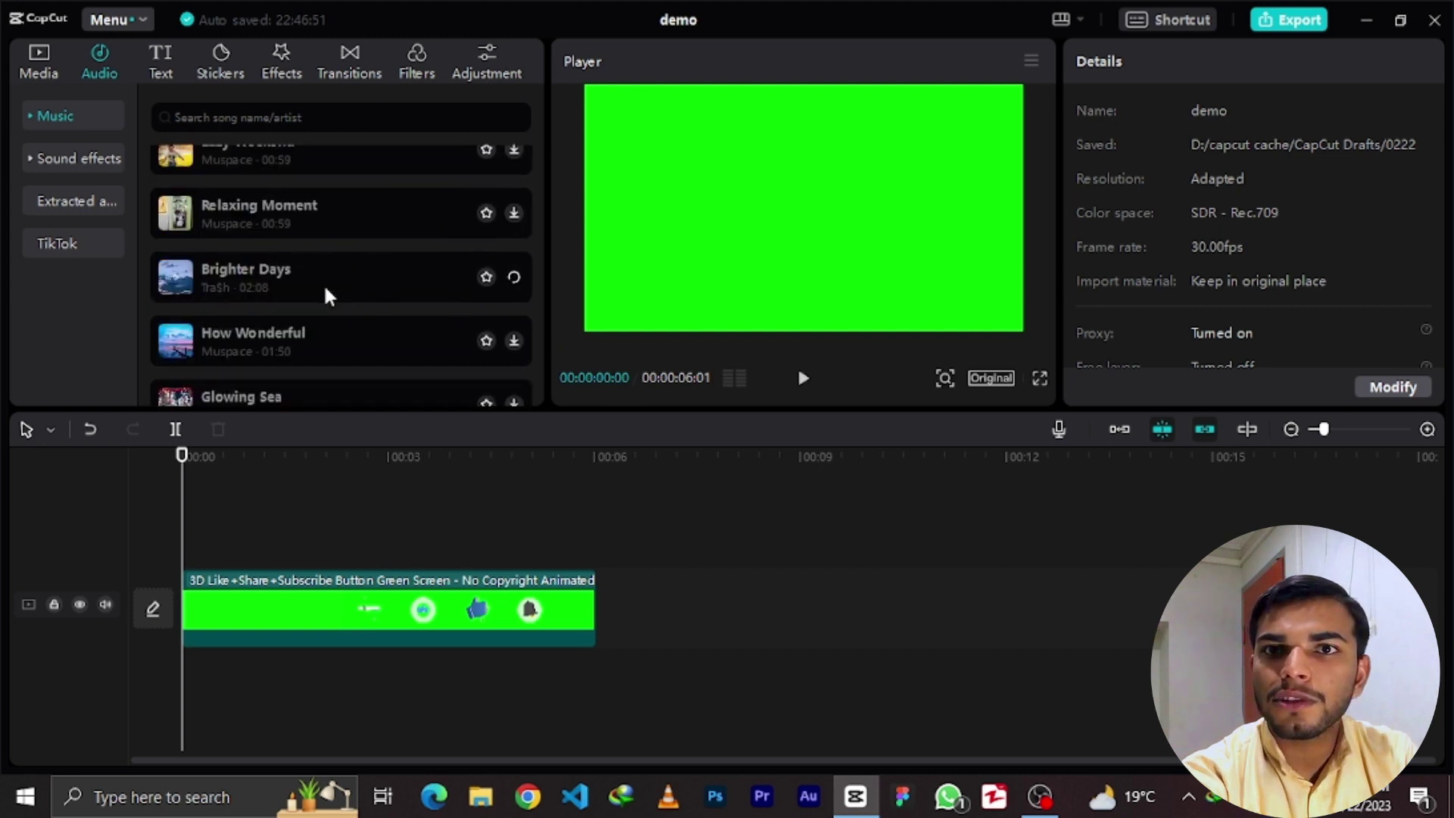
click(297, 201)
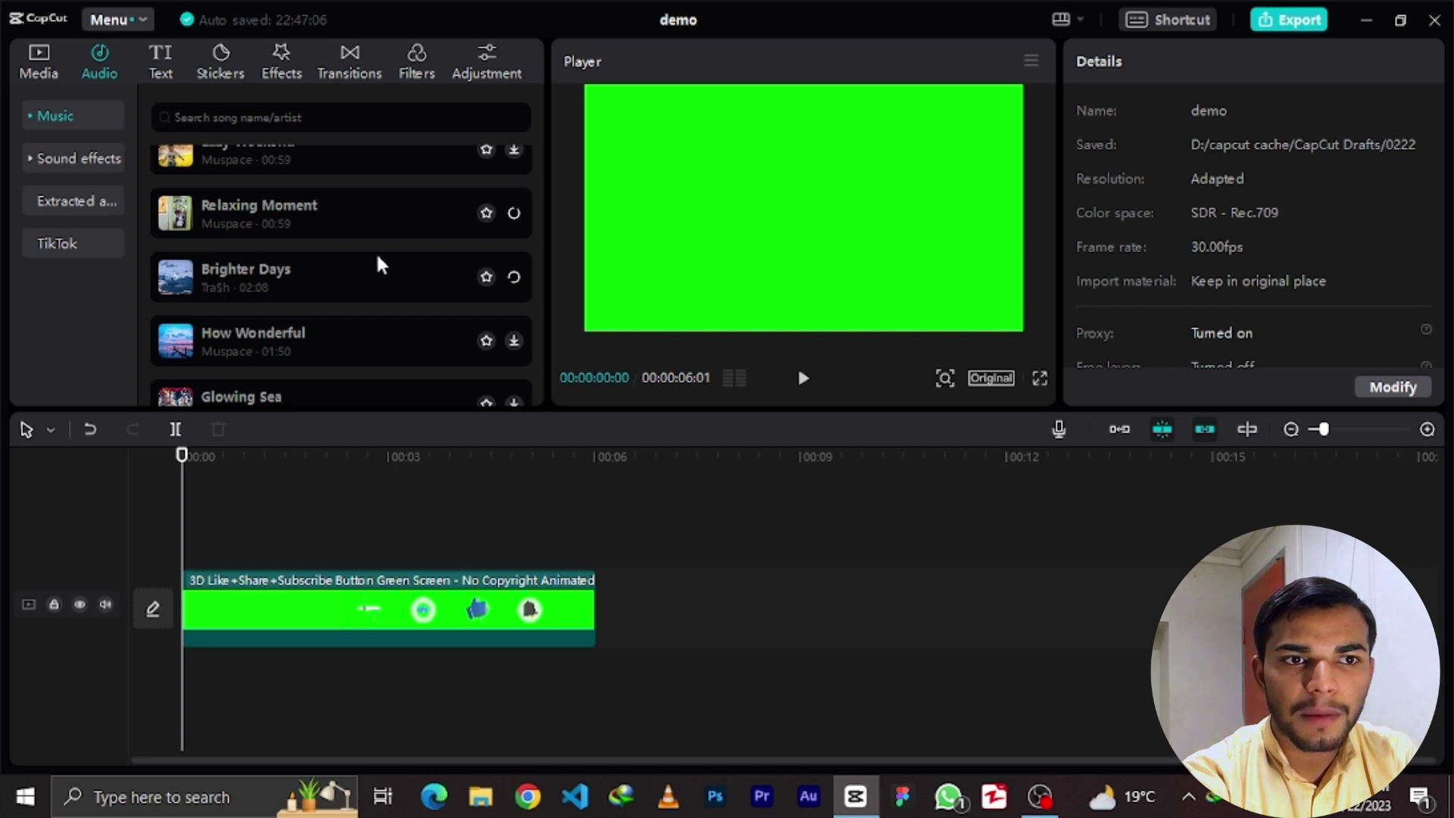
scroll(374, 253, up, 2)
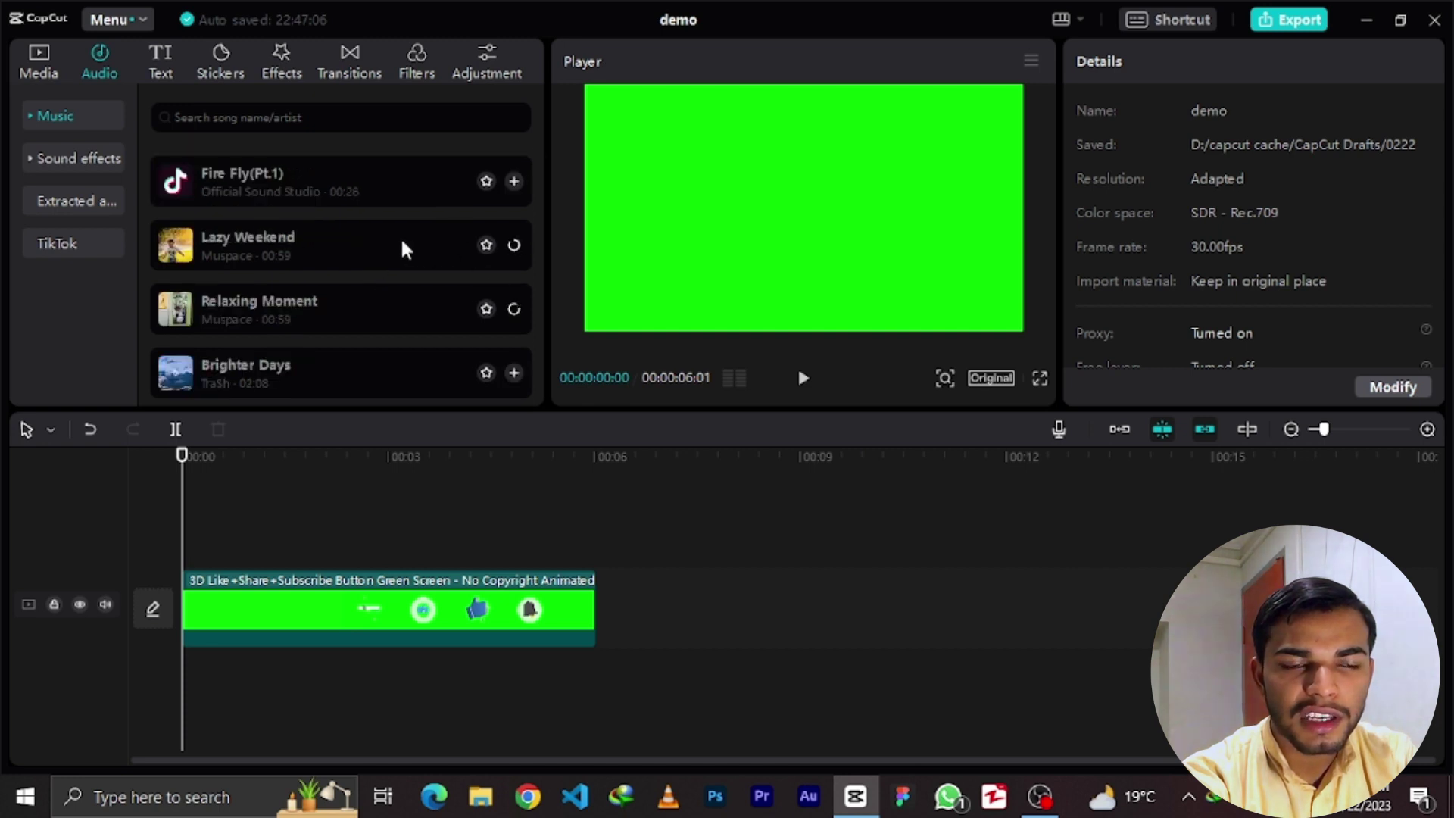
scroll(402, 237, down, 10)
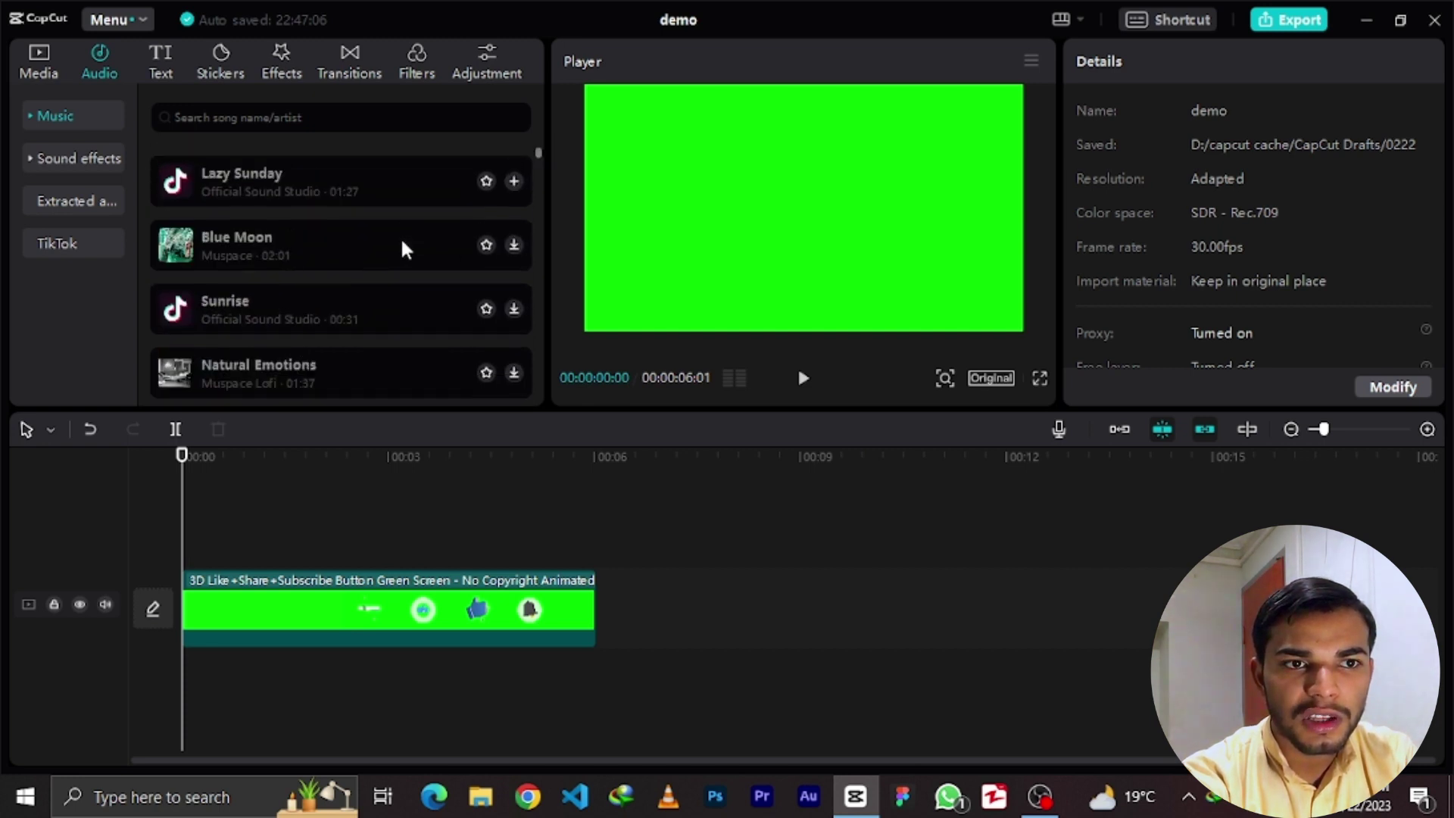
scroll(399, 236, up, 2)
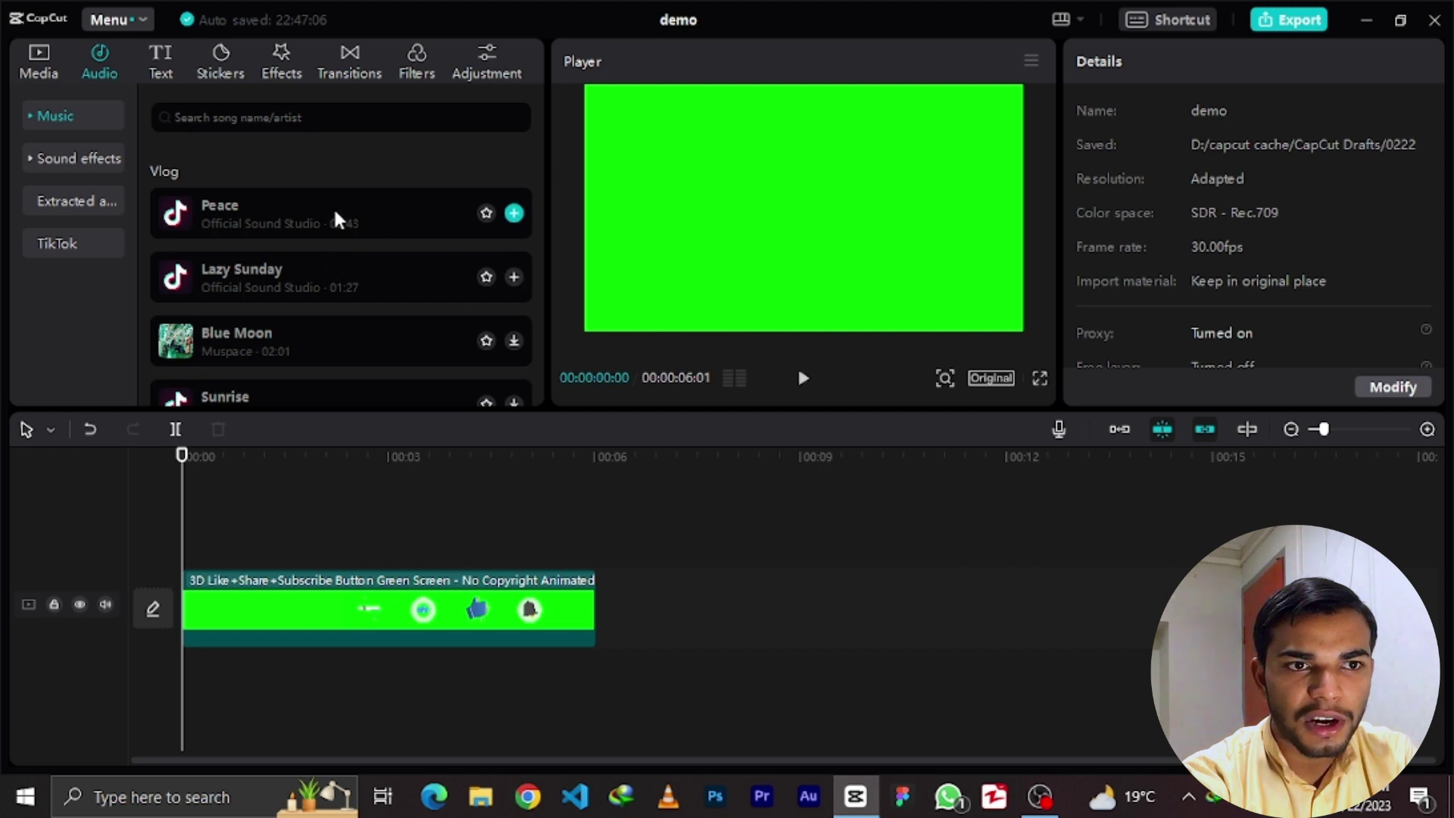
drag(335, 216, 176, 665)
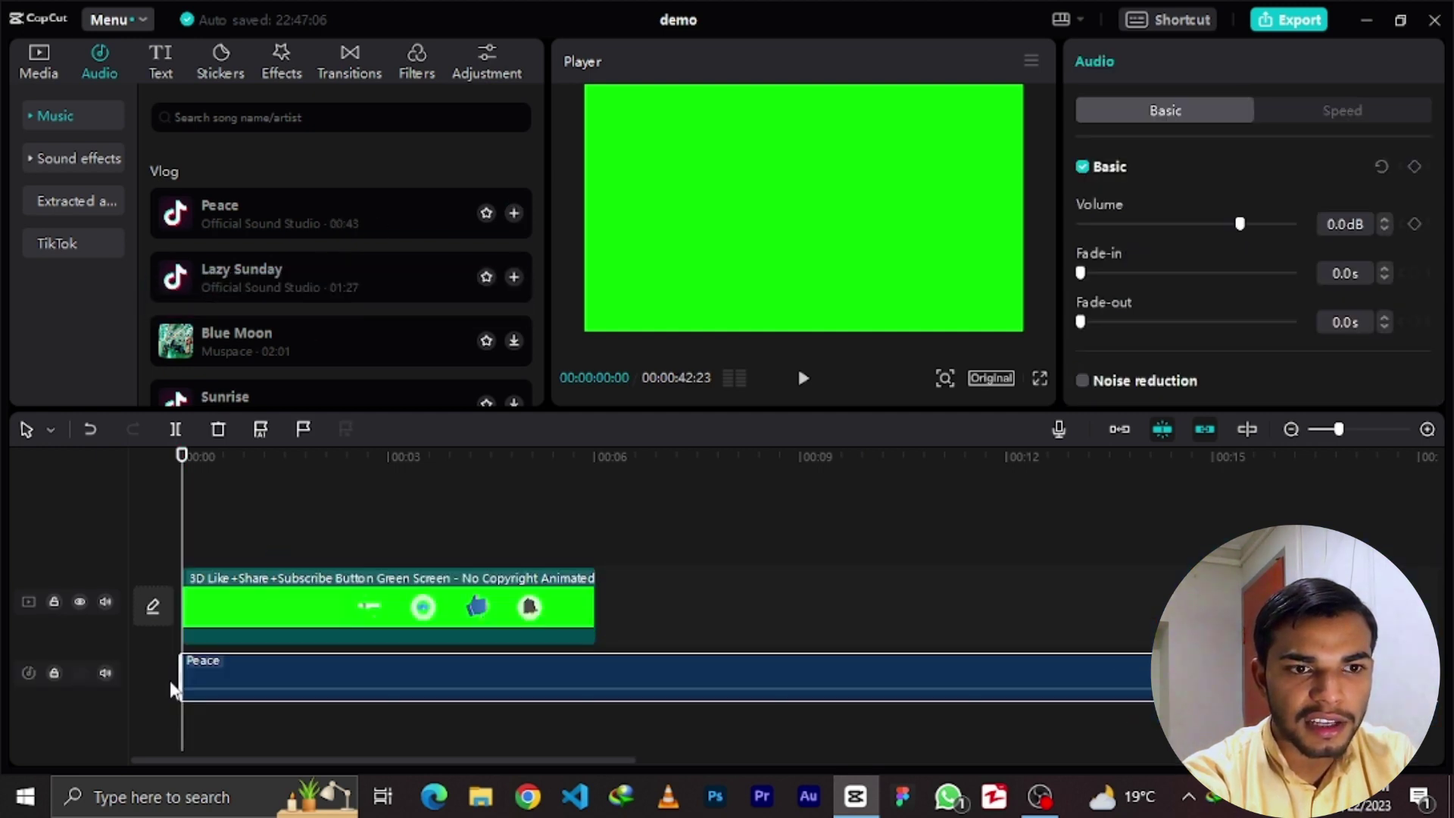
click(804, 380)
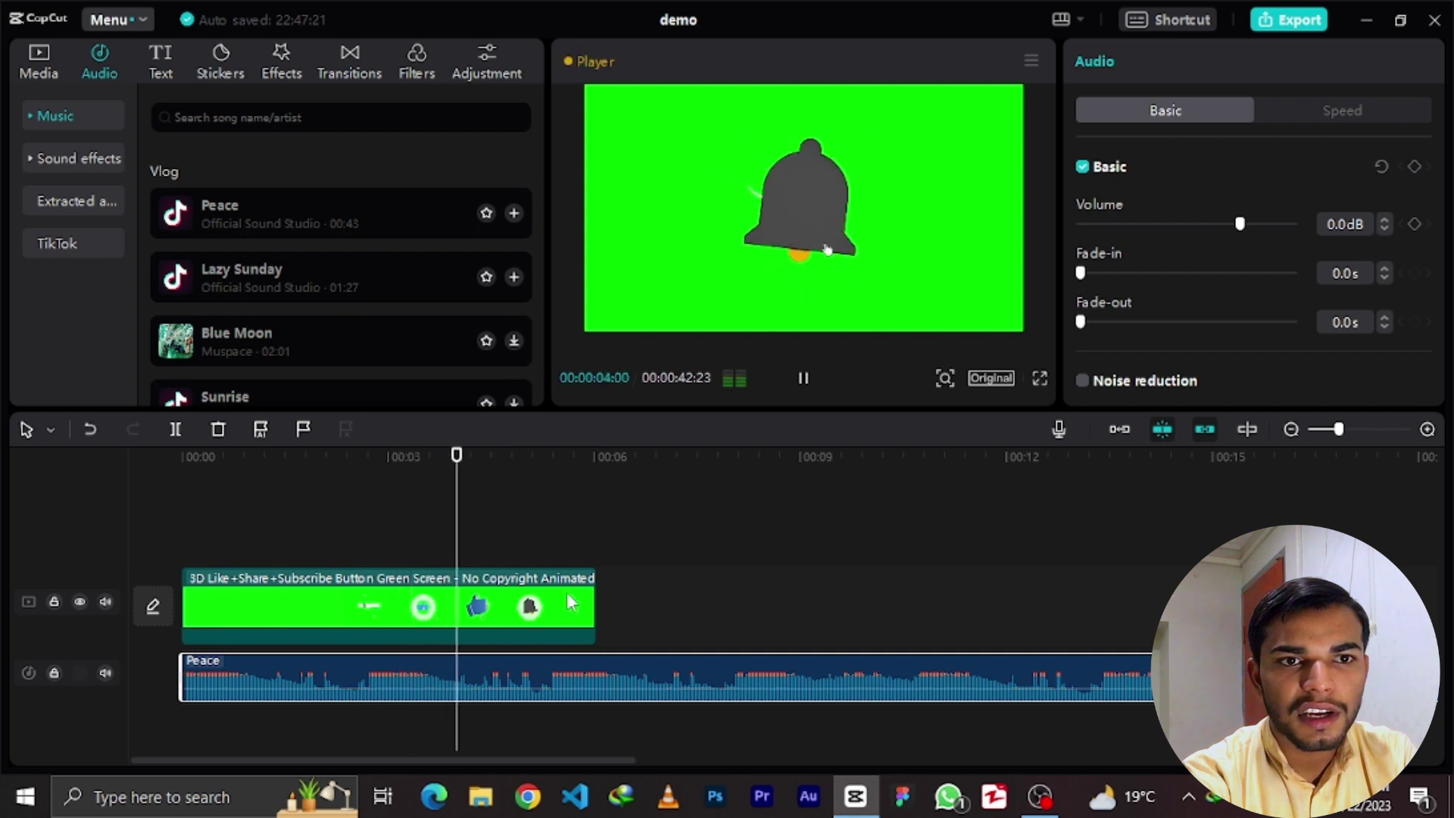
click(803, 379)
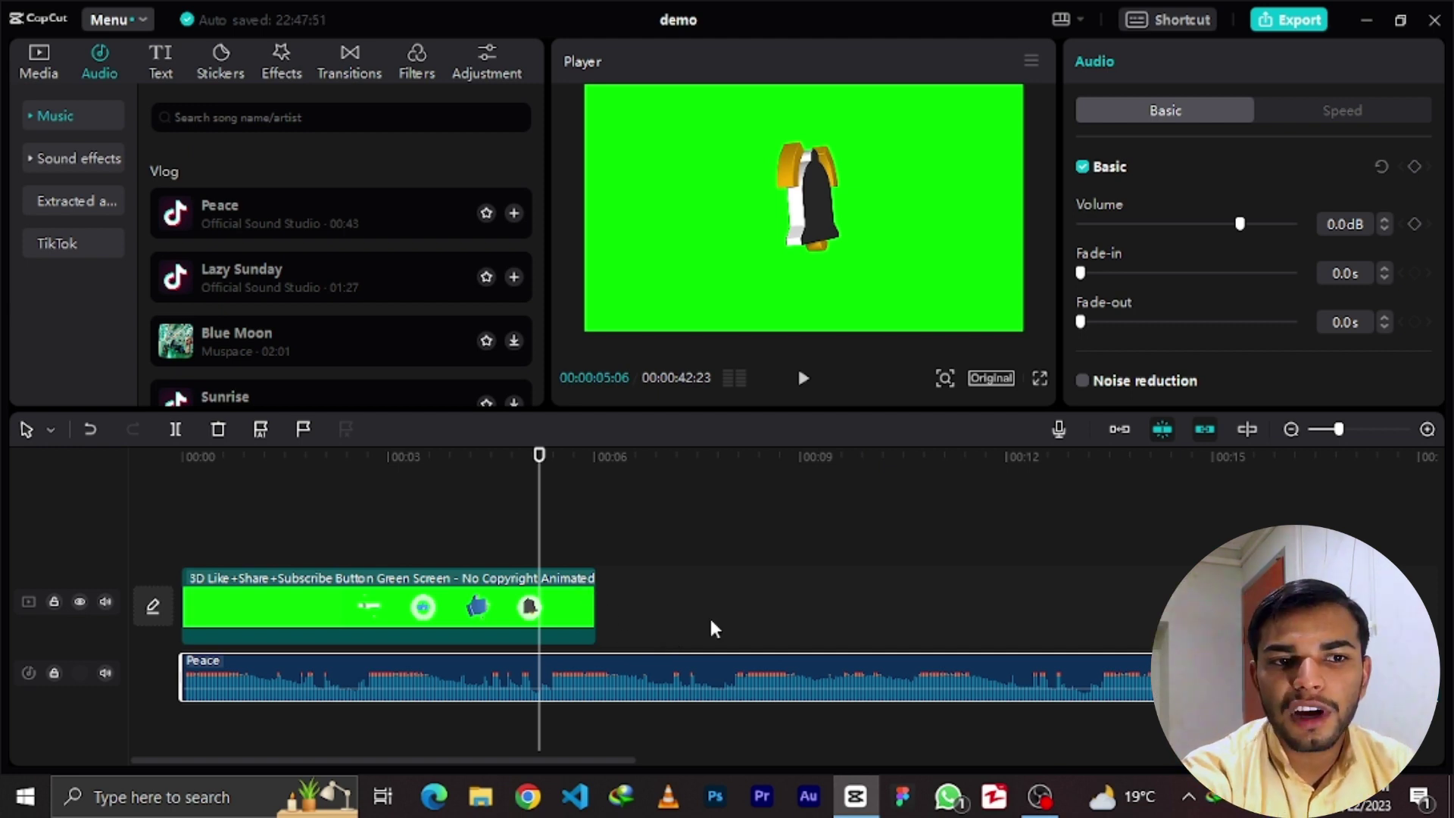
- Trim the end of the Peace track to line up with the end of the green-screen clip
scroll(709, 615, down, 4)
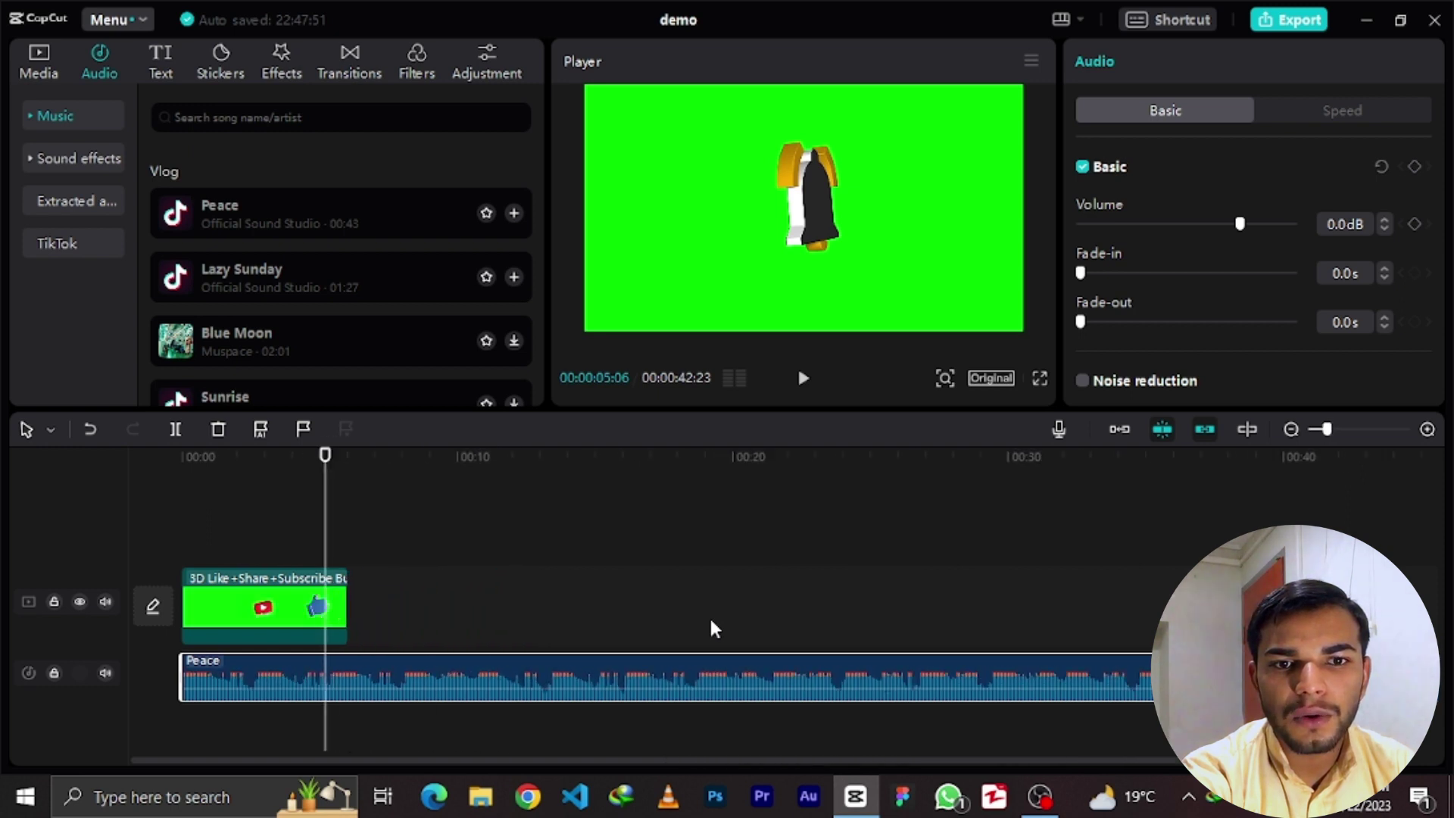
scroll(710, 621, down, 1)
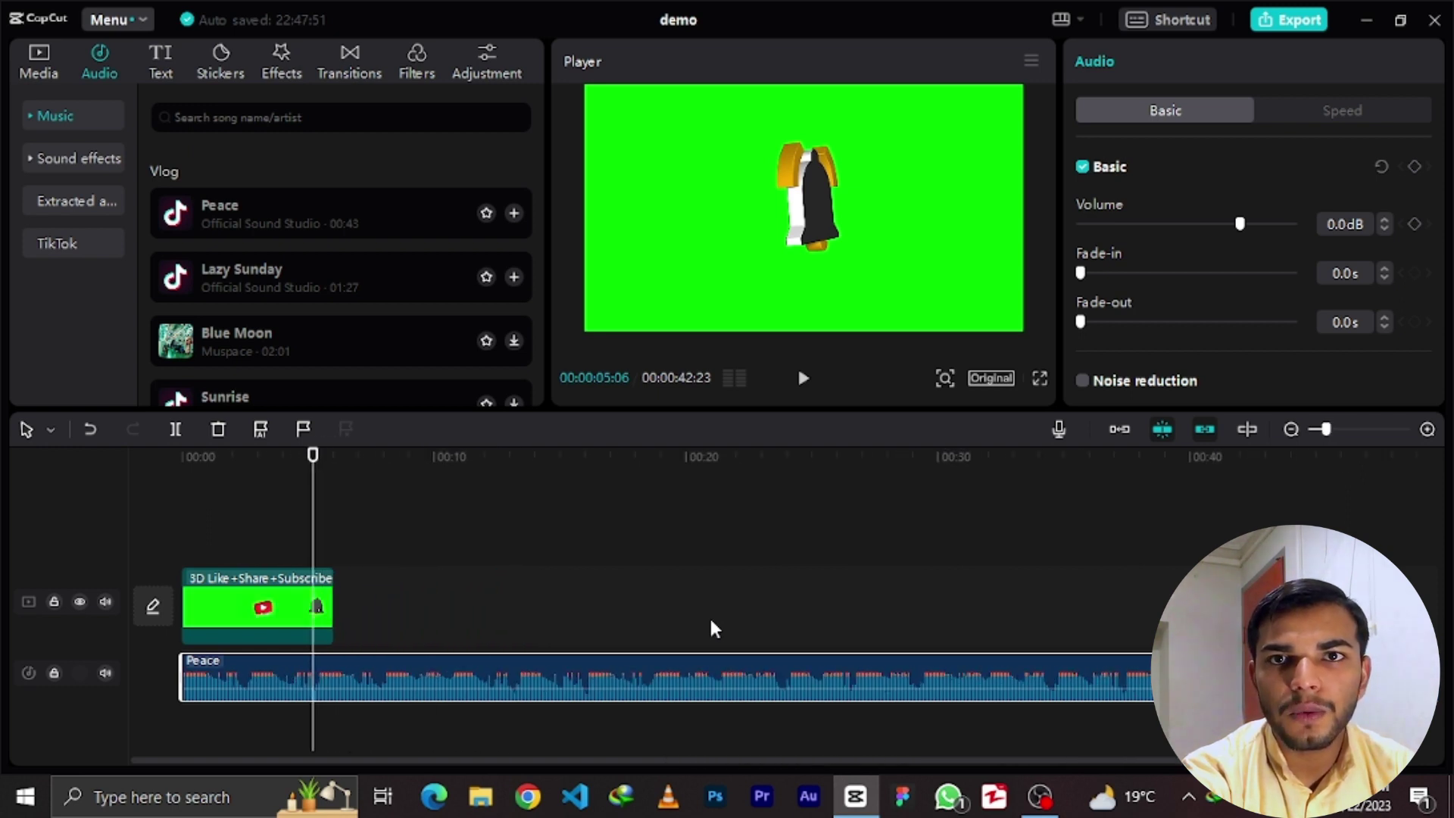
scroll(711, 621, down, 3)
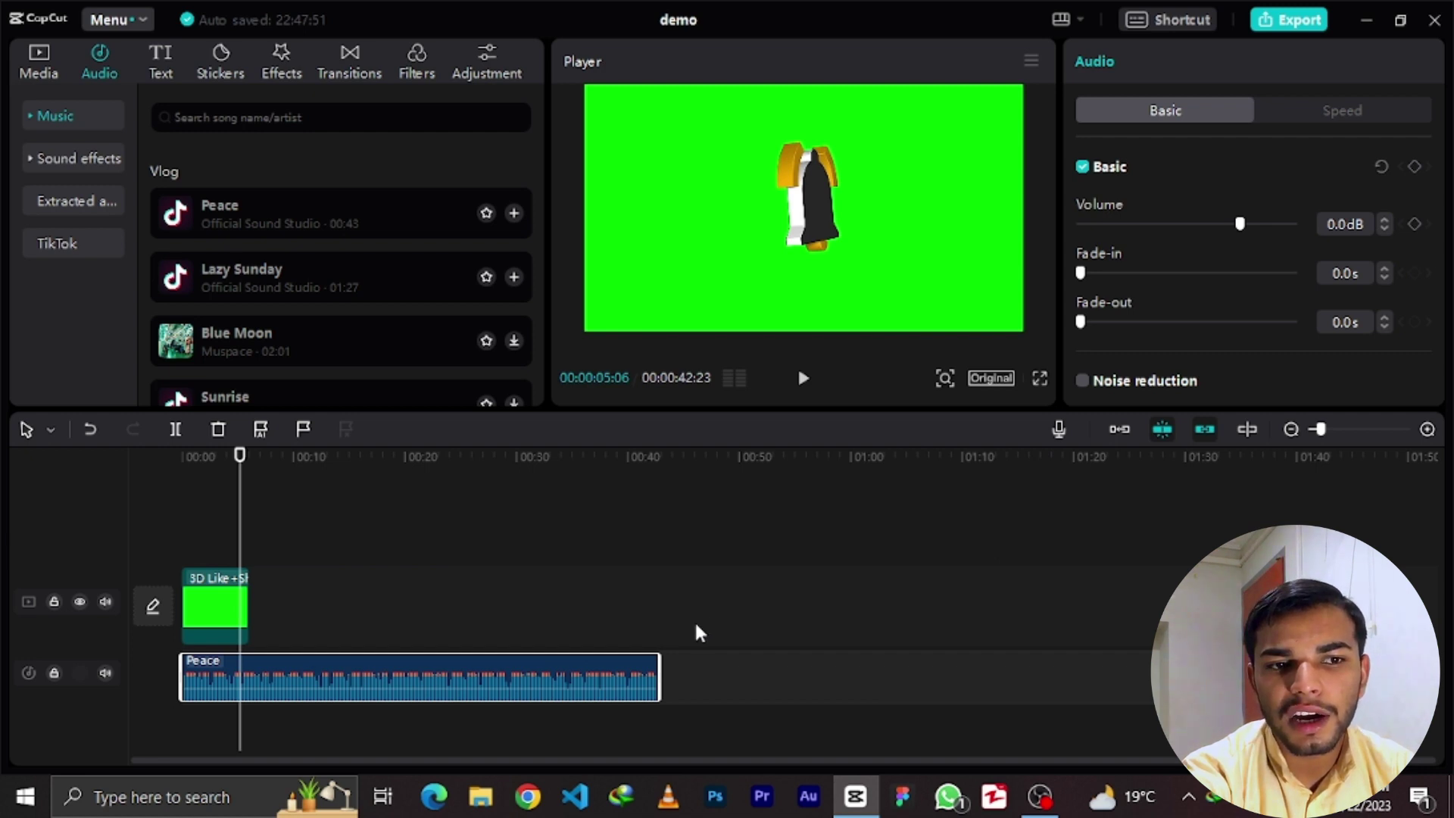
scroll(699, 632, up, 3)
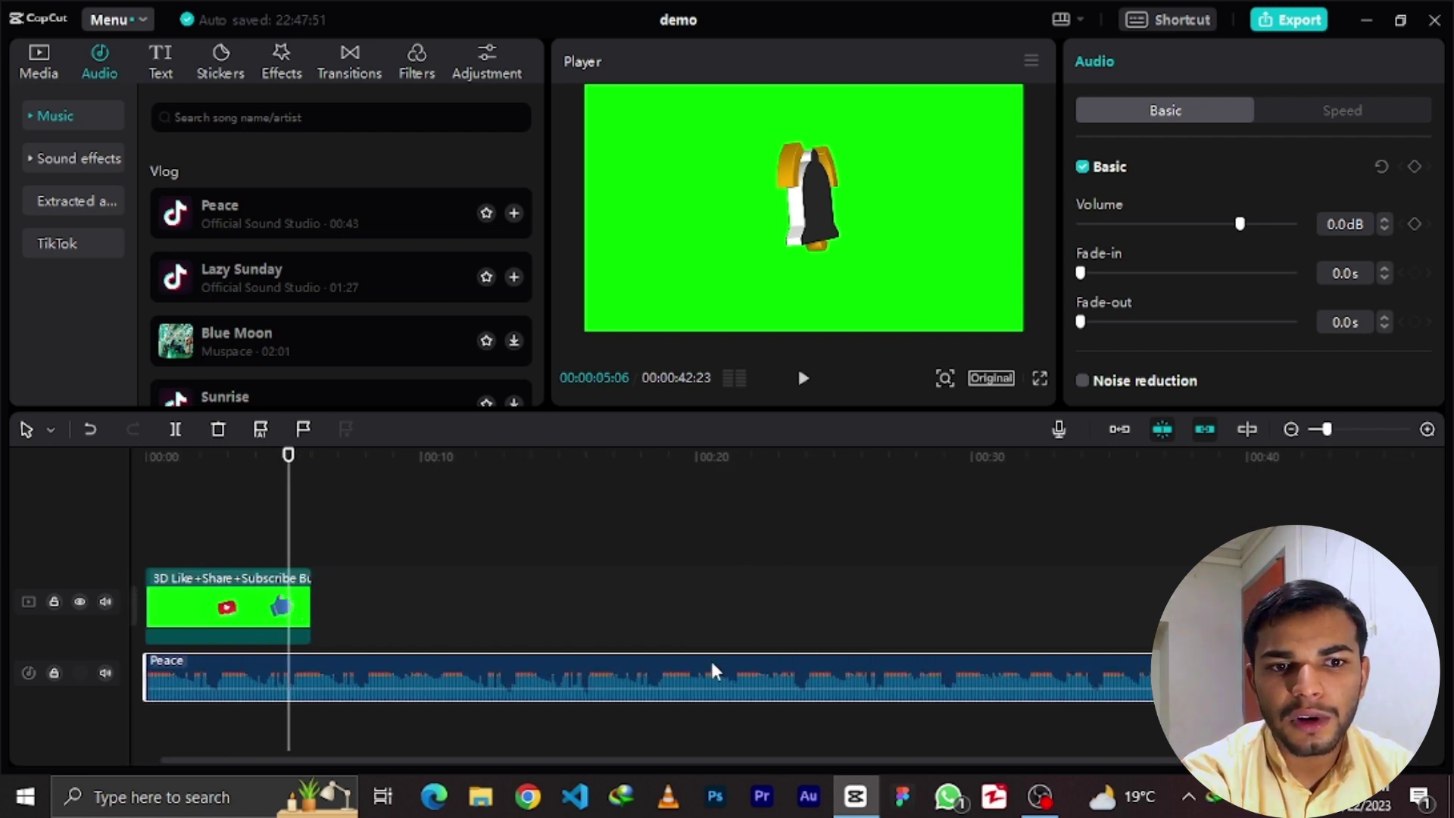
mouse_move(786, 751)
mouse_down()
mouse_move(843, 751)
mouse_move(774, 756)
mouse_up()
scroll(761, 656, down, 1)
scroll(760, 656, down, 1)
scroll(760, 656, up, 3)
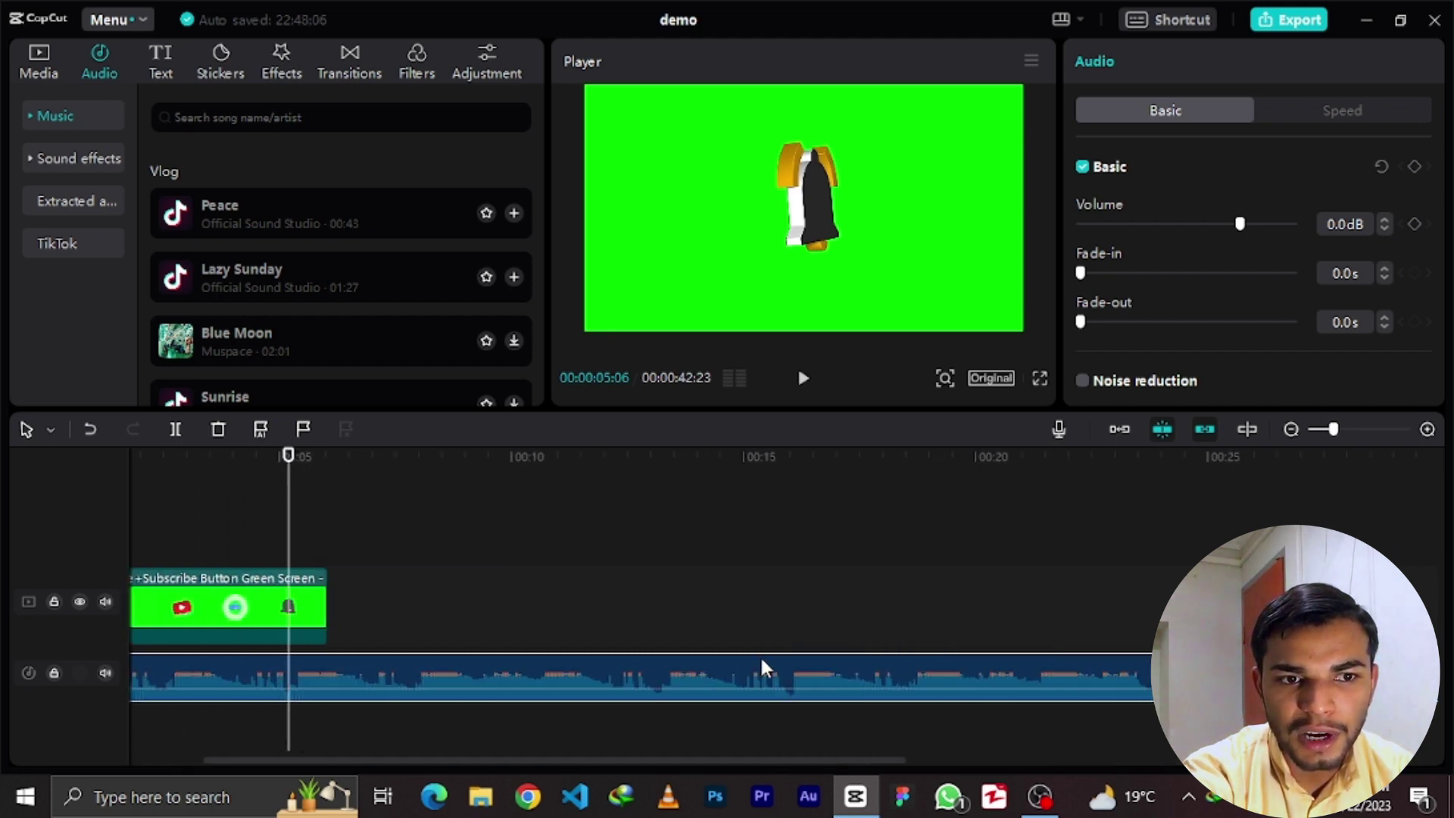
scroll(761, 666, down, 3)
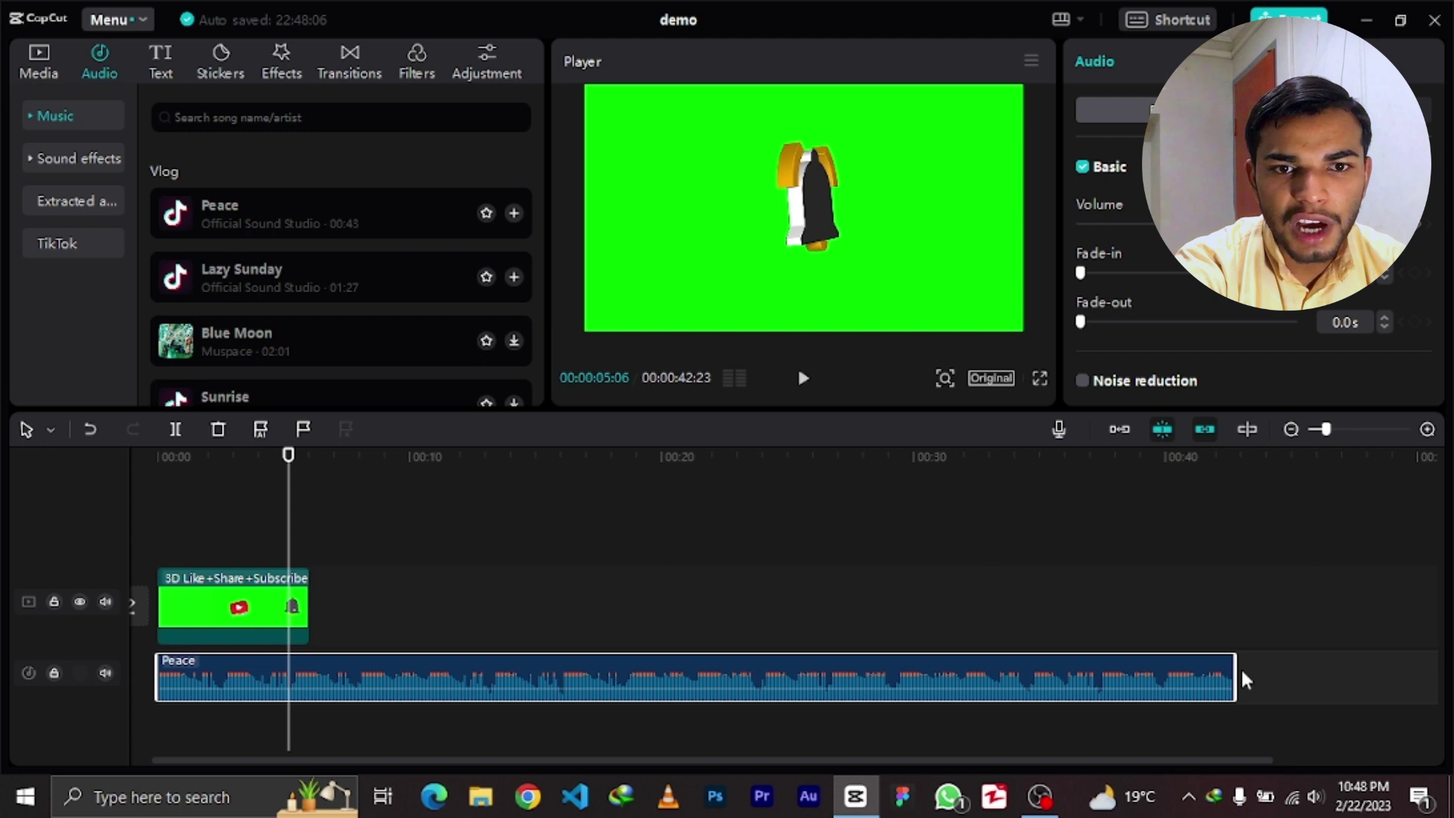
click(1226, 673)
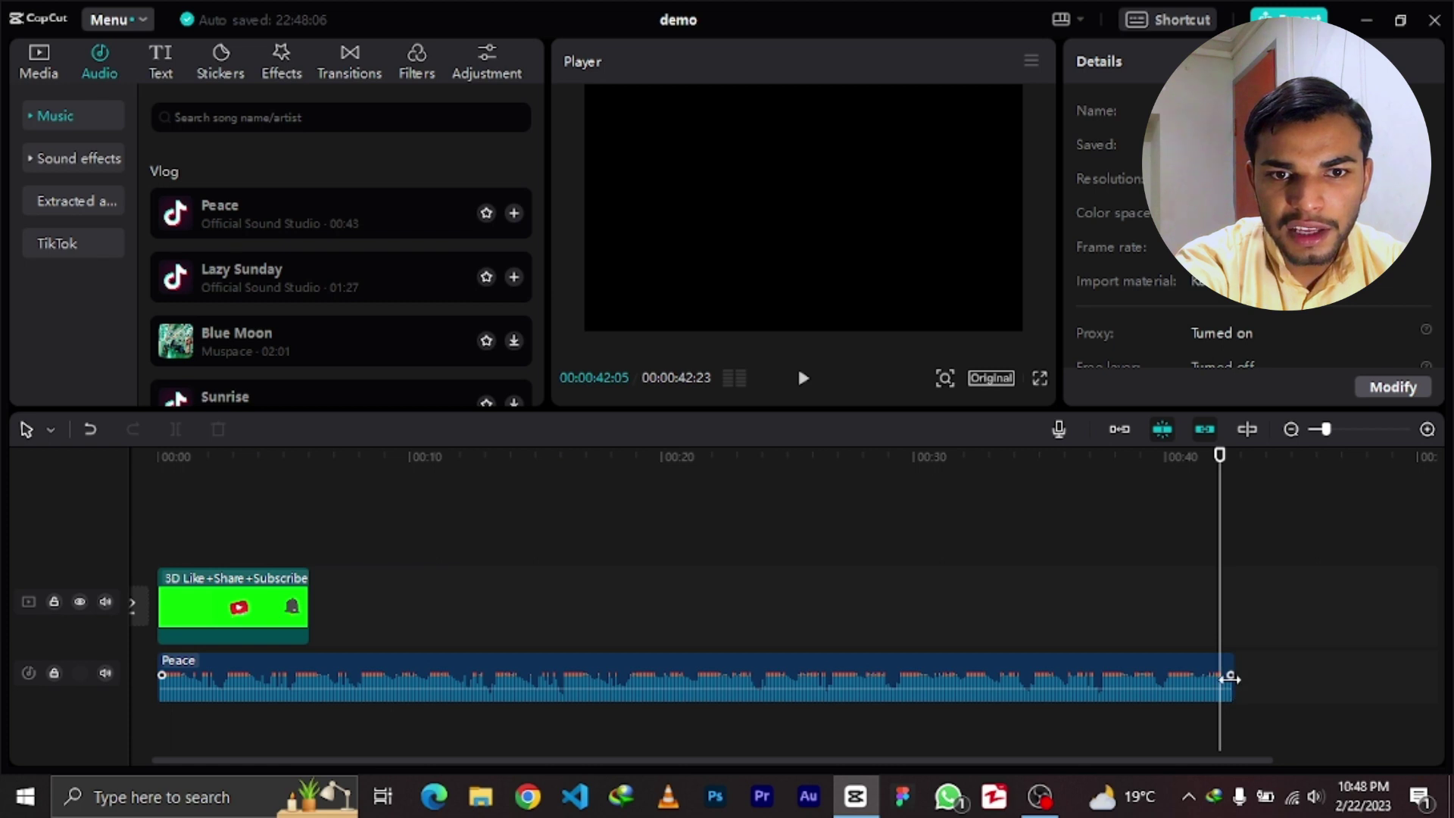
drag(1233, 681, 311, 688)
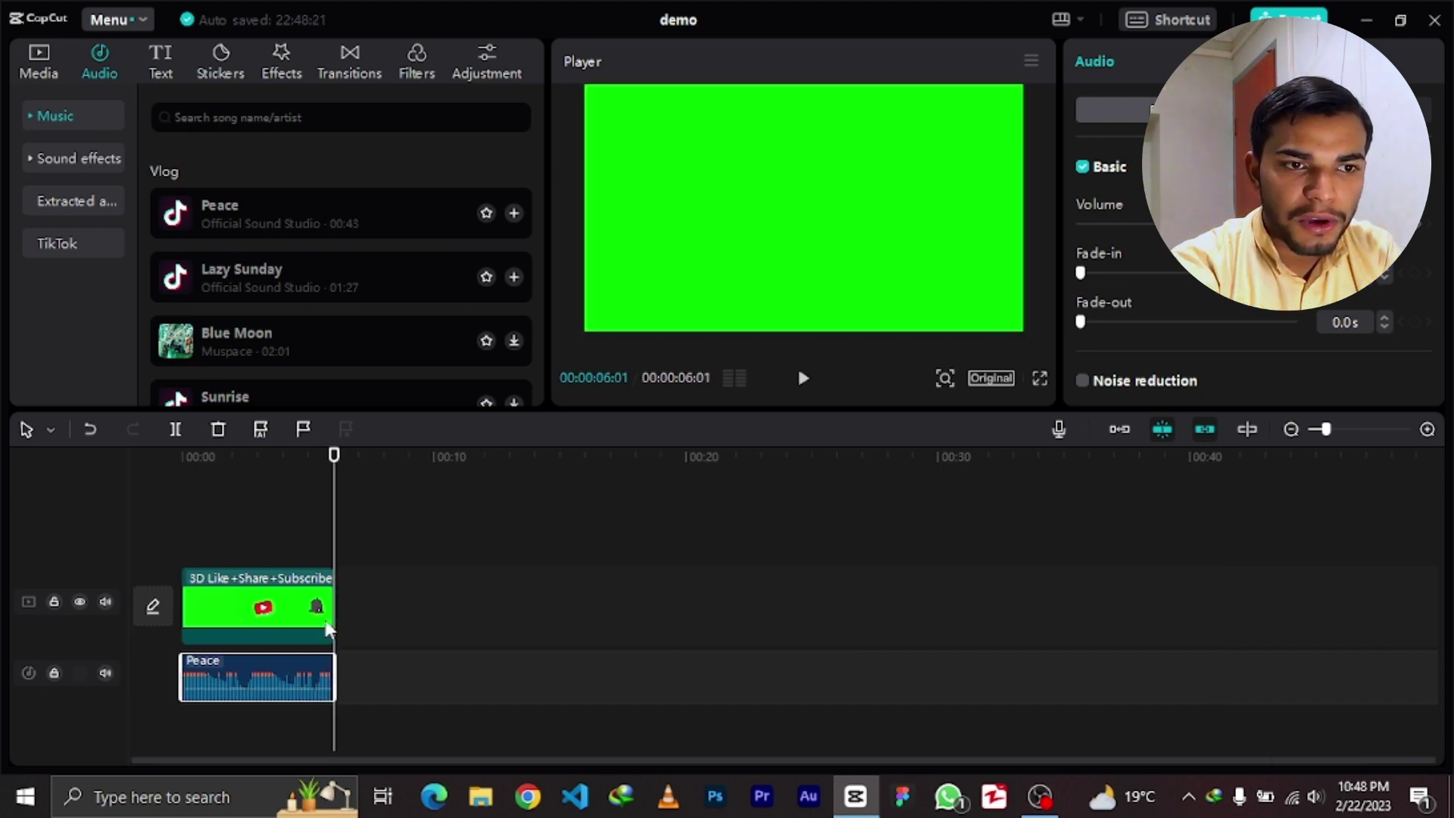
mouse_move(332, 685)
mouse_down()
mouse_move(600, 678)
mouse_move(331, 680)
mouse_up()
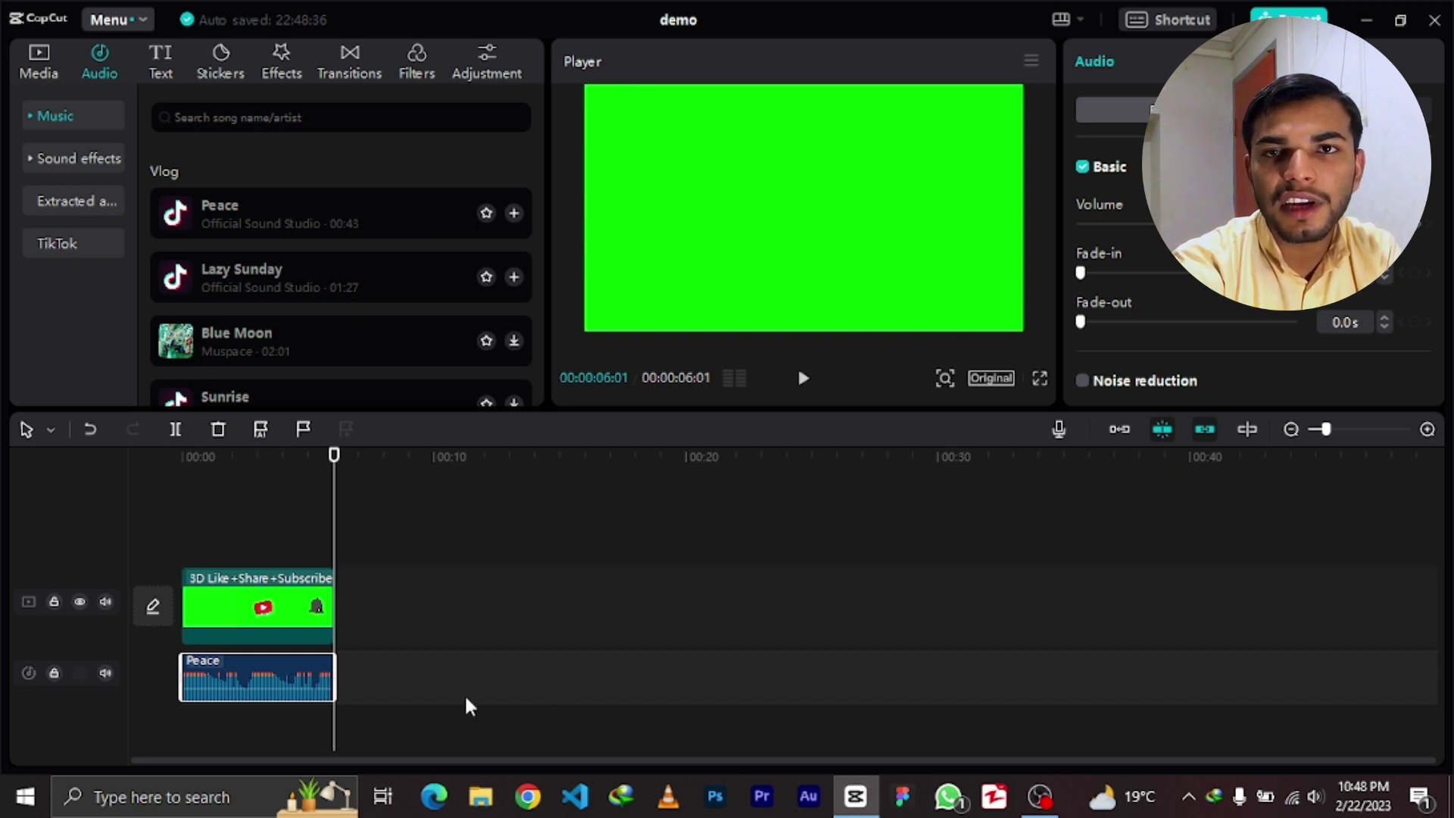
- Extend the Peace track to about 14 seconds, then split it at the video clip's end and delete the excess part
drag(334, 685, 534, 690)
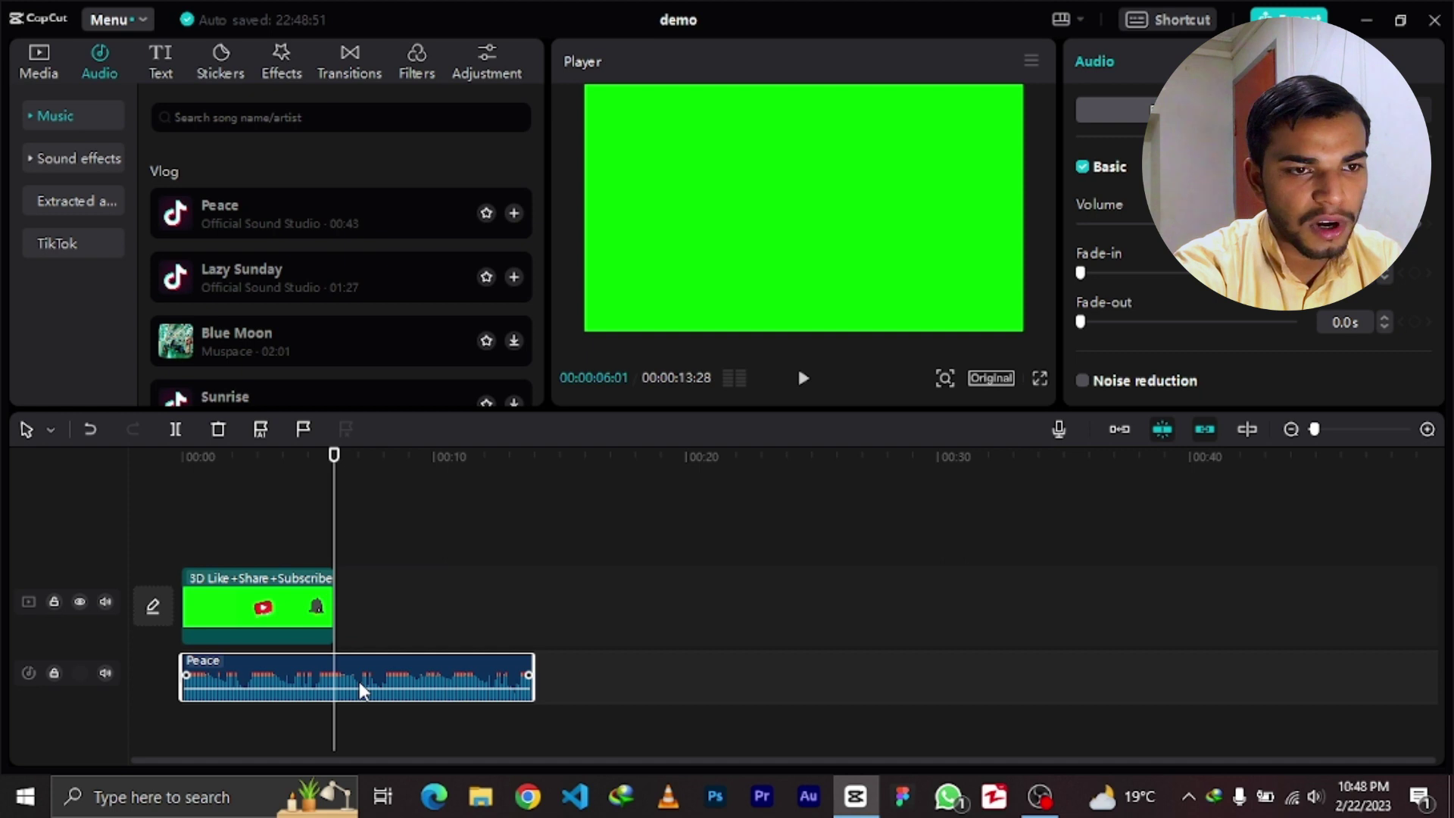
key(ctrl+b)
key(Delete)
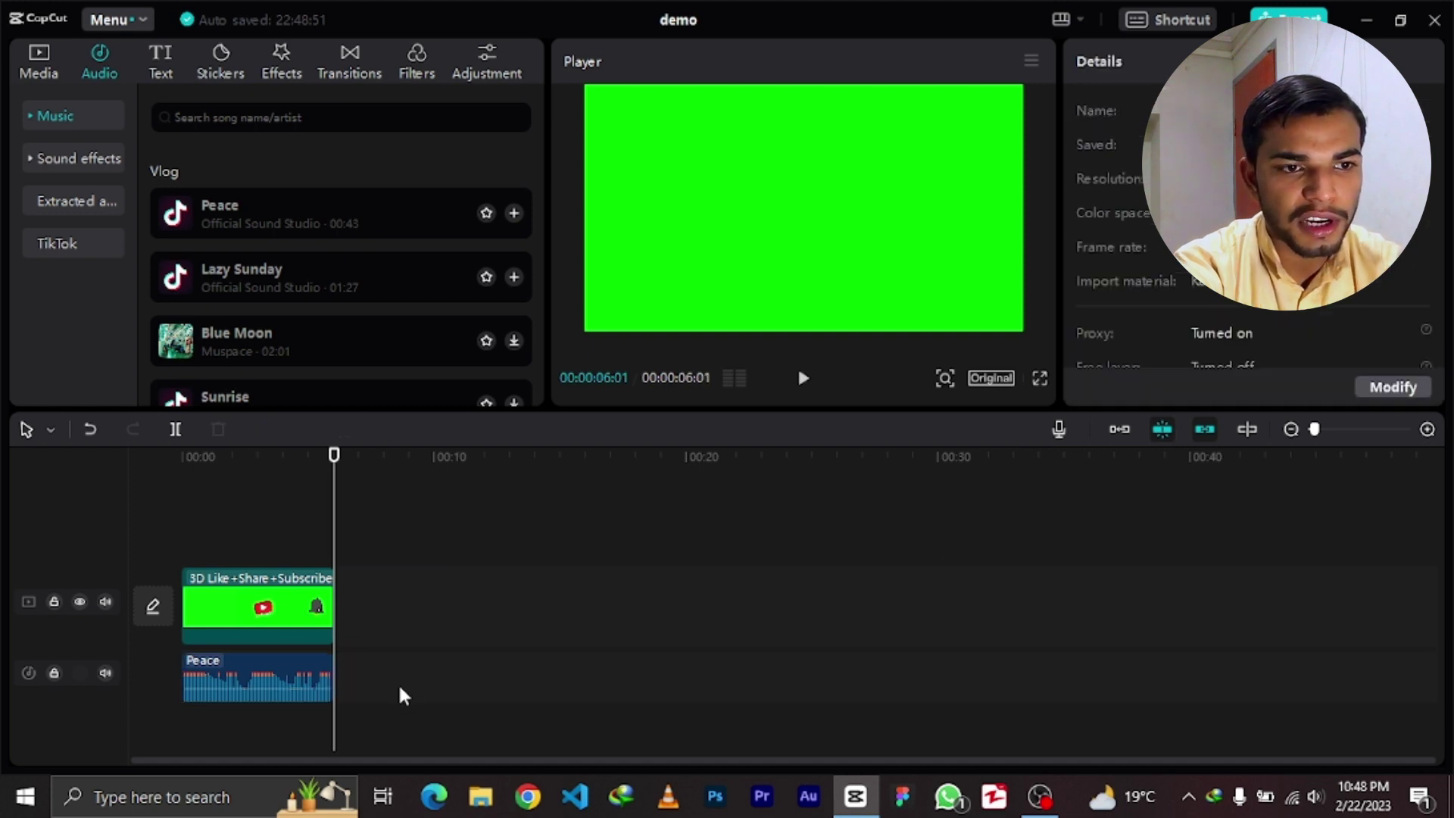
- Extend the Peace track again to about 14 seconds and trim it back to the video clip's end
drag(336, 684, 543, 676)
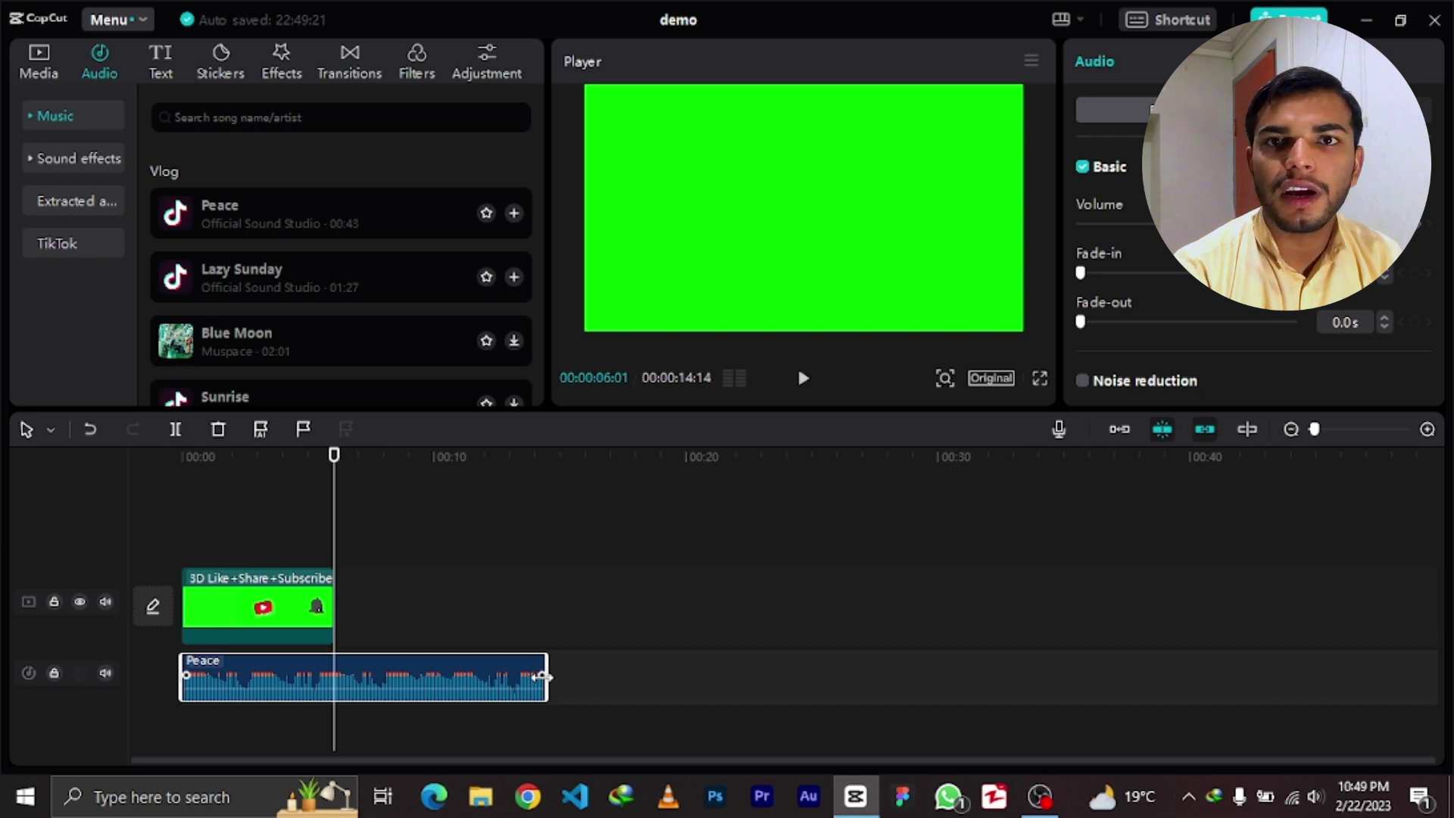
drag(543, 676, 334, 677)
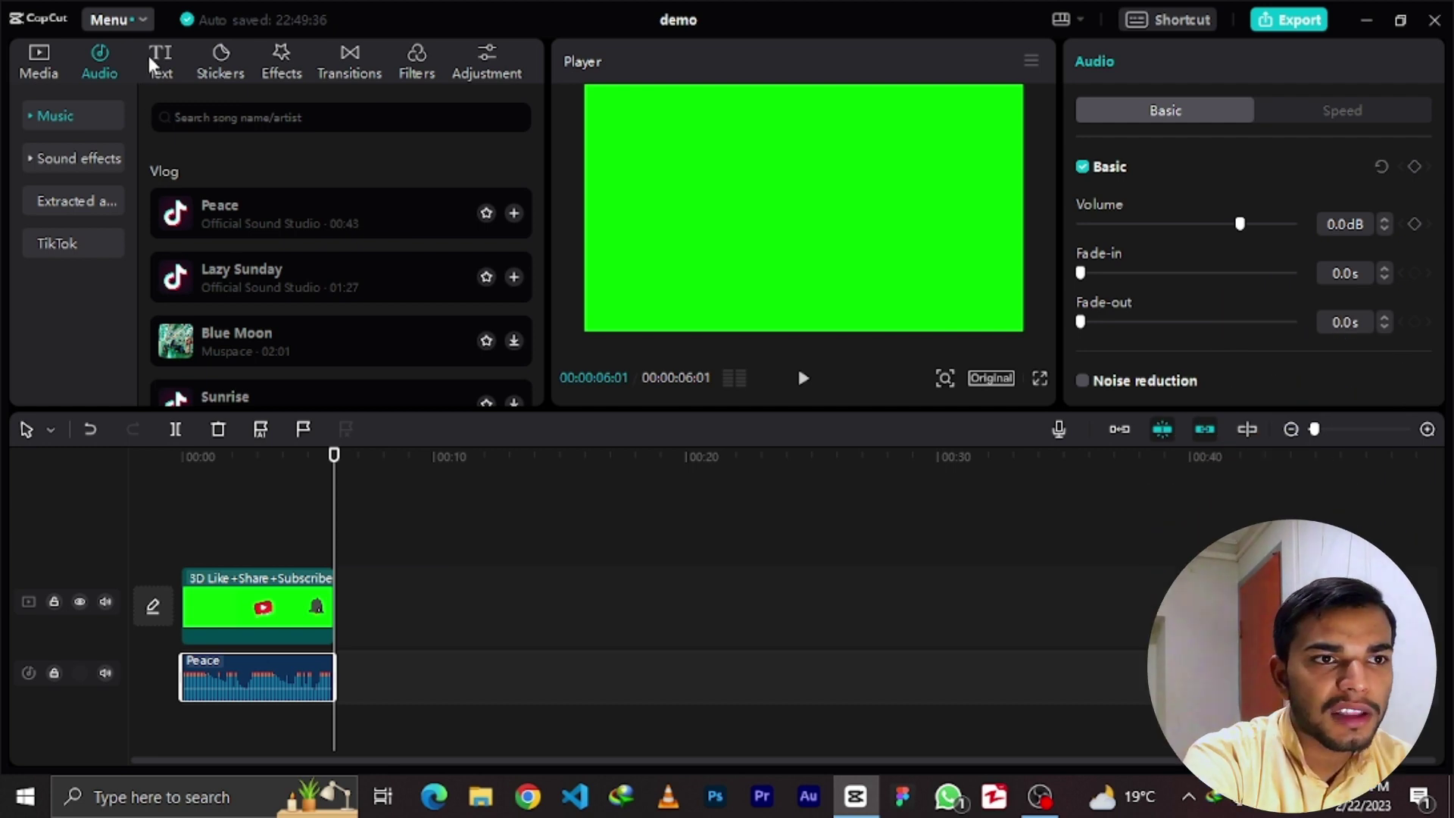
- Clear the video and music from the timeline and add the 17-second clip of two women being filmed by a phone
click(161, 58)
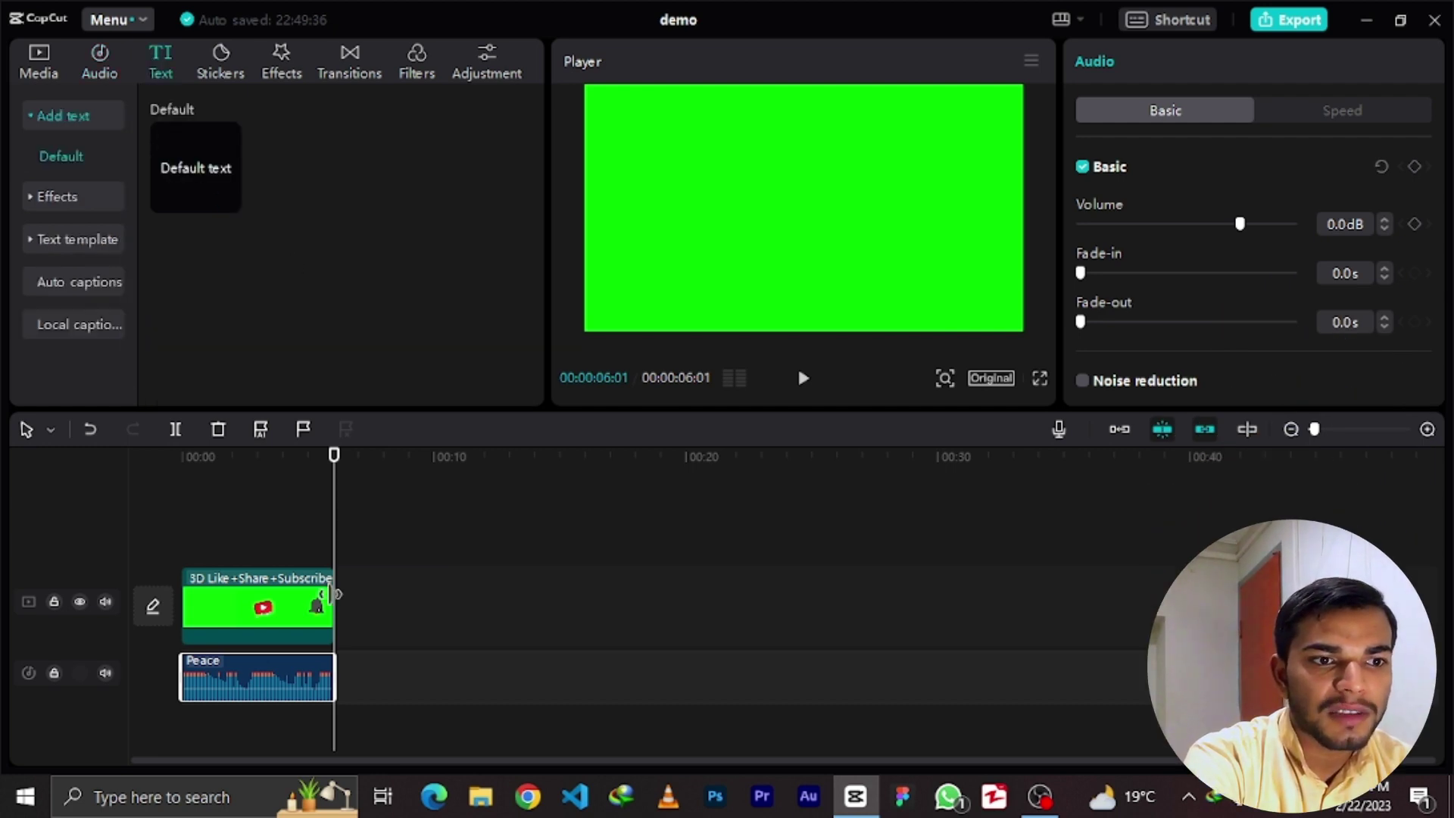
drag(250, 543, 265, 693)
key(Delete)
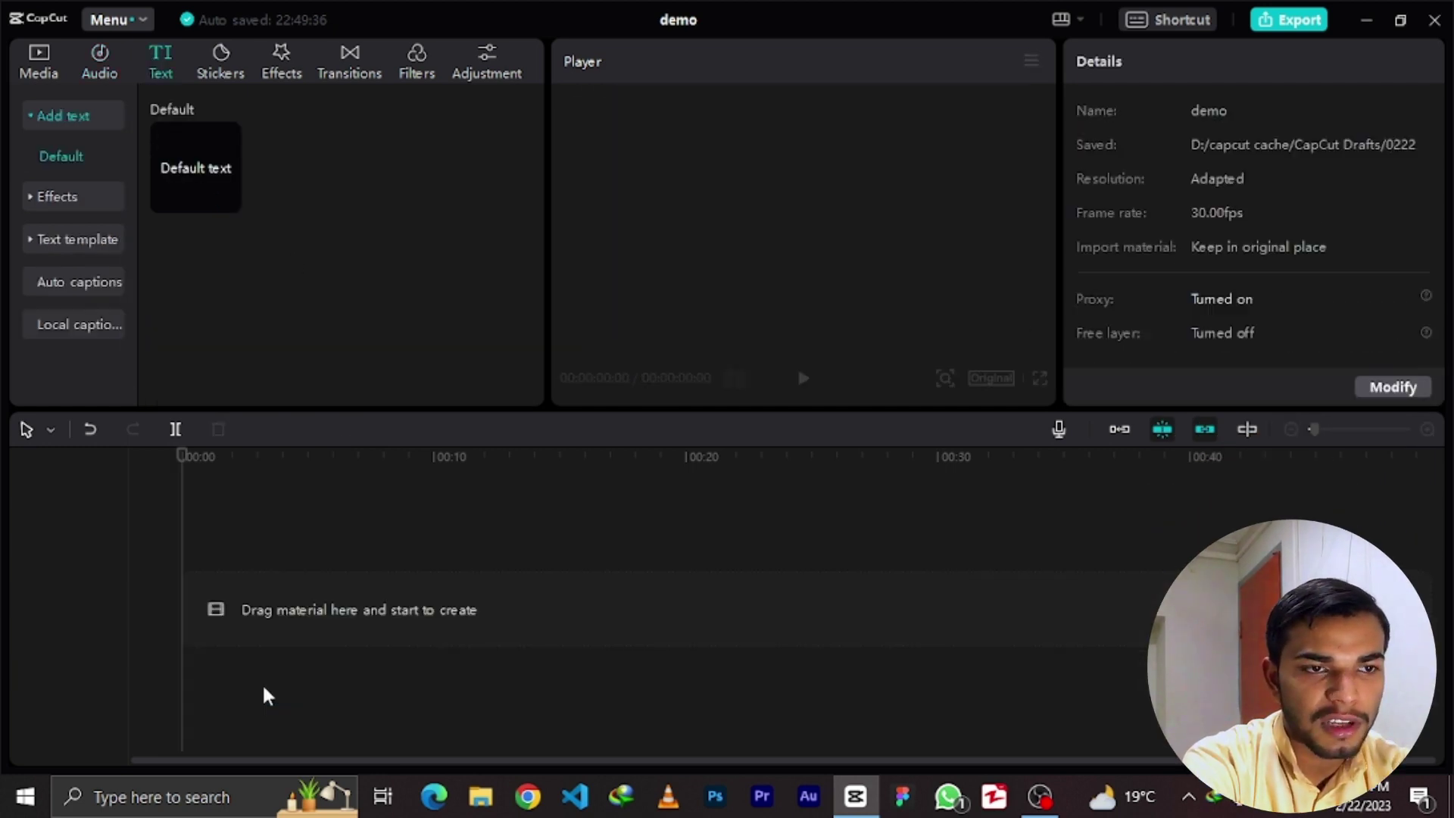
click(43, 54)
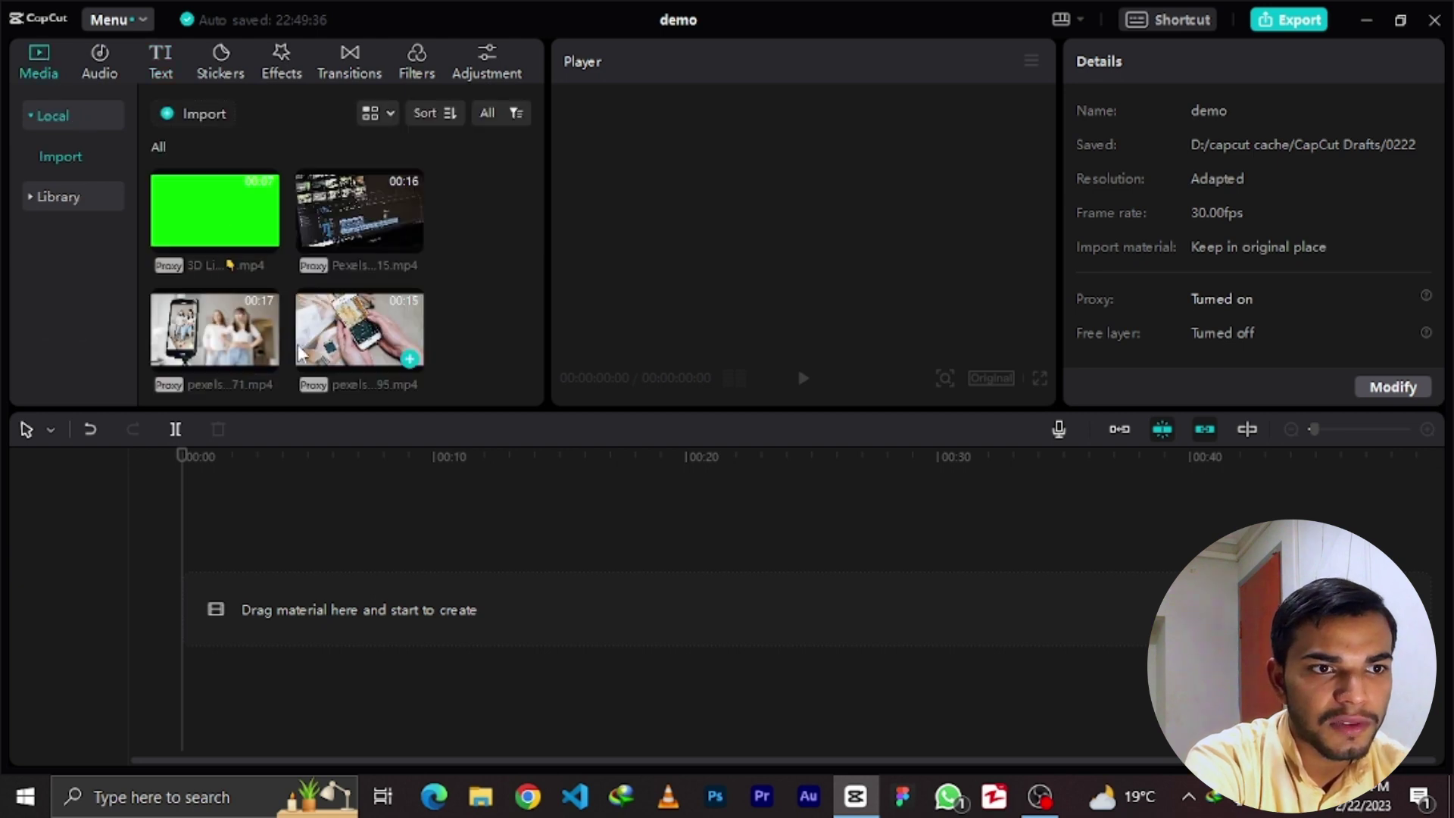
scroll(310, 314, down, 2)
drag(227, 216, 186, 619)
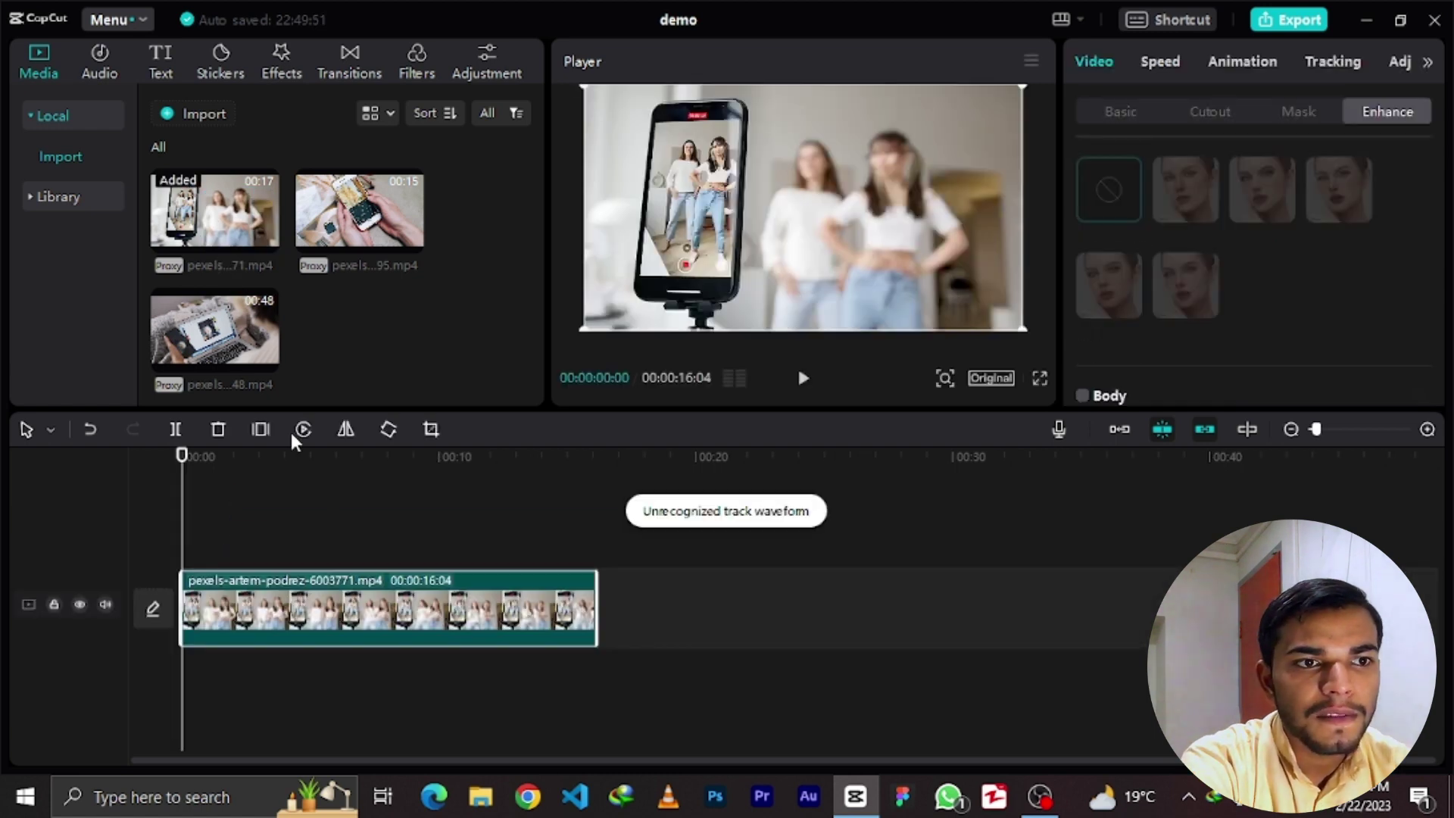
- Browse the trending text effects and try out a few of the ART styles
click(162, 54)
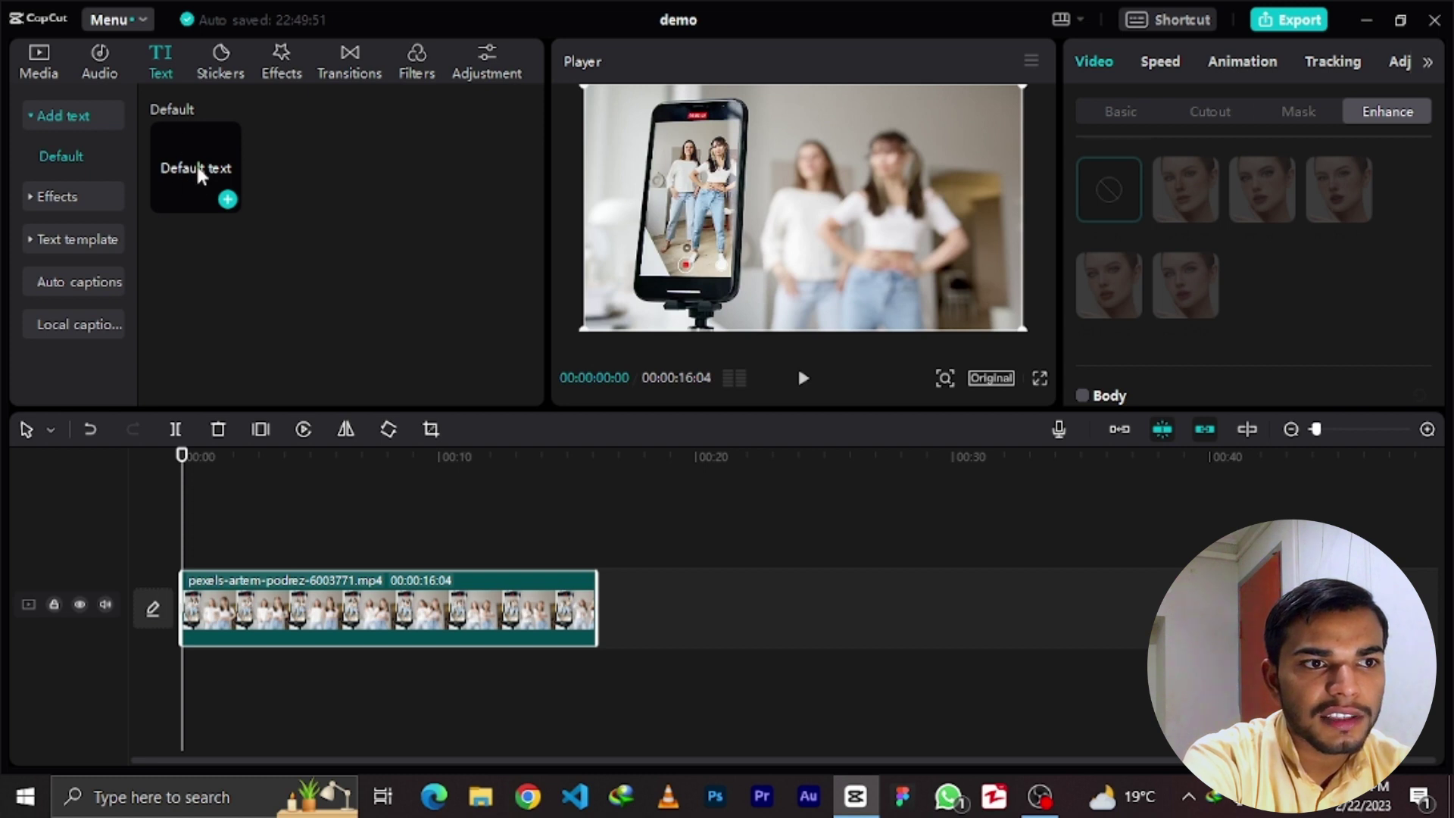
click(56, 196)
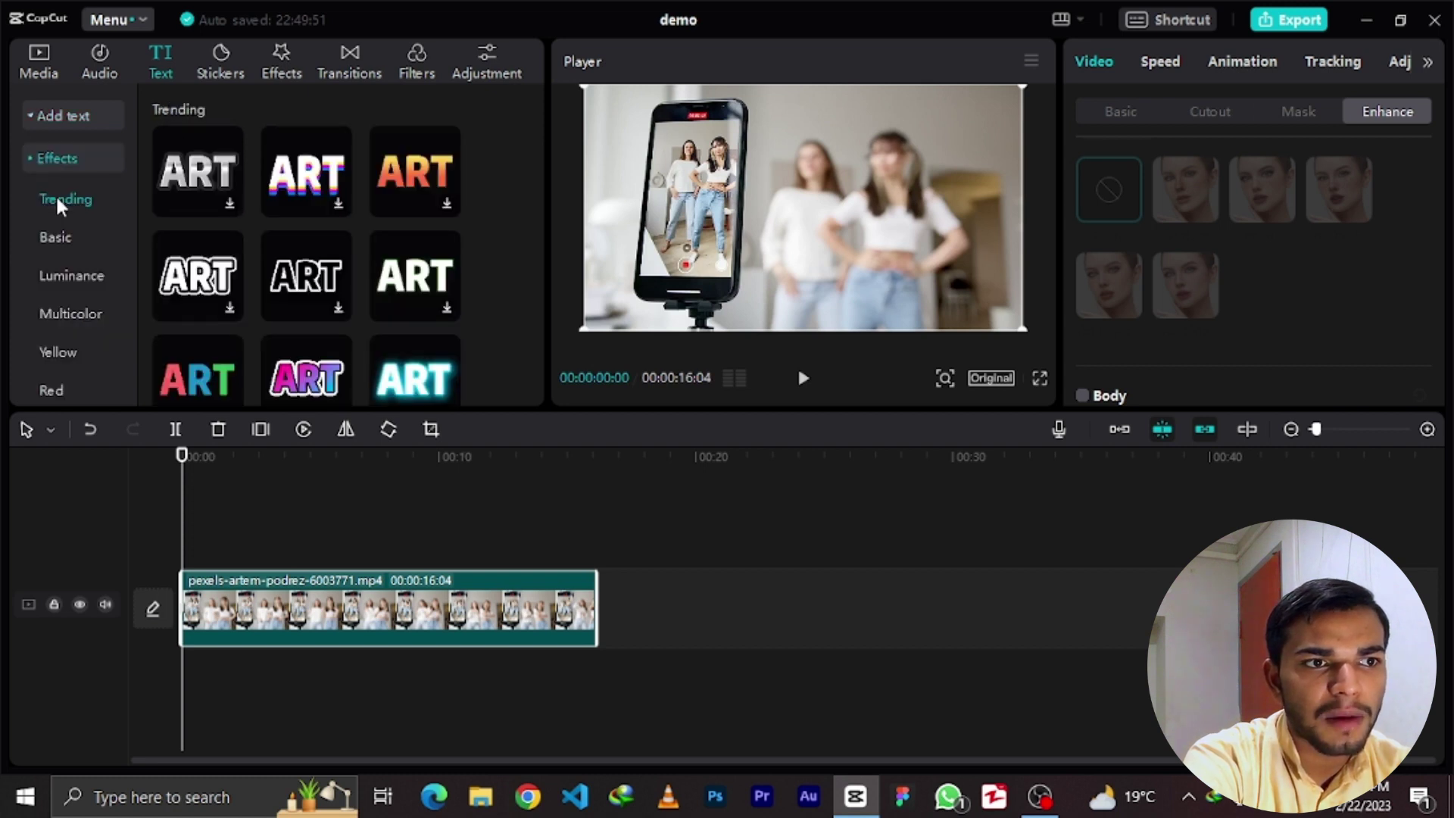
click(191, 215)
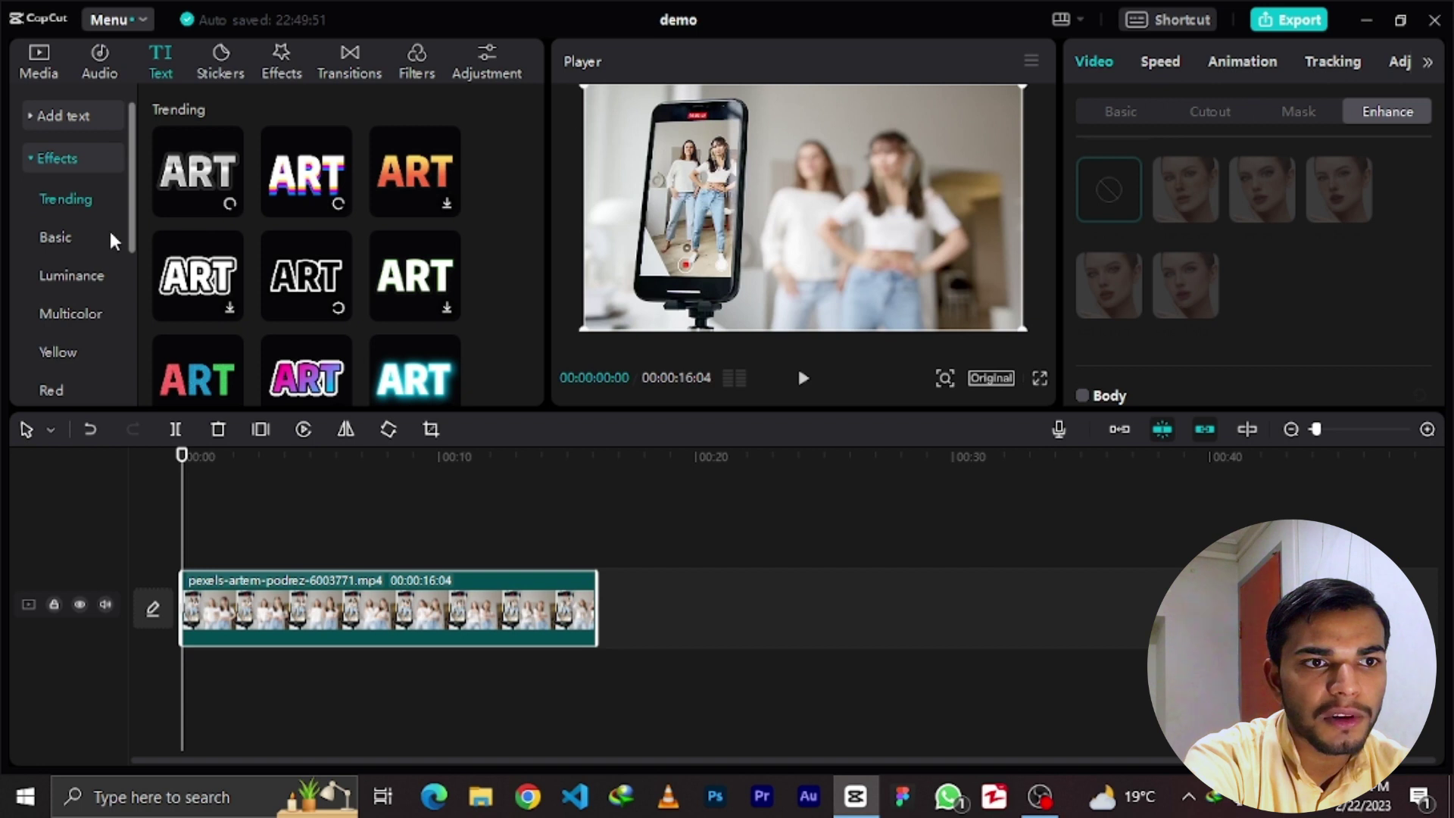
click(216, 235)
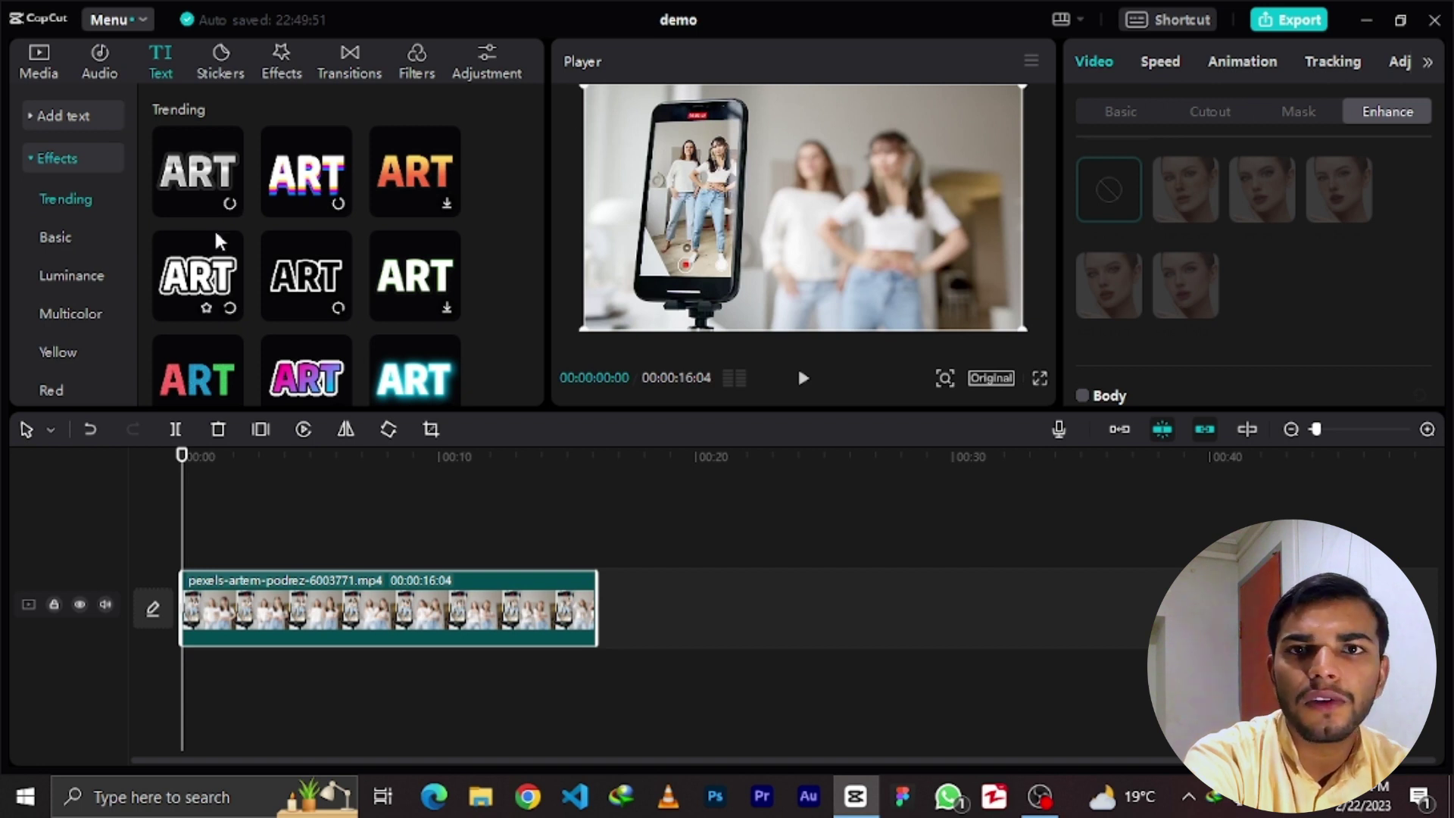
- Add the white phone-number bubble from the trending text templates above the video clip, near its start
click(35, 166)
click(63, 212)
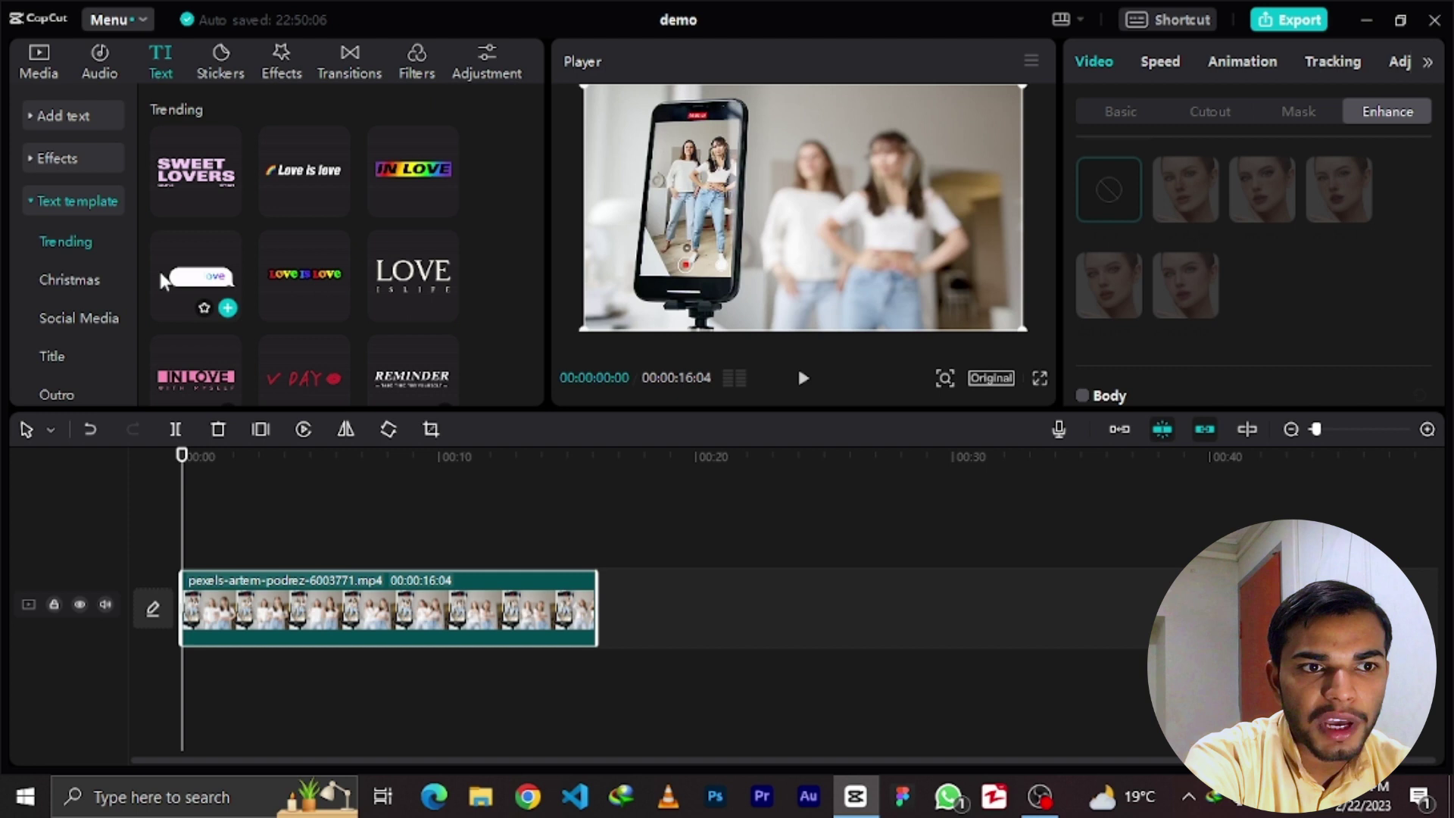
scroll(444, 280, down, 3)
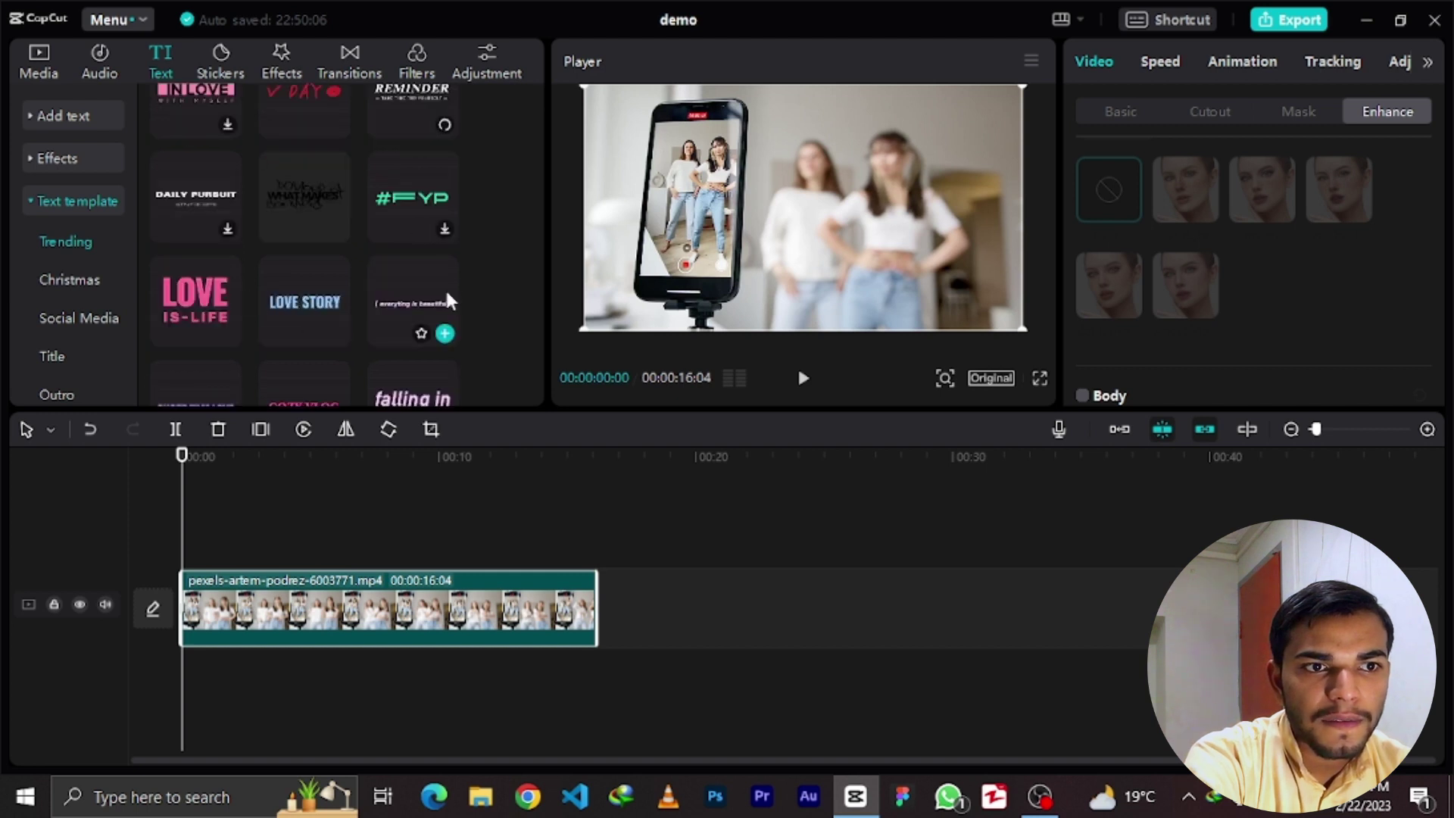
scroll(447, 296, down, 3)
scroll(444, 287, down, 2)
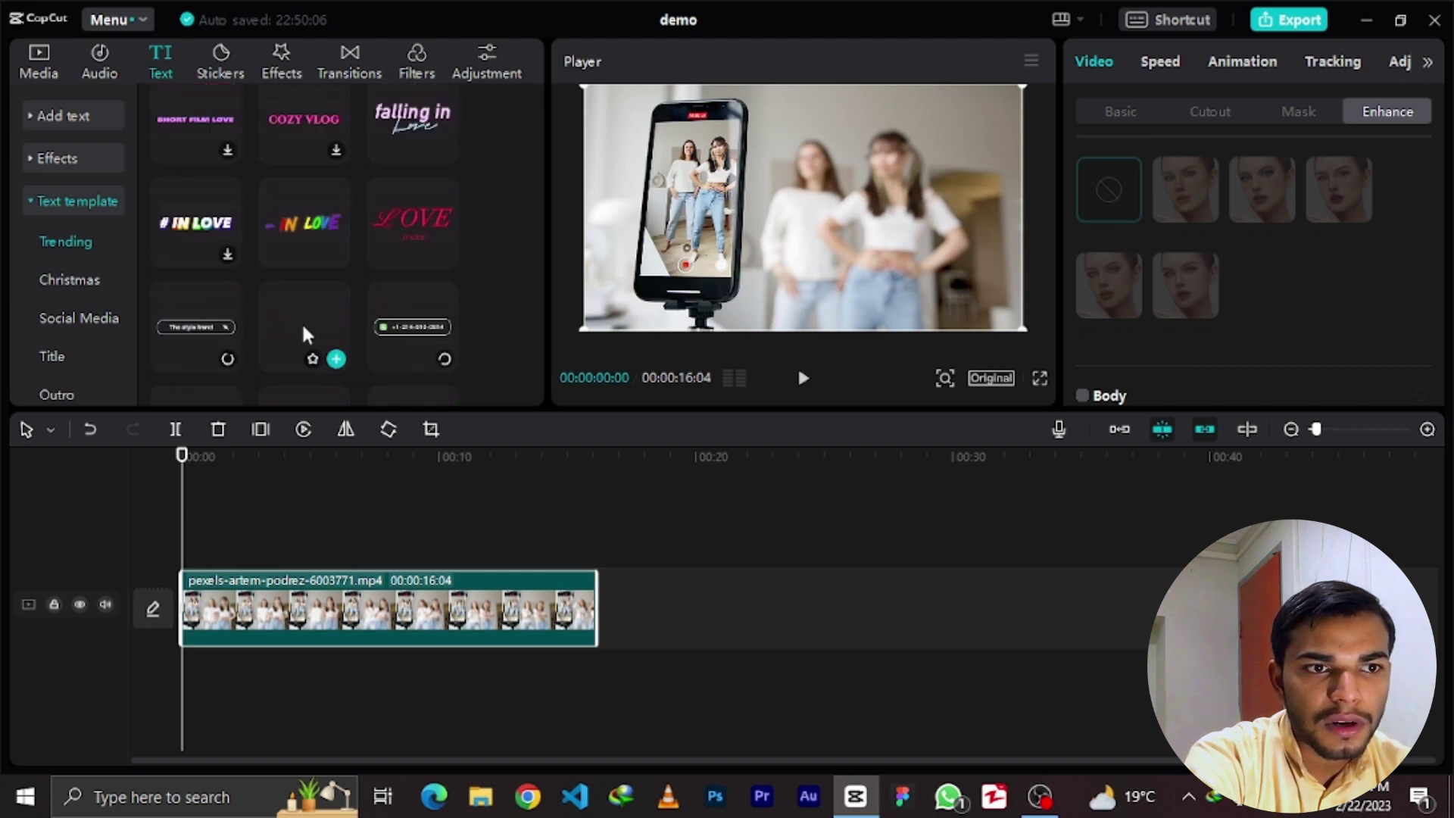
drag(306, 309, 201, 538)
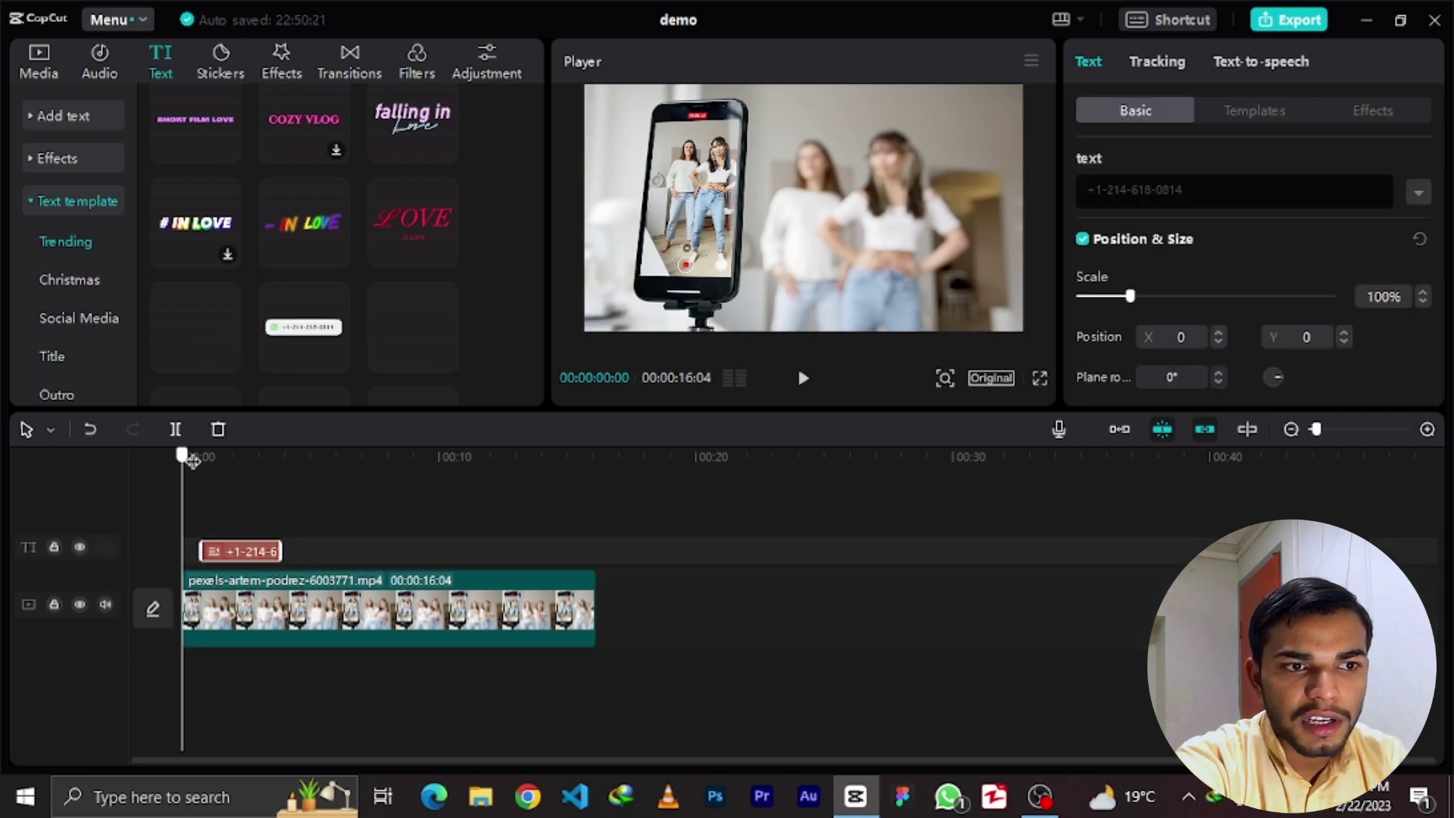
- Bring the text template into view at about 1.5 seconds and replace its placeholder phone number with a person's first name
click(217, 460)
drag(217, 467, 220, 468)
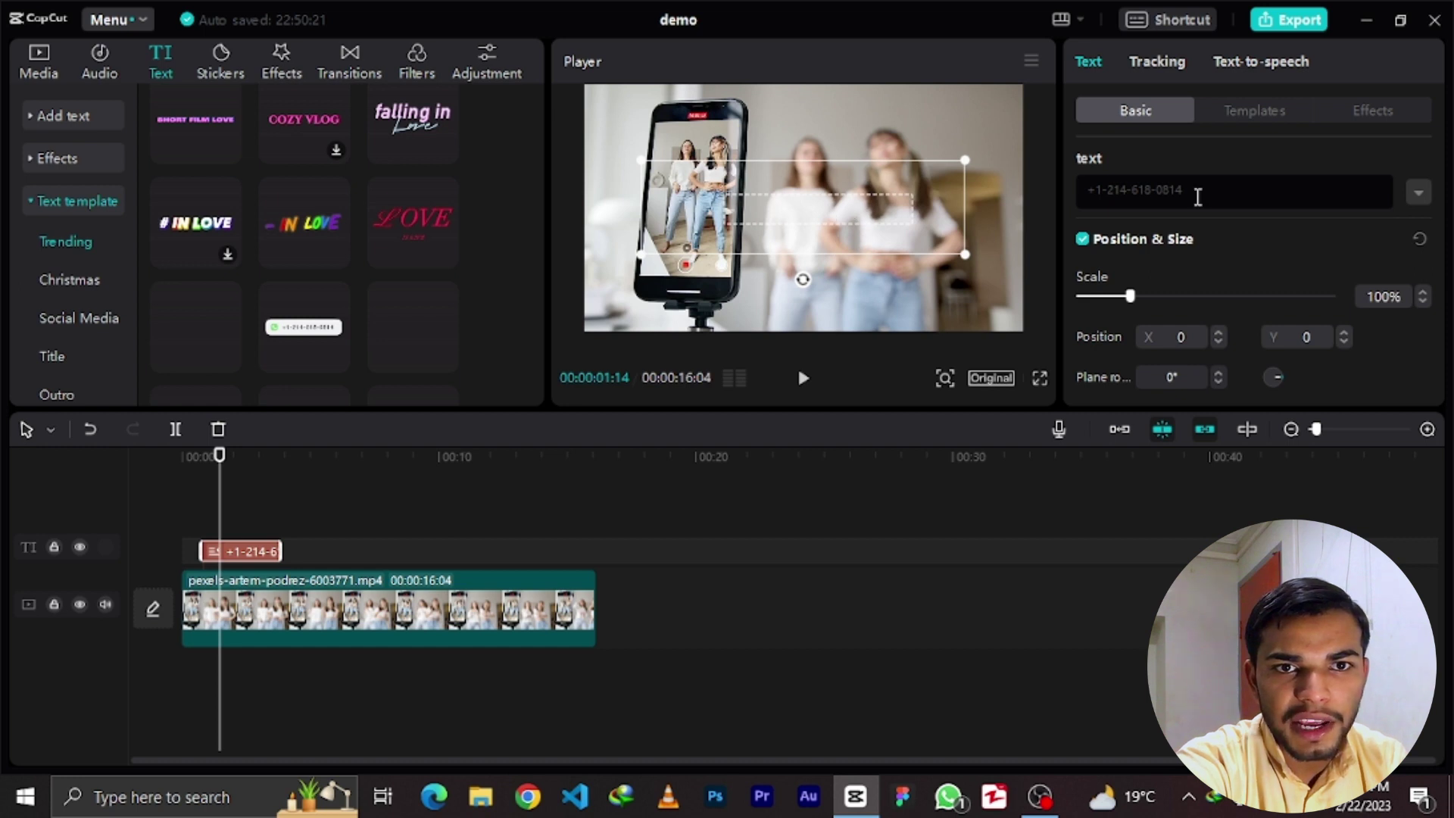
drag(1183, 189, 1110, 186)
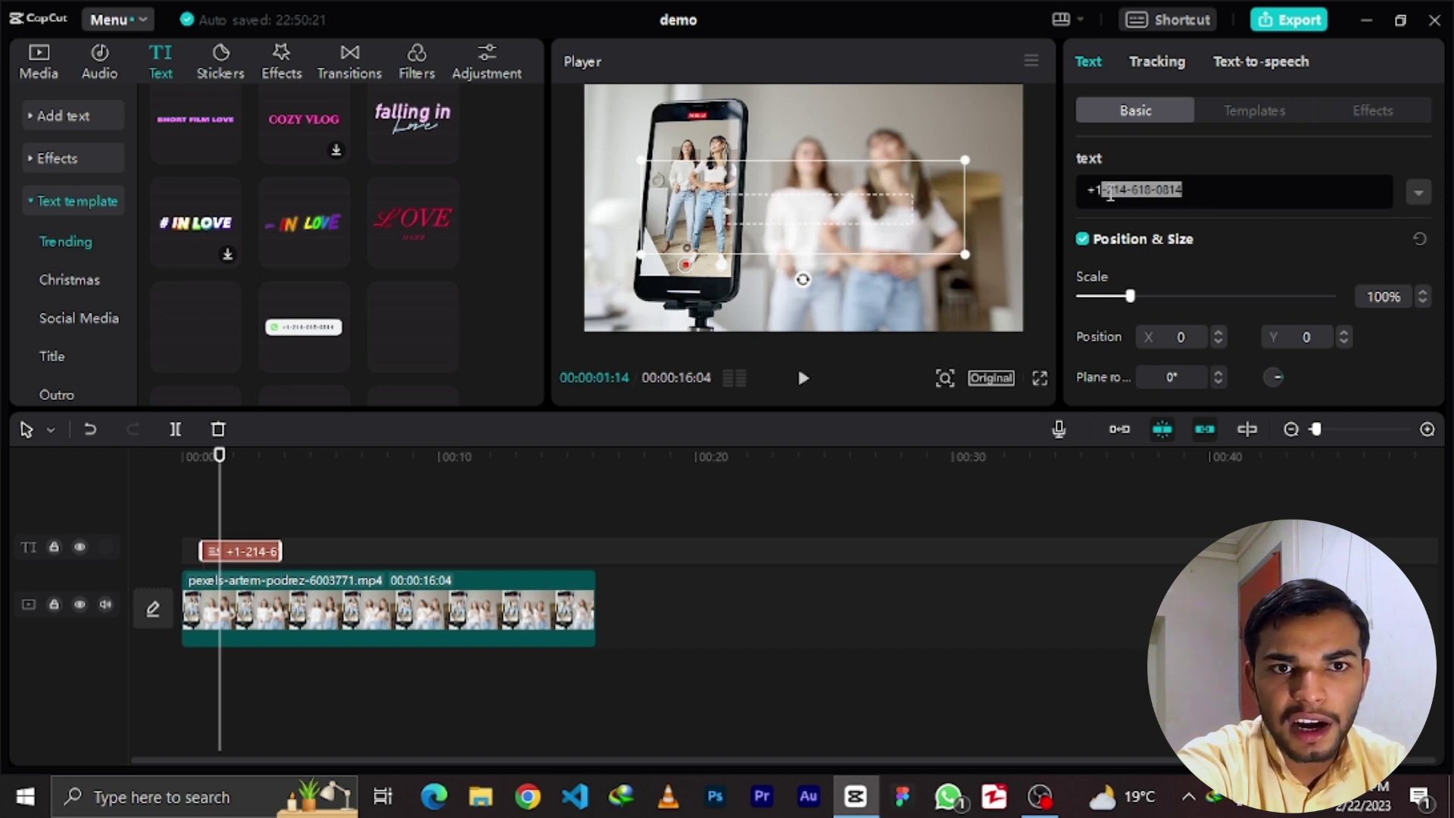
drag(1198, 202, 1120, 201)
click(1091, 200)
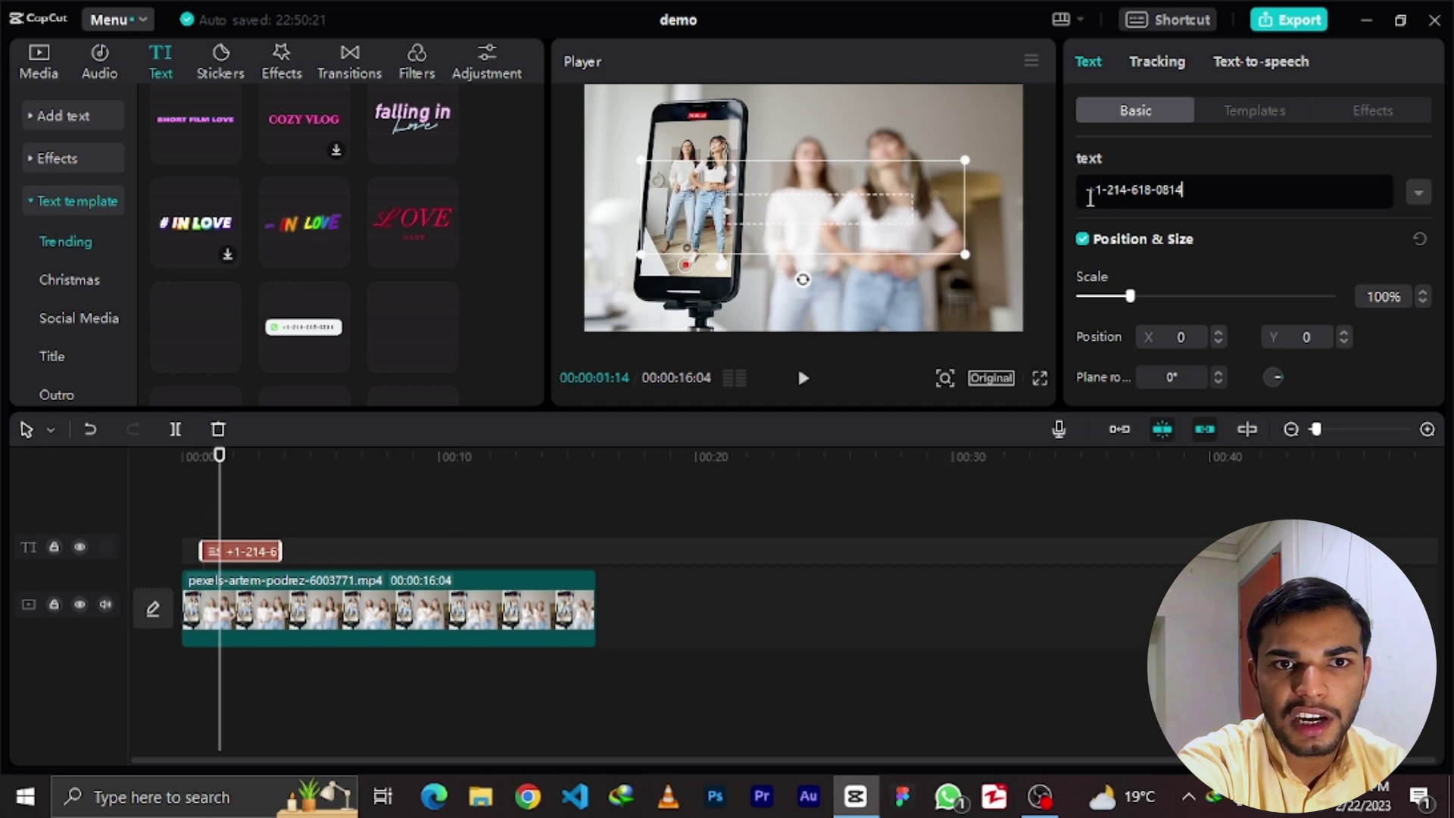
key(ctrl+a)
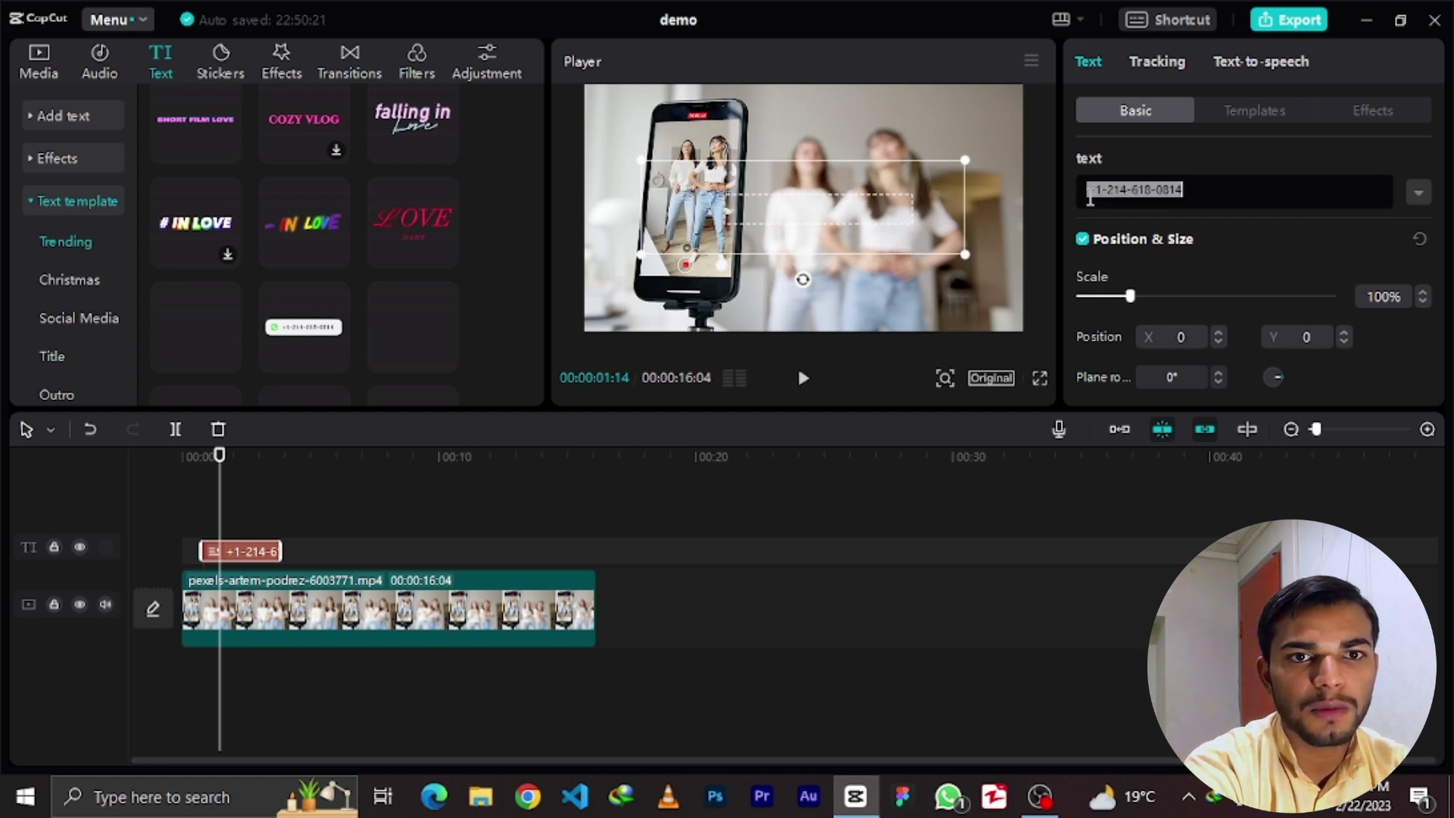
text(Usama a)
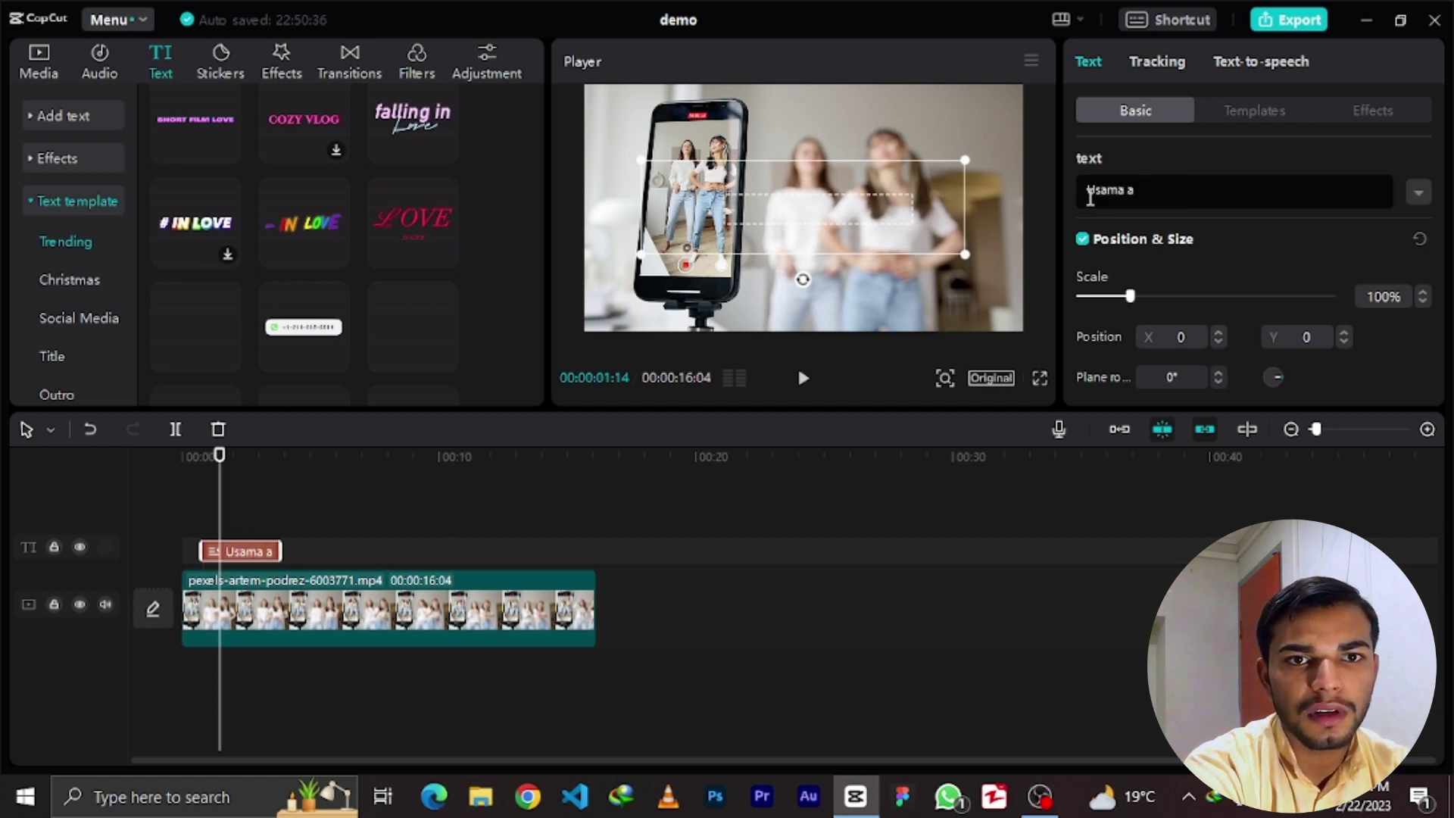
key(BackSpace)
key(BackSpace)
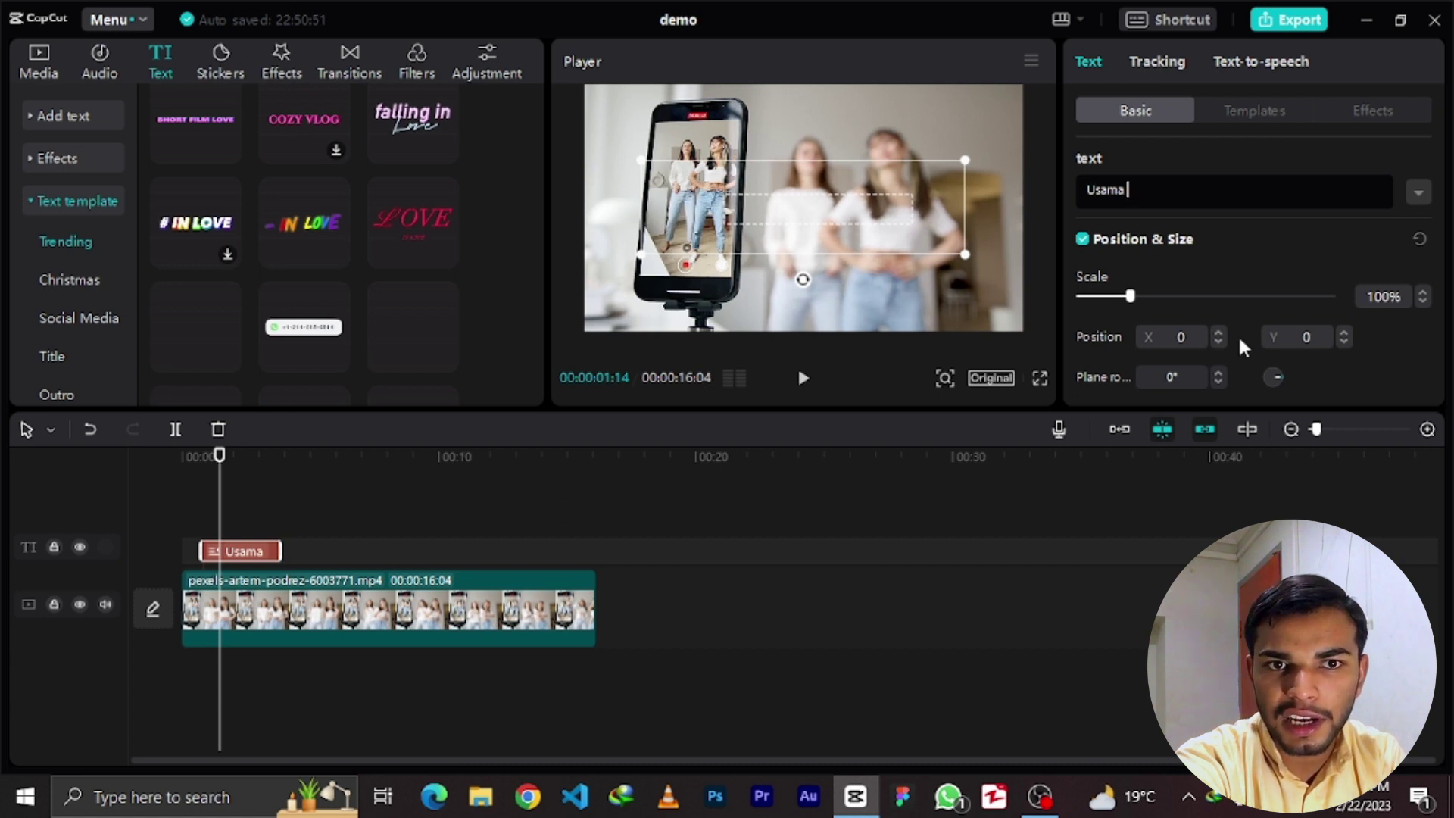
- Expand the template's text formatting options and set the text to bold in black
click(1419, 191)
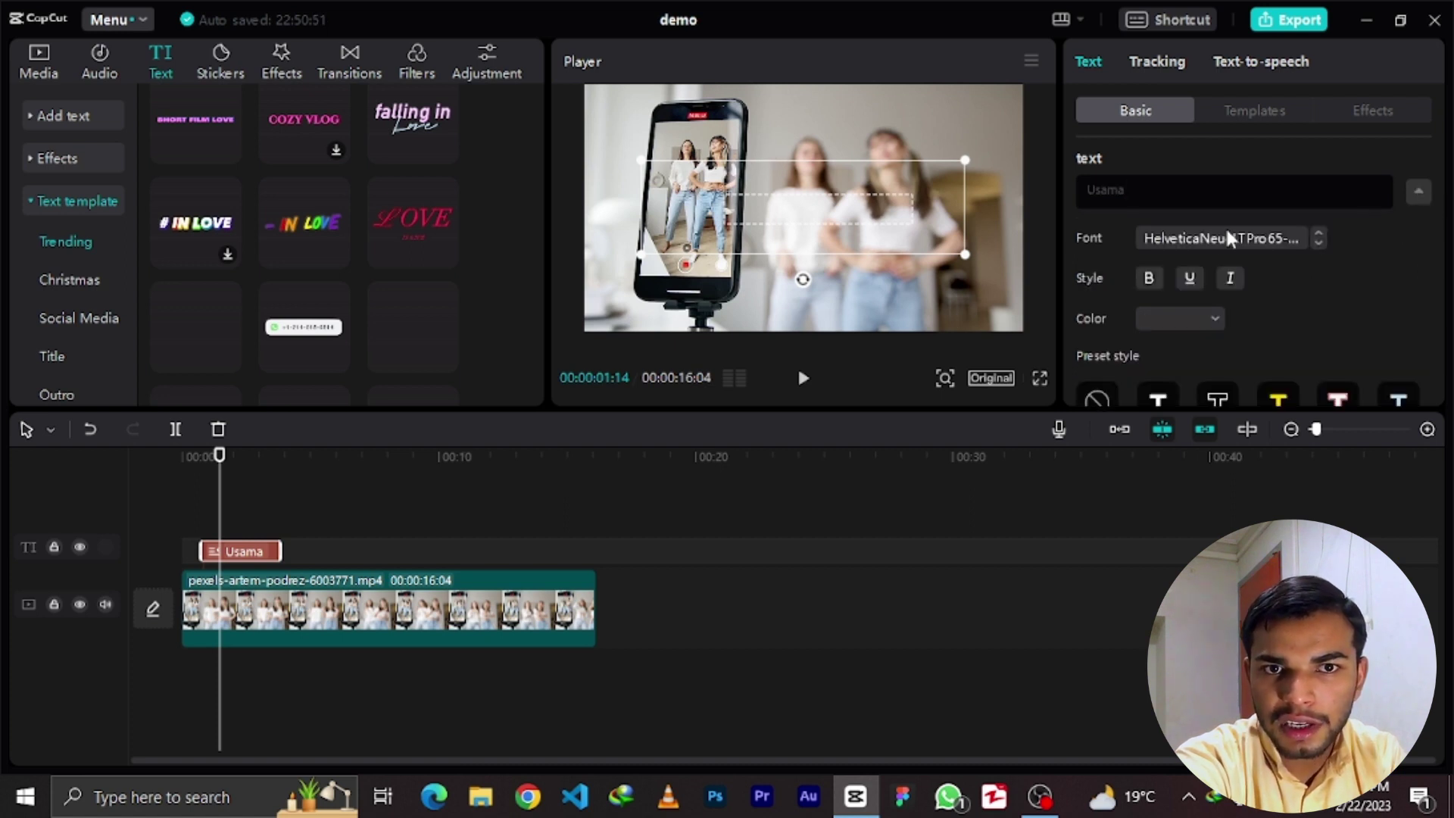
click(1148, 279)
click(1188, 292)
click(1215, 320)
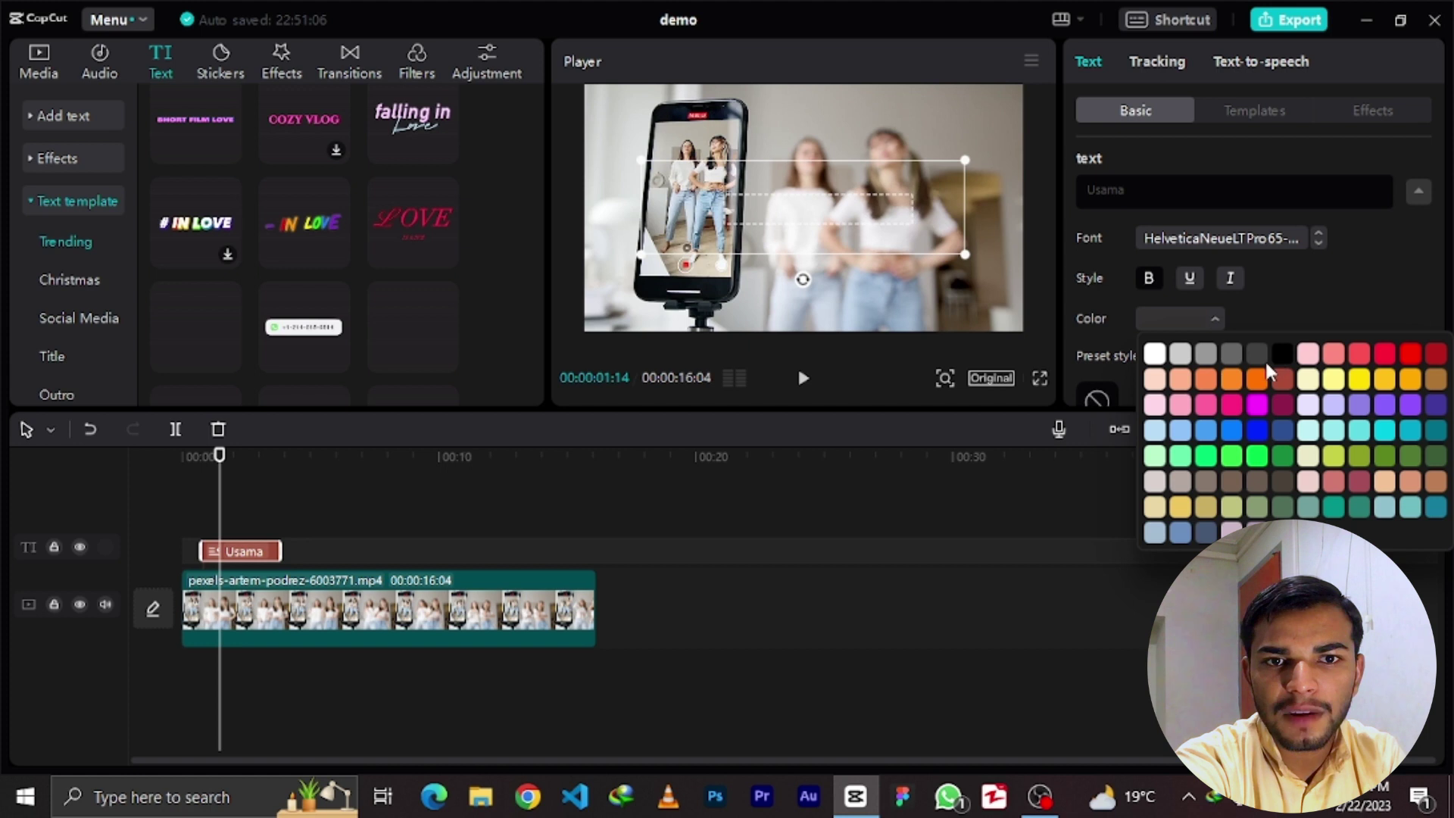
click(1281, 355)
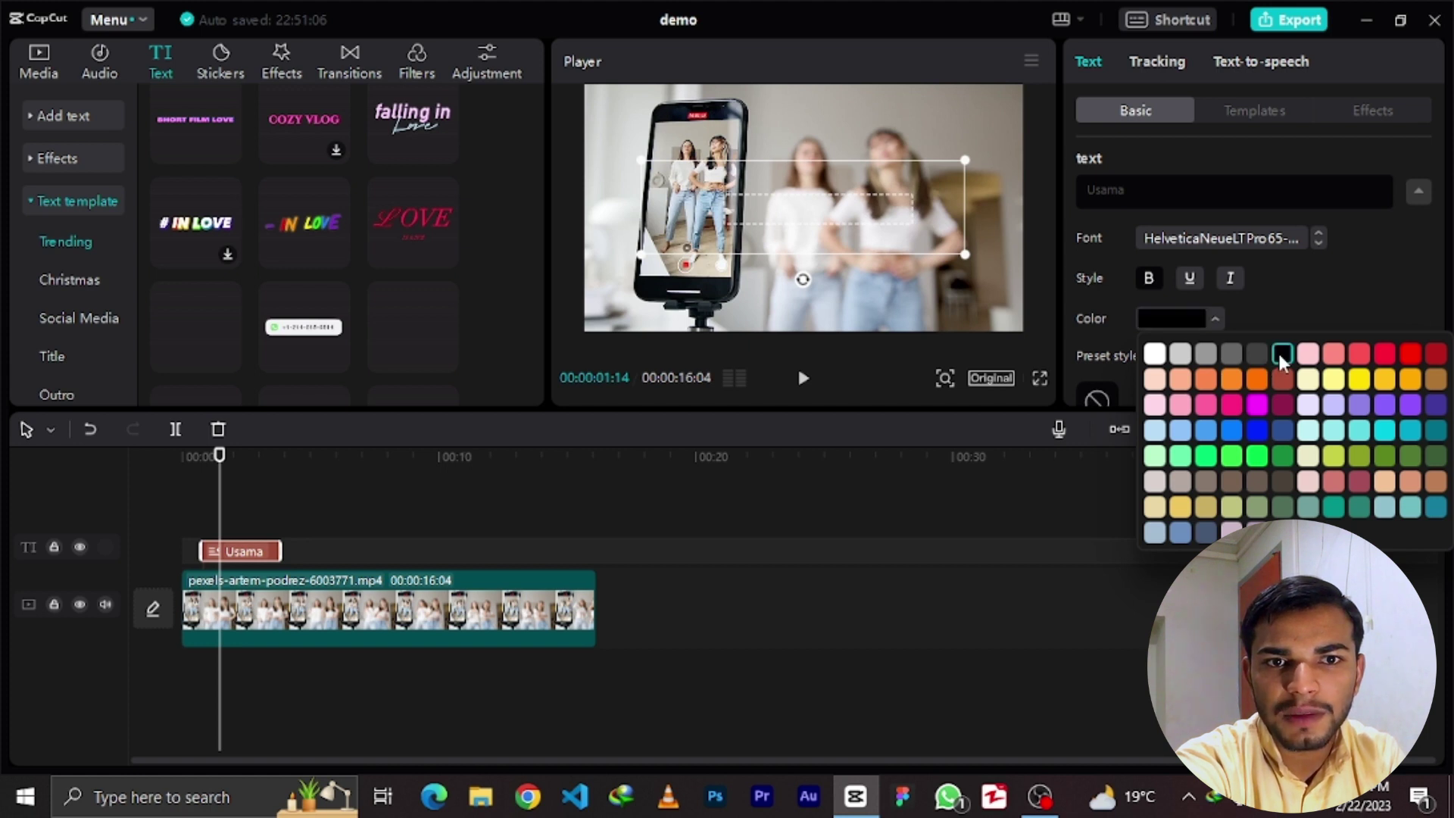
scroll(1284, 341, down, 3)
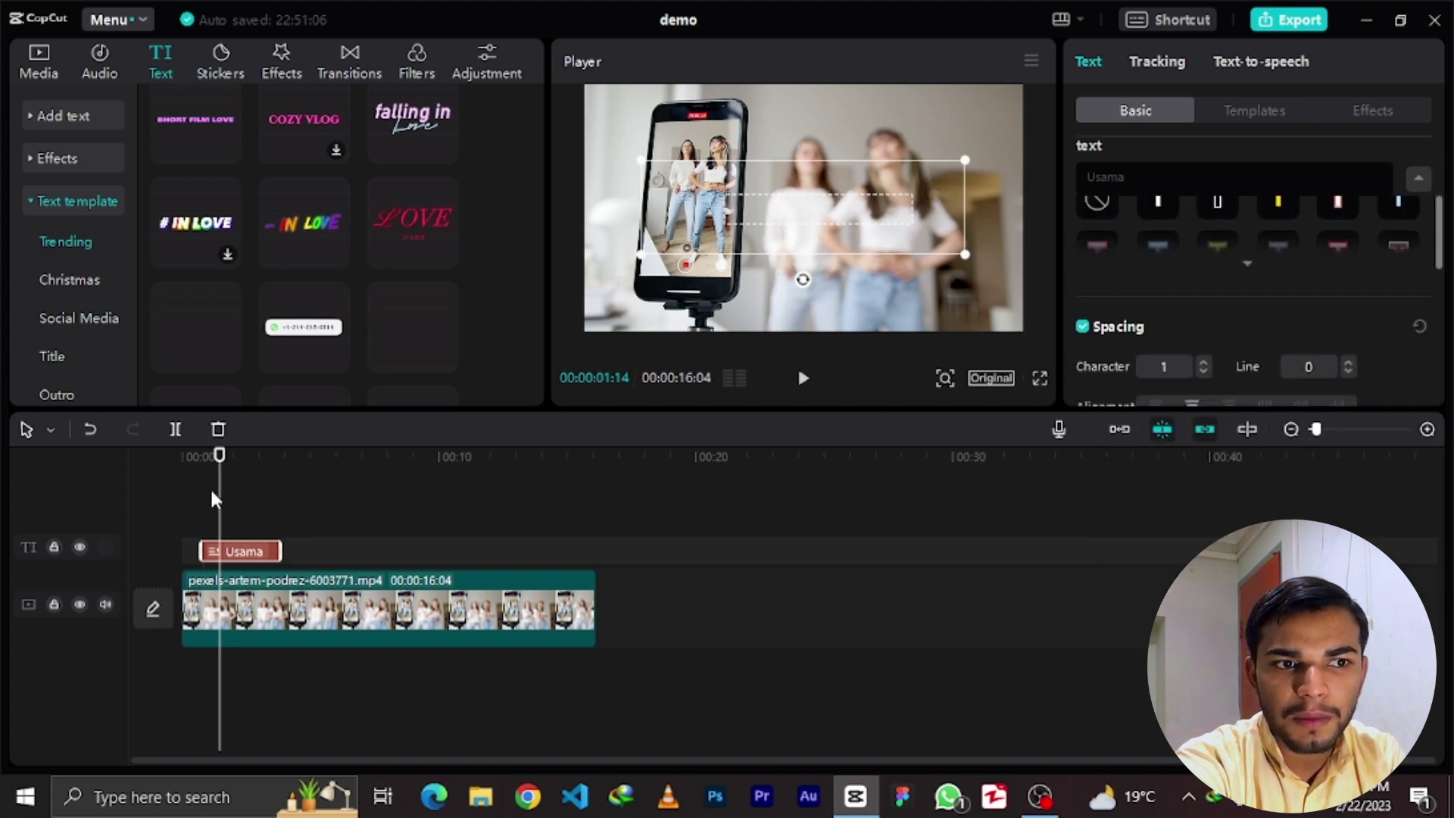
- Play the section with the text template, then extend the template's end to about the 9-second mark
click(803, 379)
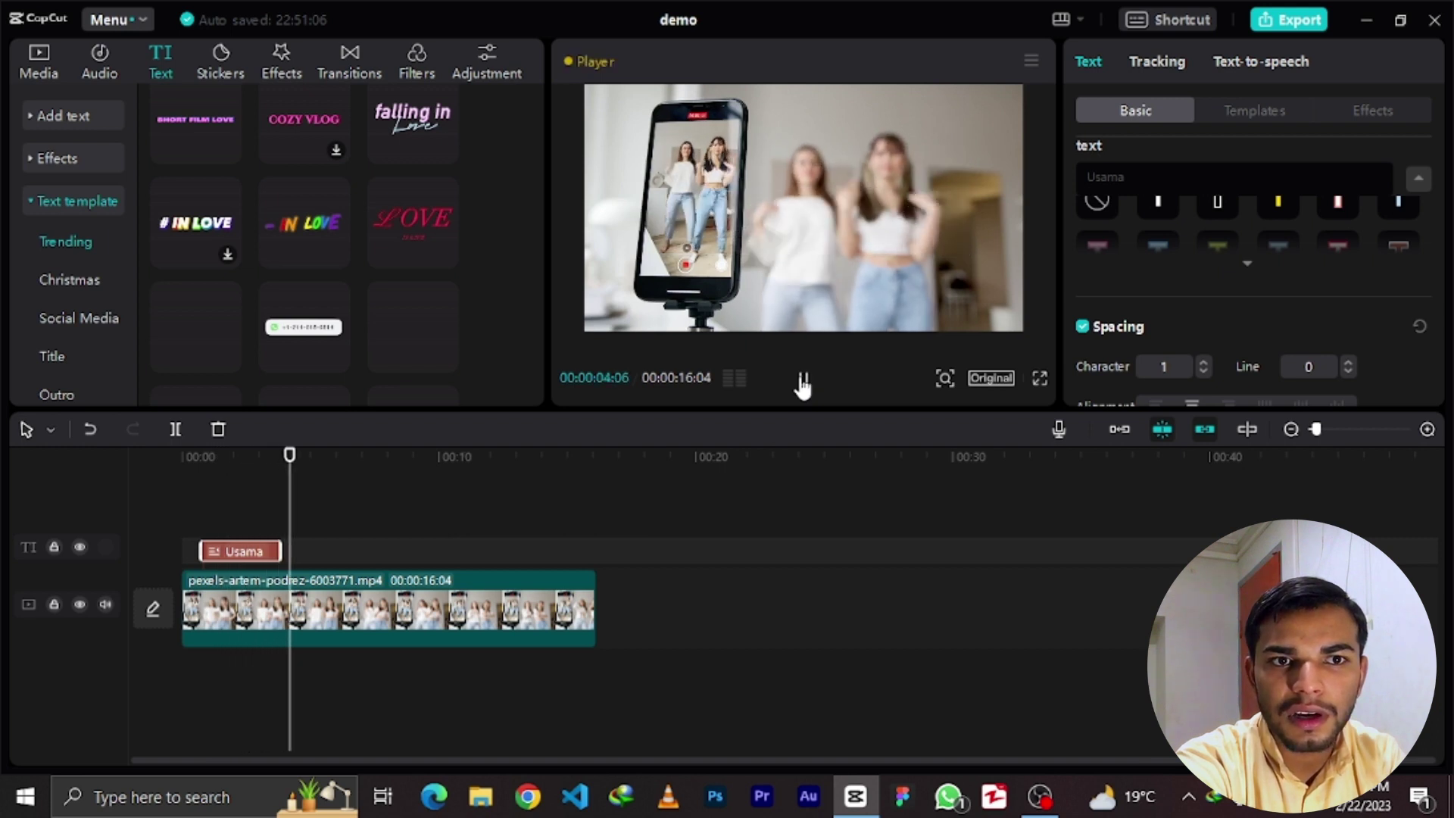
key(space)
drag(274, 555, 418, 553)
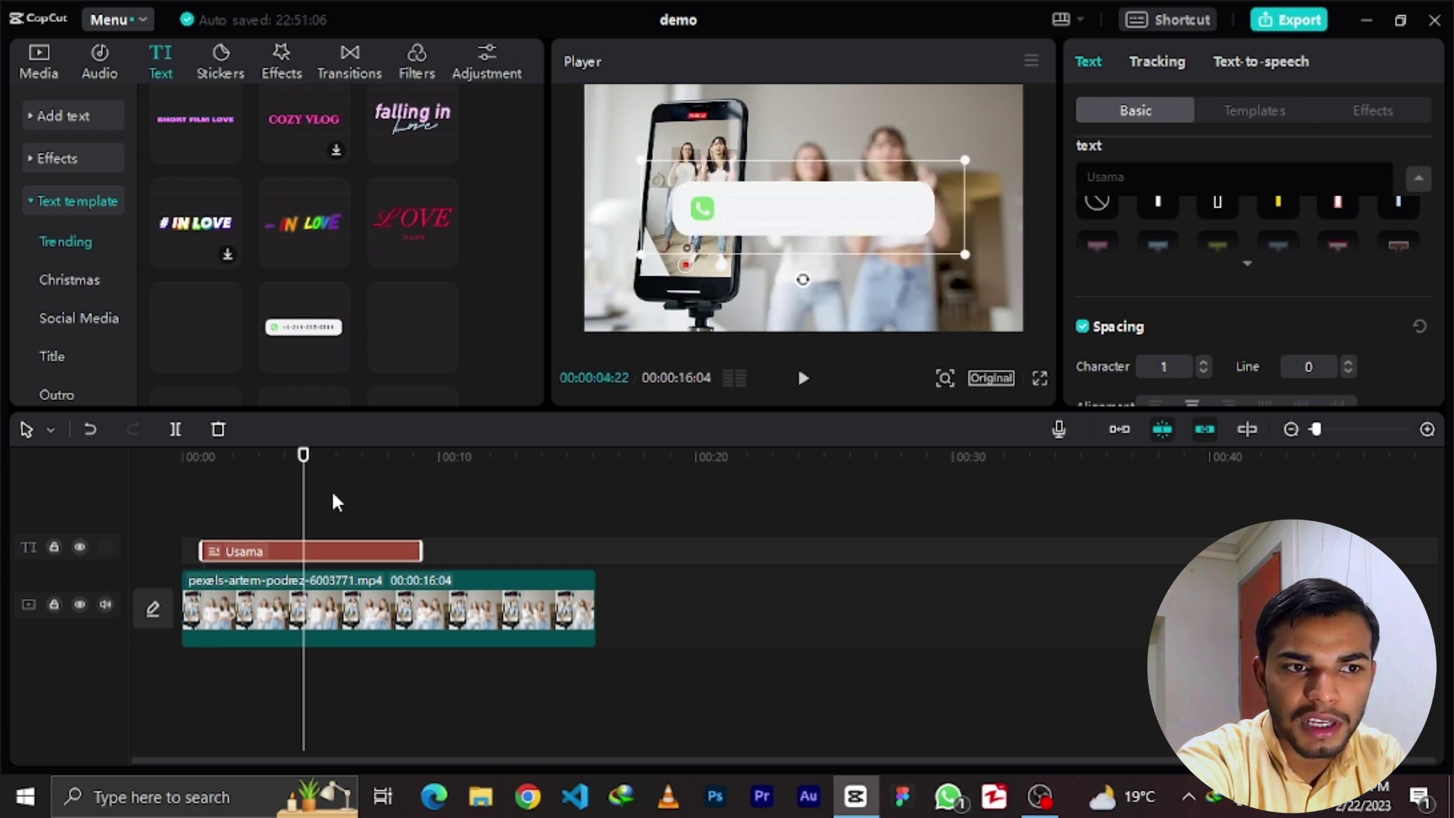
- Play the video from the beginning until just past the end of the text template
drag(303, 455, 181, 439)
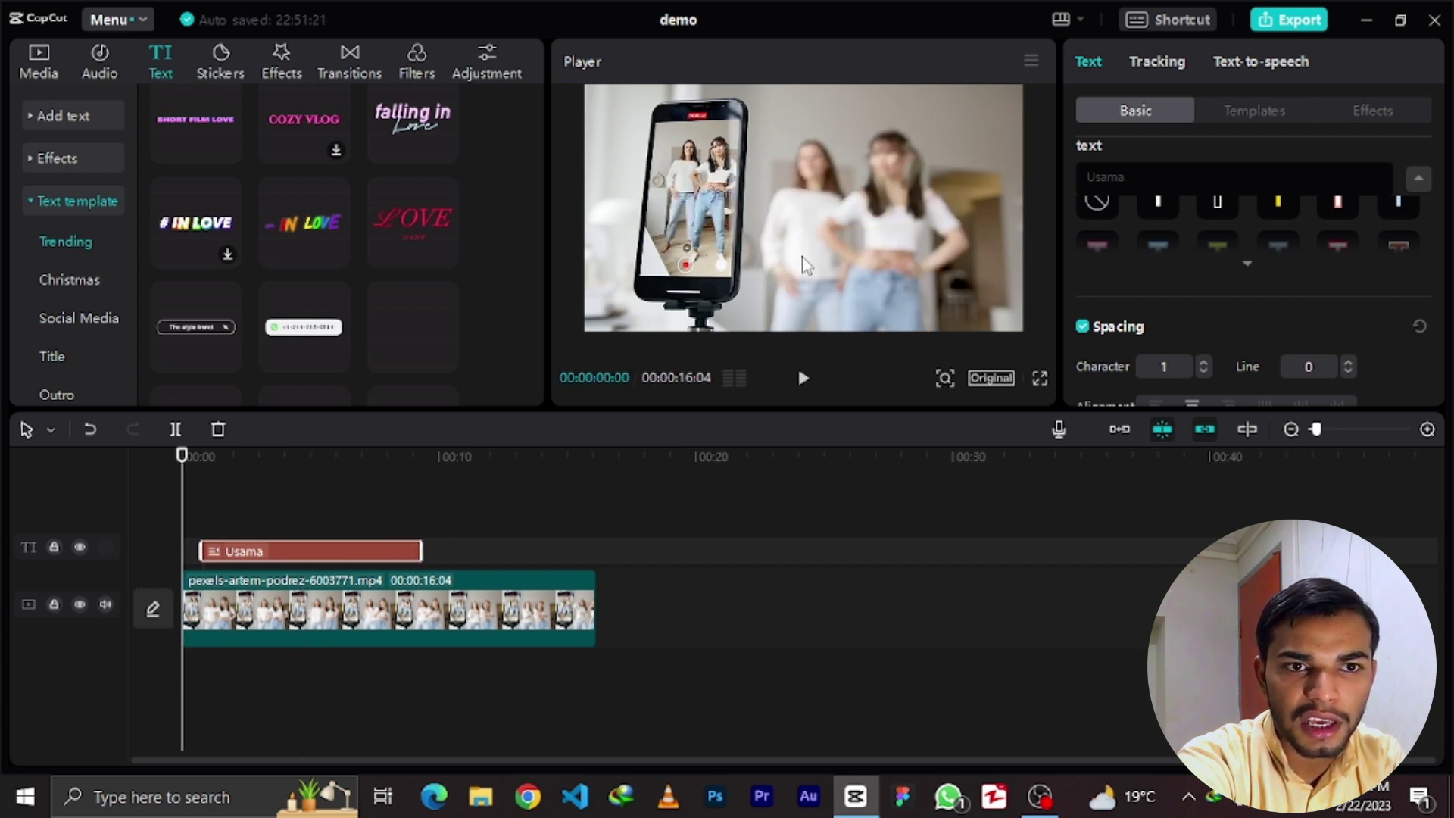
click(803, 380)
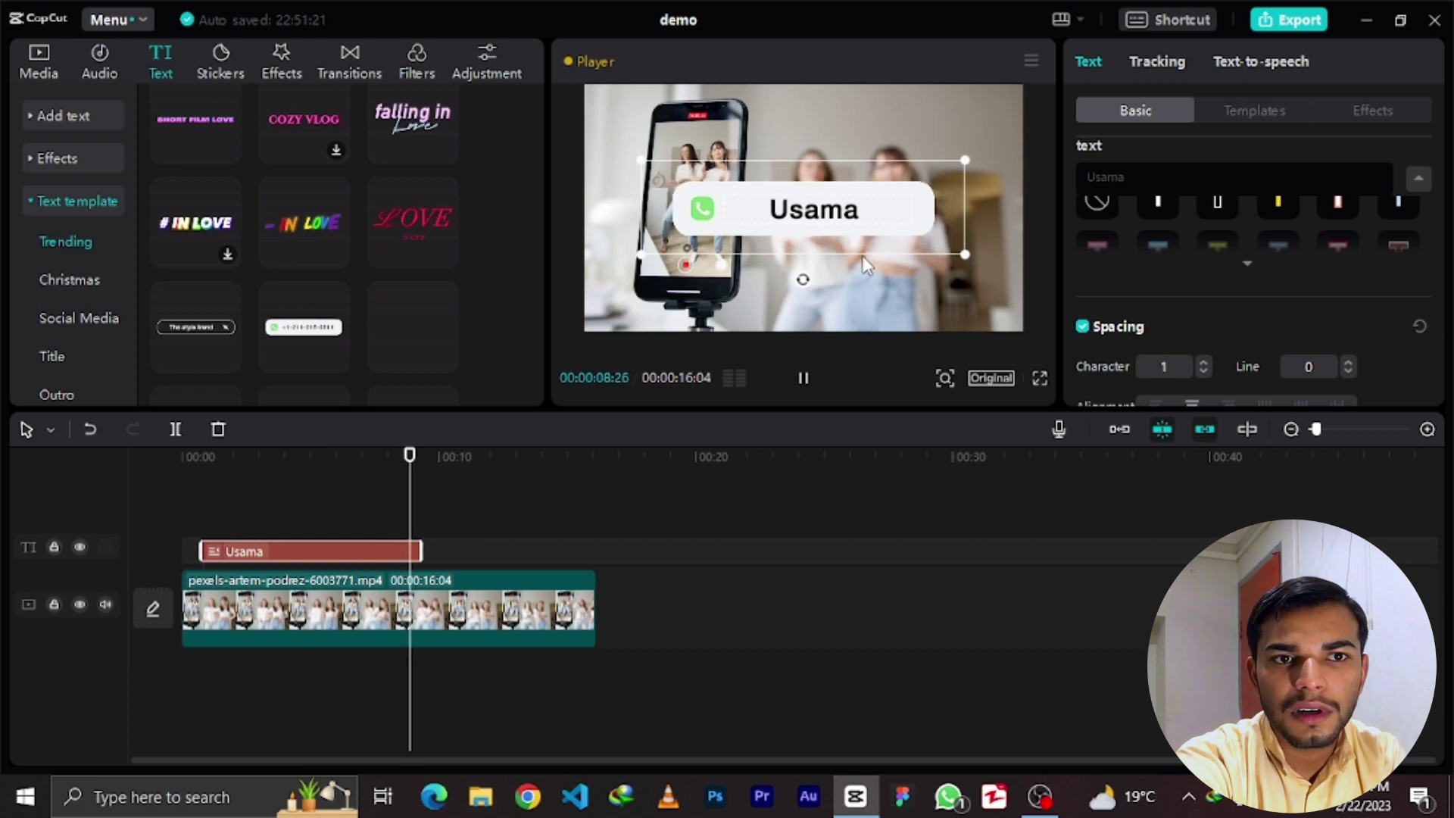
key(space)
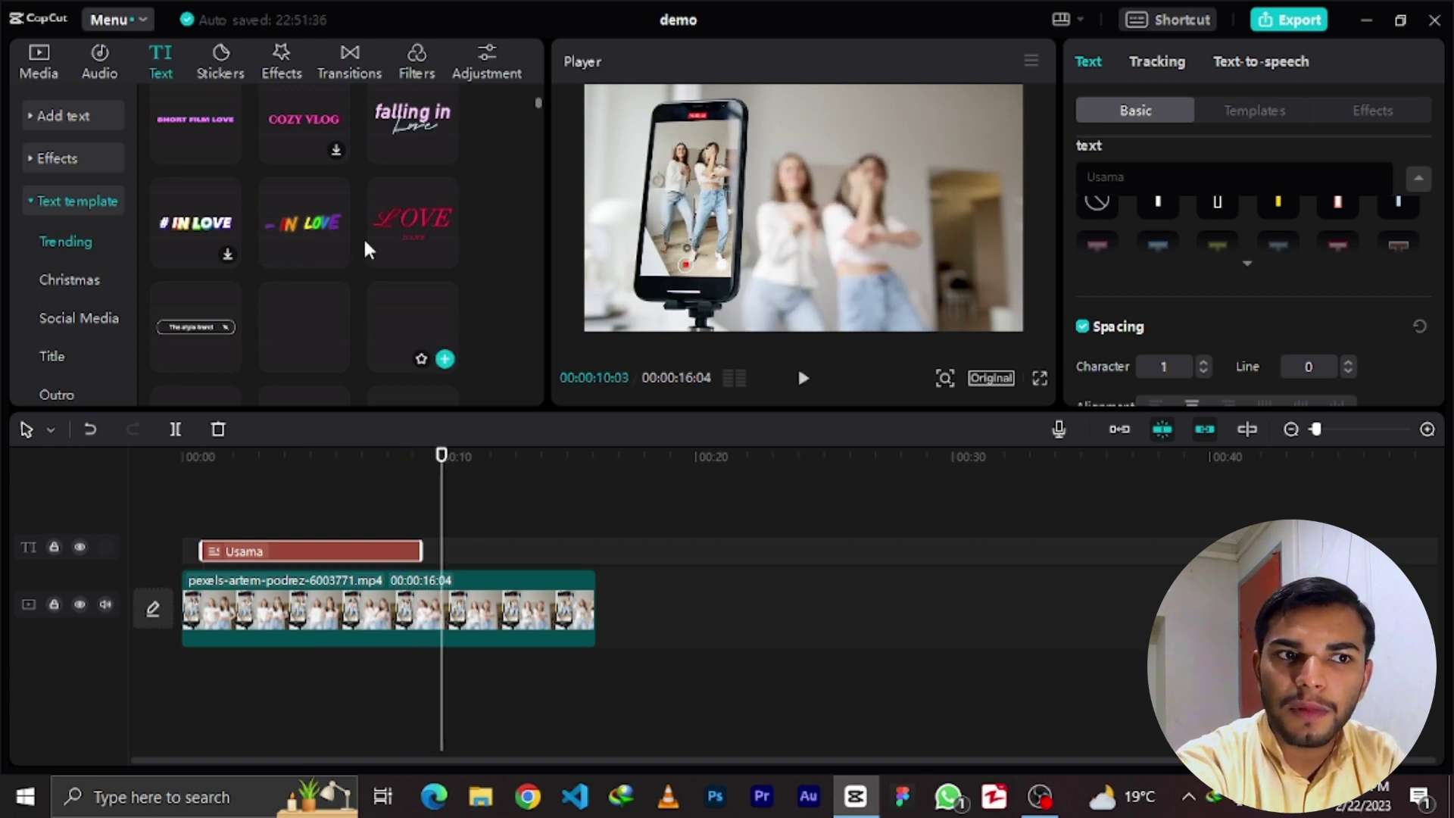
- Browse more text templates and their categories, and try out the list-item and "Main text" templates
mouse_move(322, 299)
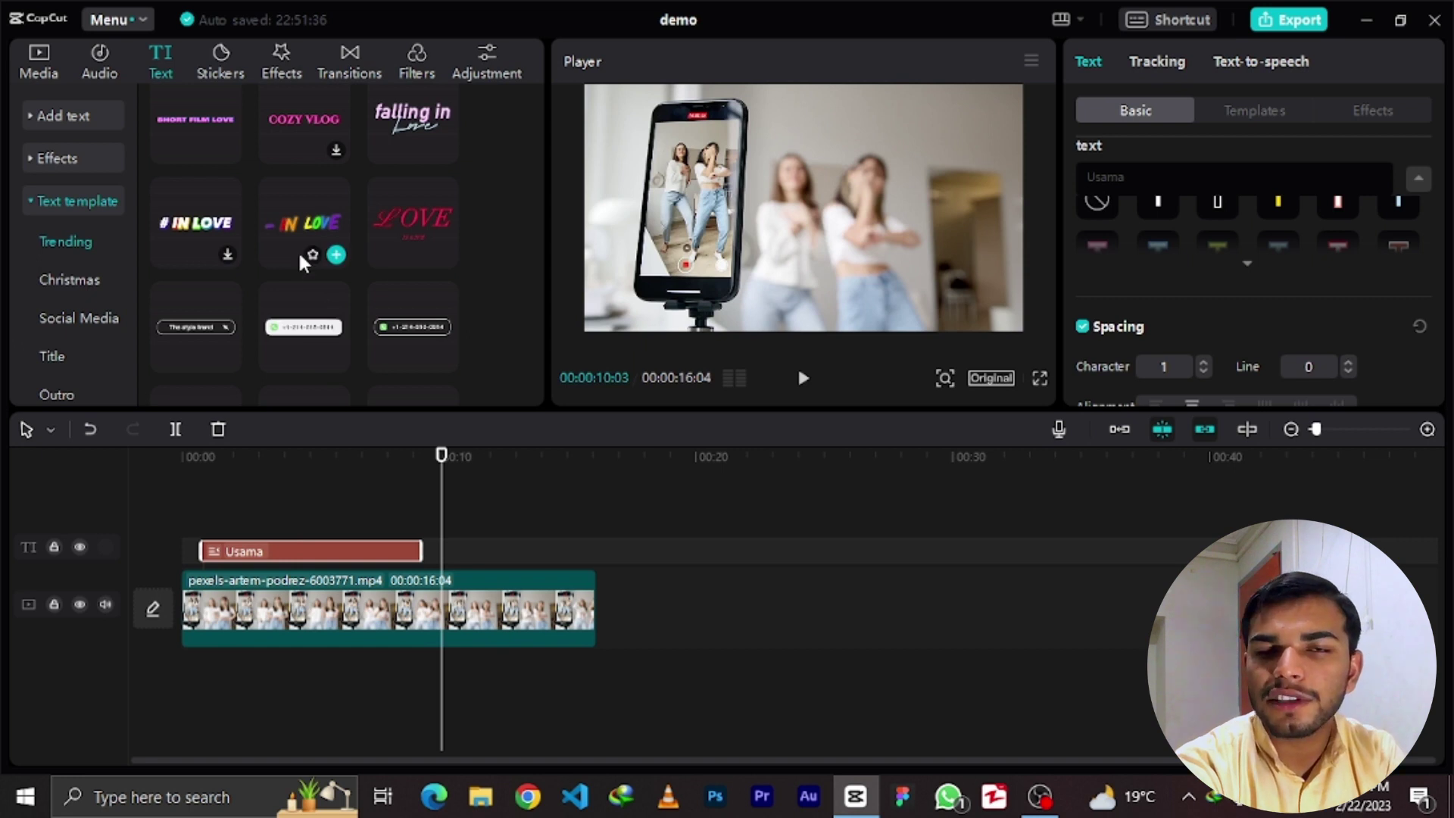
mouse_move(316, 325)
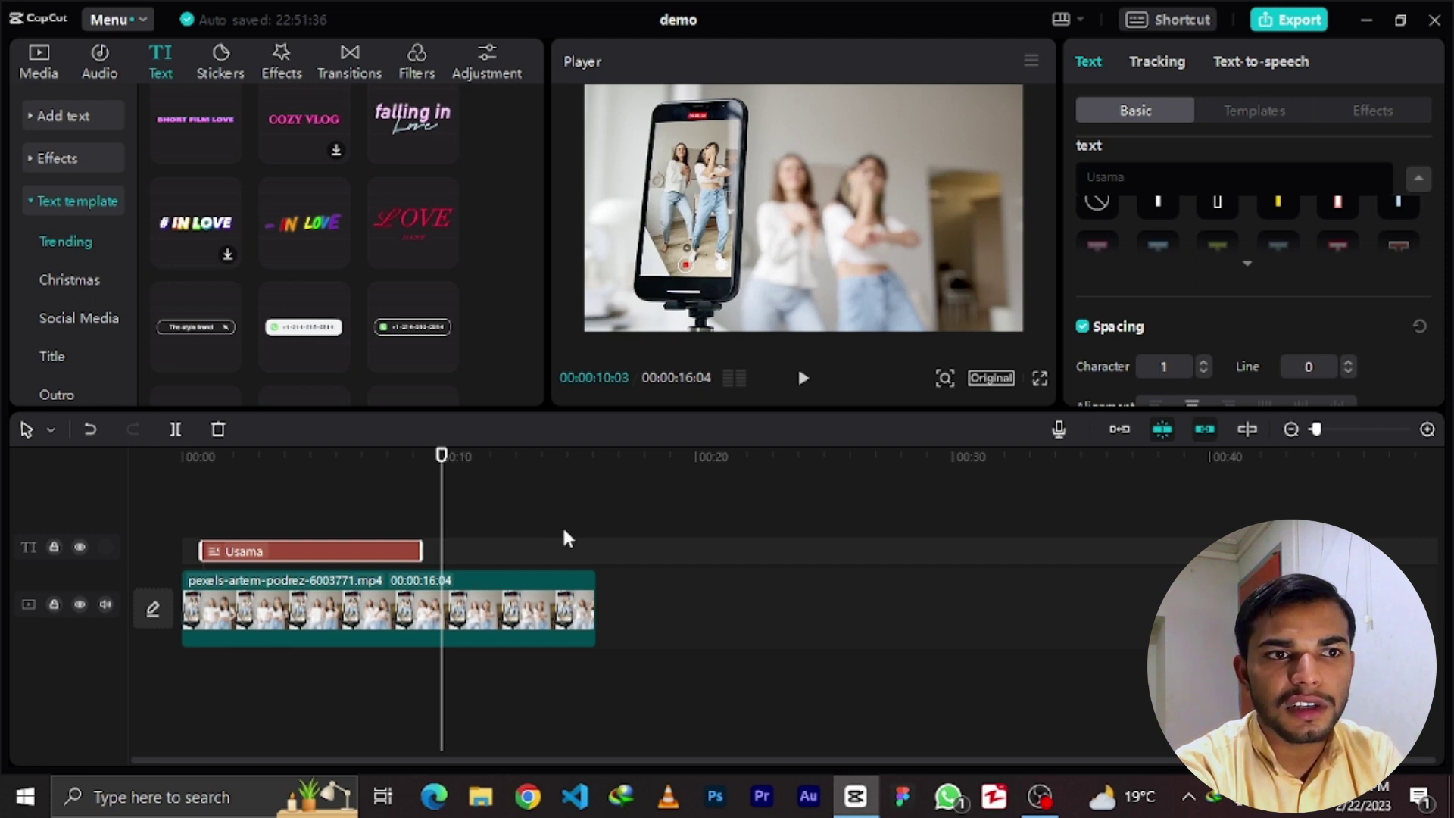
scroll(336, 285, down, 3)
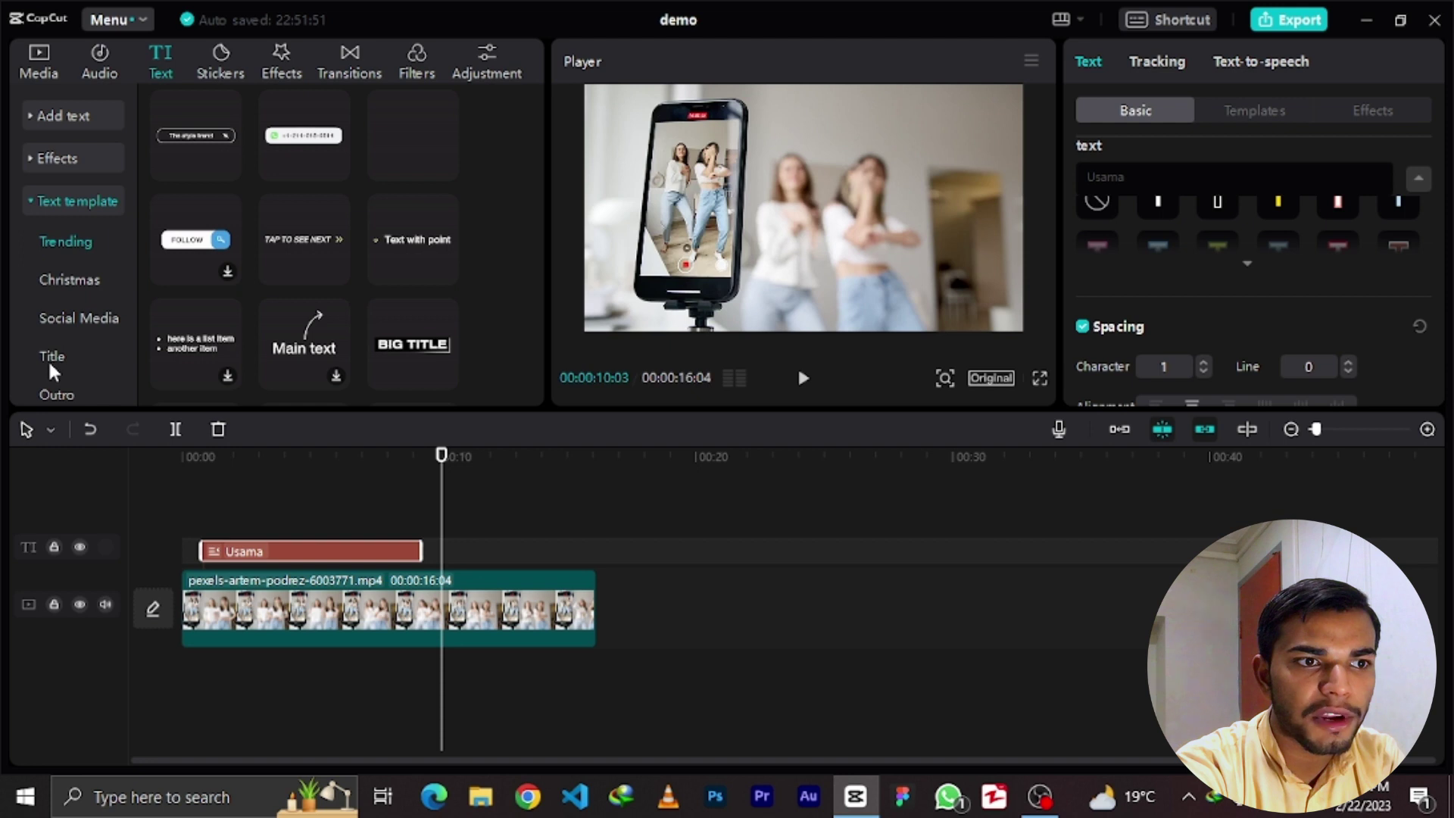
scroll(49, 361, down, 2)
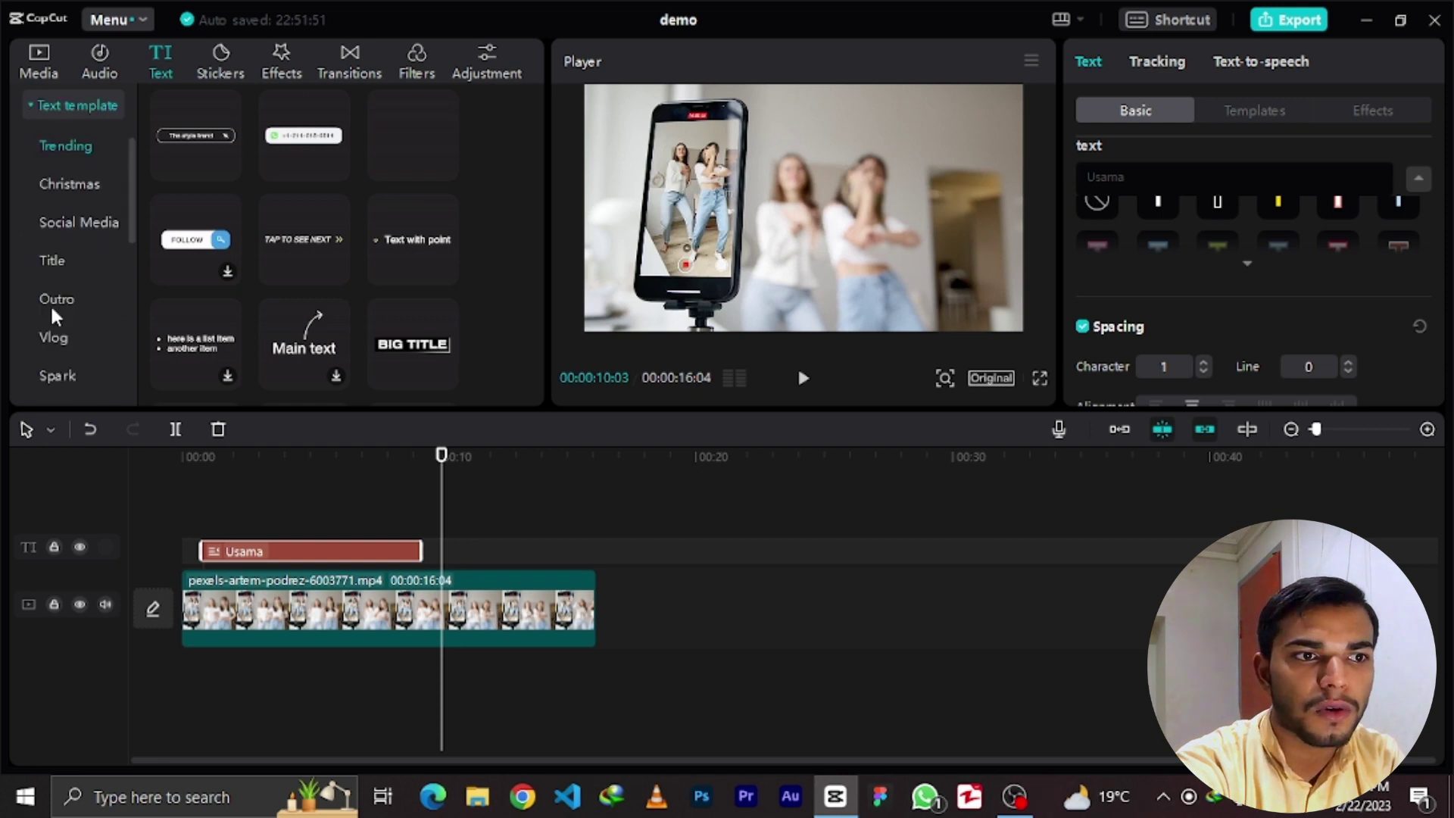
scroll(76, 382, down, 2)
scroll(65, 367, down, 3)
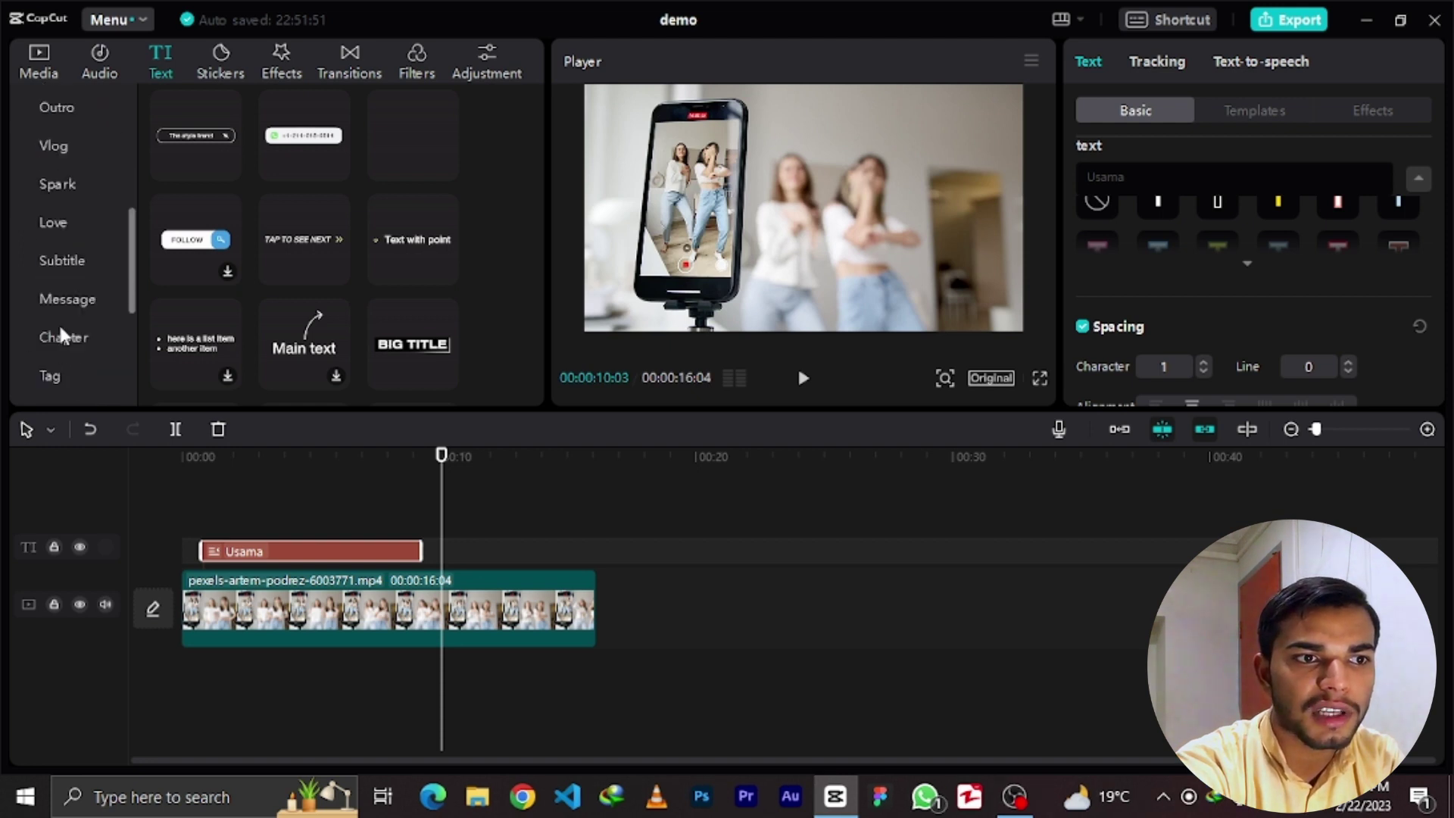
scroll(61, 339, down, 2)
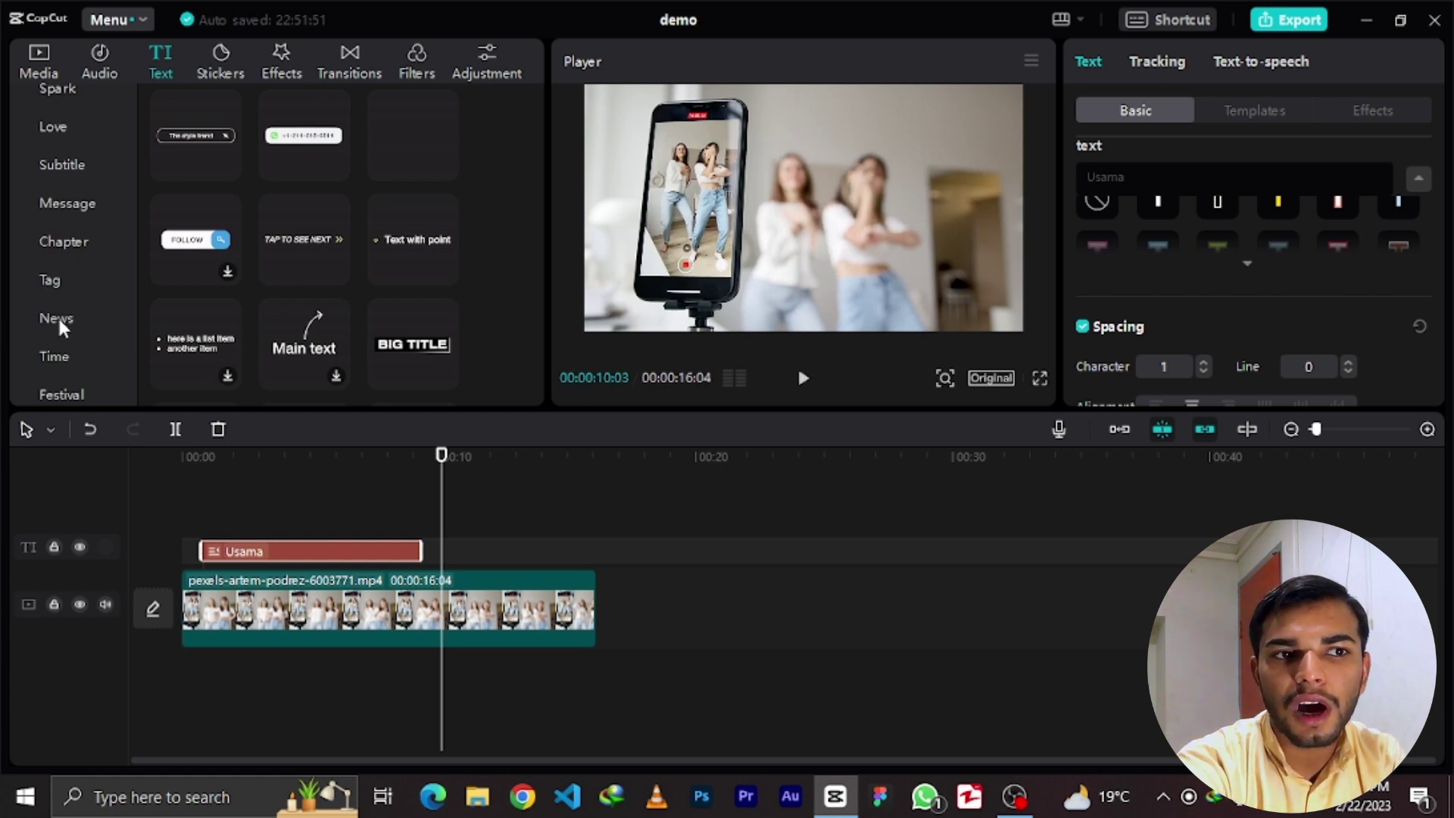
click(228, 376)
click(337, 377)
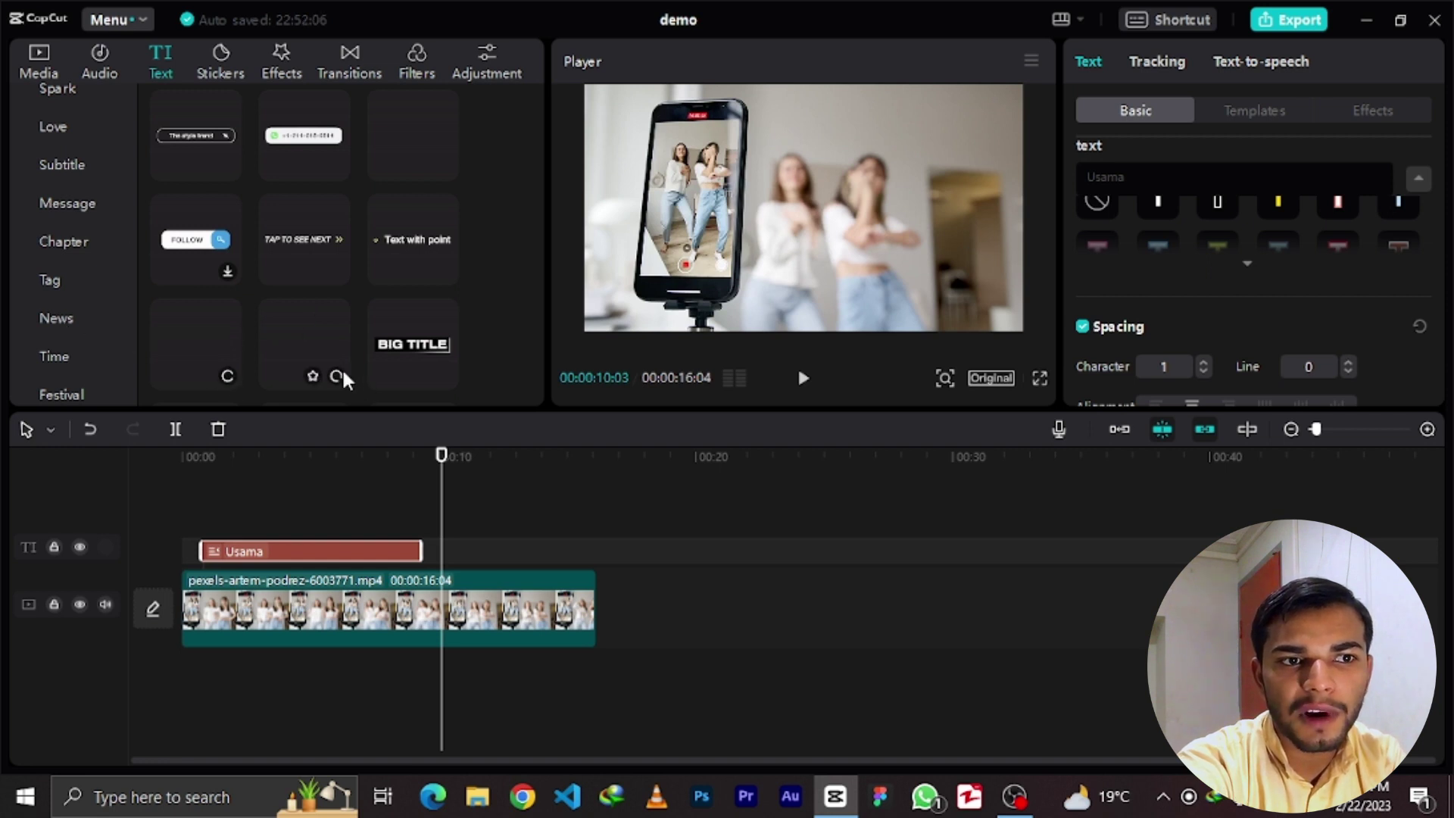
- Look through the trending stickers and try out the five-star sticker
click(215, 58)
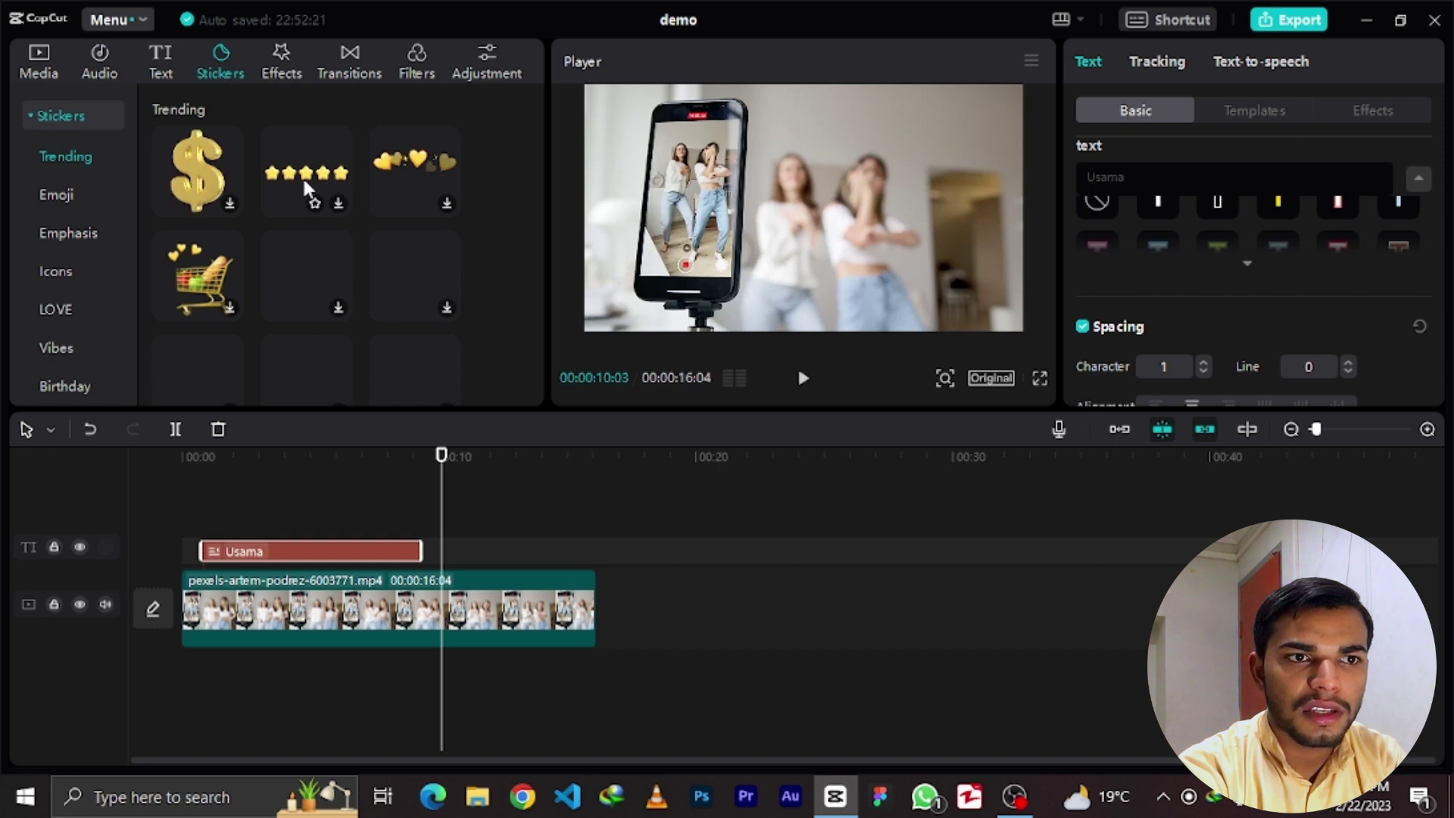
click(276, 175)
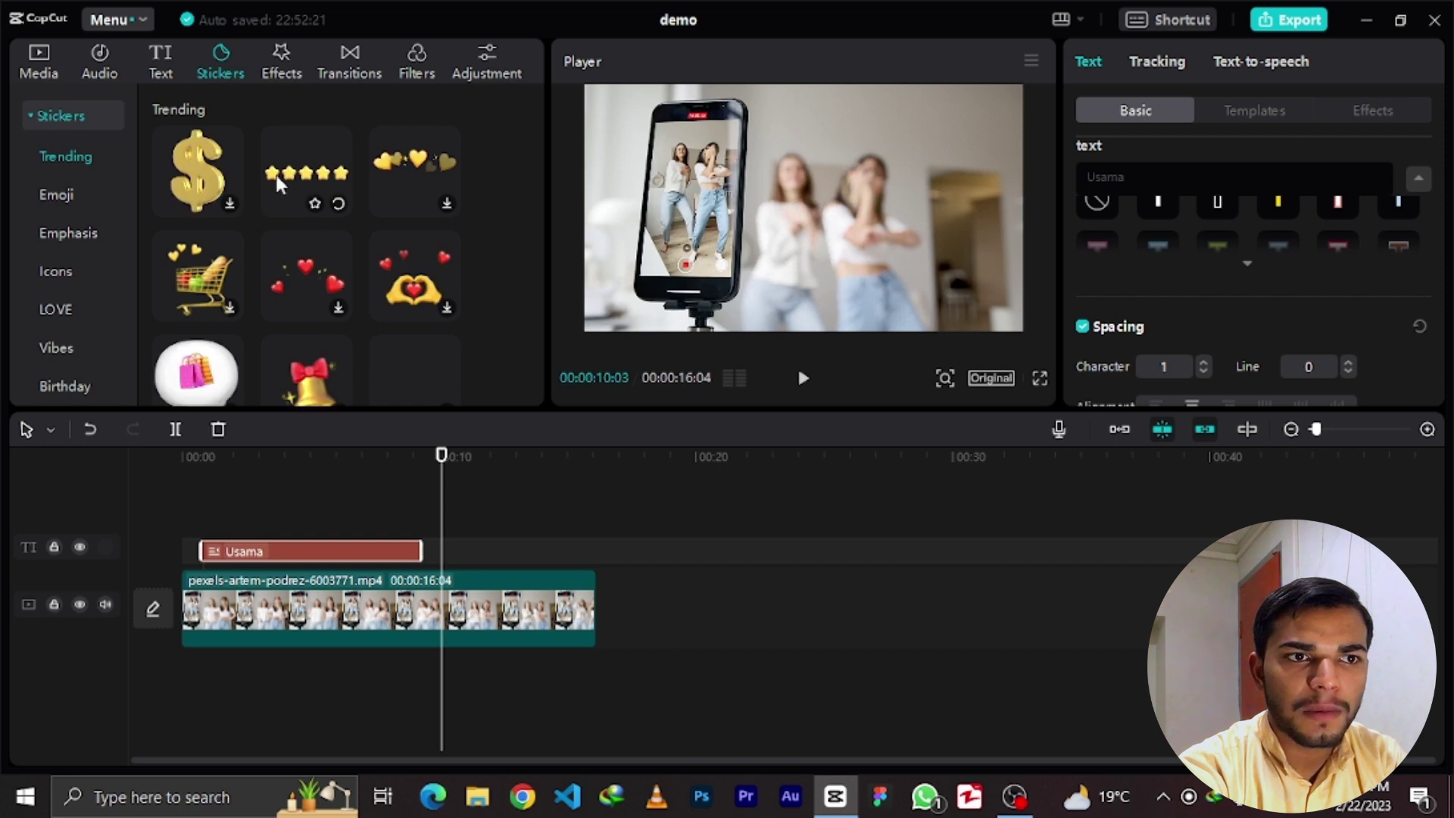
- Look through the trending effects and try out the Rippling effect and the first effect in the list
click(288, 58)
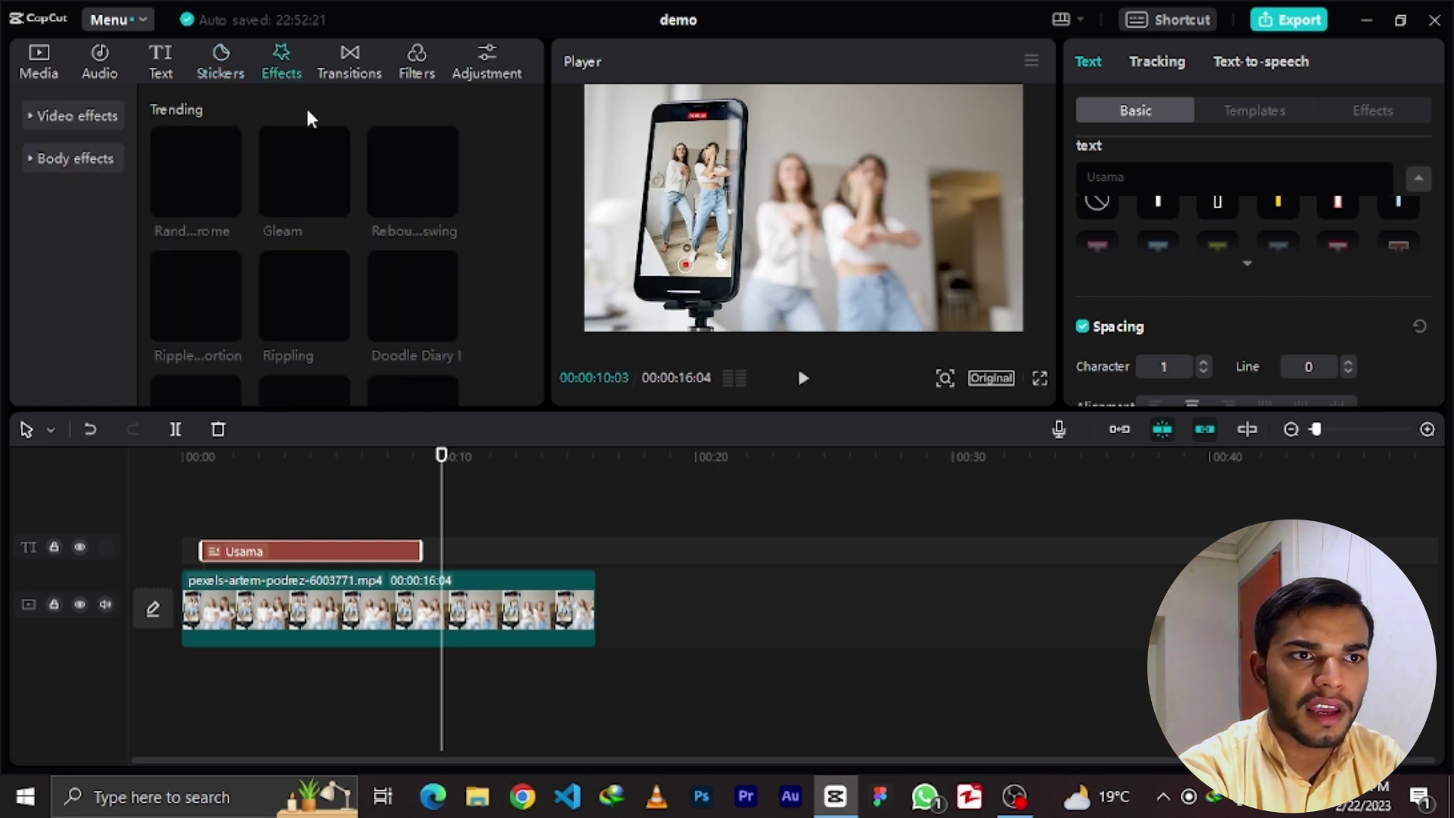
click(302, 306)
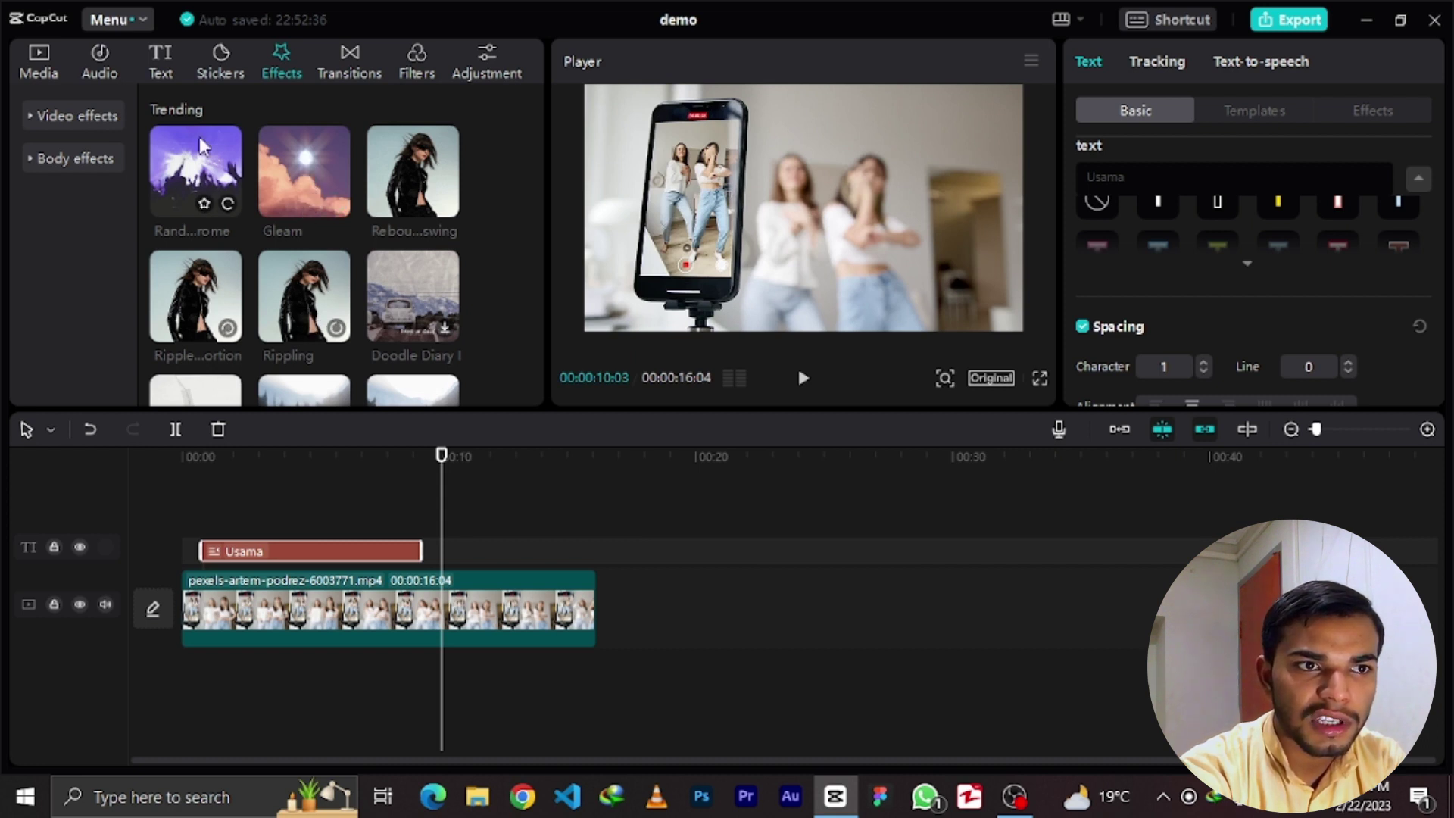
click(197, 156)
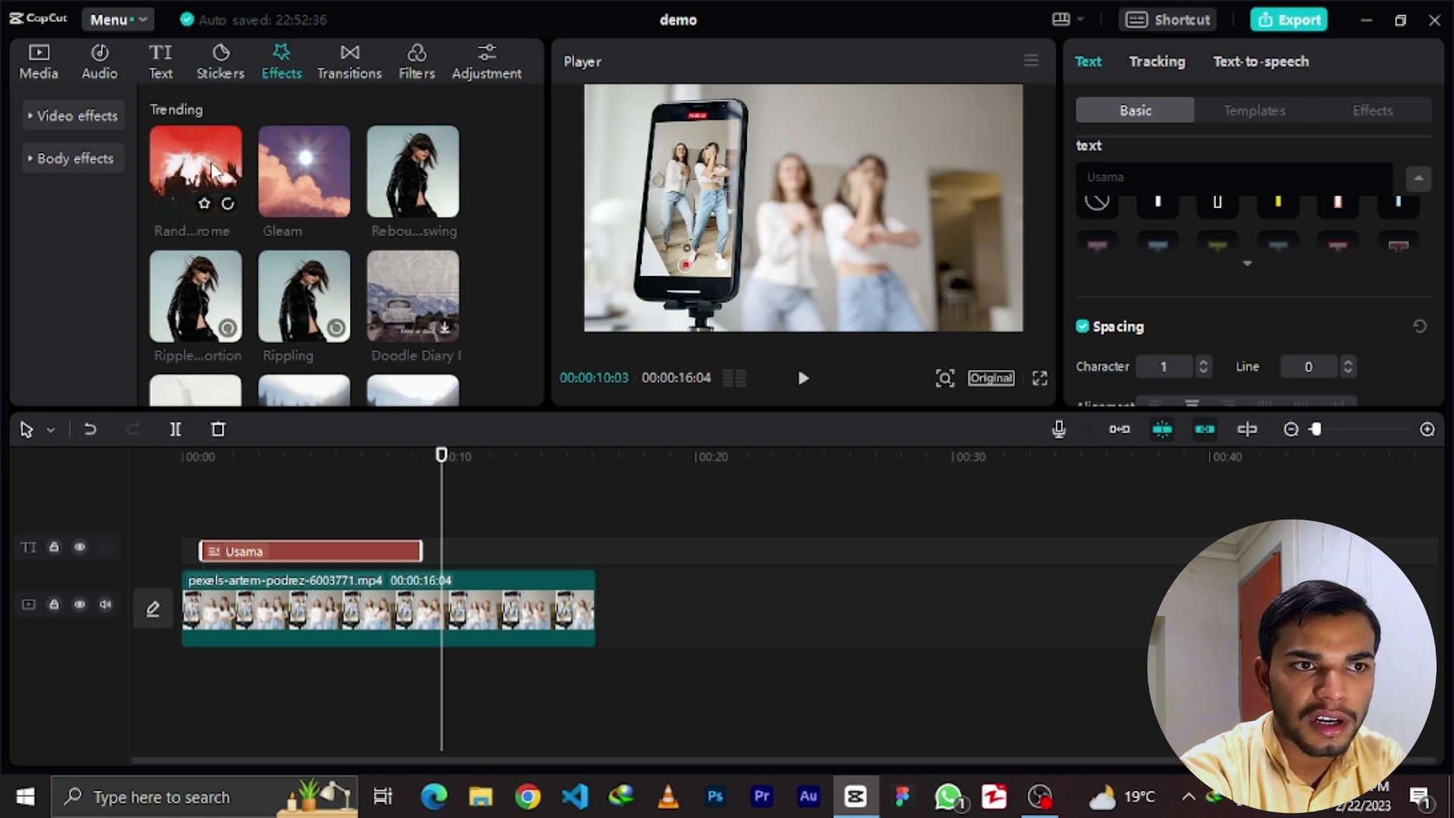
mouse_move(414, 152)
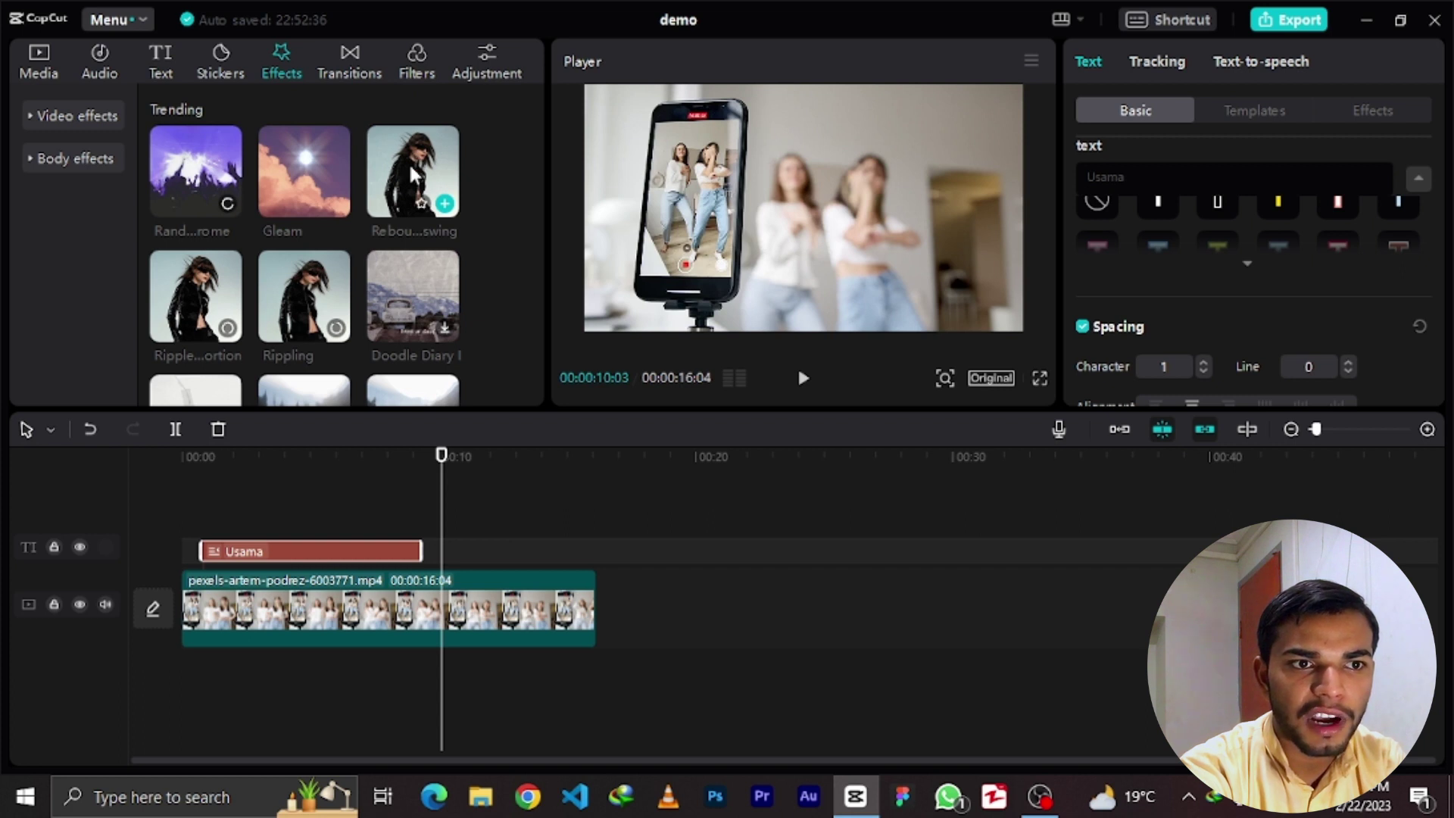
scroll(294, 323, down, 2)
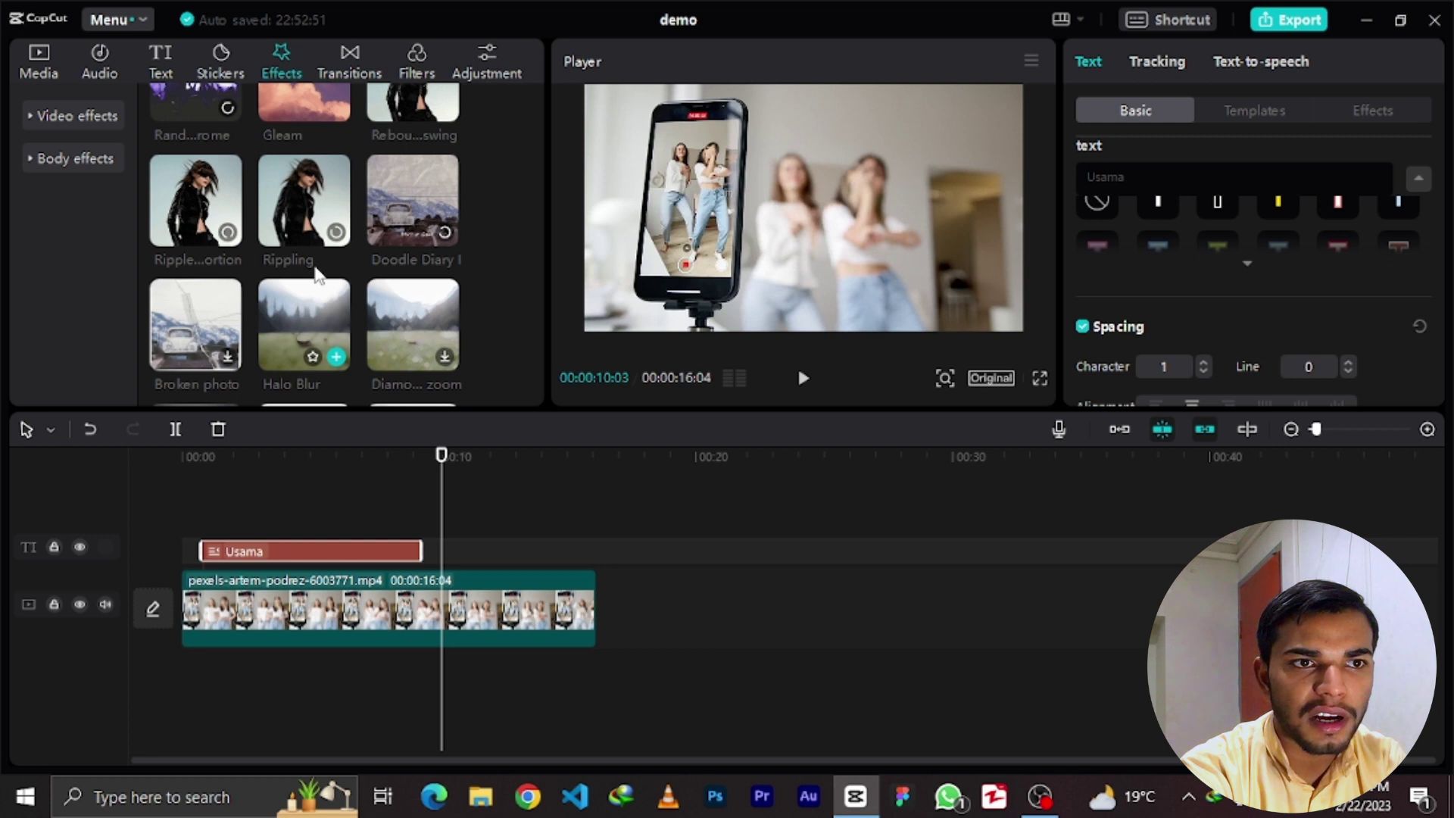
- Split the video clip at the playhead and place the basic Vertical blur transition between the two parts
click(350, 50)
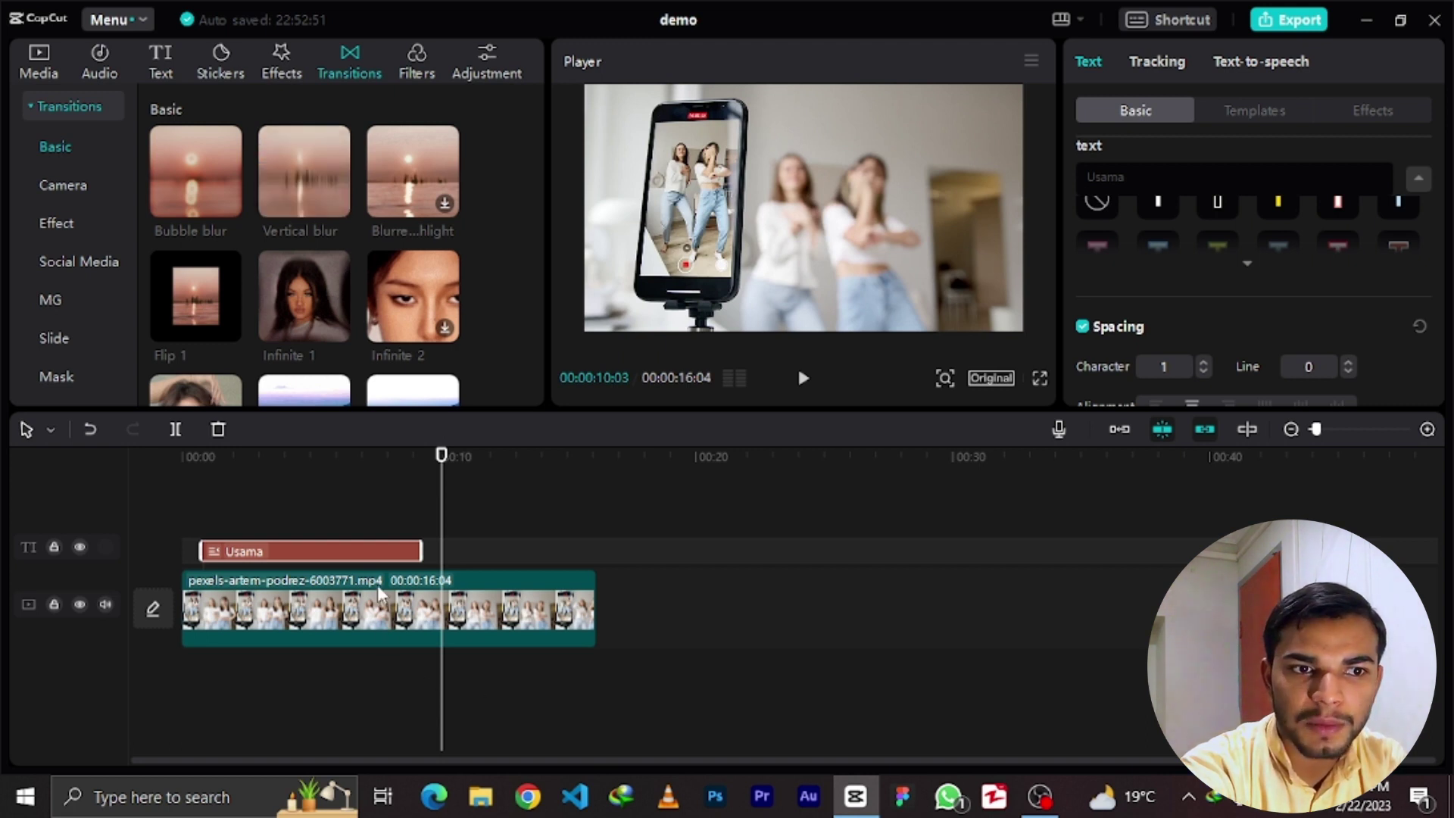
click(452, 599)
key(ctrl+b)
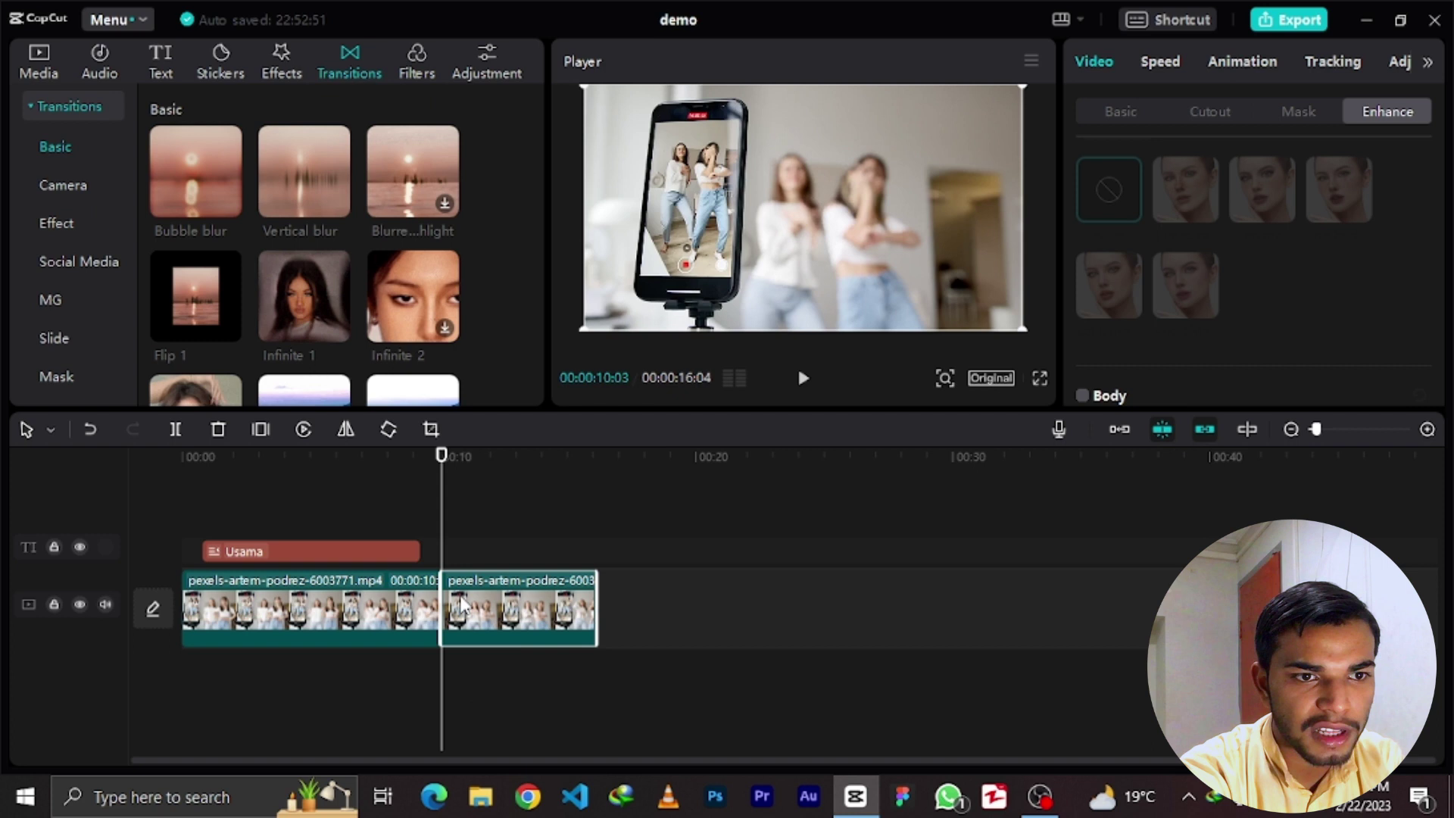
drag(280, 155, 429, 640)
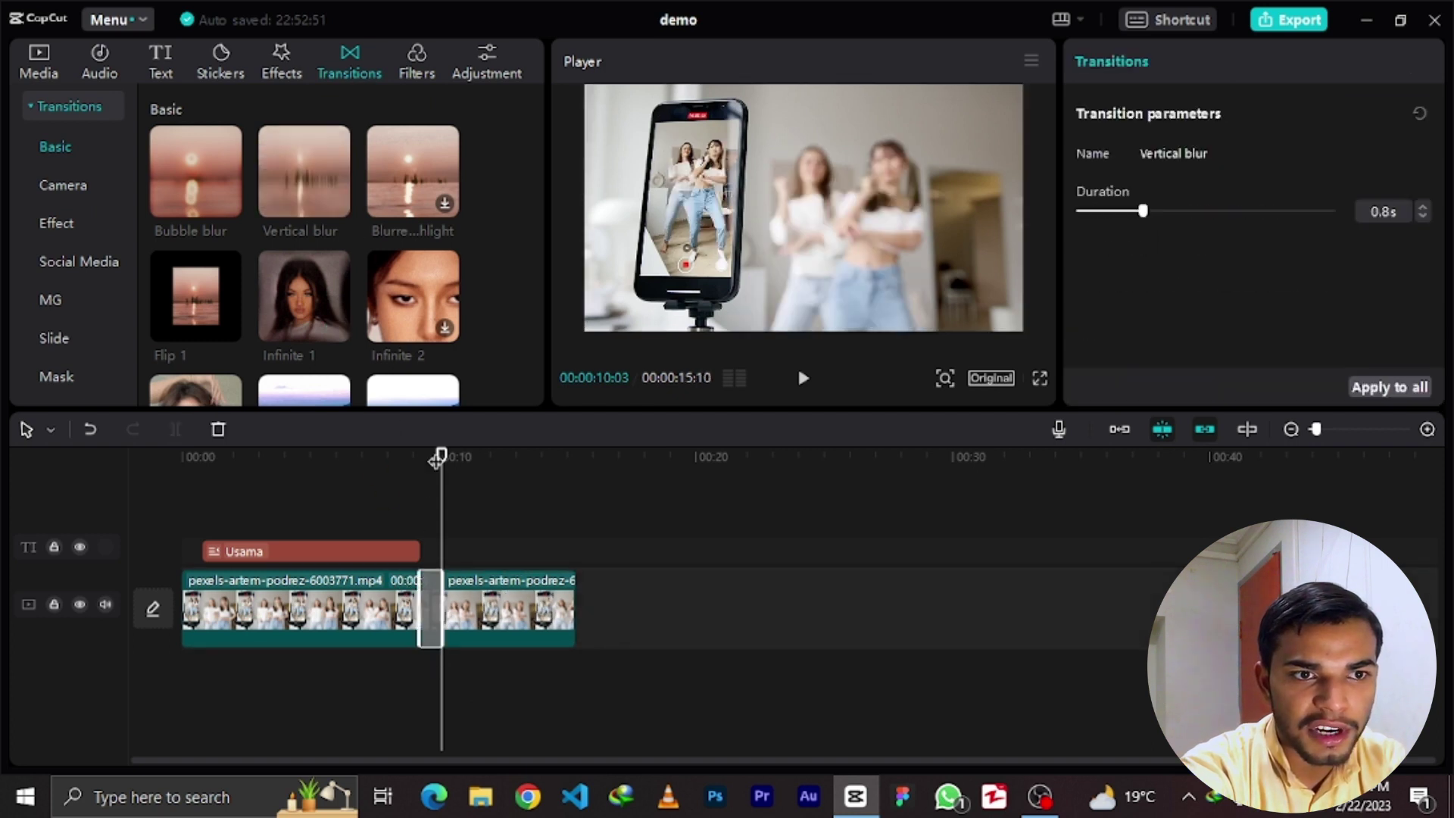
- Delete the text clip above the video and play the section around the Vertical blur transition twice
click(382, 547)
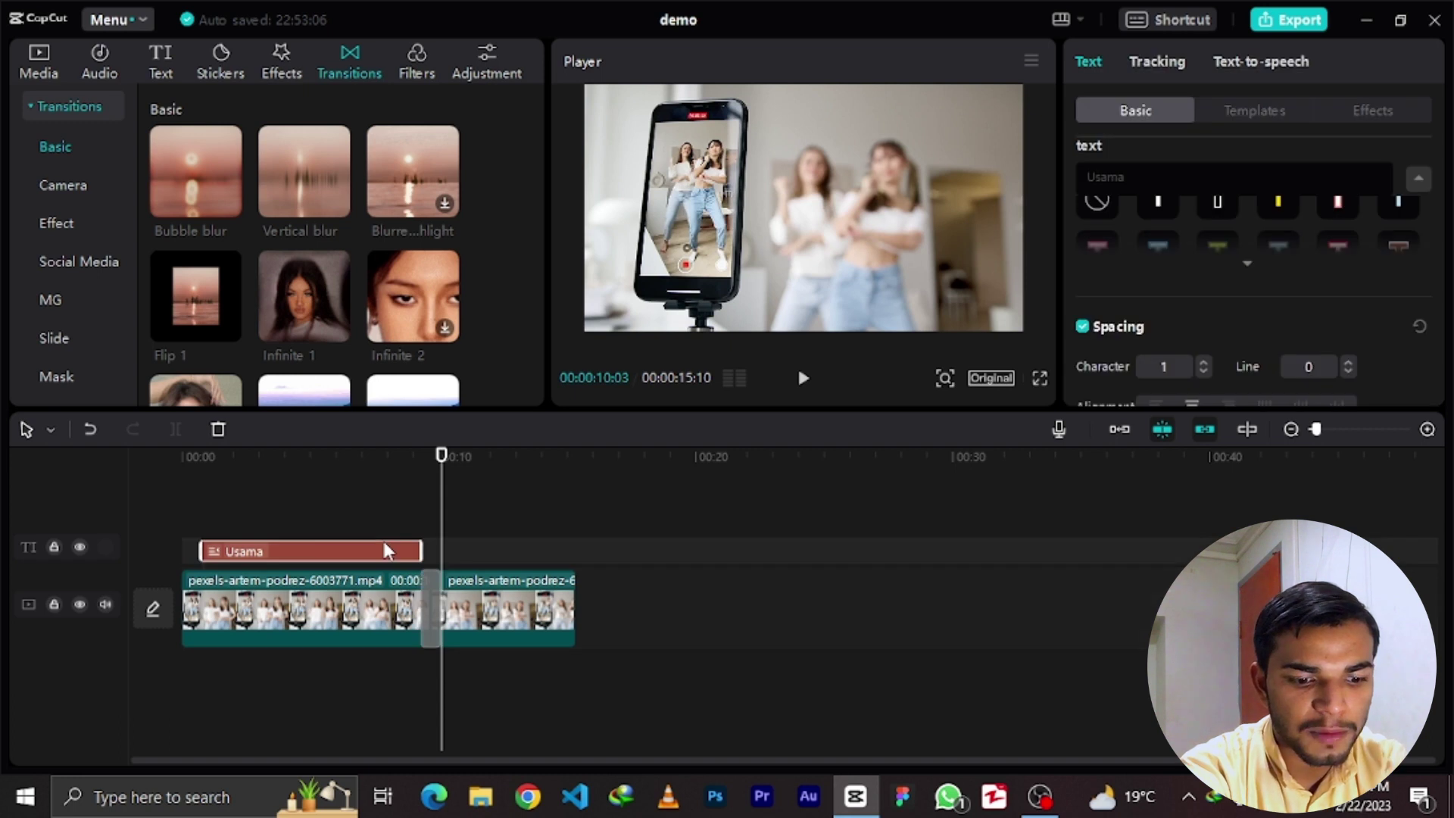
key(Delete)
click(362, 458)
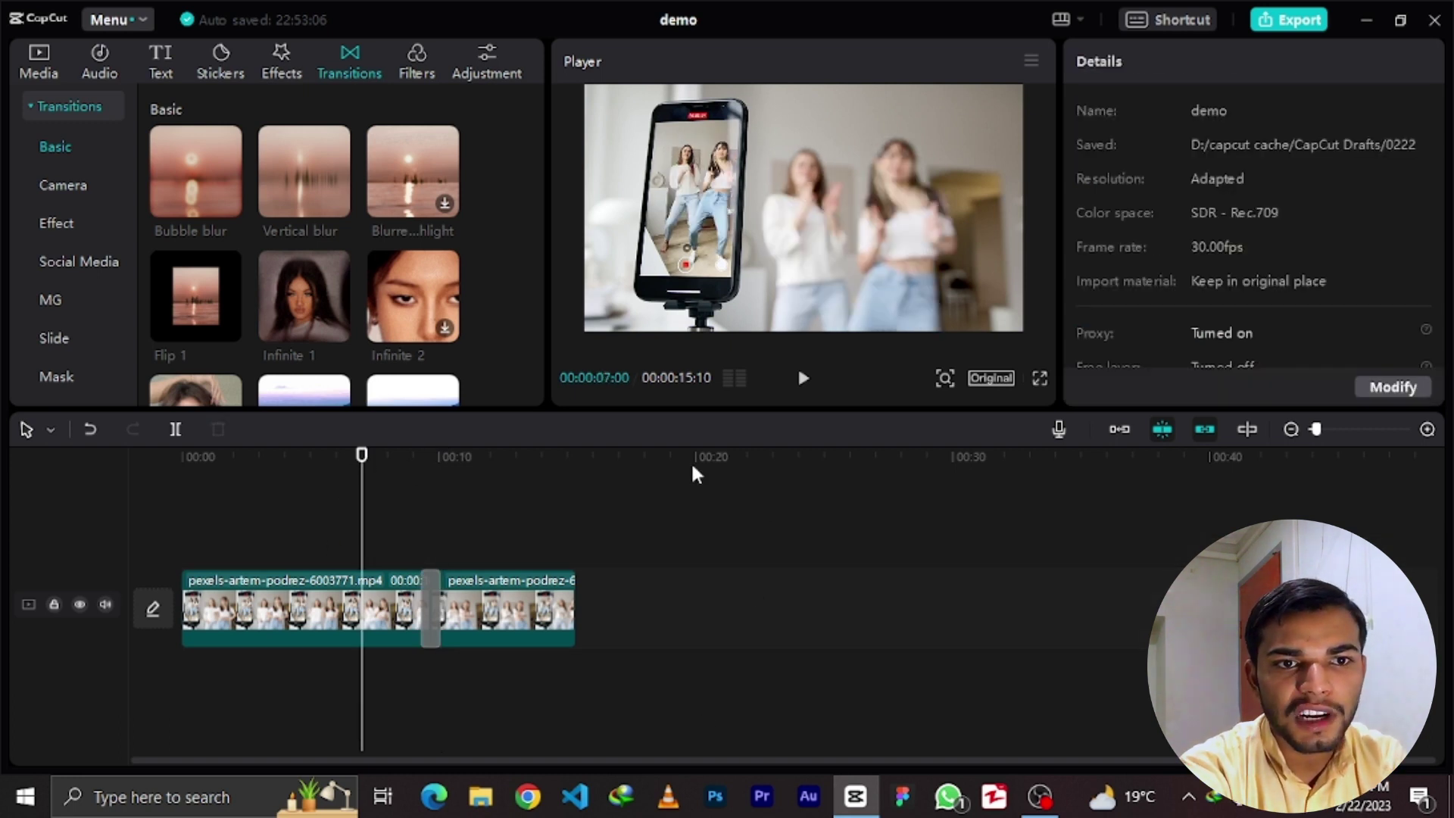
click(796, 380)
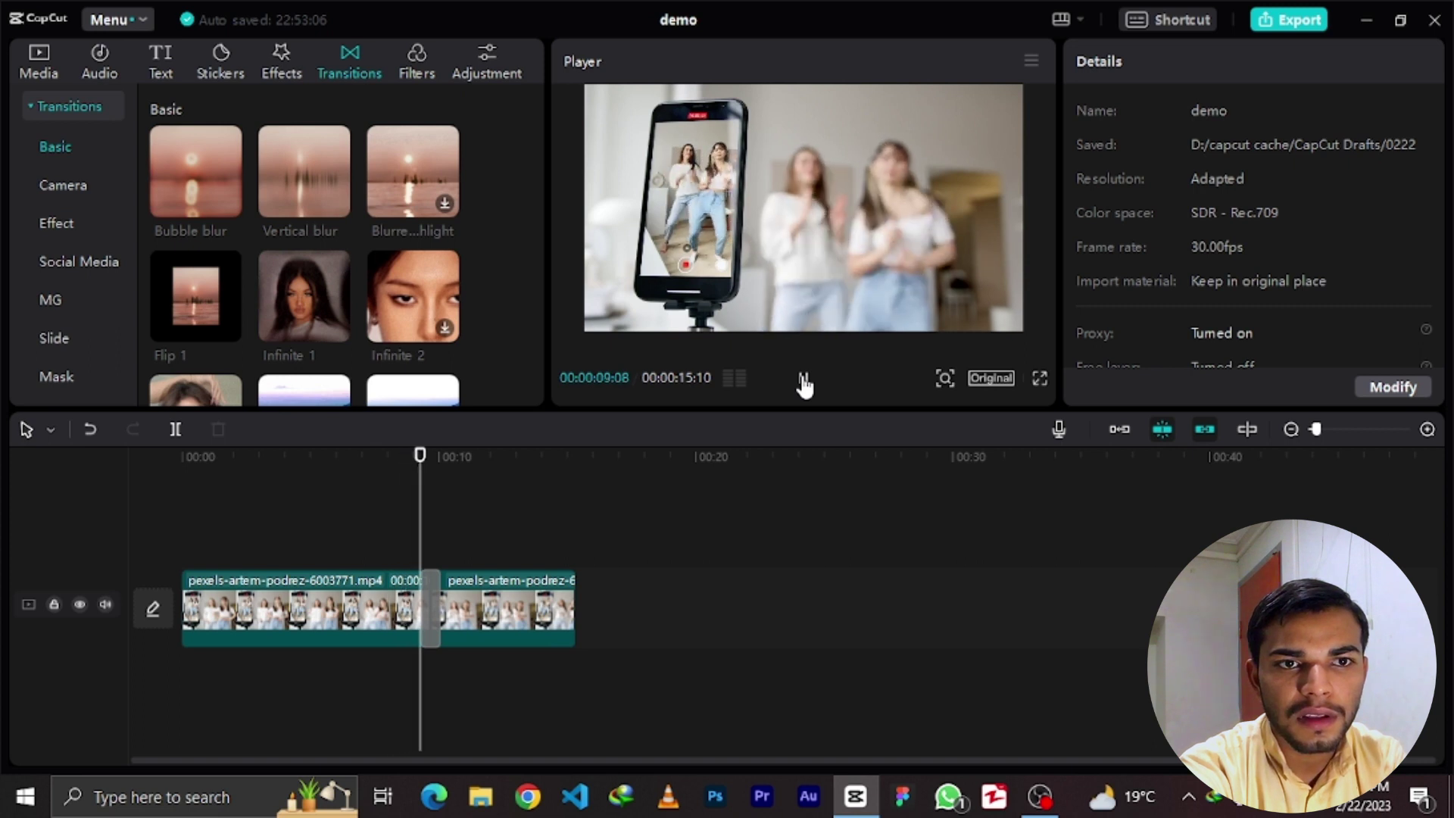
click(805, 379)
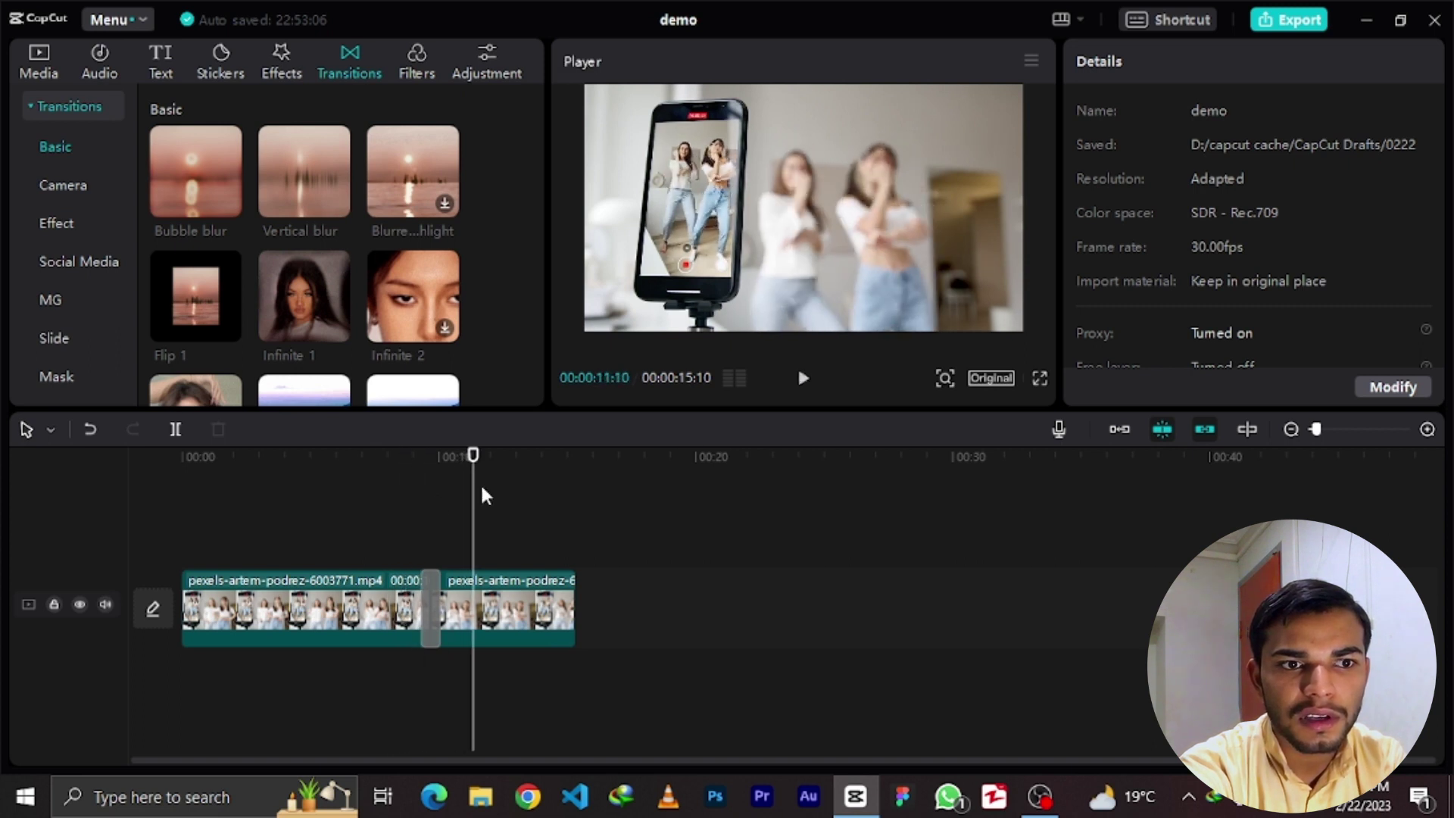
click(414, 457)
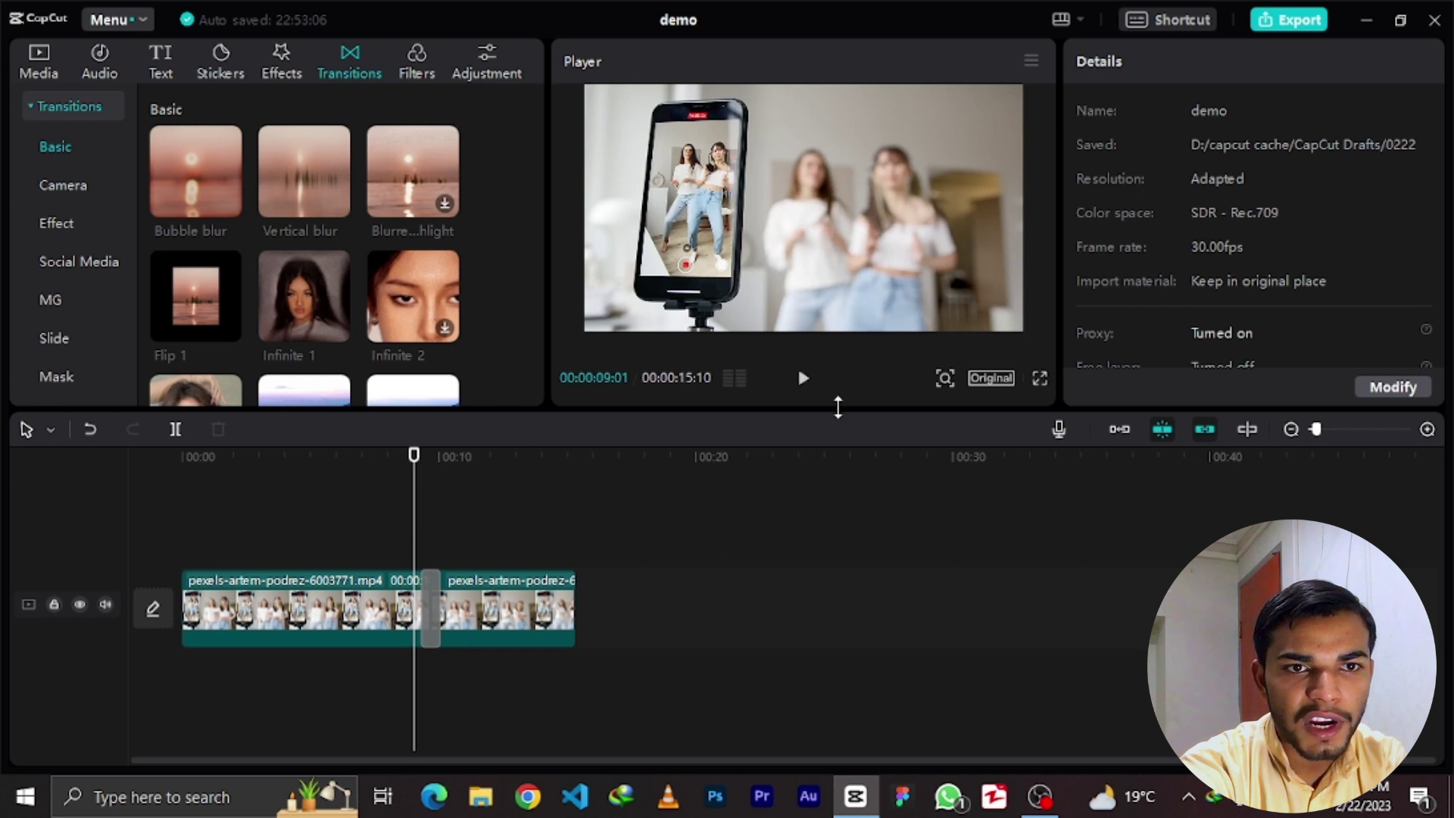
click(803, 389)
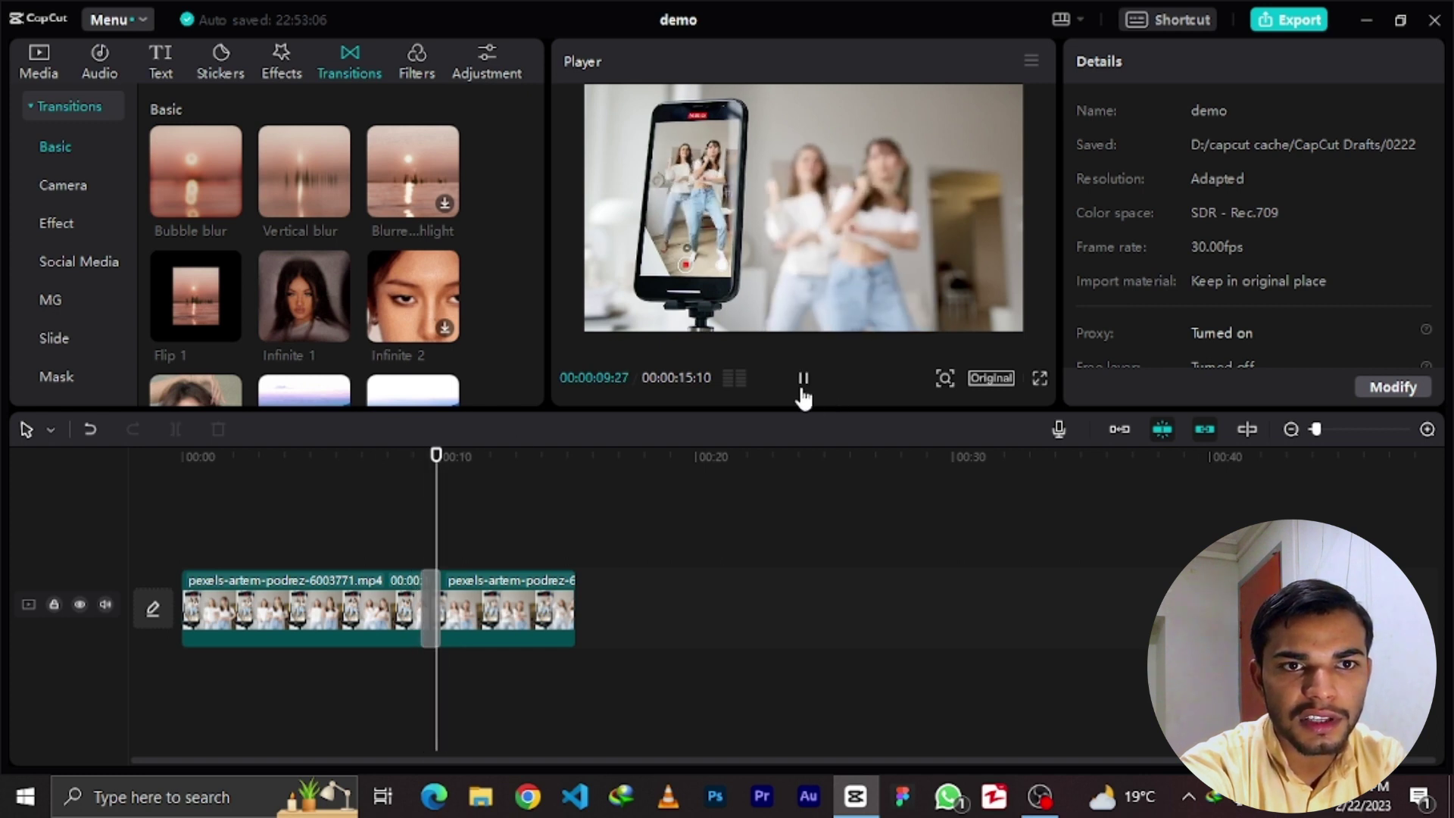
click(802, 389)
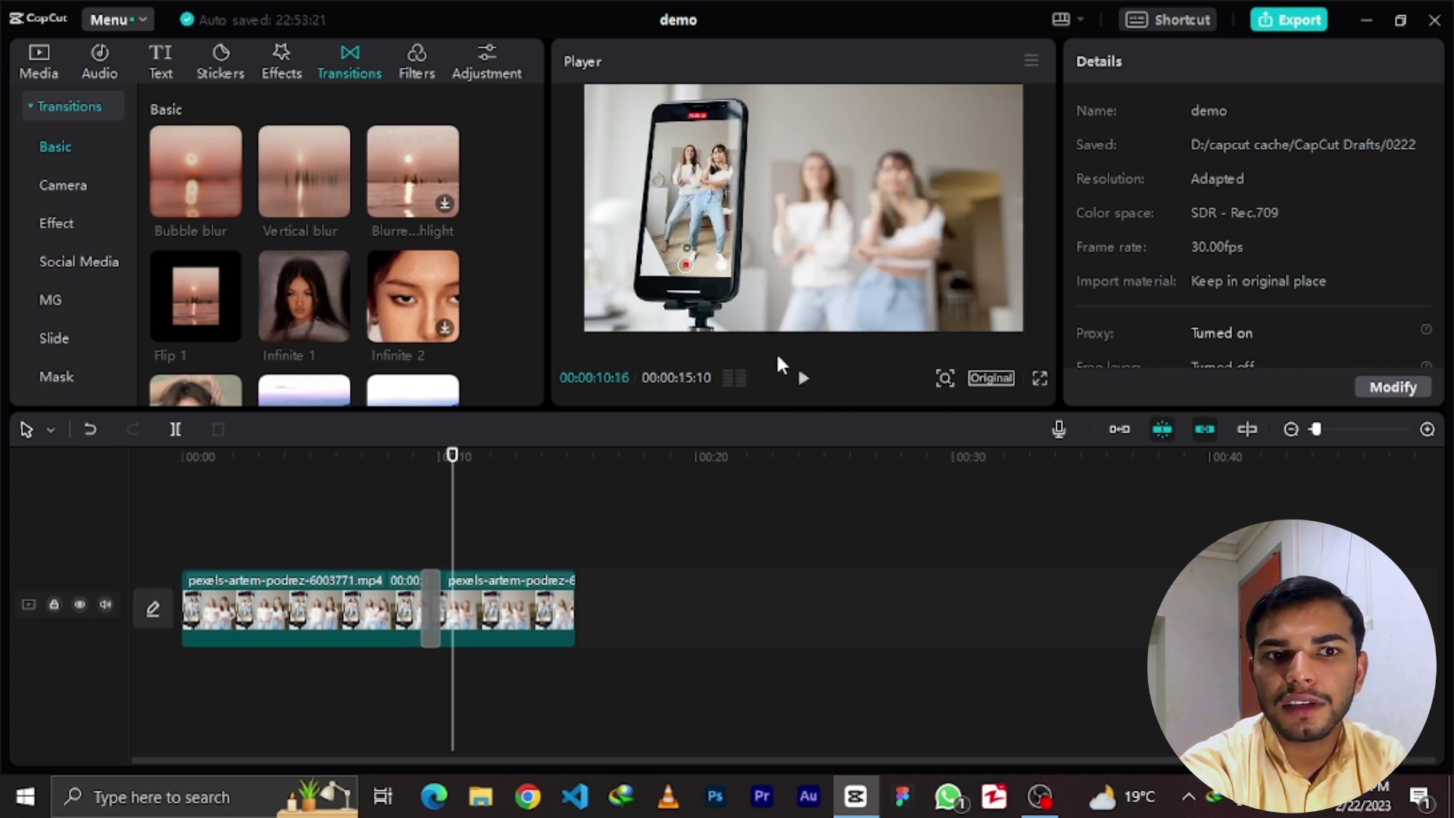
- Look through the transition library and its MG, Social Media, Camera, Basic and Mask categories
scroll(430, 334, down, 5)
drag(535, 147, 528, 372)
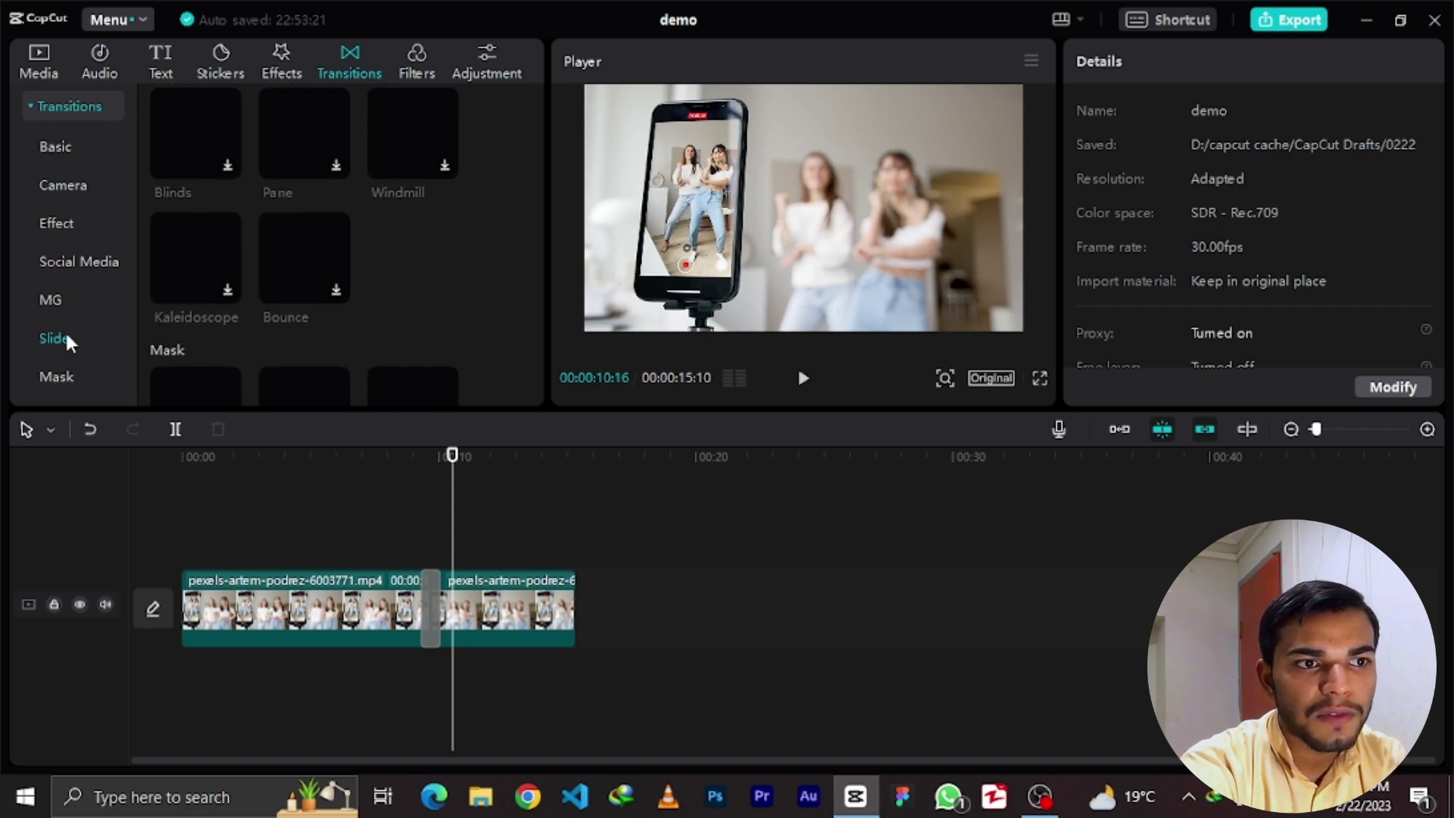
click(47, 294)
click(55, 258)
click(49, 186)
click(51, 147)
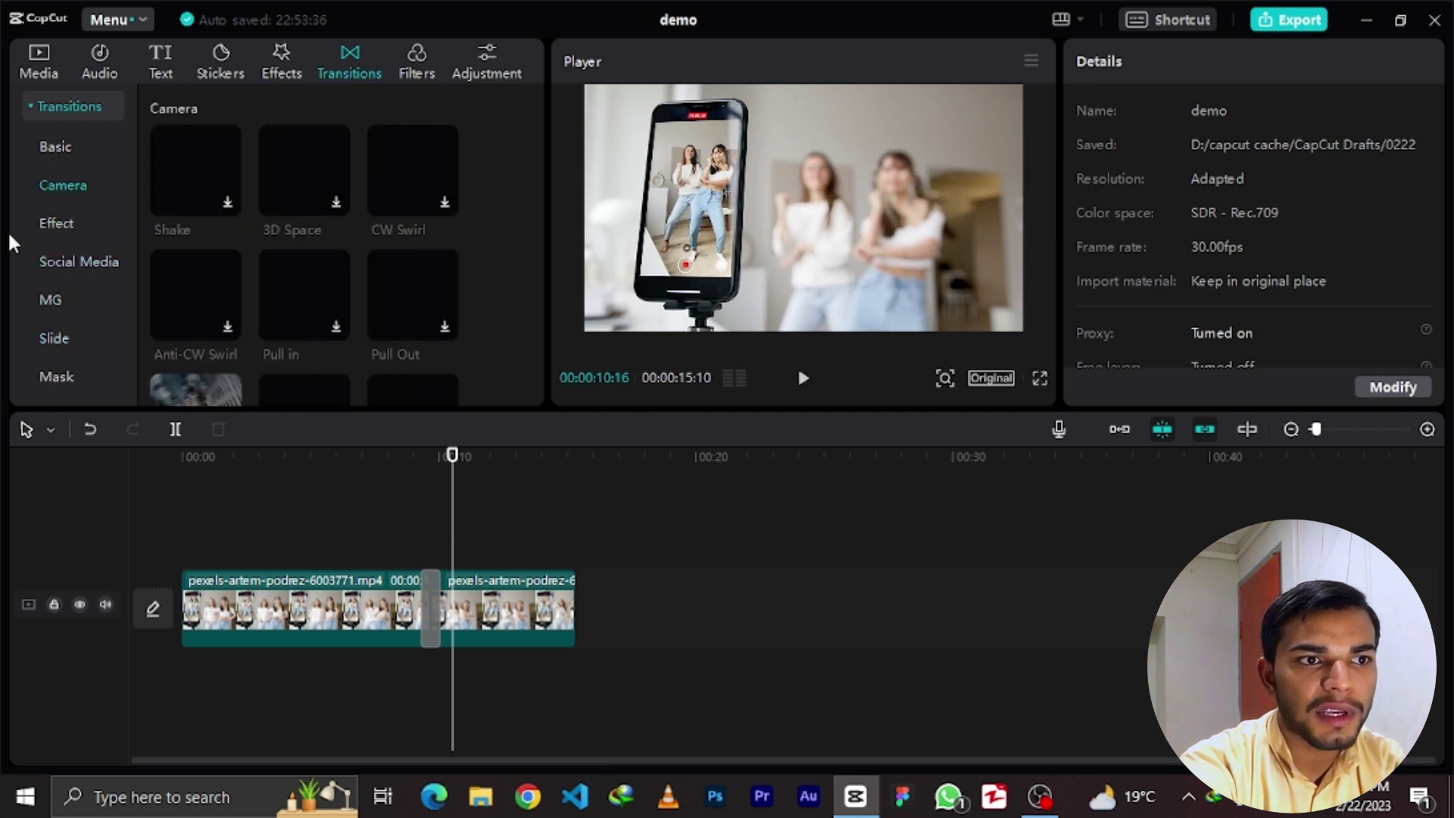
click(52, 375)
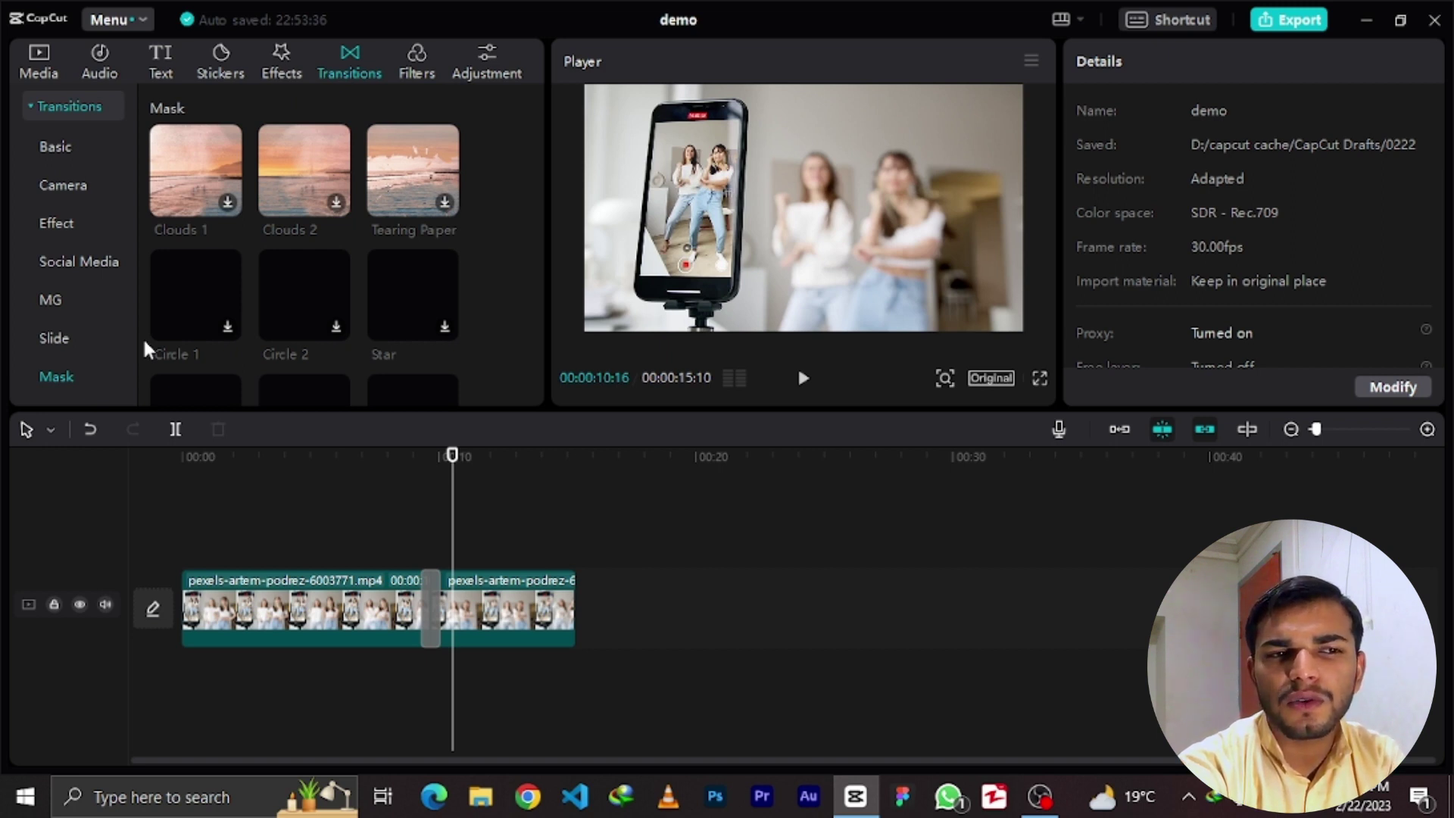
- Preview the Circle 2, Circle 1 and Star mask transitions and look back through the library to the basic ones
click(276, 302)
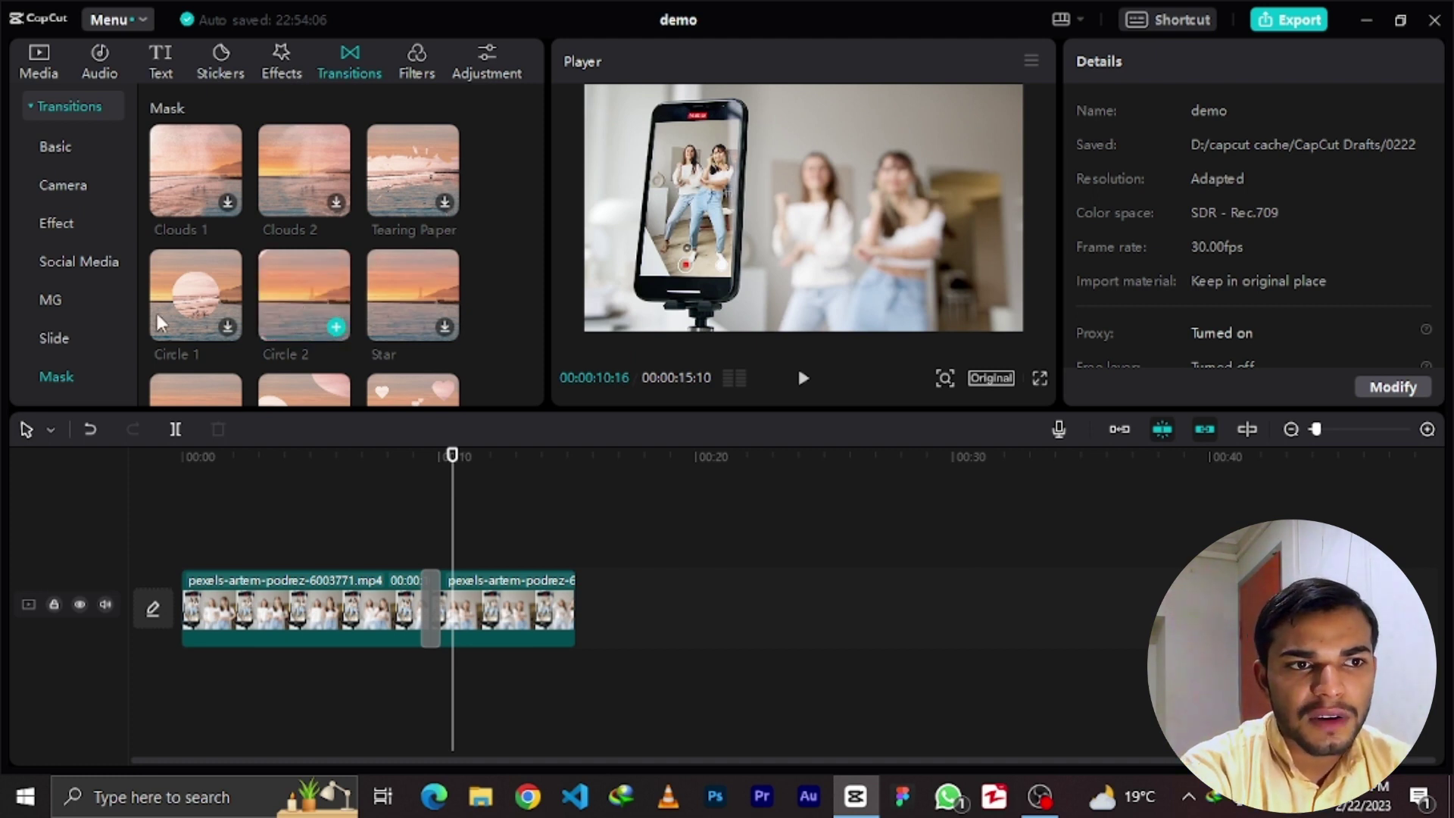
click(185, 296)
click(413, 297)
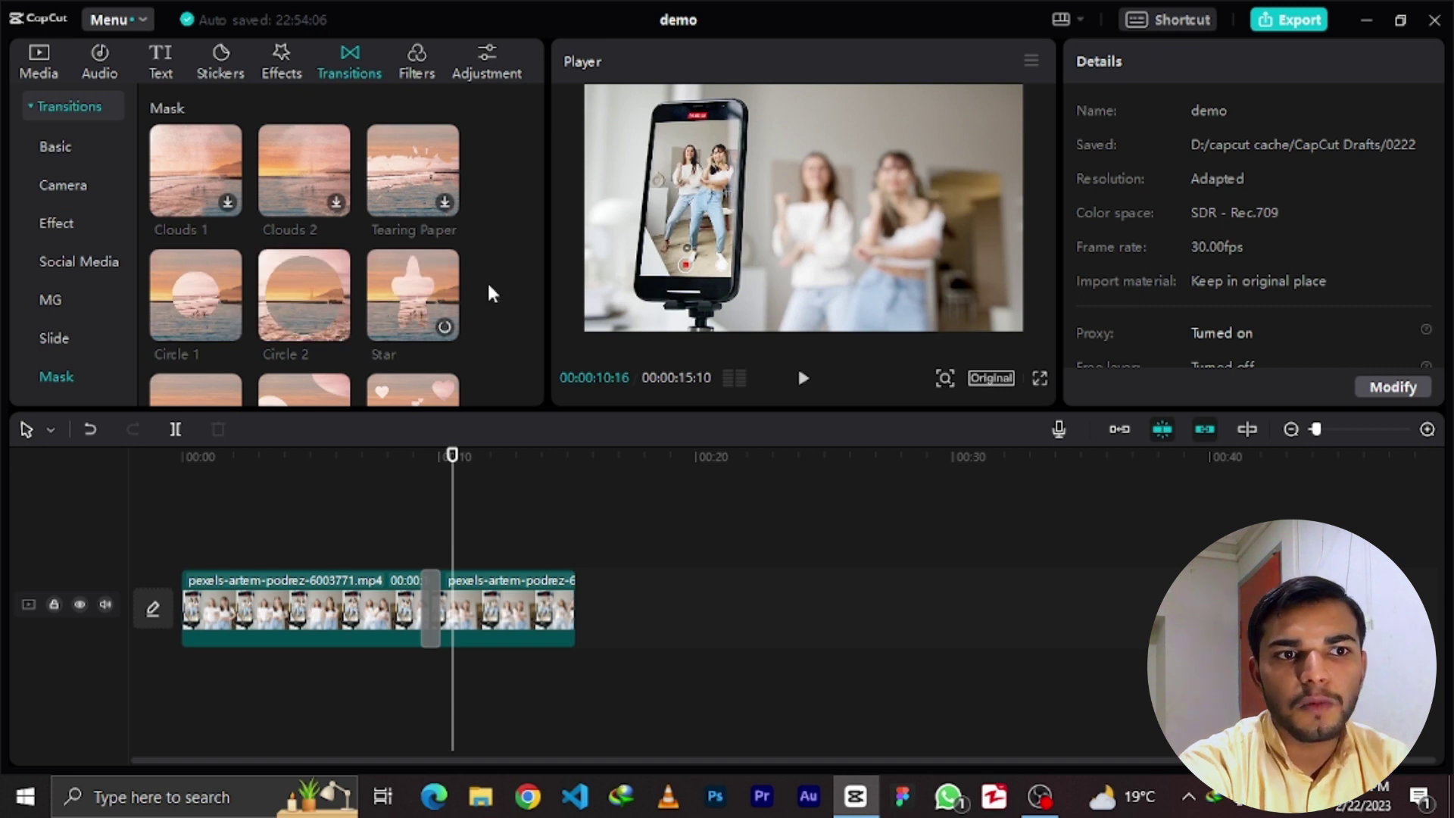
scroll(483, 293, up, 10)
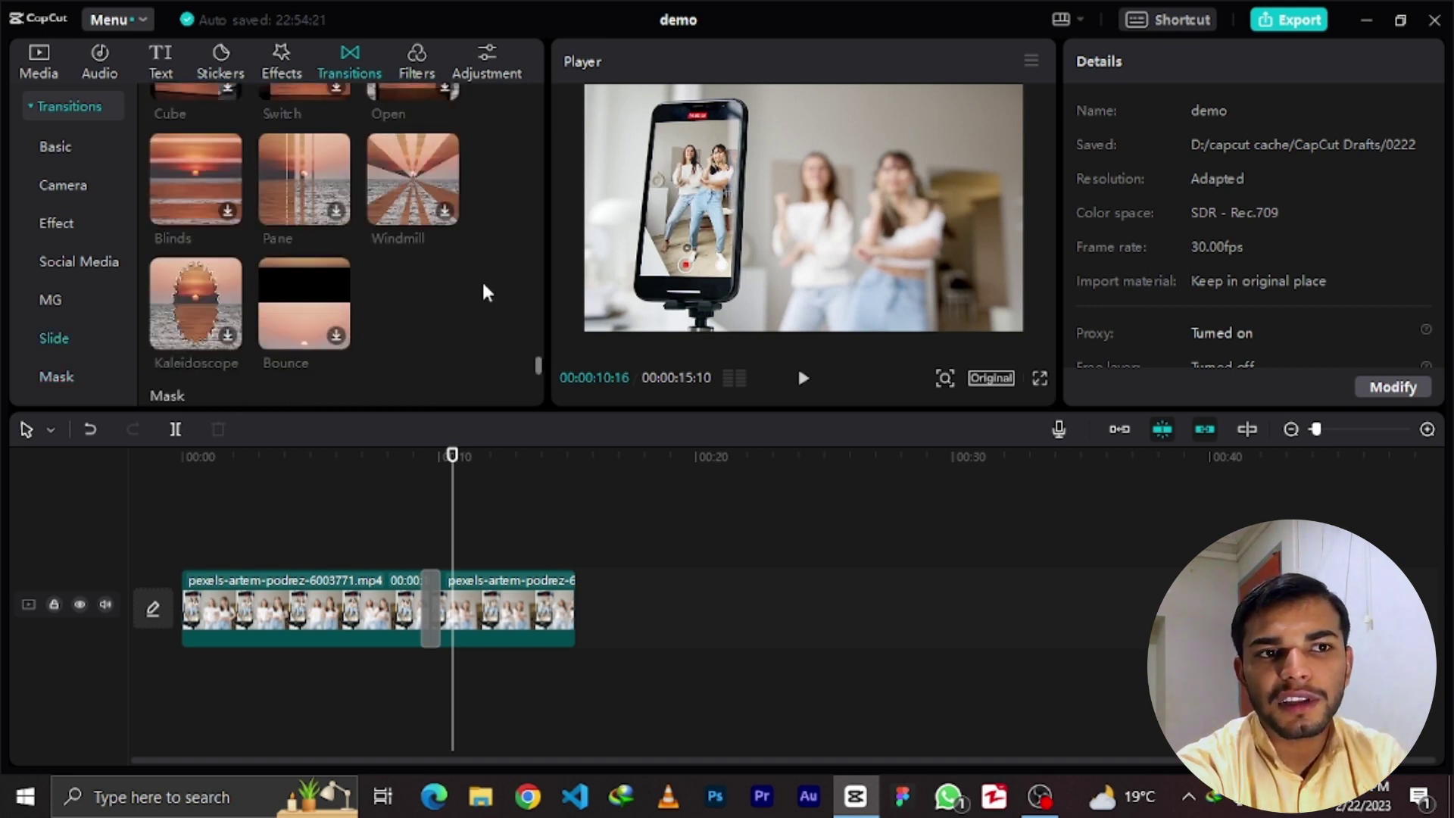
scroll(483, 291, up, 8)
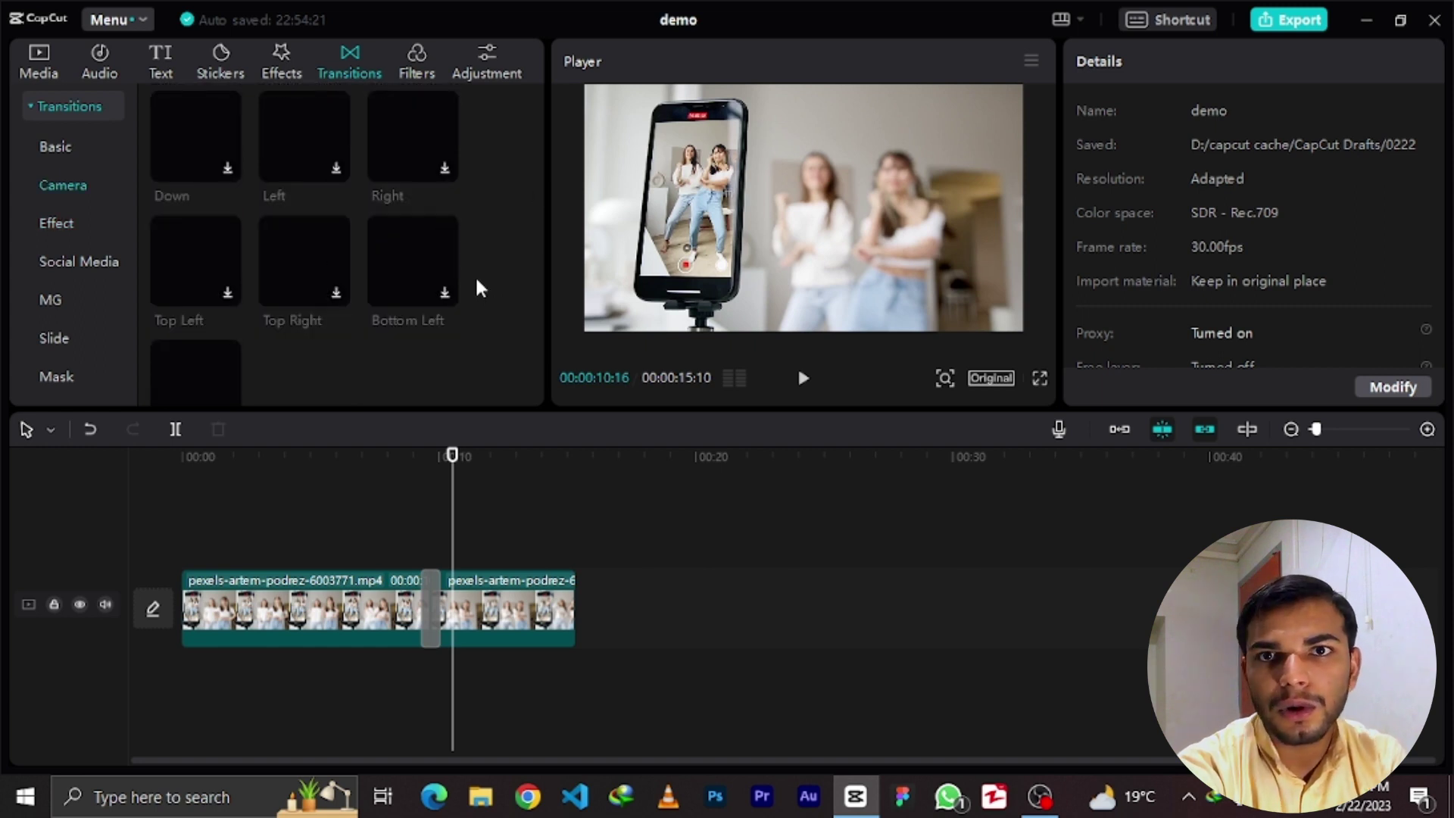
scroll(479, 288, up, 6)
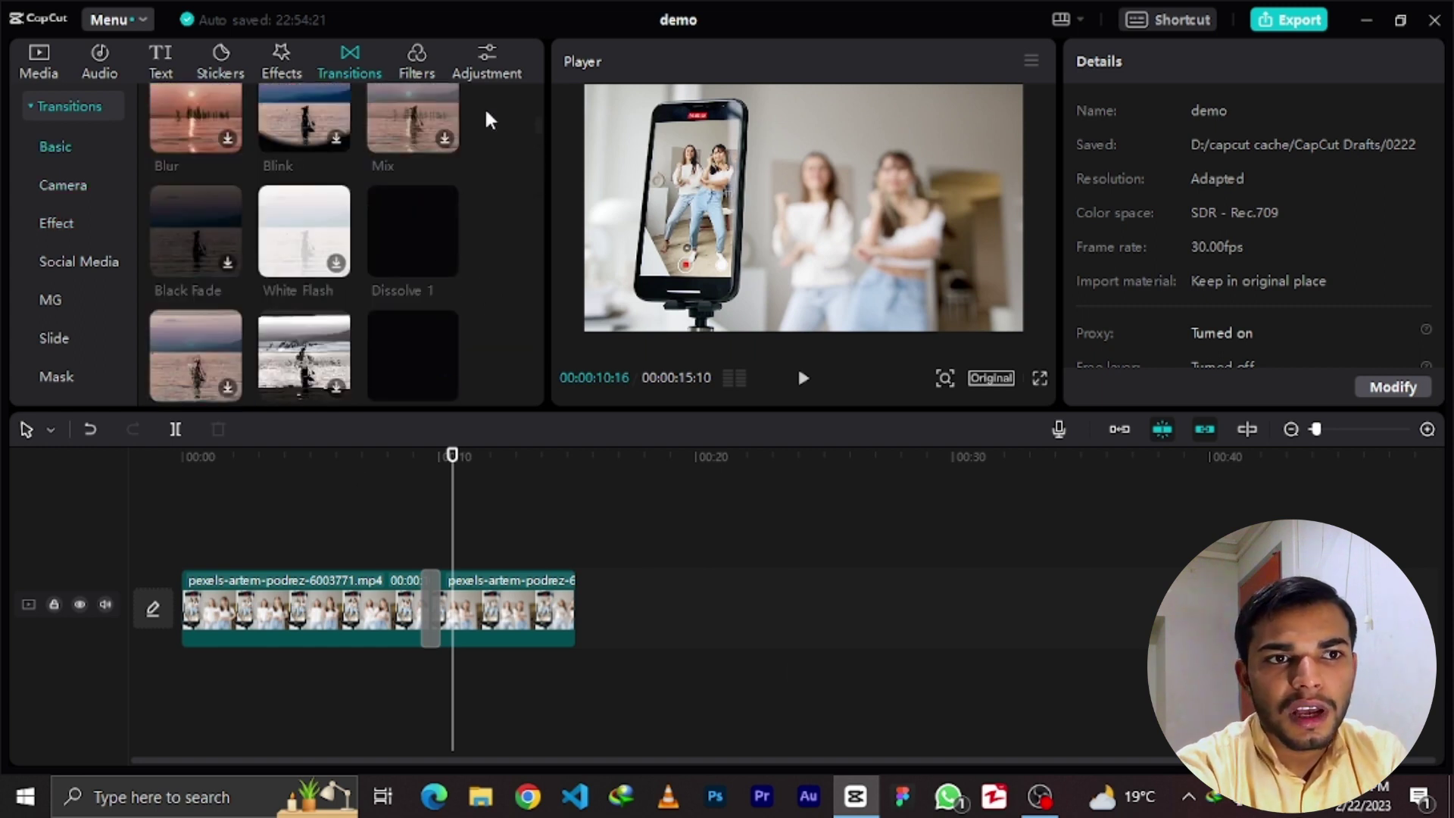
- Look at the Life filters and the customized adjustment options, and move the playhead back to 00:00:09:09
click(406, 55)
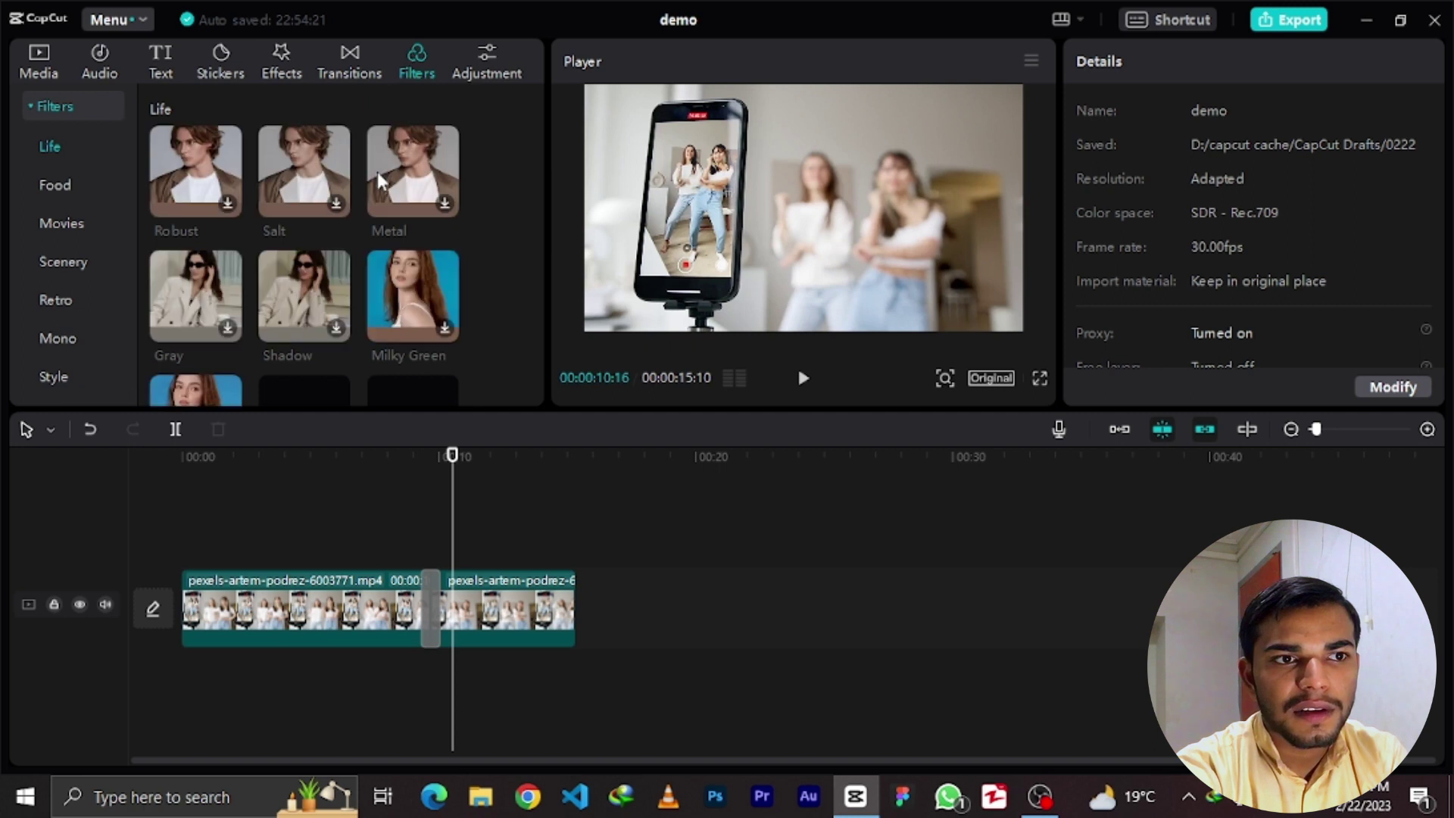
click(486, 72)
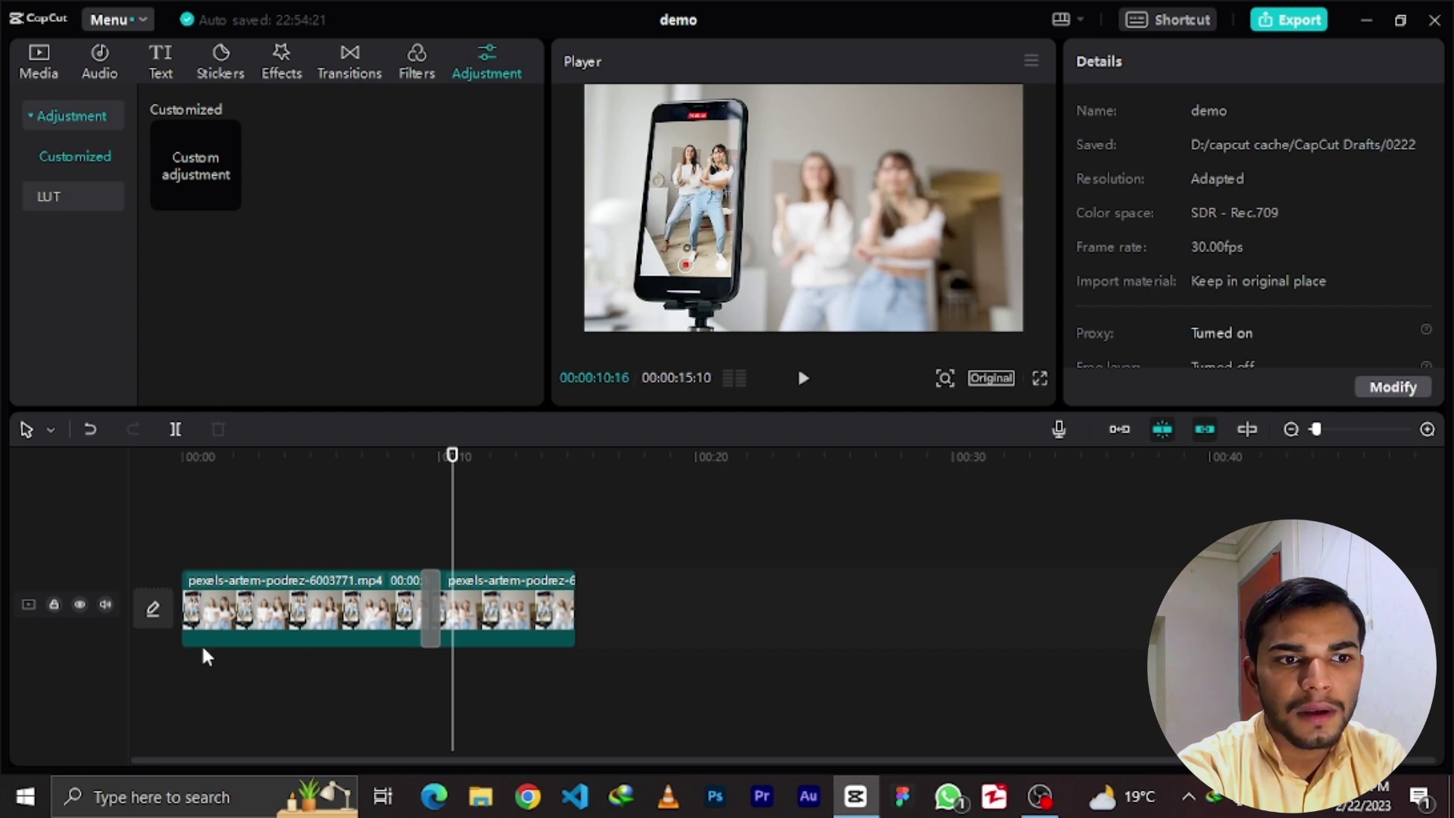
click(449, 457)
drag(449, 456, 422, 457)
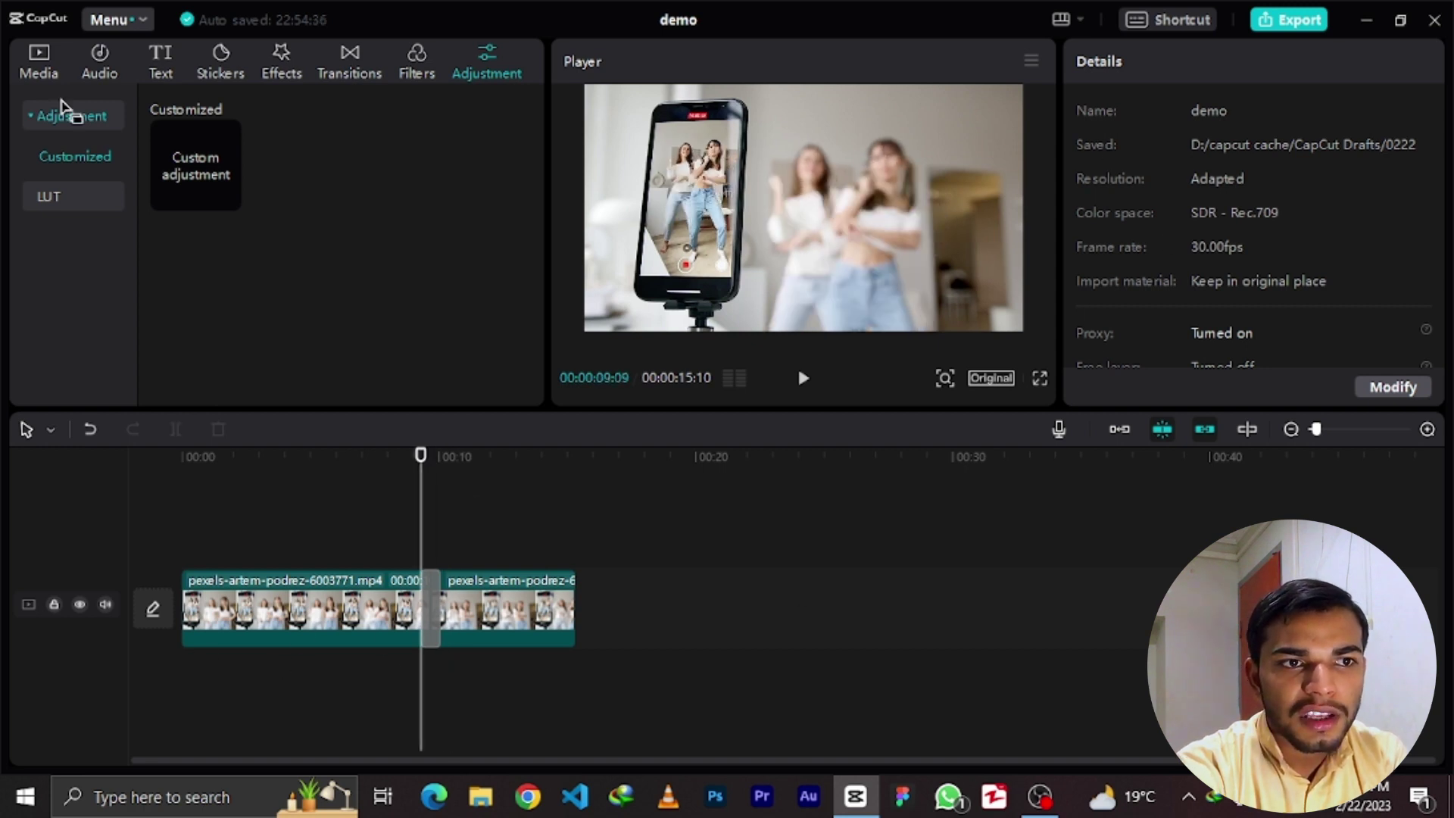
- Import the audio file Ruthless - NEFFEX.mp3 from the Personal (D:) drive and place it below the video at the timeline's start
click(47, 65)
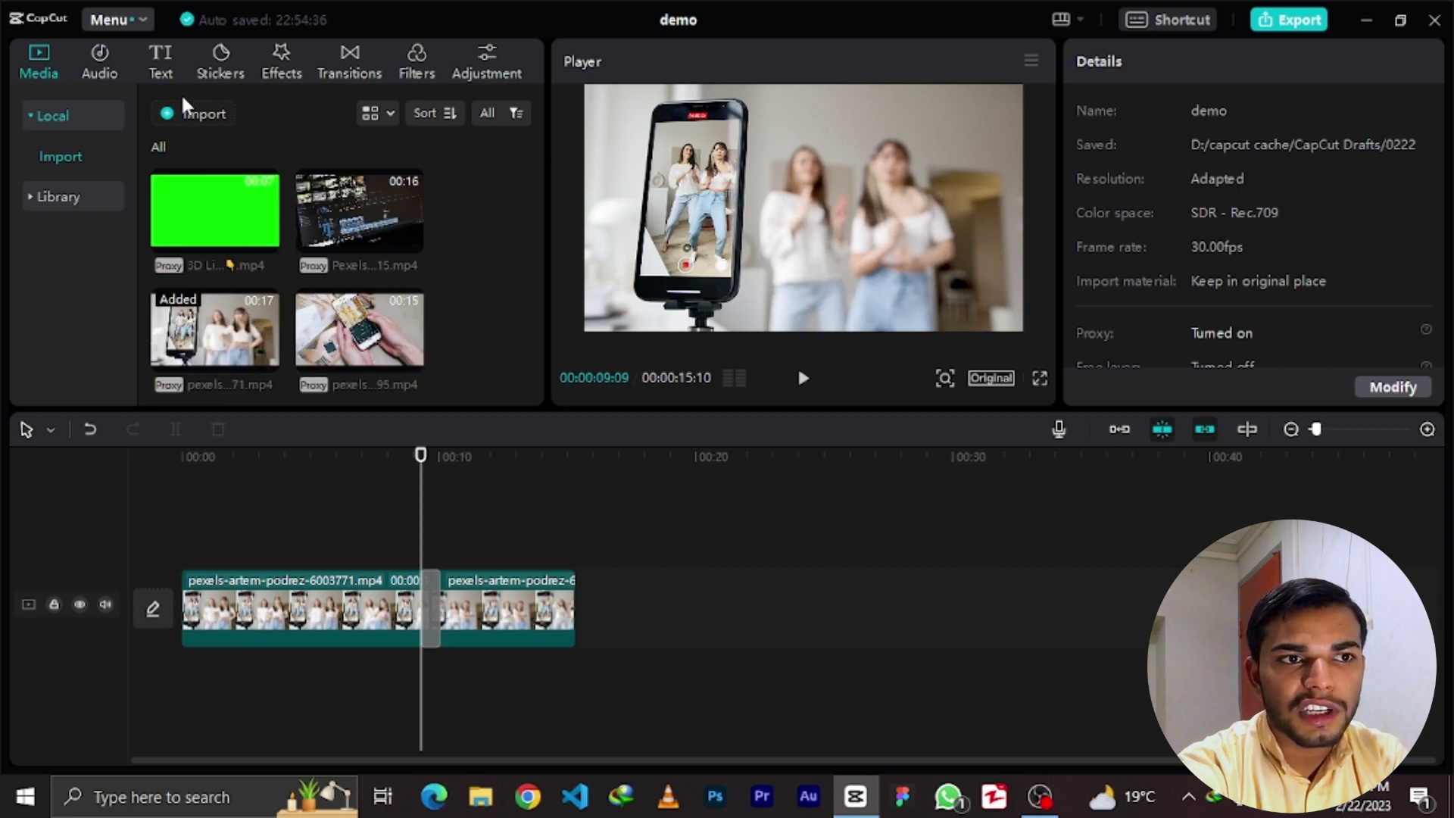
click(202, 115)
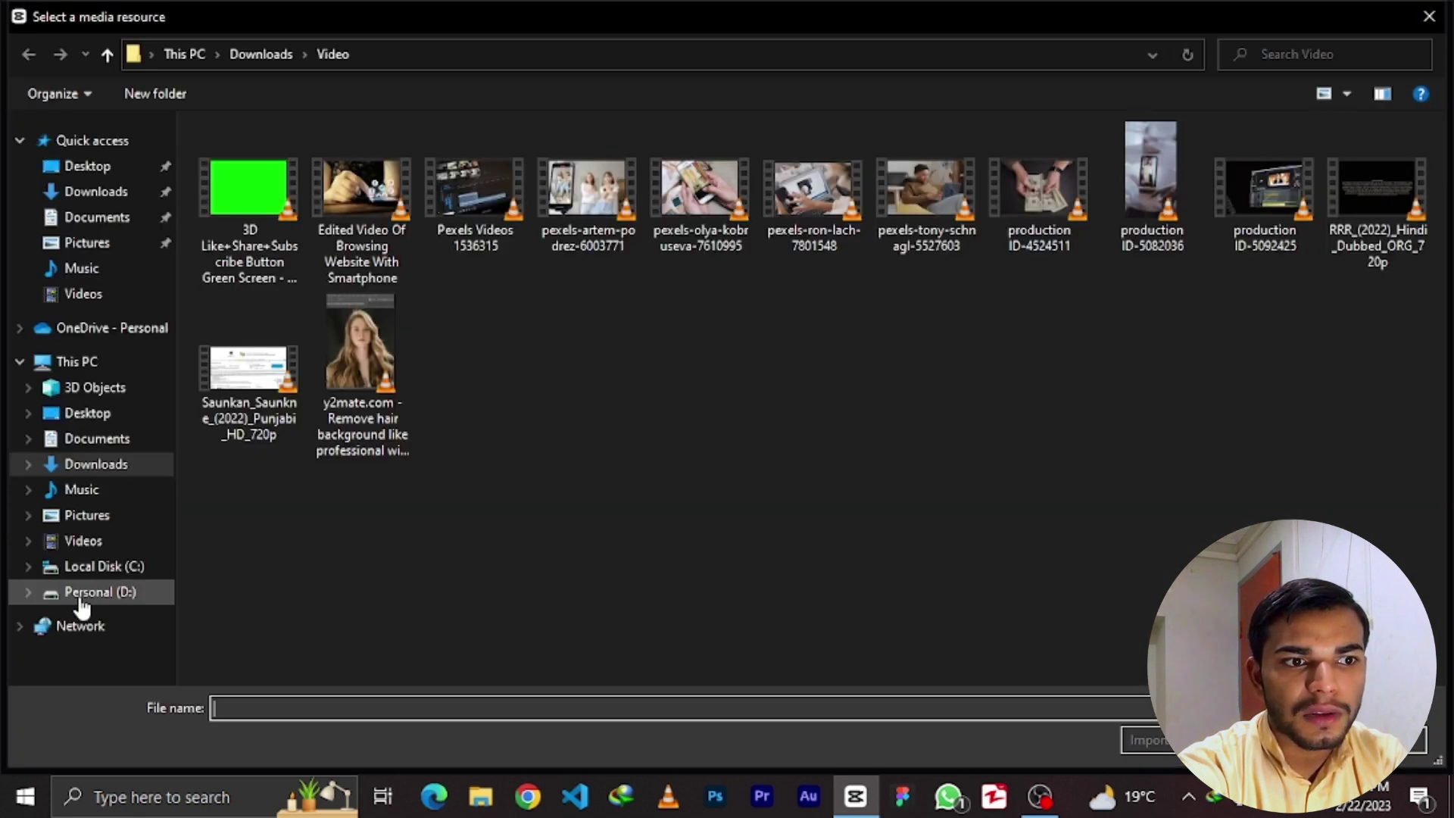
click(37, 595)
double_click(466, 329)
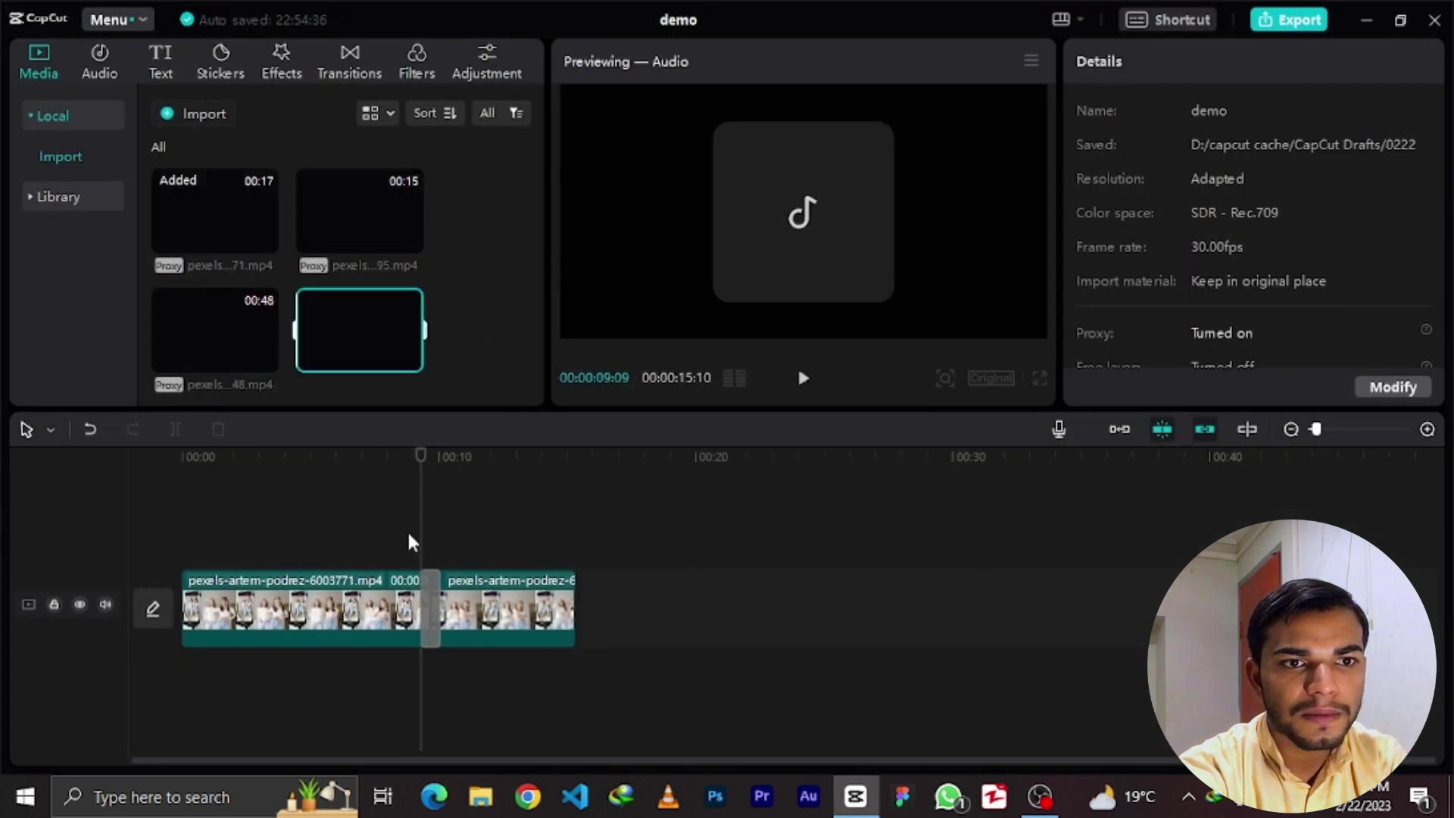
drag(353, 341, 182, 691)
- Play the video with the new music from the beginning for about five seconds
drag(413, 456, 110, 459)
click(803, 378)
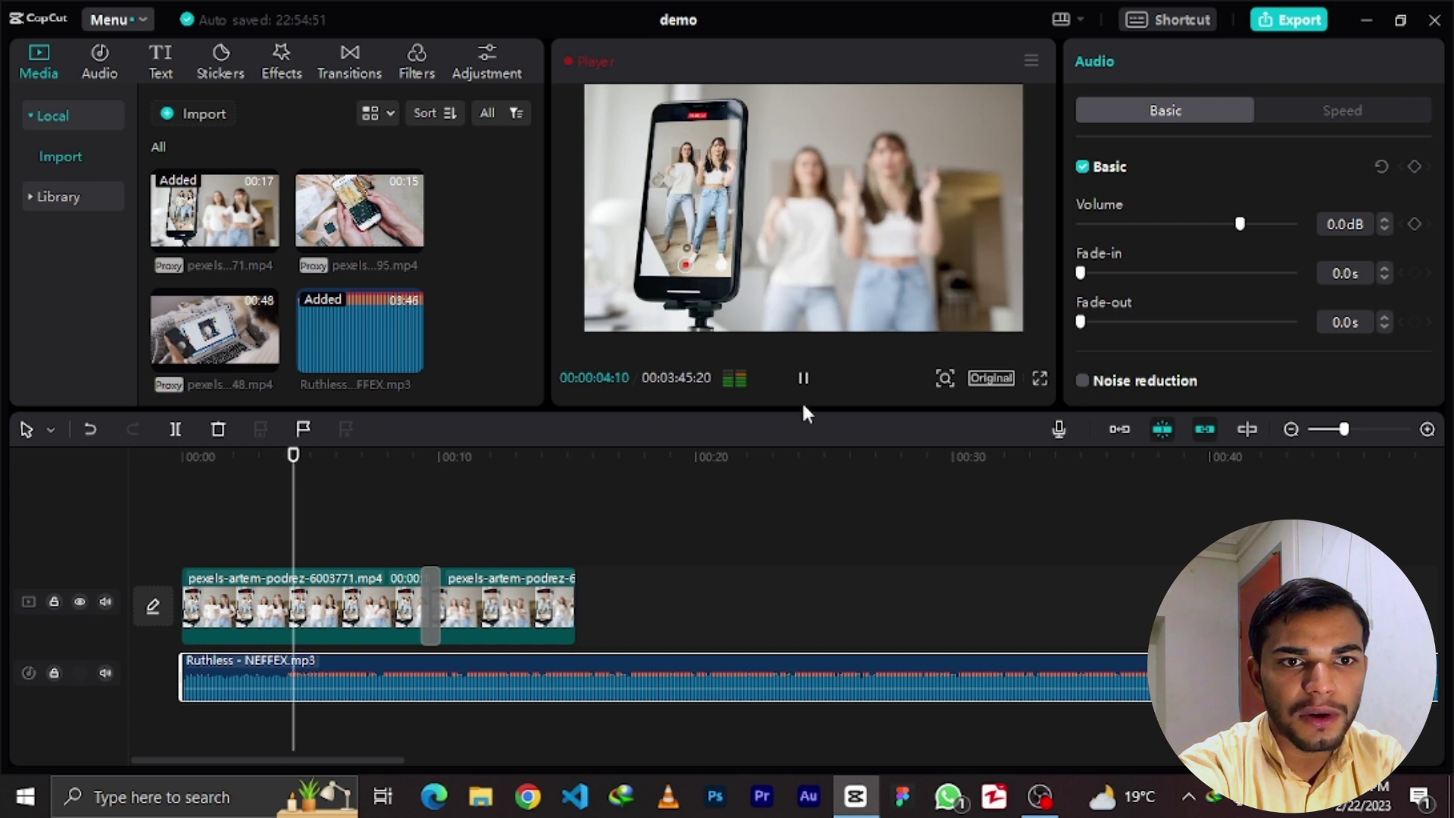
click(804, 378)
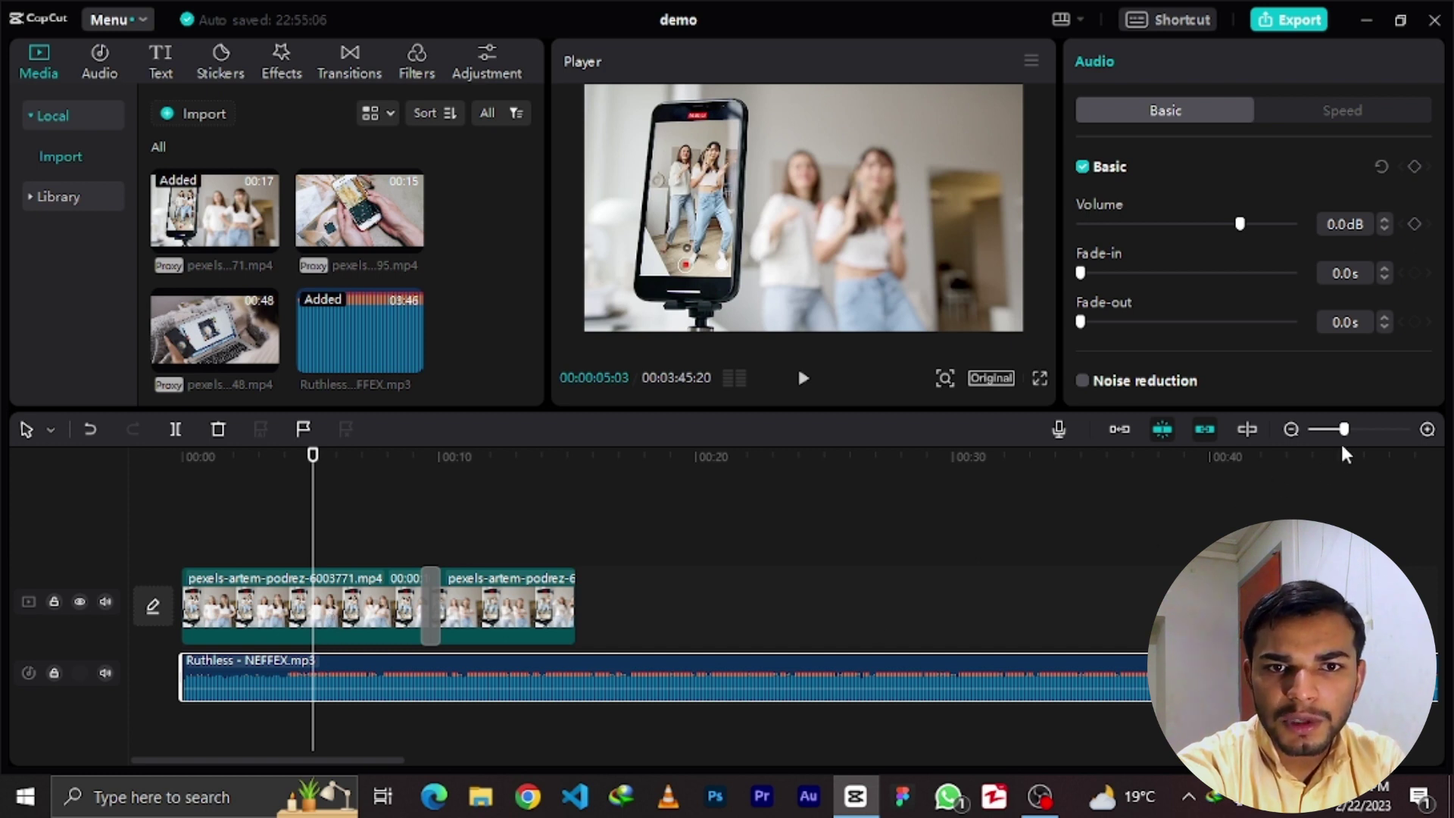
- Move the second video clip away from the first to leave a gap, and move it back against the first clip
mouse_move(1345, 432)
mouse_down()
mouse_move(1376, 432)
mouse_move(1326, 432)
mouse_move(1362, 431)
mouse_up()
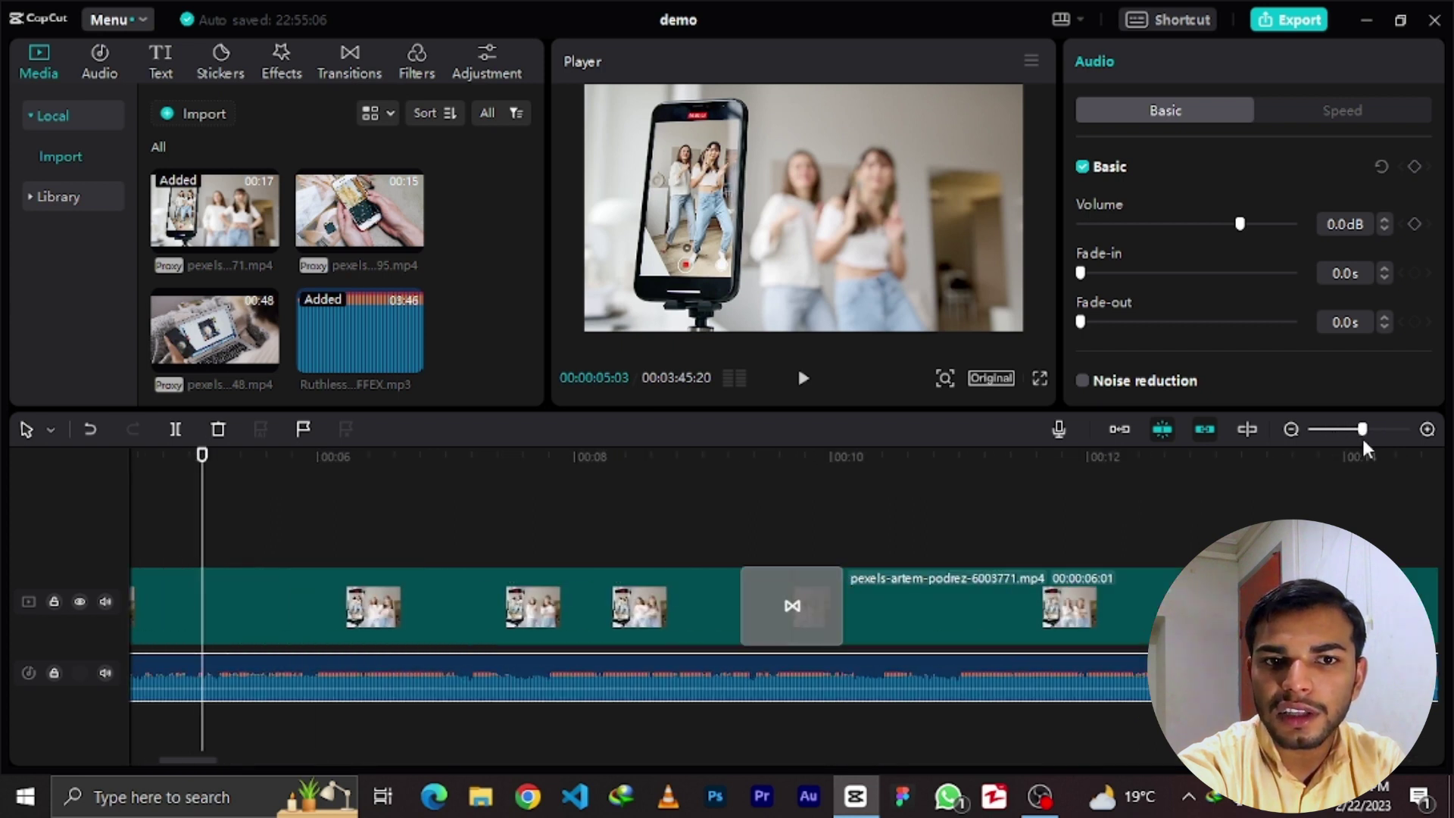
mouse_move(1363, 439)
mouse_down()
mouse_move(1343, 438)
mouse_move(1356, 439)
mouse_up()
click(593, 606)
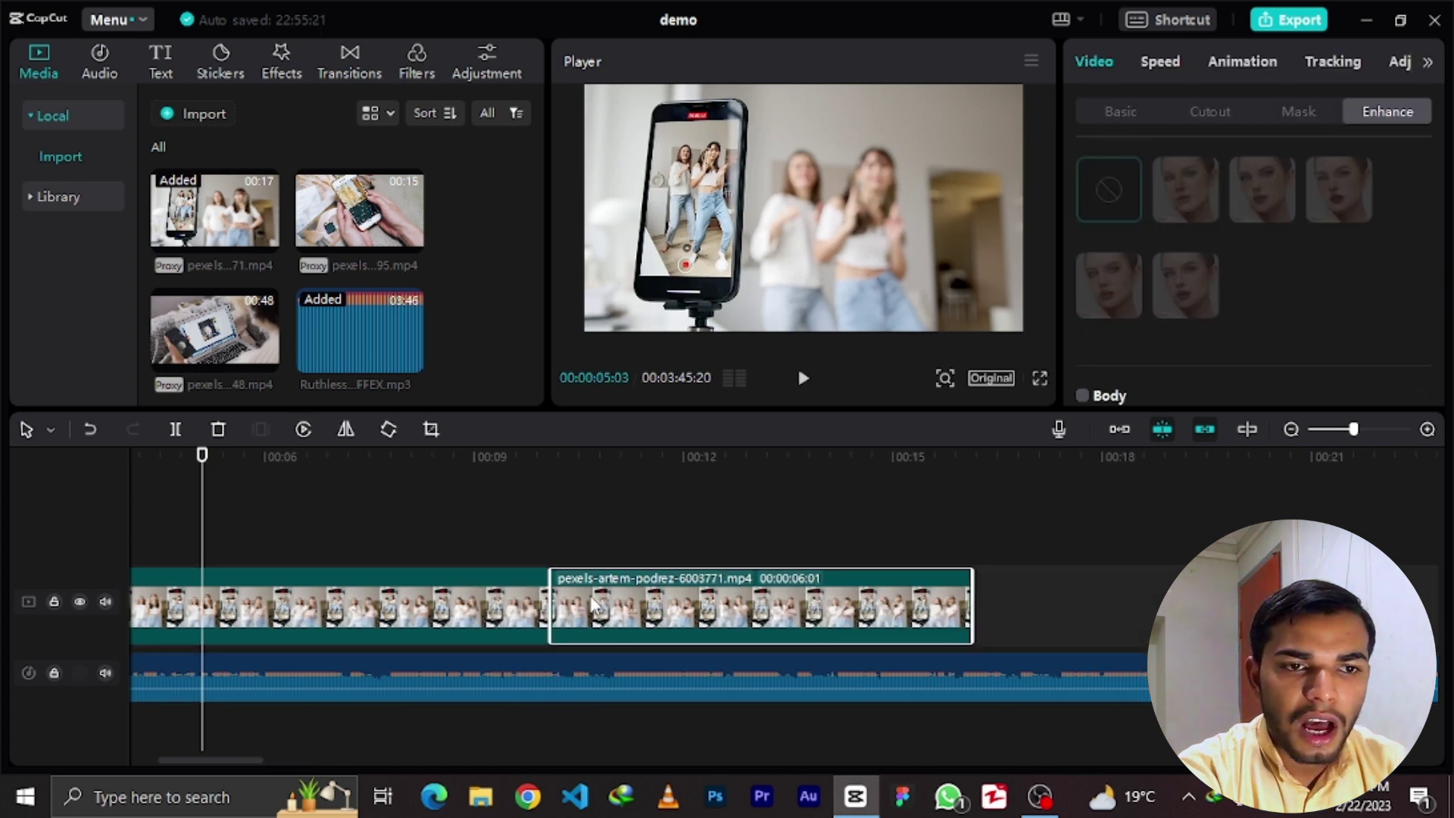
drag(593, 606, 718, 604)
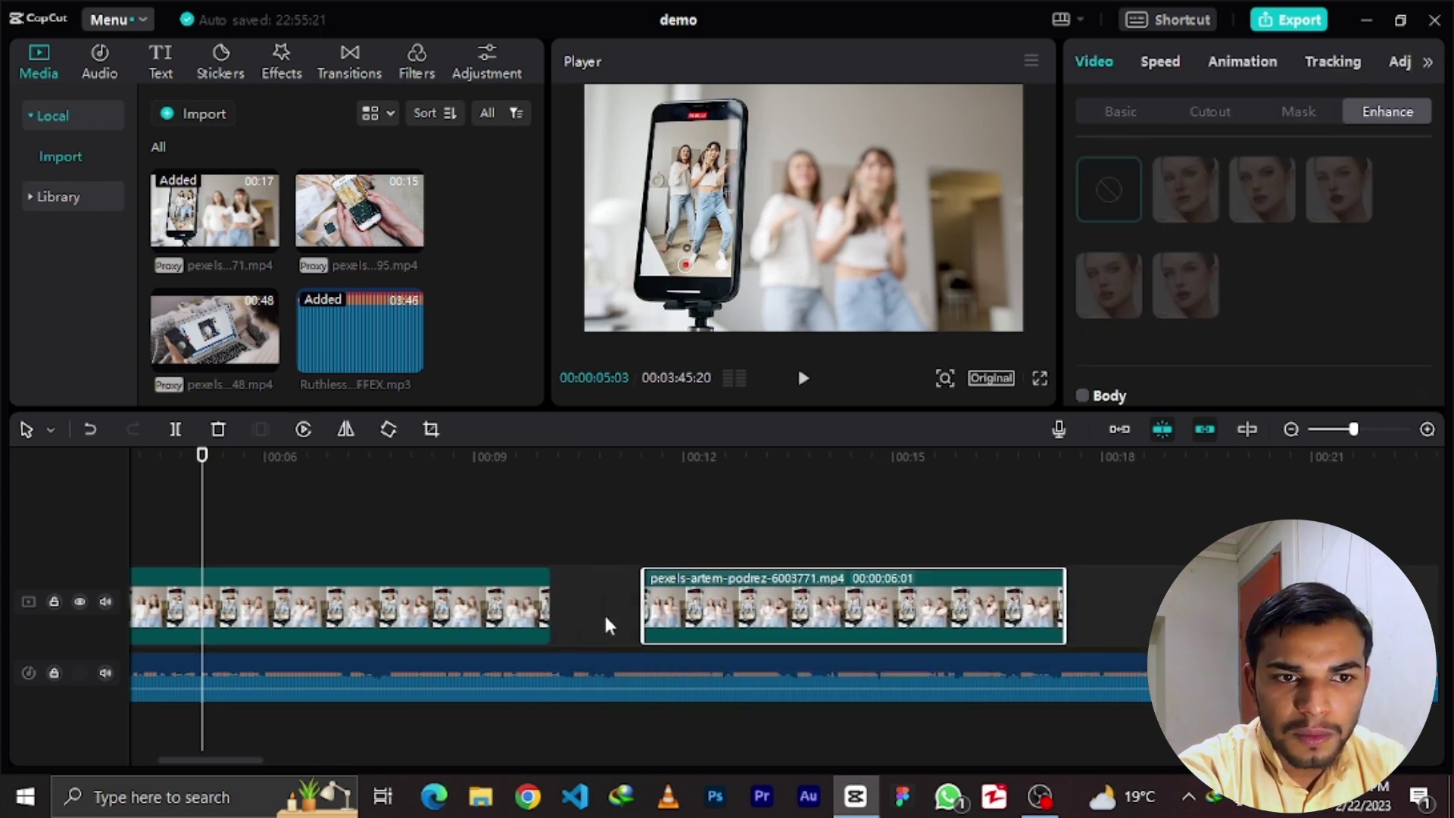
drag(829, 598, 742, 598)
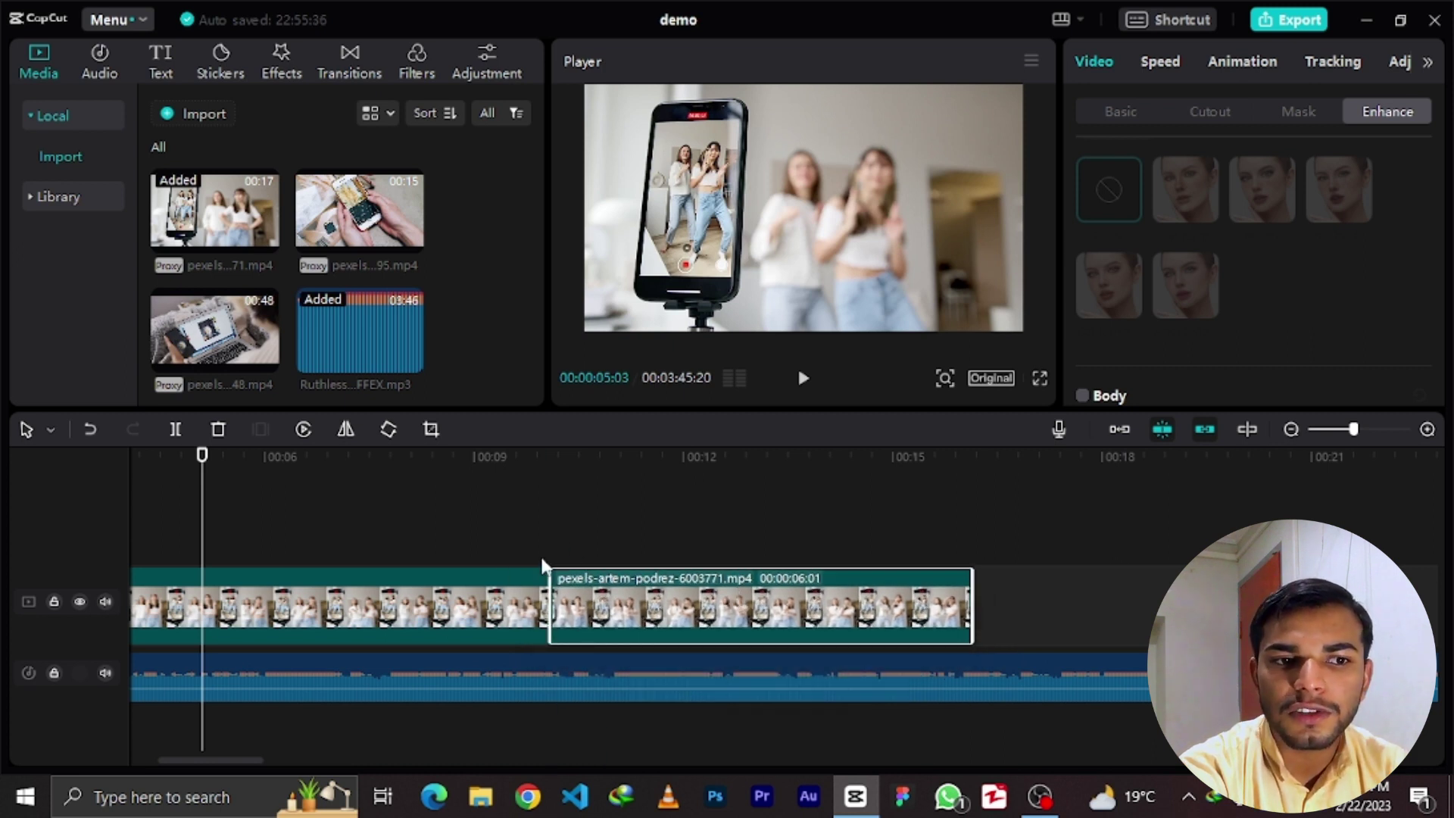
- Split the first video clip at about 00:00:06 with the Split tool, return to the Select tool, and move the playhead to 00:00:07:01
drag(199, 459, 800, 520)
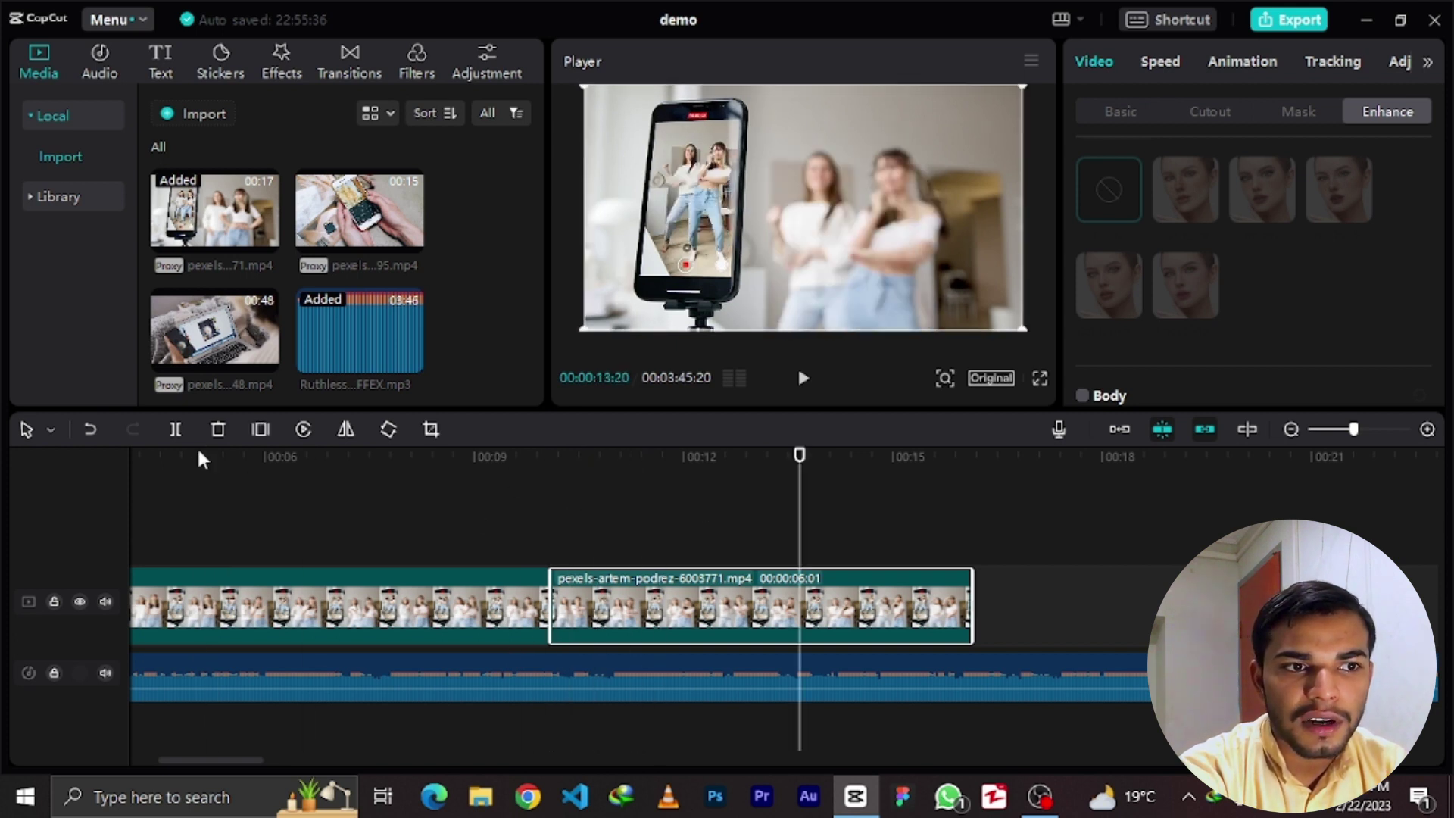
click(49, 431)
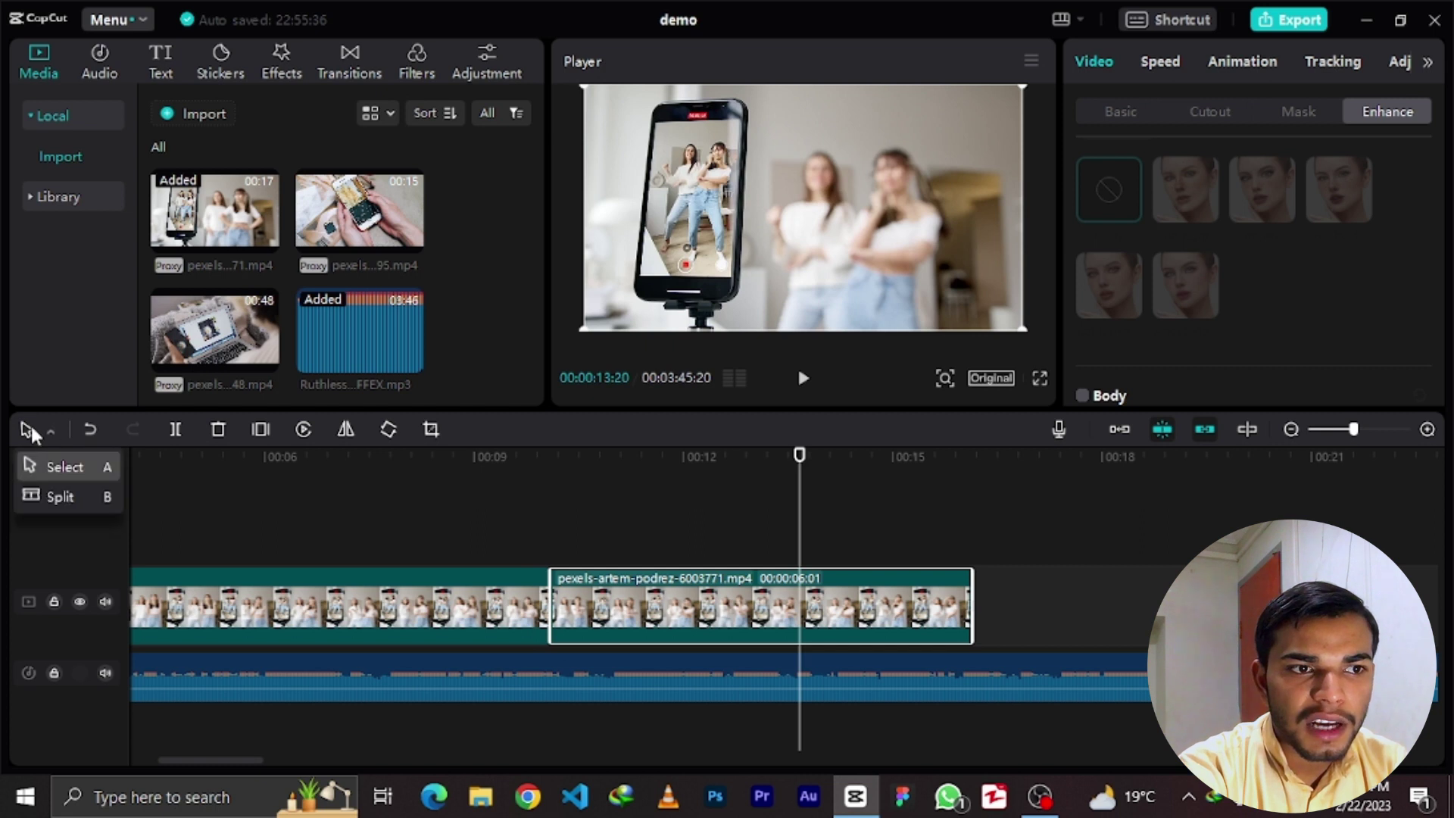
click(45, 504)
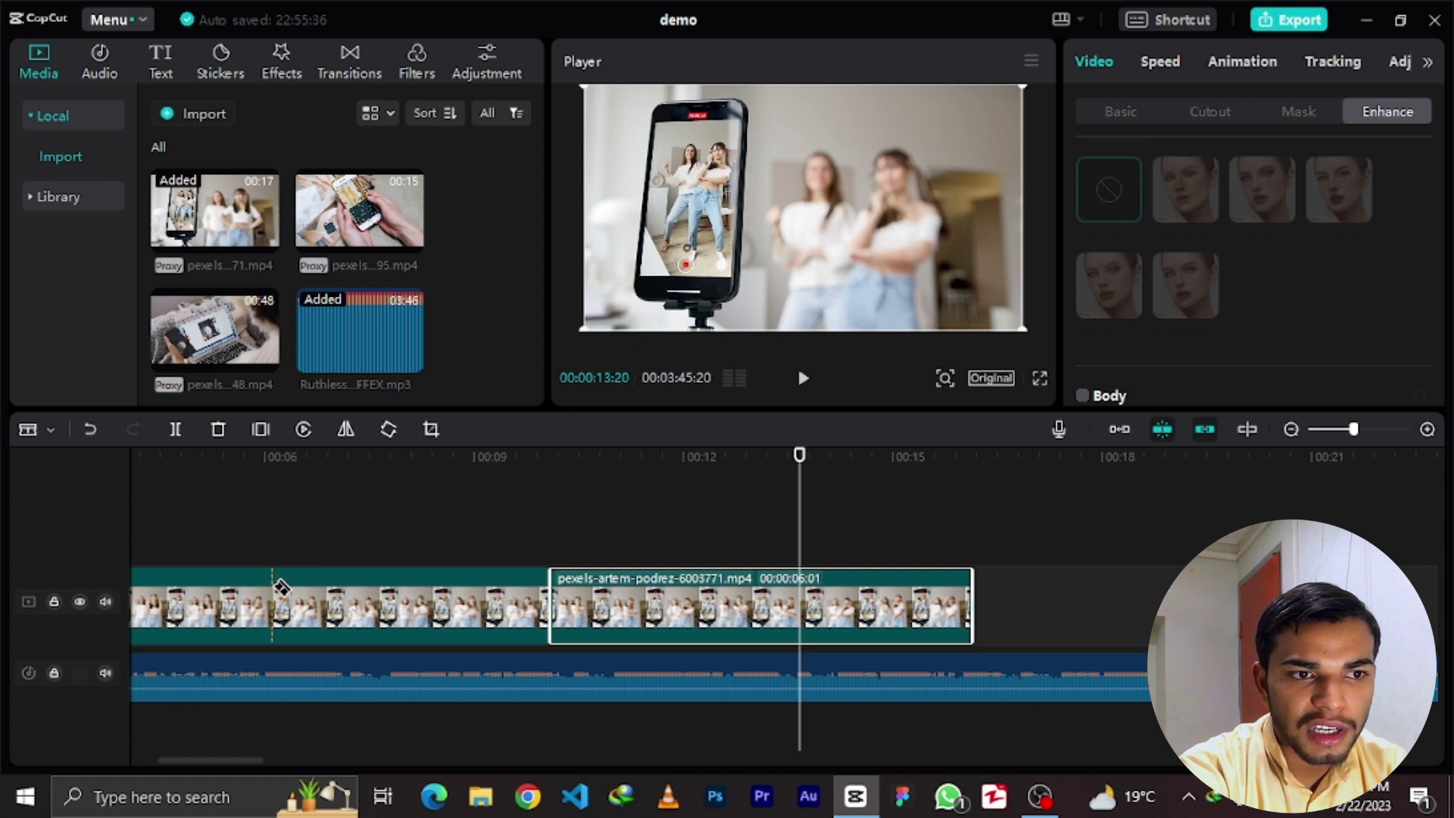
click(275, 588)
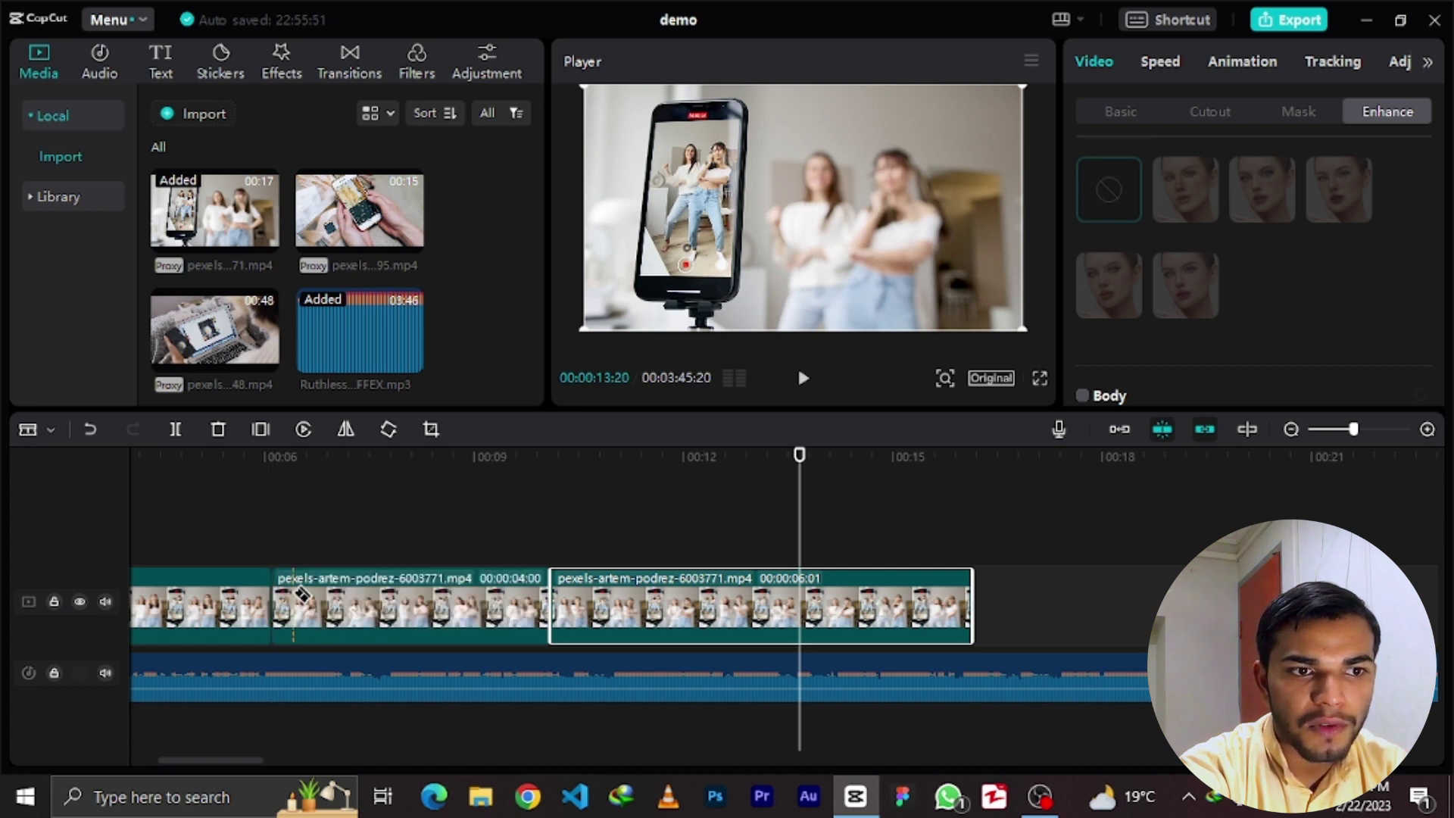
click(34, 430)
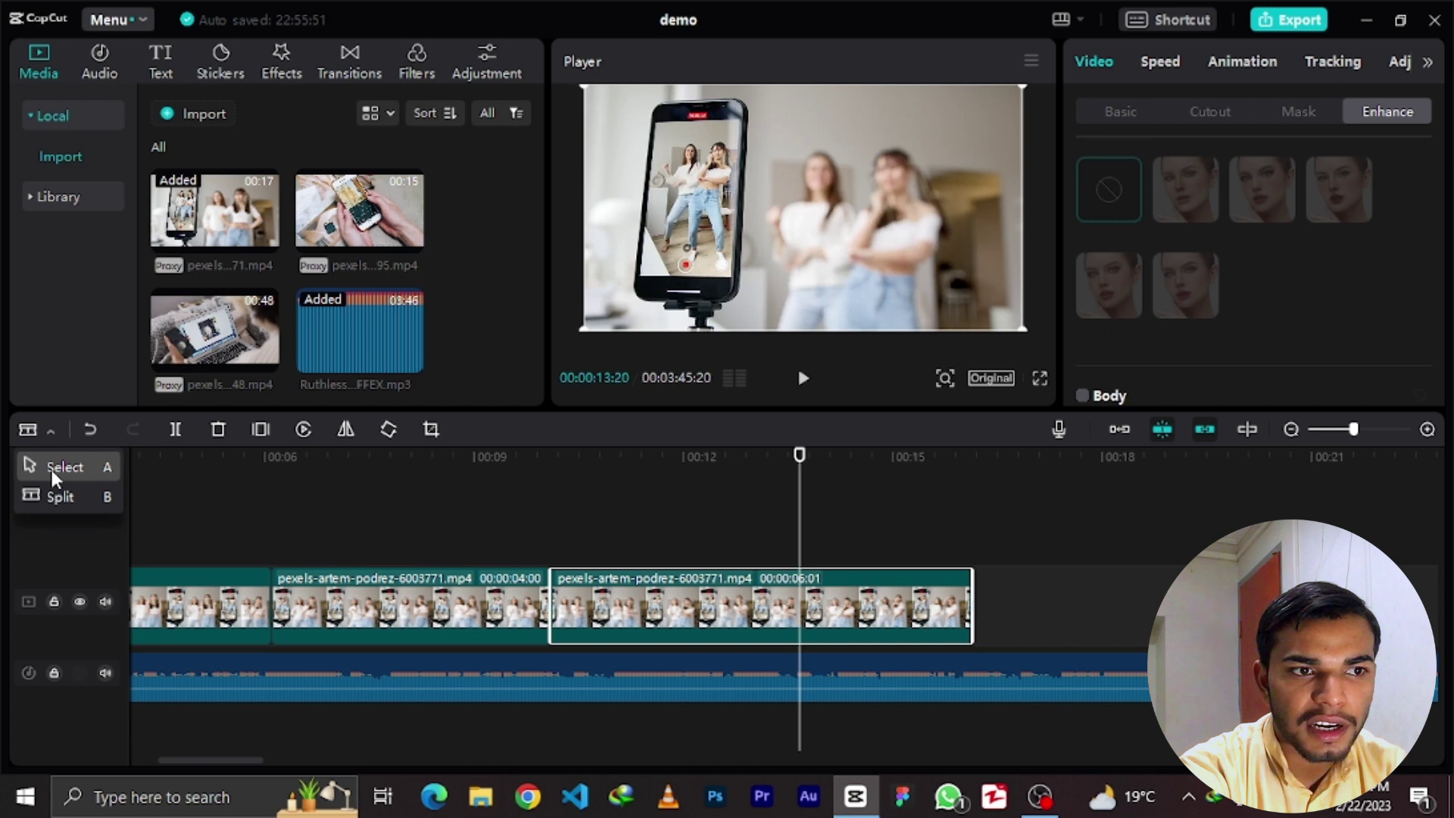
click(53, 474)
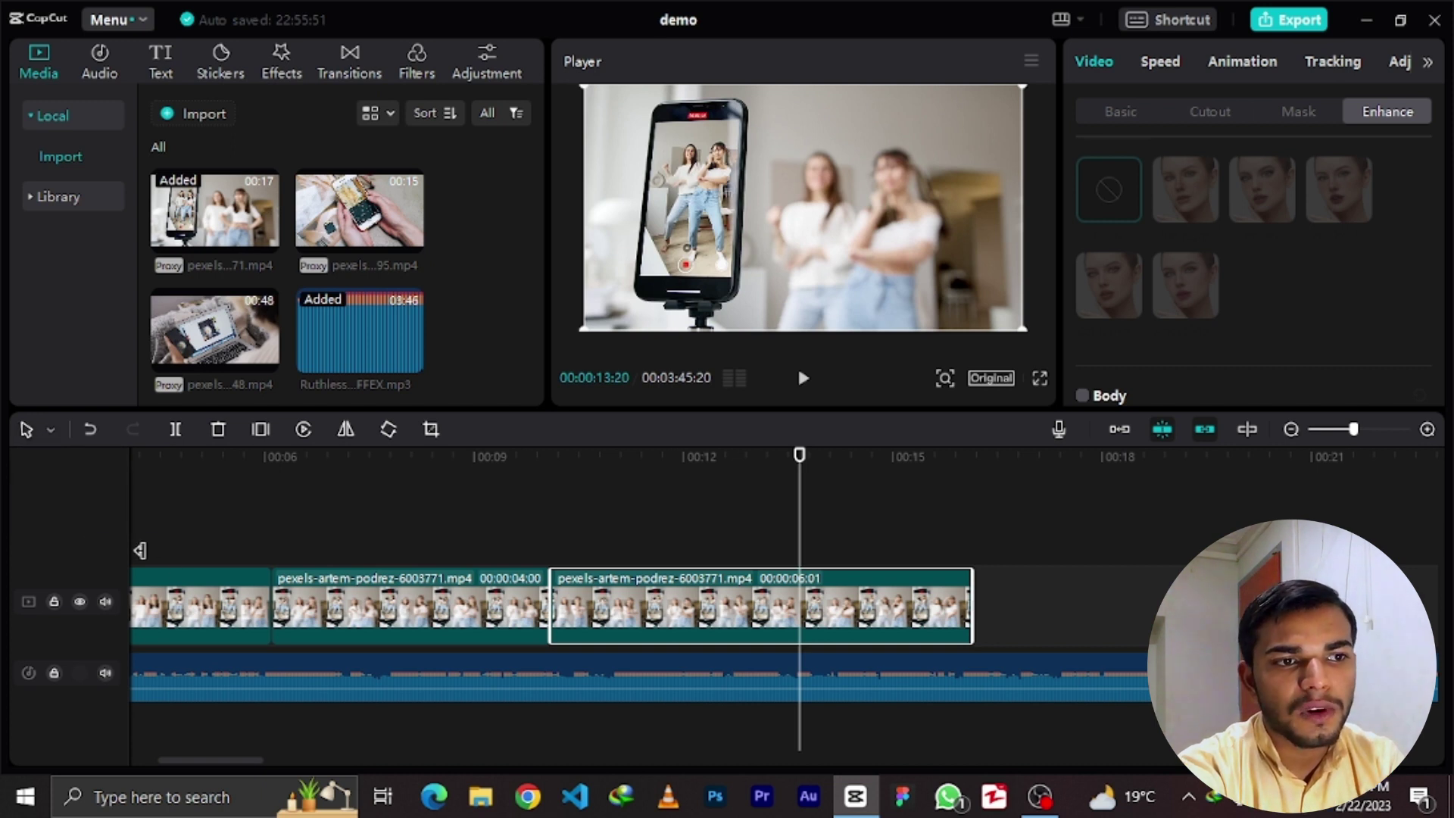
mouse_move(361, 618)
mouse_down()
mouse_move(401, 634)
mouse_move(362, 606)
mouse_move(361, 620)
mouse_up()
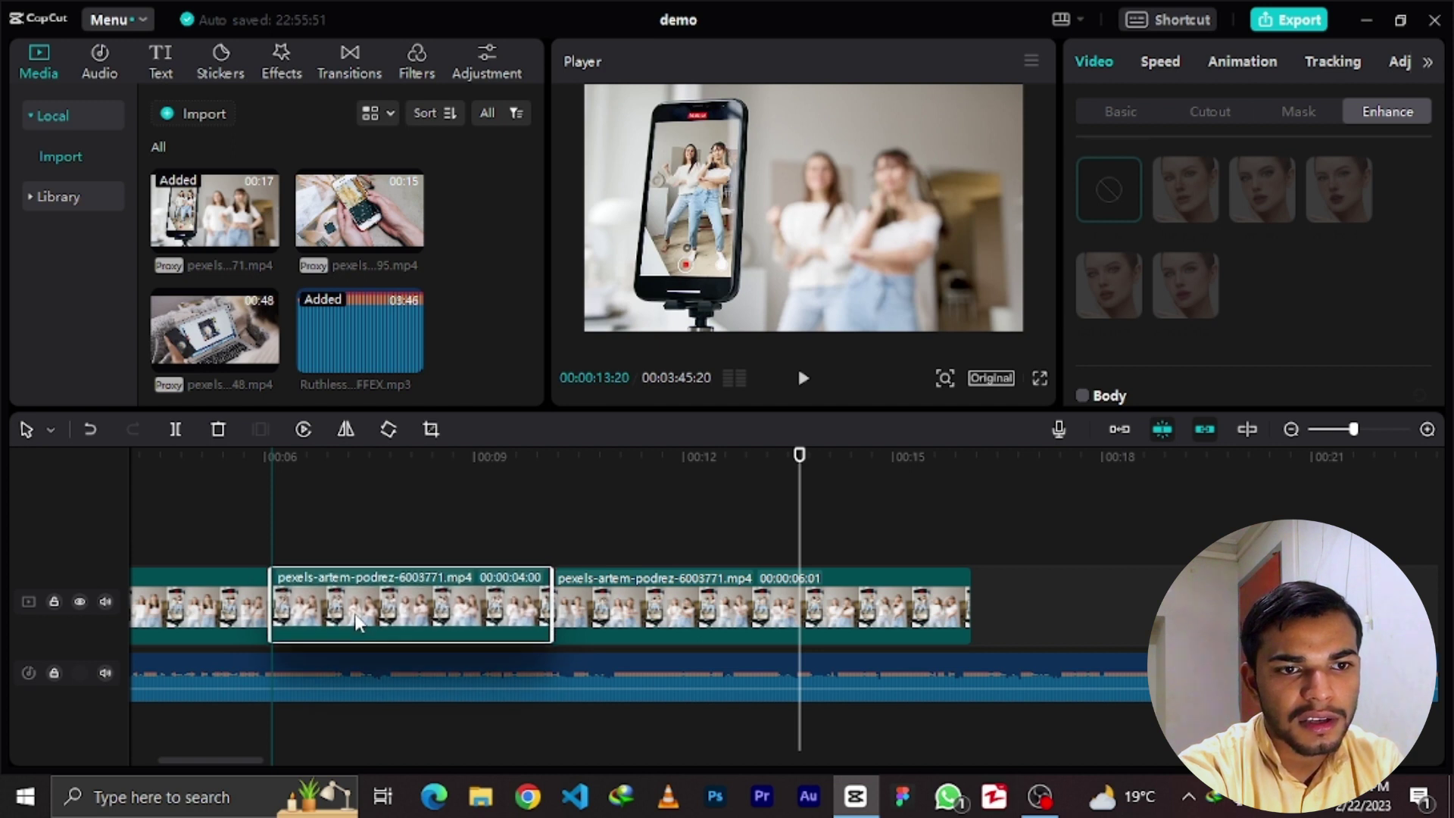
click(55, 429)
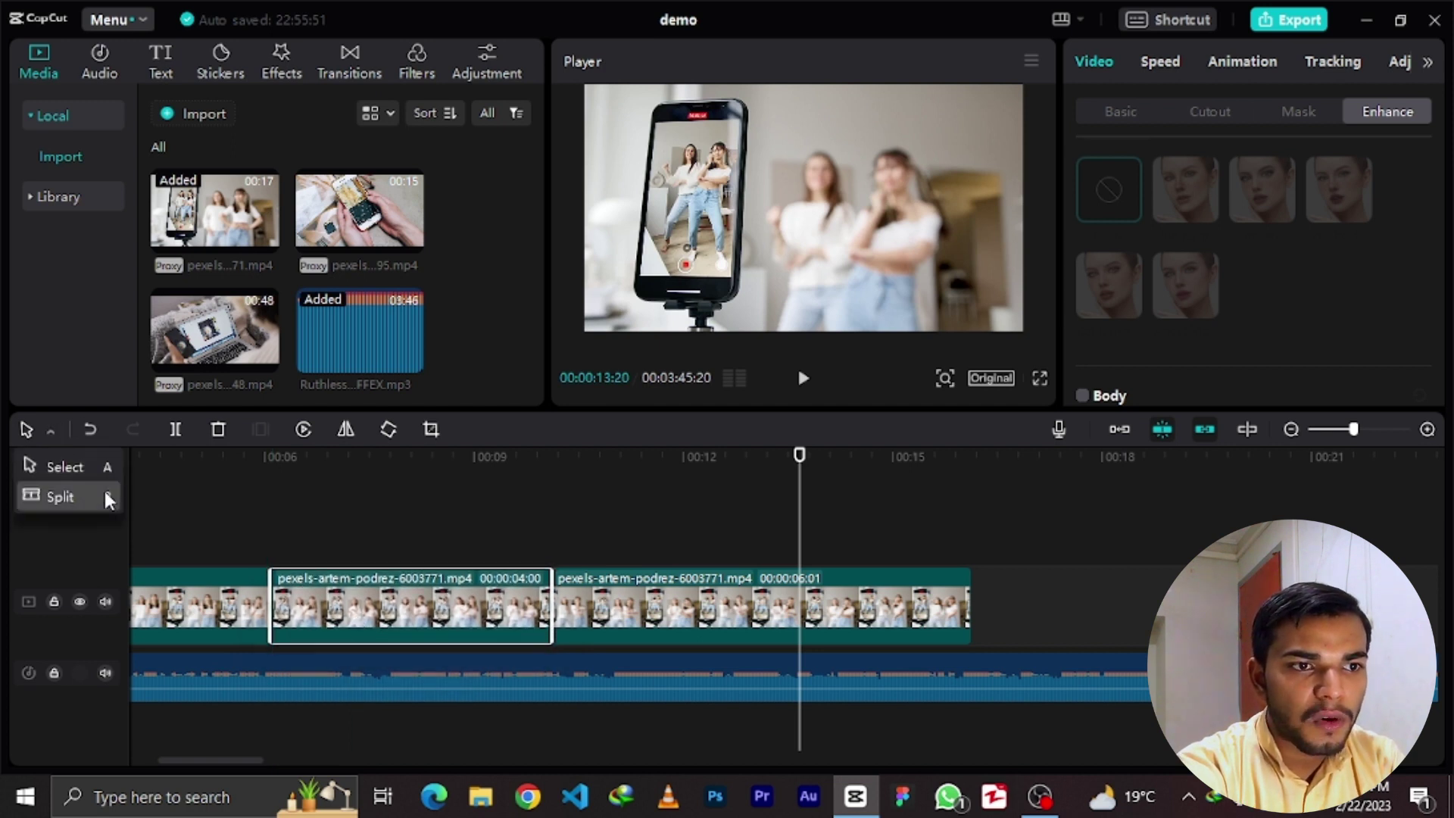
click(338, 542)
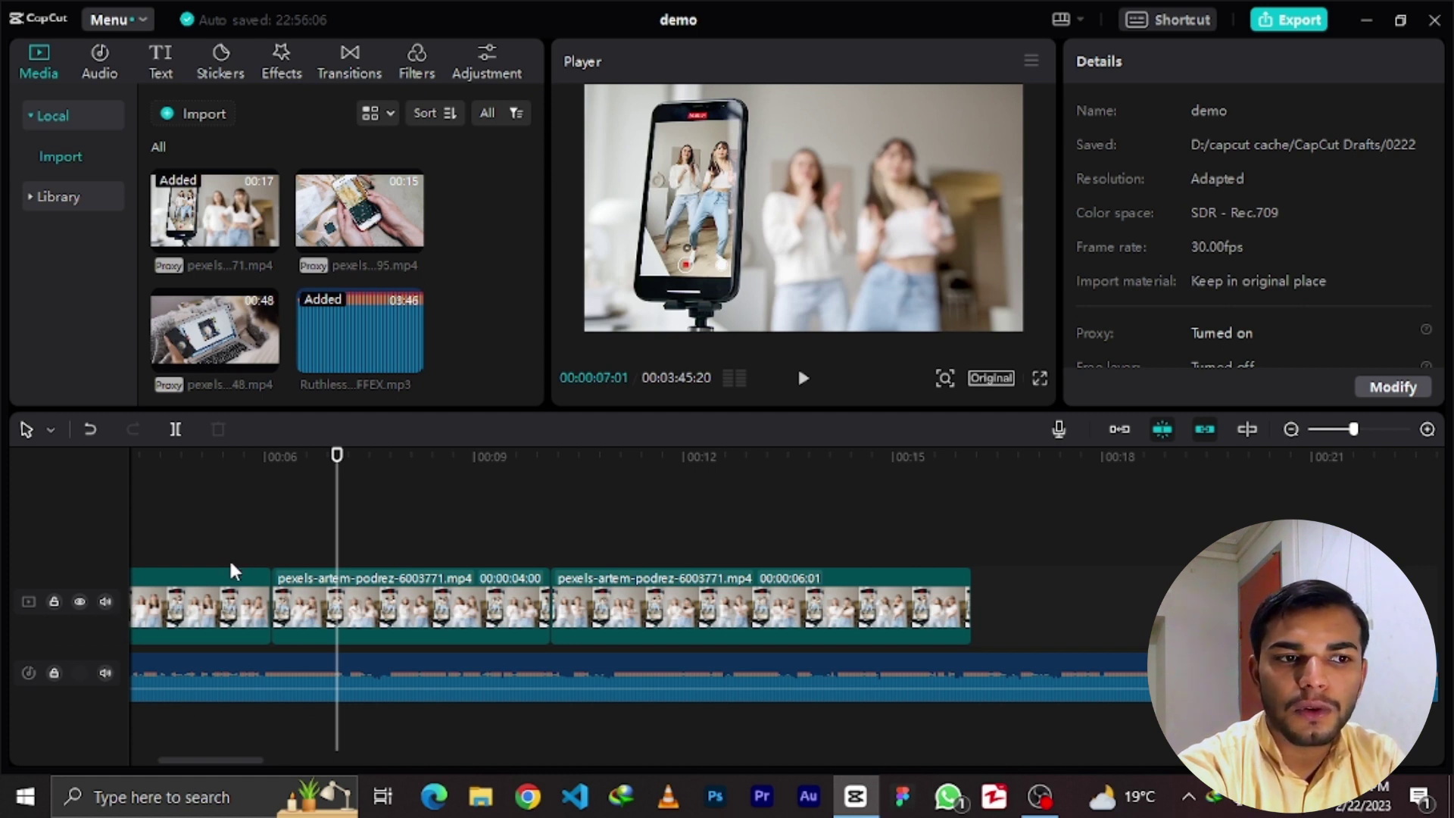
- Mute and unmute the video track, and hide it and show it again
click(105, 603)
click(105, 603)
click(79, 602)
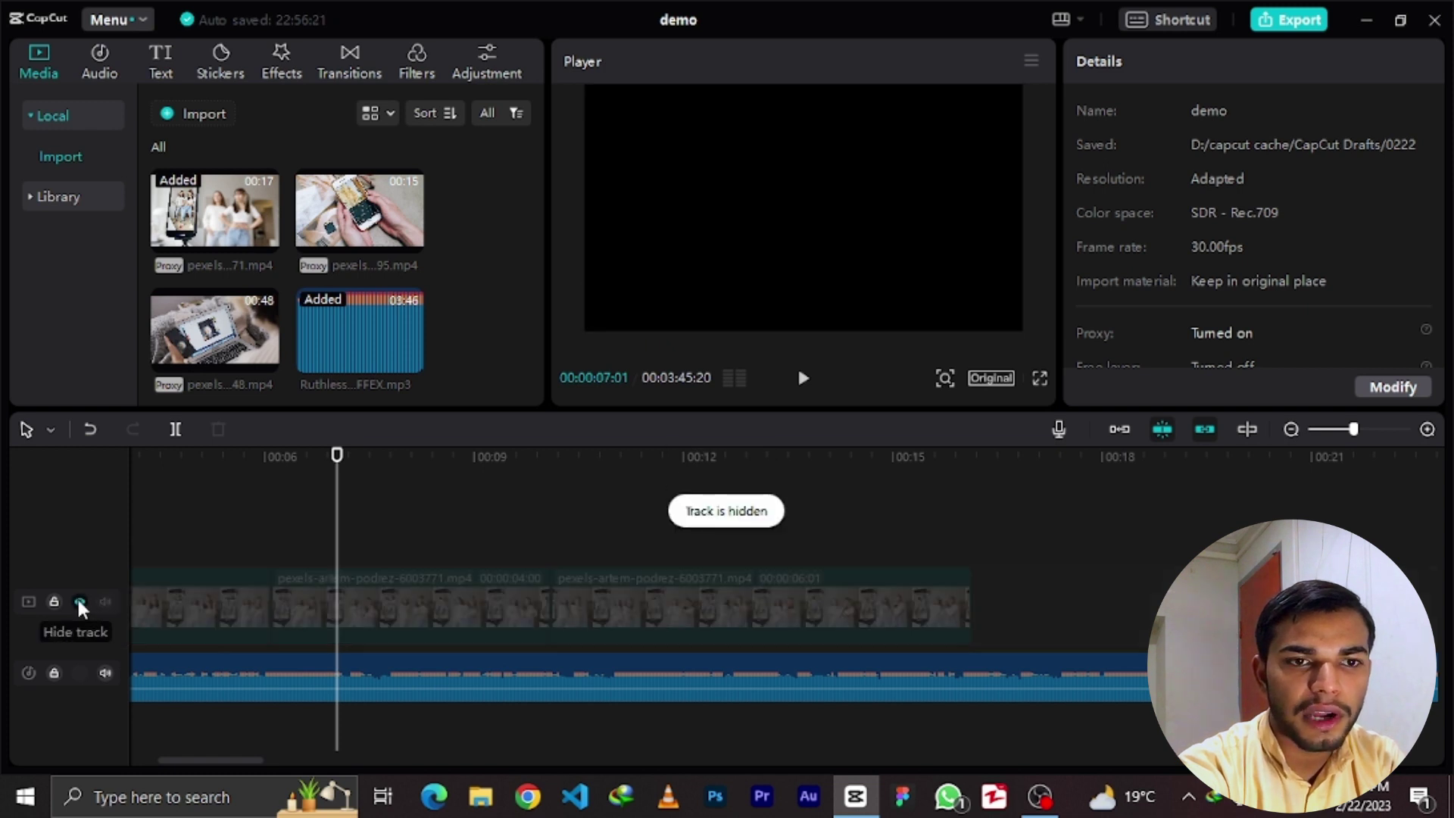
click(80, 602)
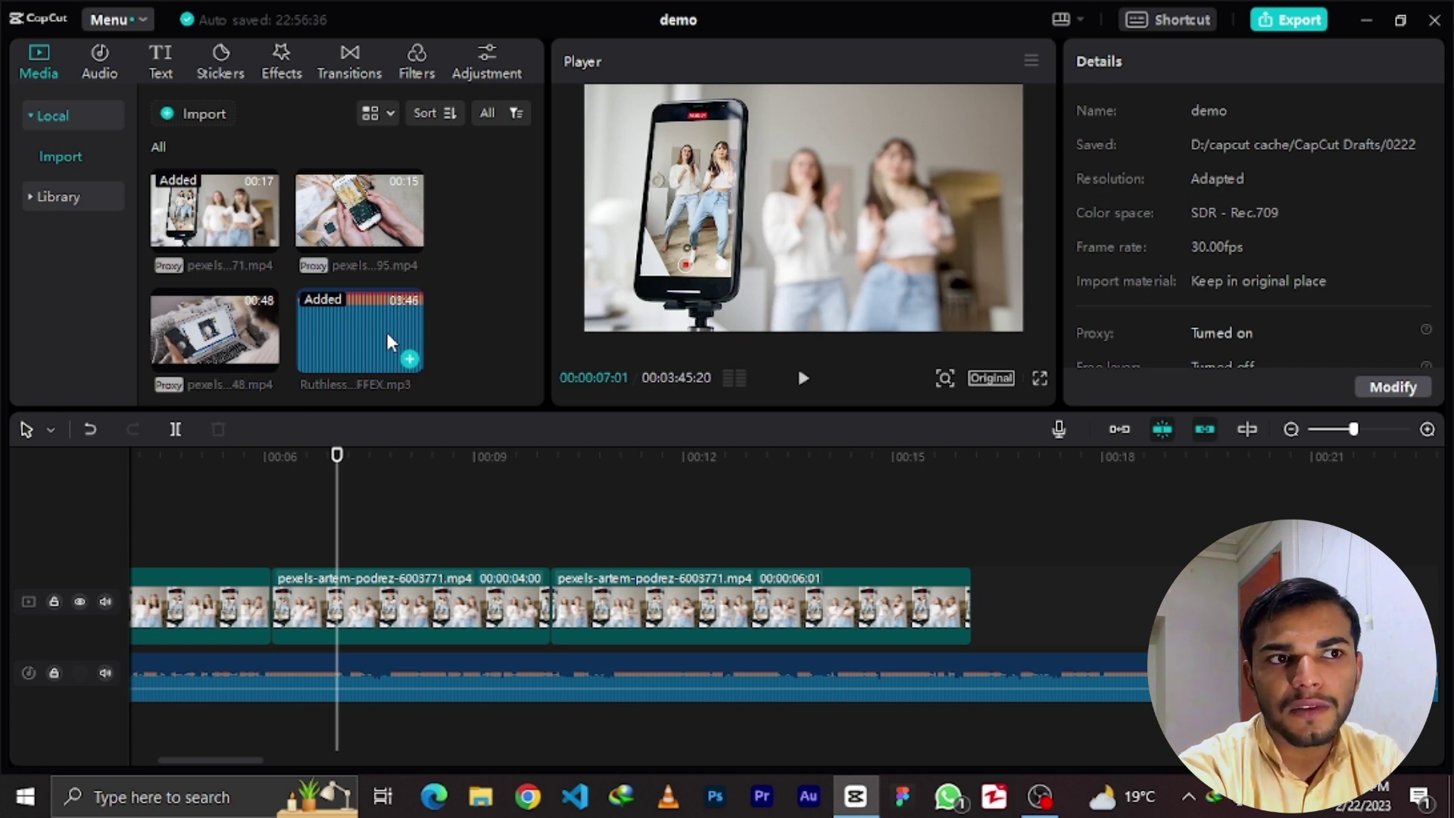
- Look at the main menu options and at the Timeline, Player, Basic and Other keyboard shortcut lists
click(139, 21)
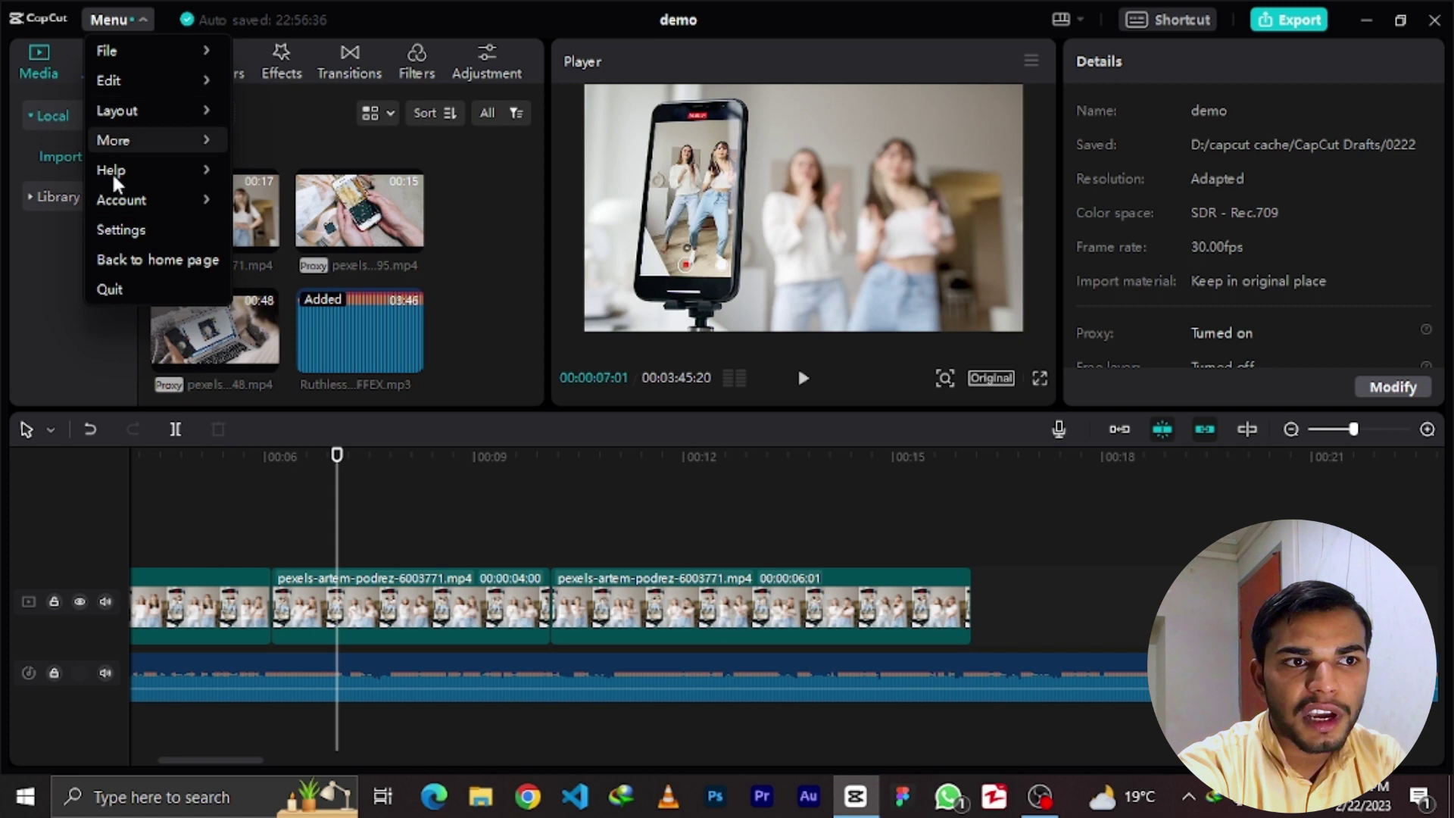
click(6, 325)
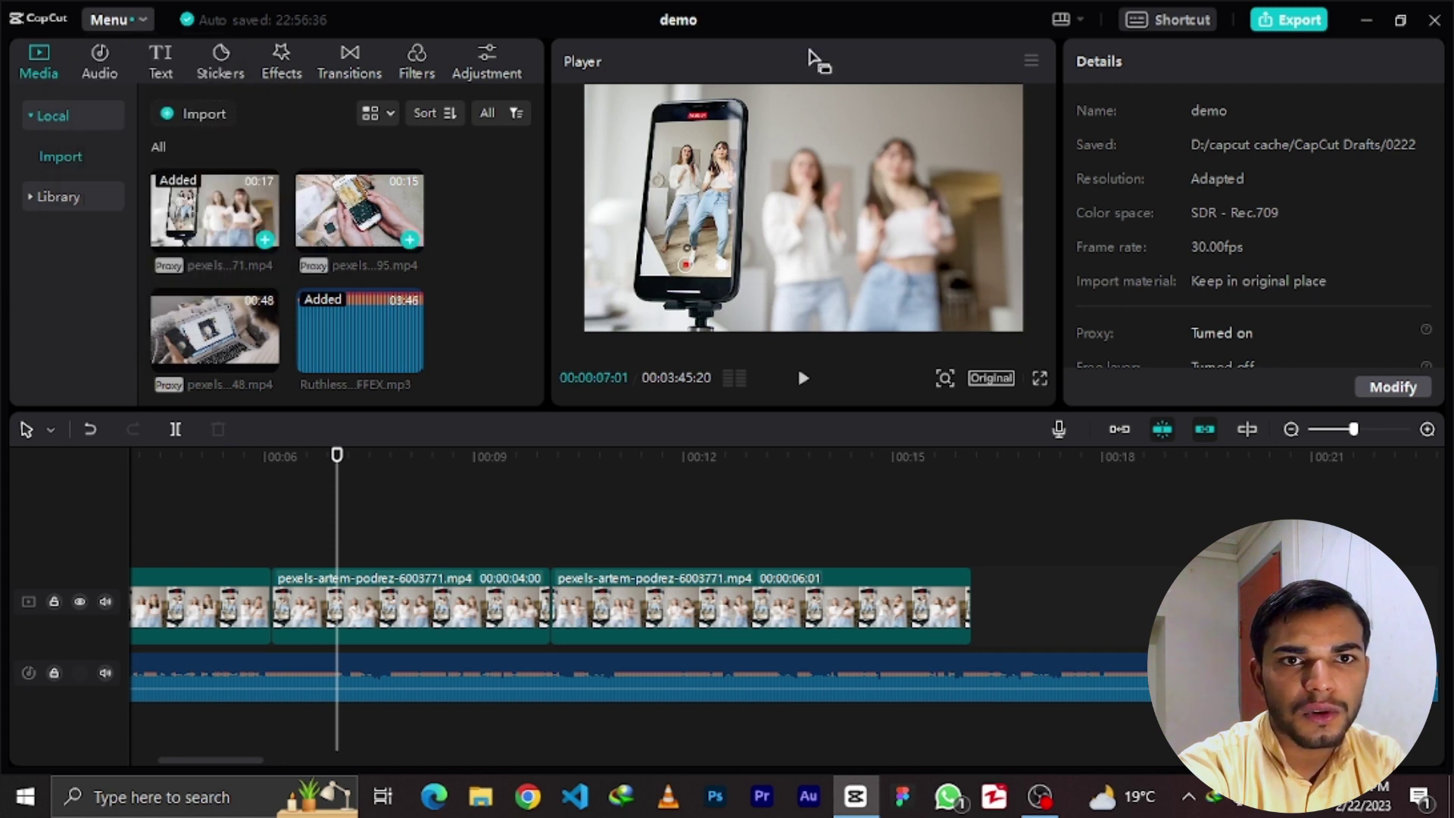
click(1201, 24)
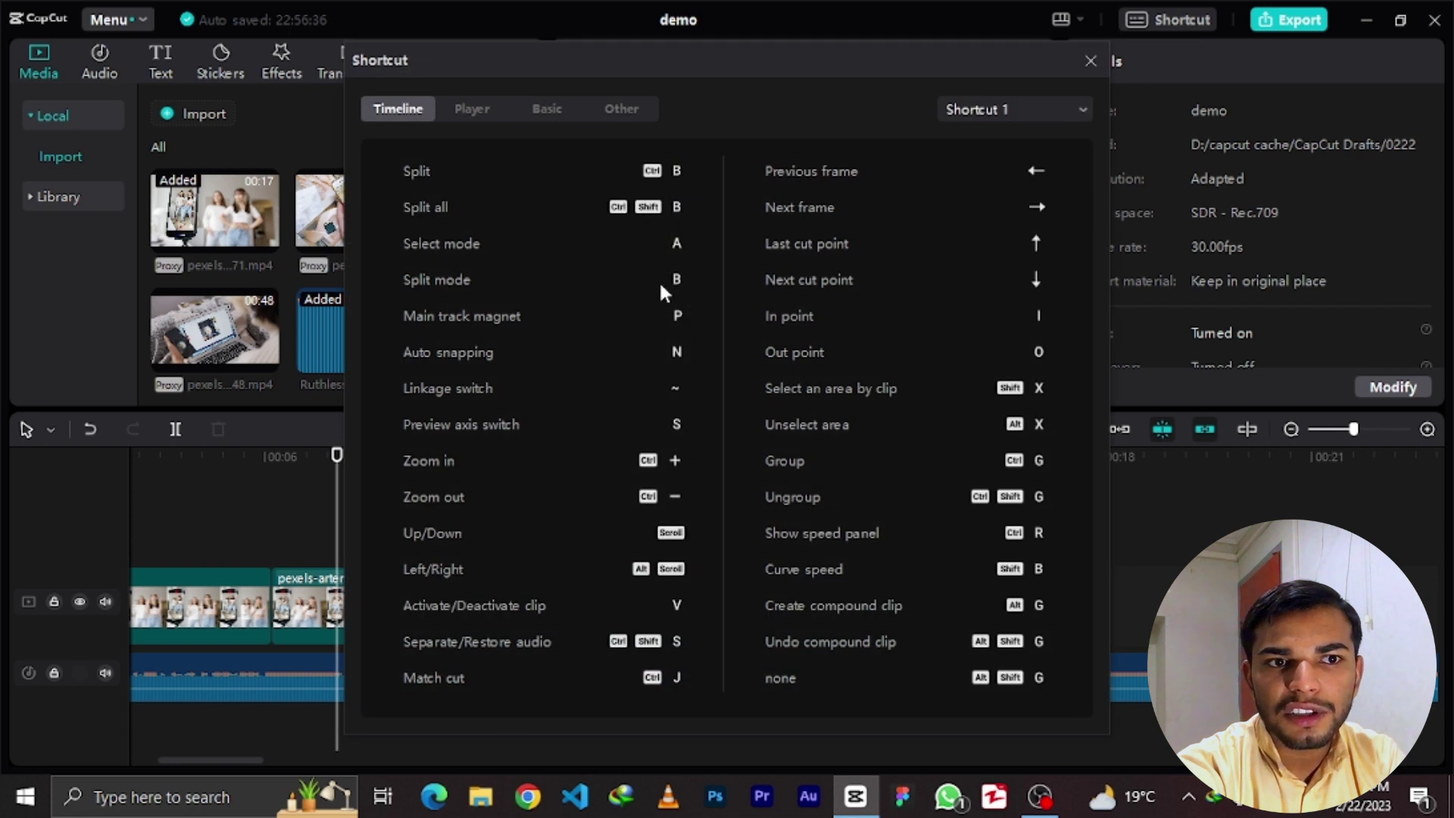
click(477, 111)
click(546, 109)
click(610, 111)
click(406, 108)
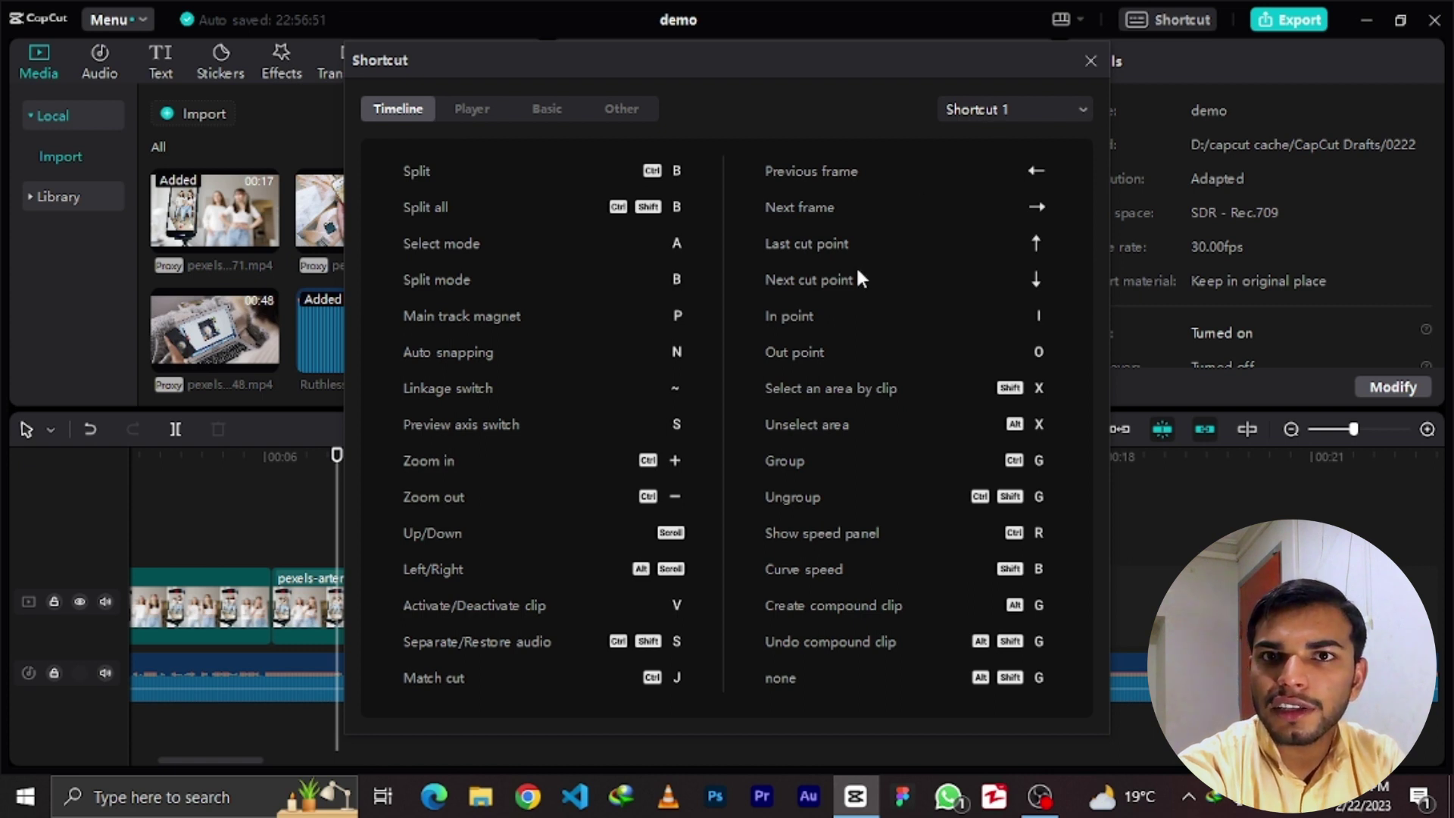
click(1091, 60)
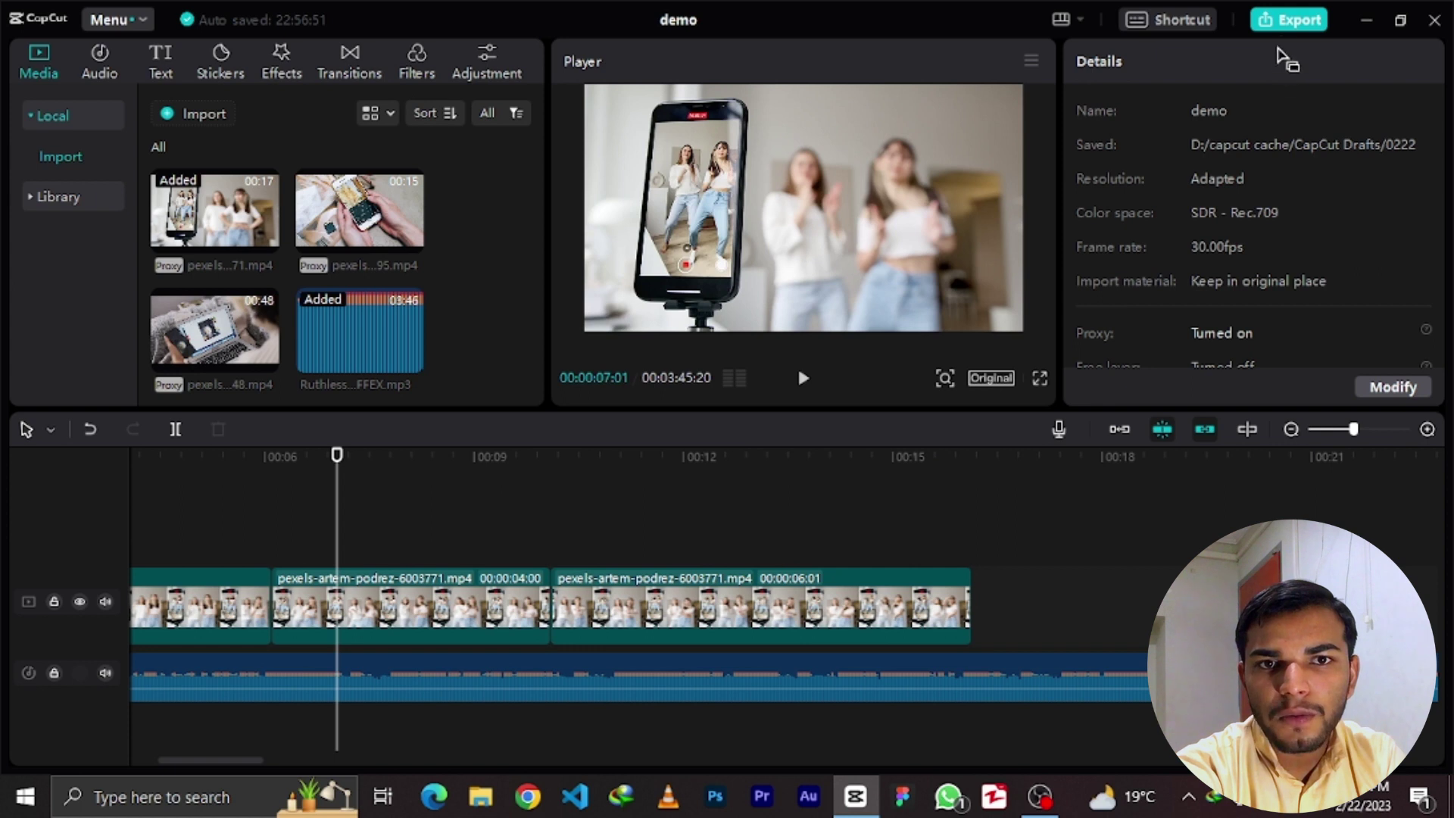
- Open the export settings for the project and look at the title and the destination folder selection
click(1290, 22)
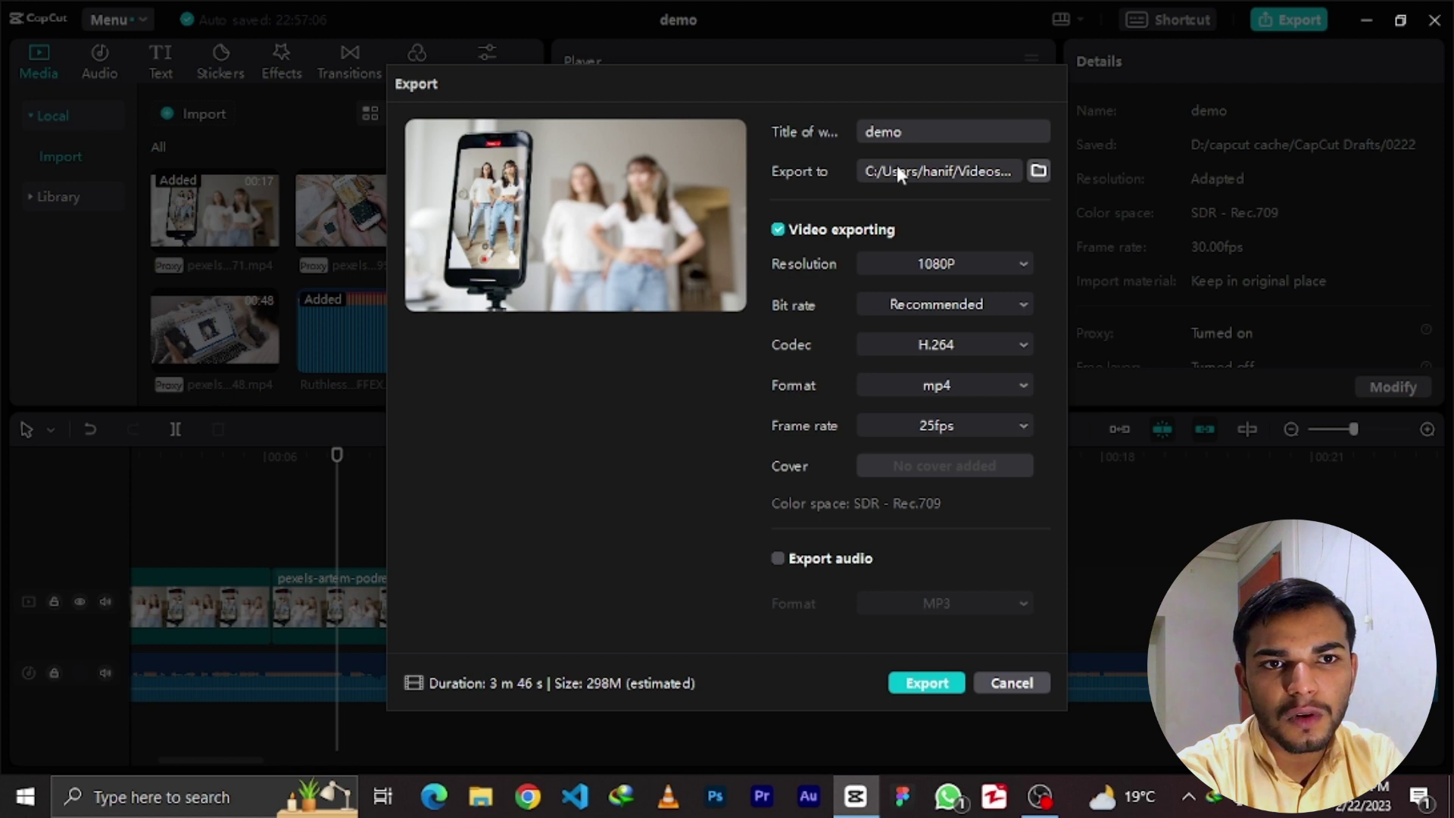
drag(907, 134, 864, 133)
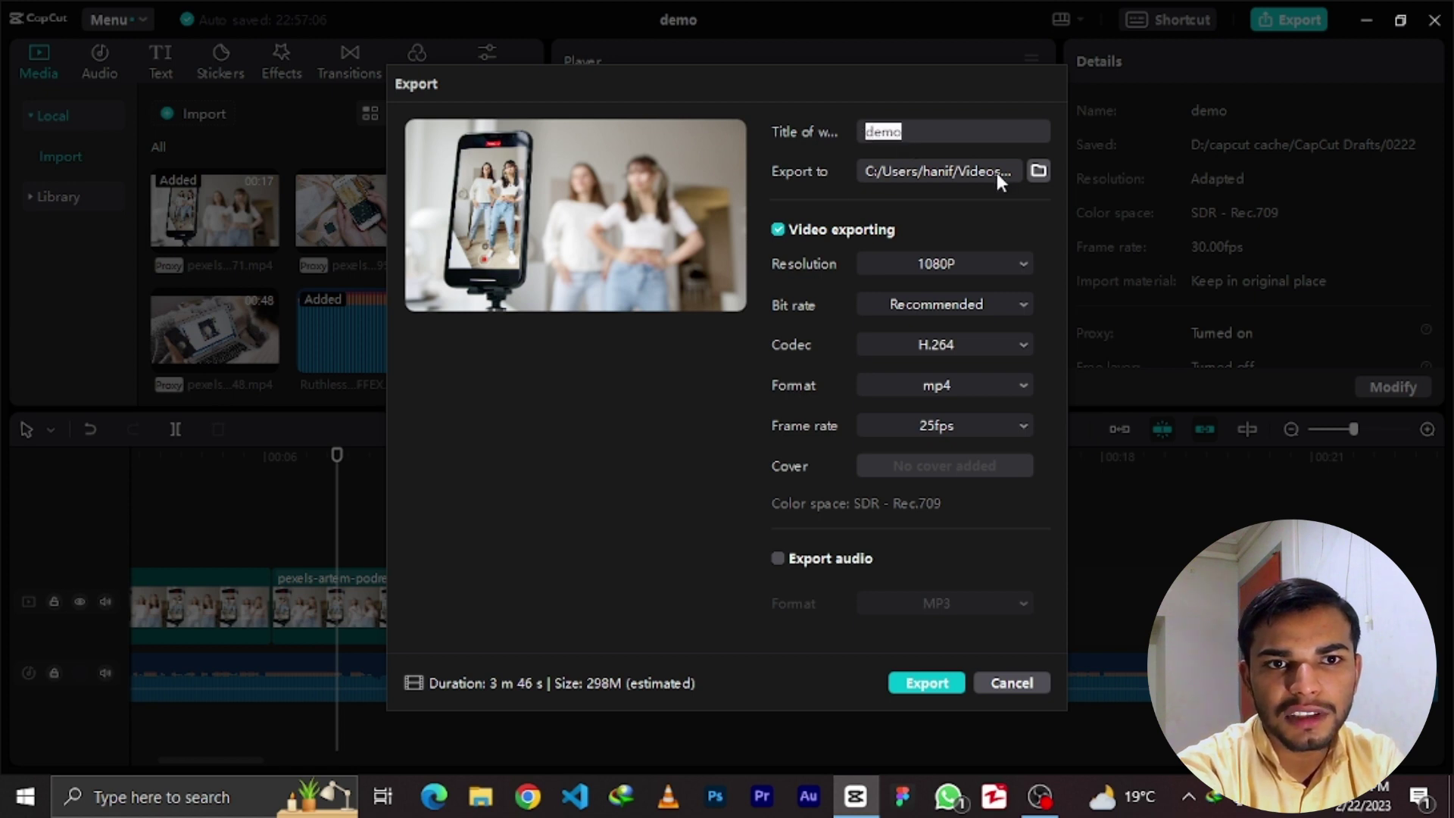
click(1039, 171)
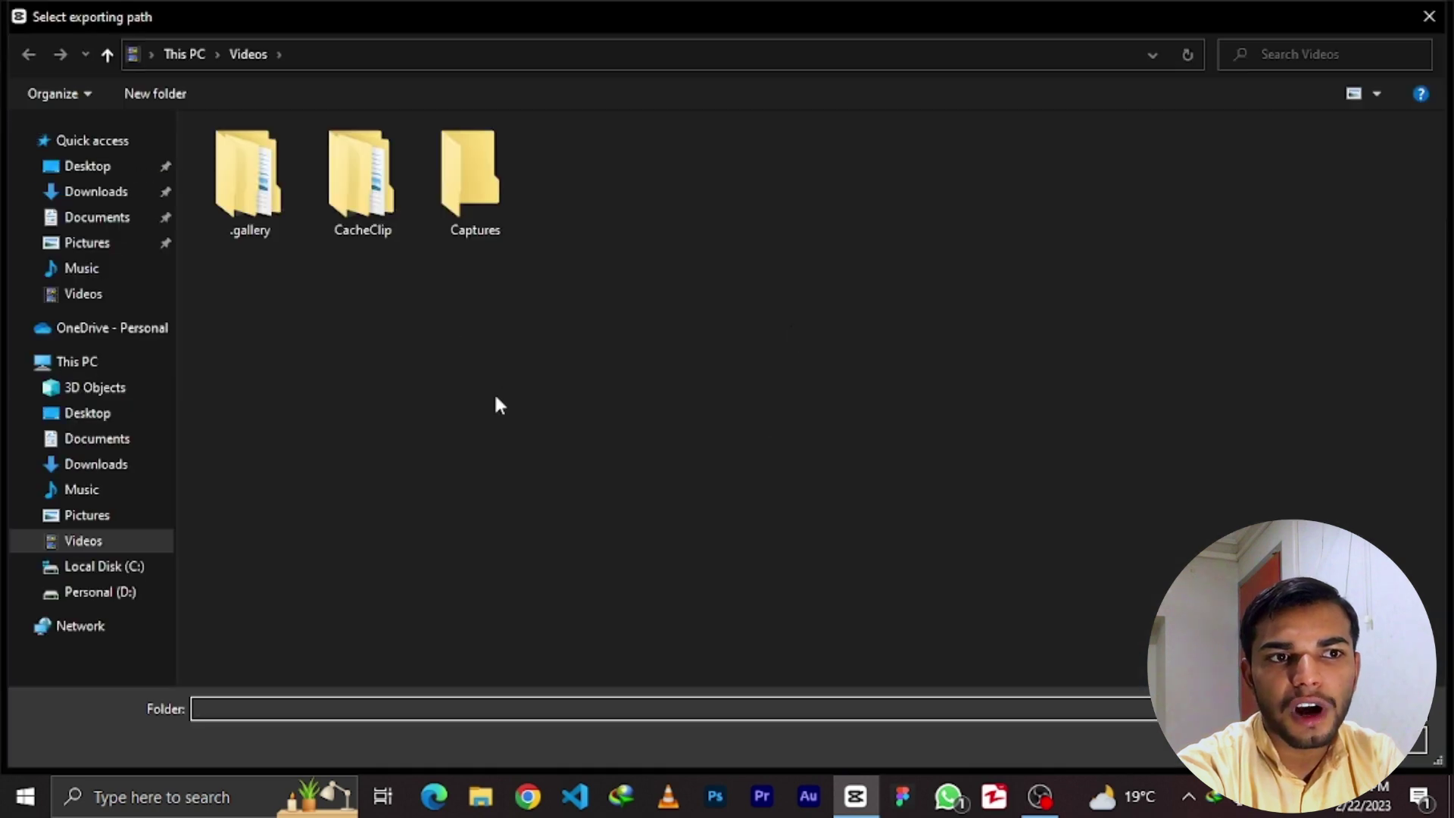
click(1429, 16)
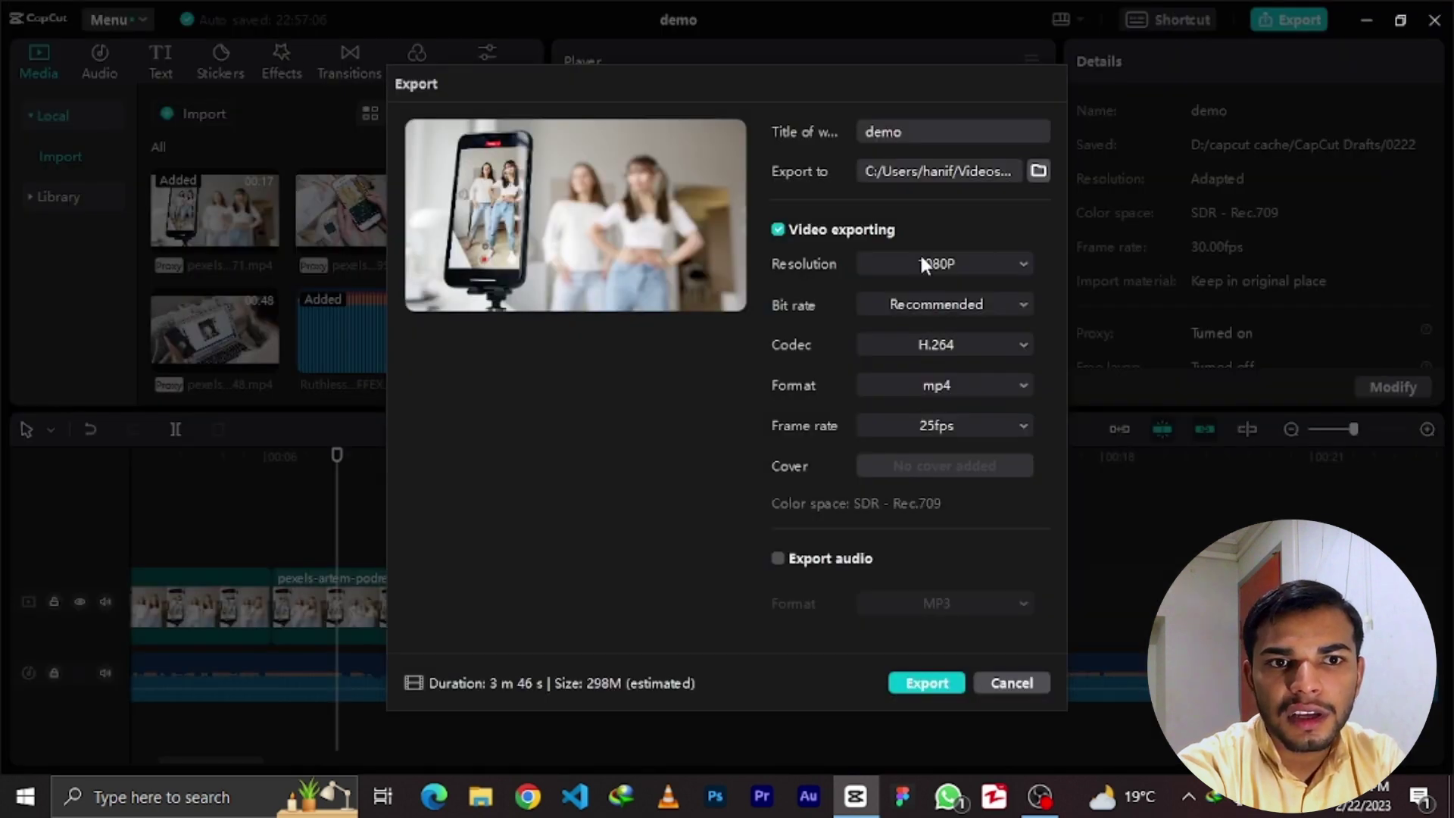
- Look at the available resolution, bit rate, codec and frame rate options in the export settings
click(980, 266)
click(981, 266)
click(1002, 304)
click(1001, 304)
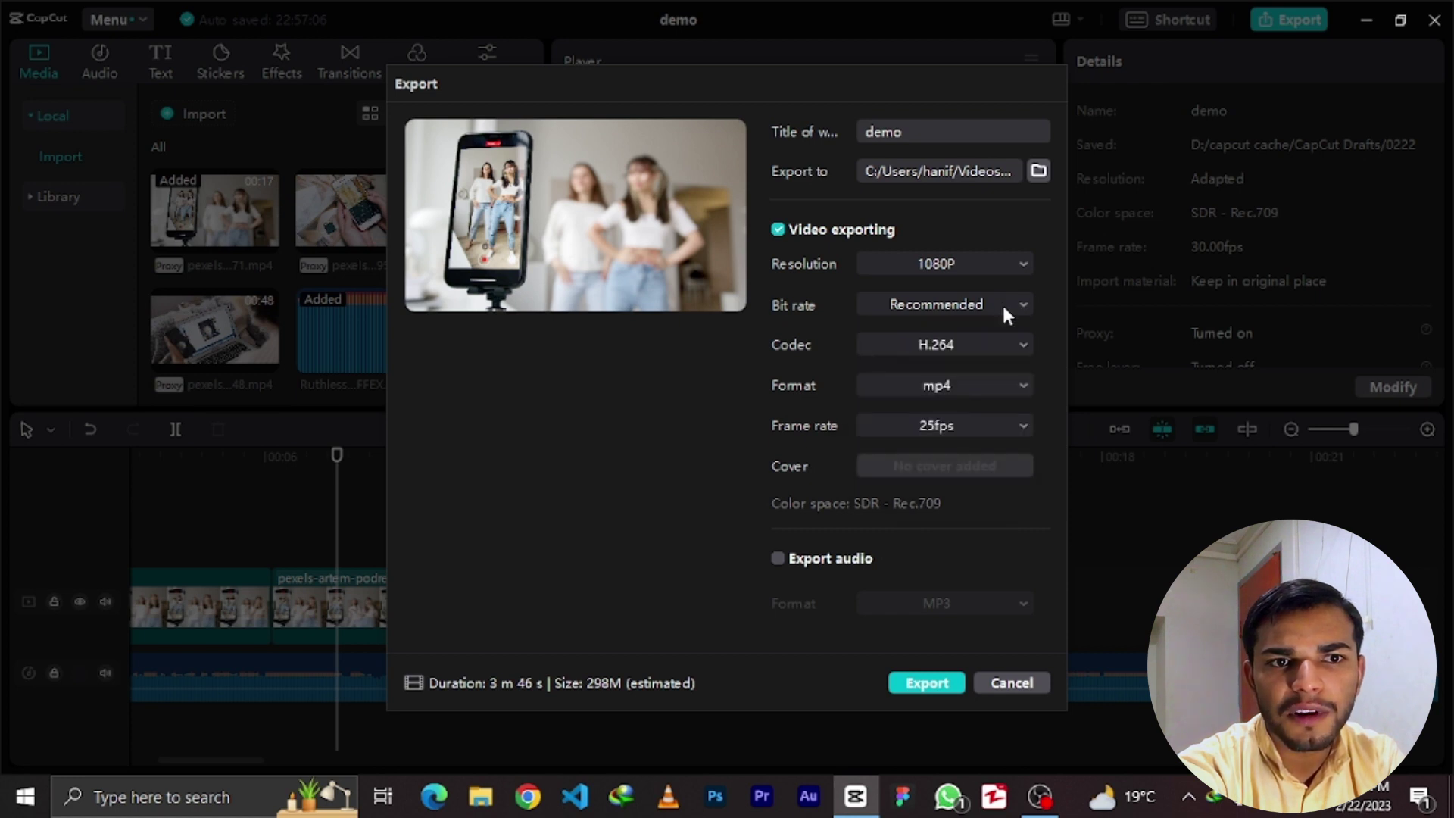
click(962, 353)
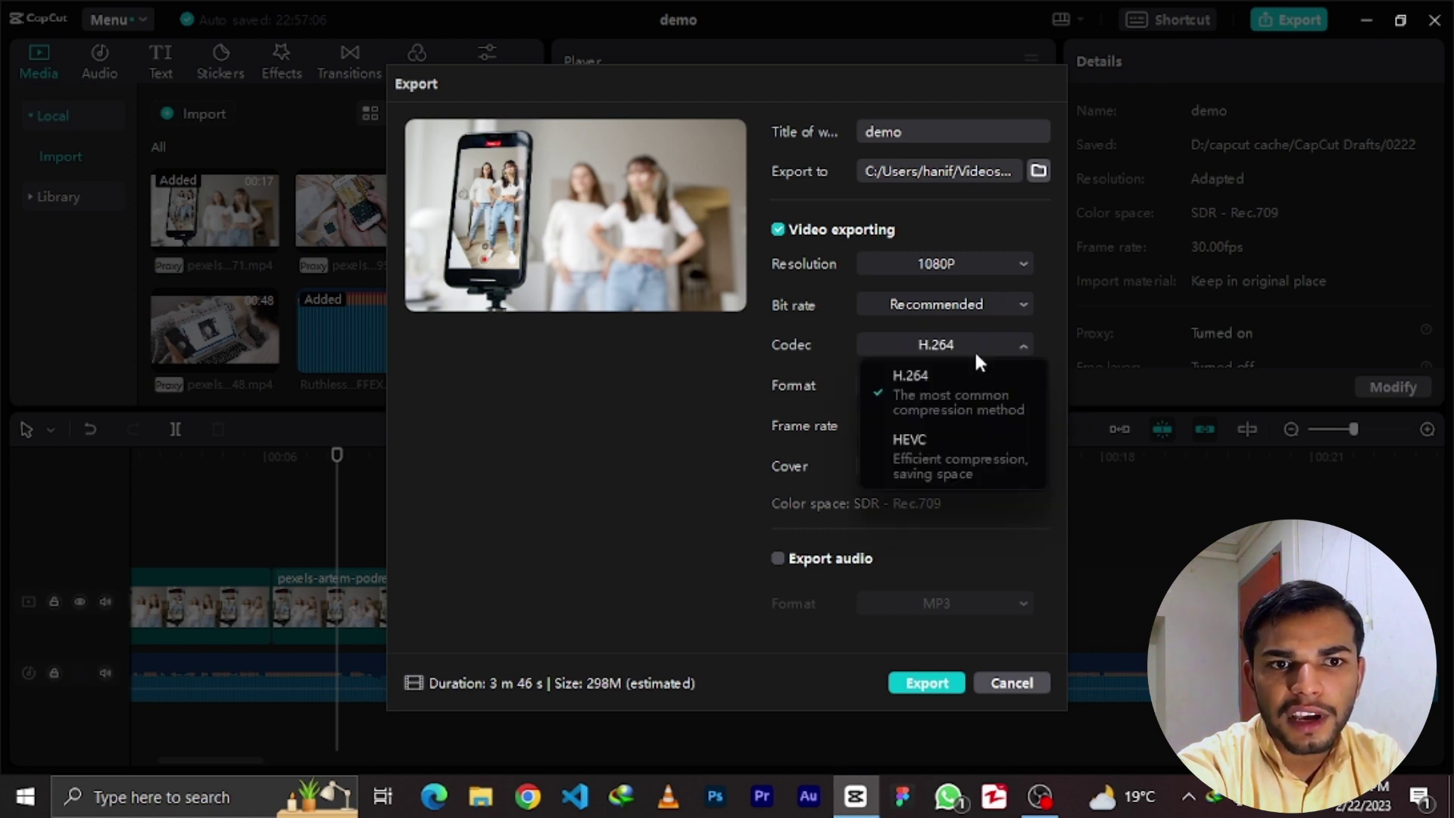
click(946, 344)
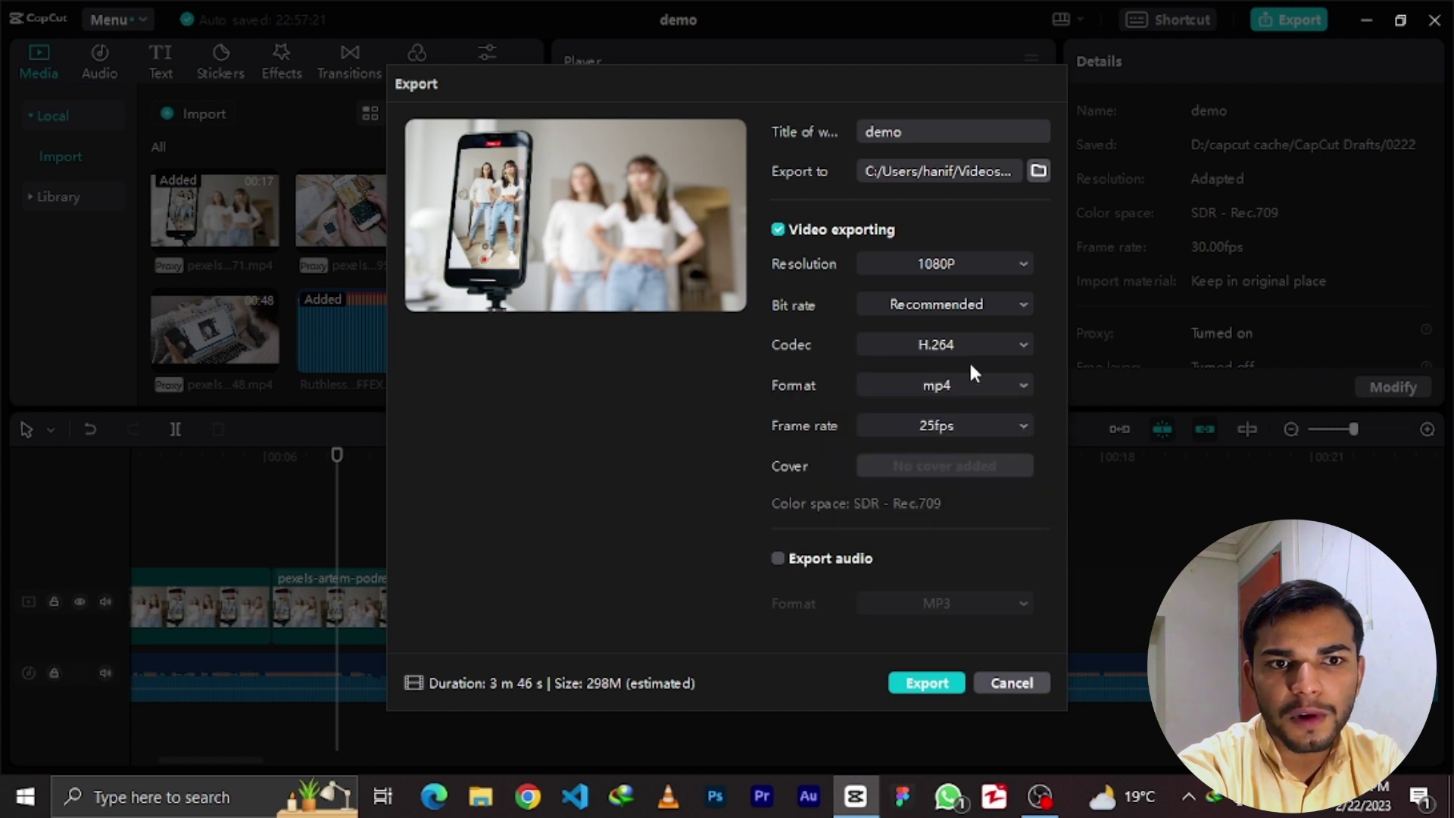
click(959, 429)
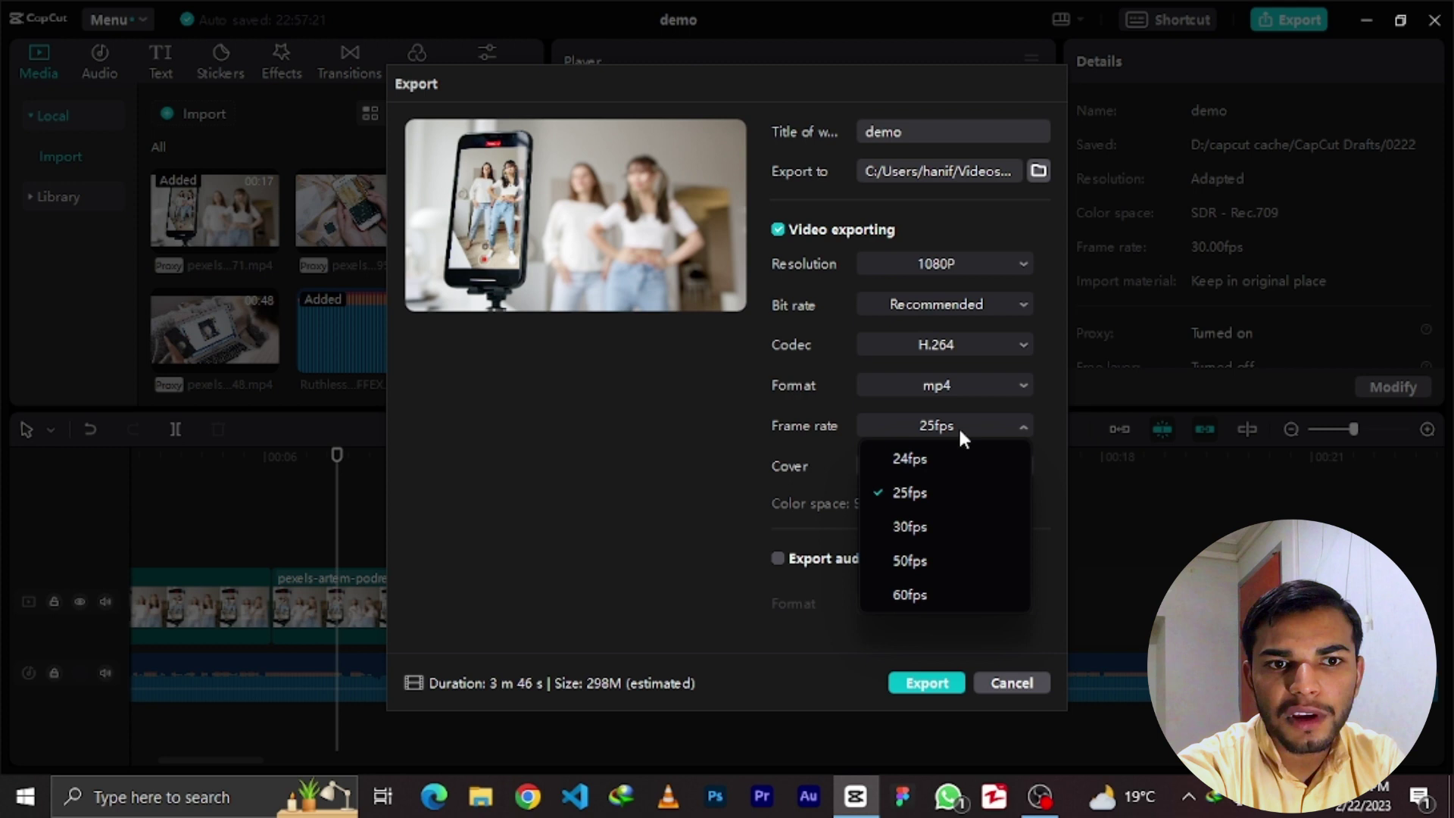
click(960, 432)
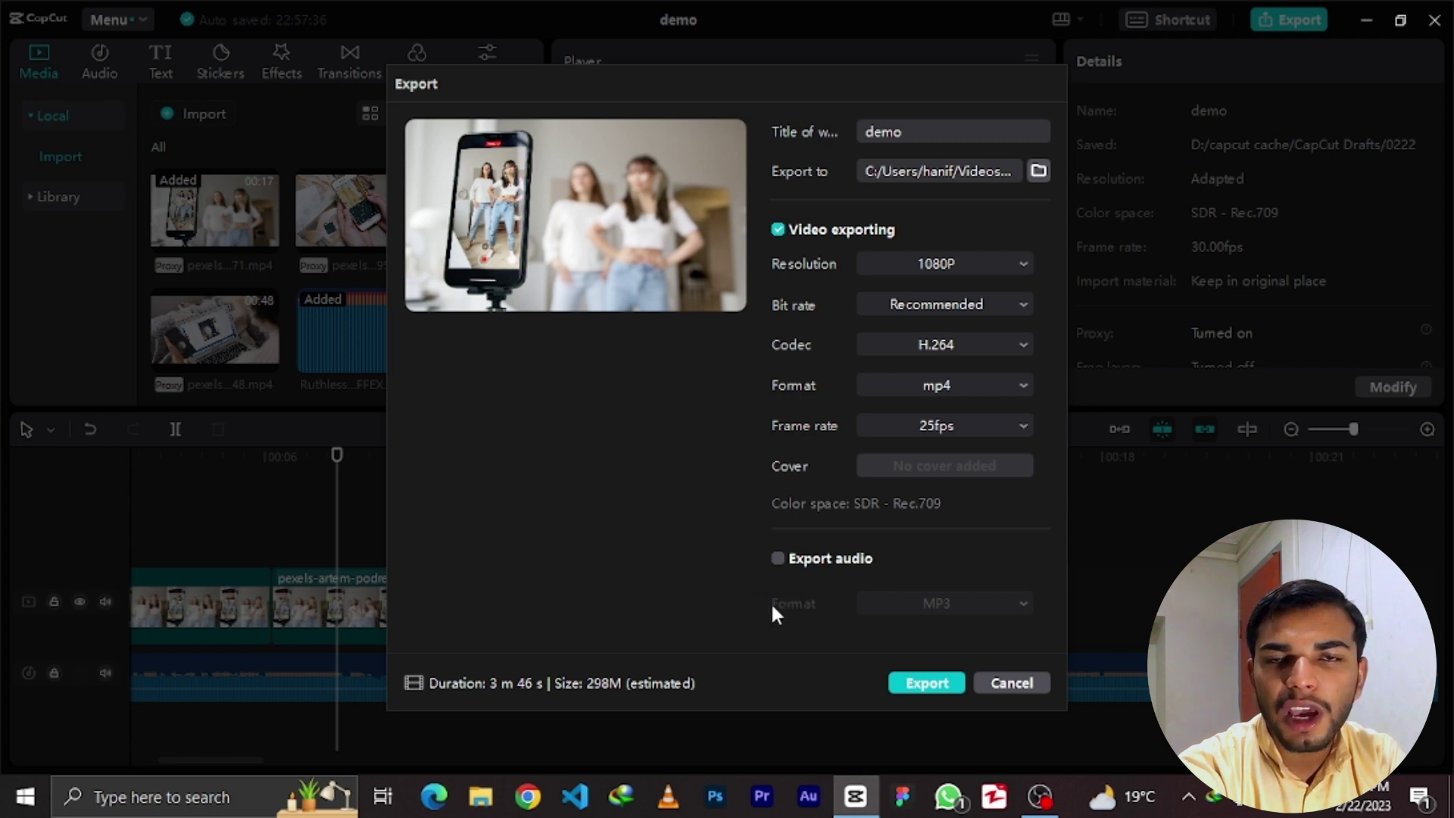
- Set the export to audio only, look at the audio format options, and set it back to video only
click(777, 228)
click(778, 558)
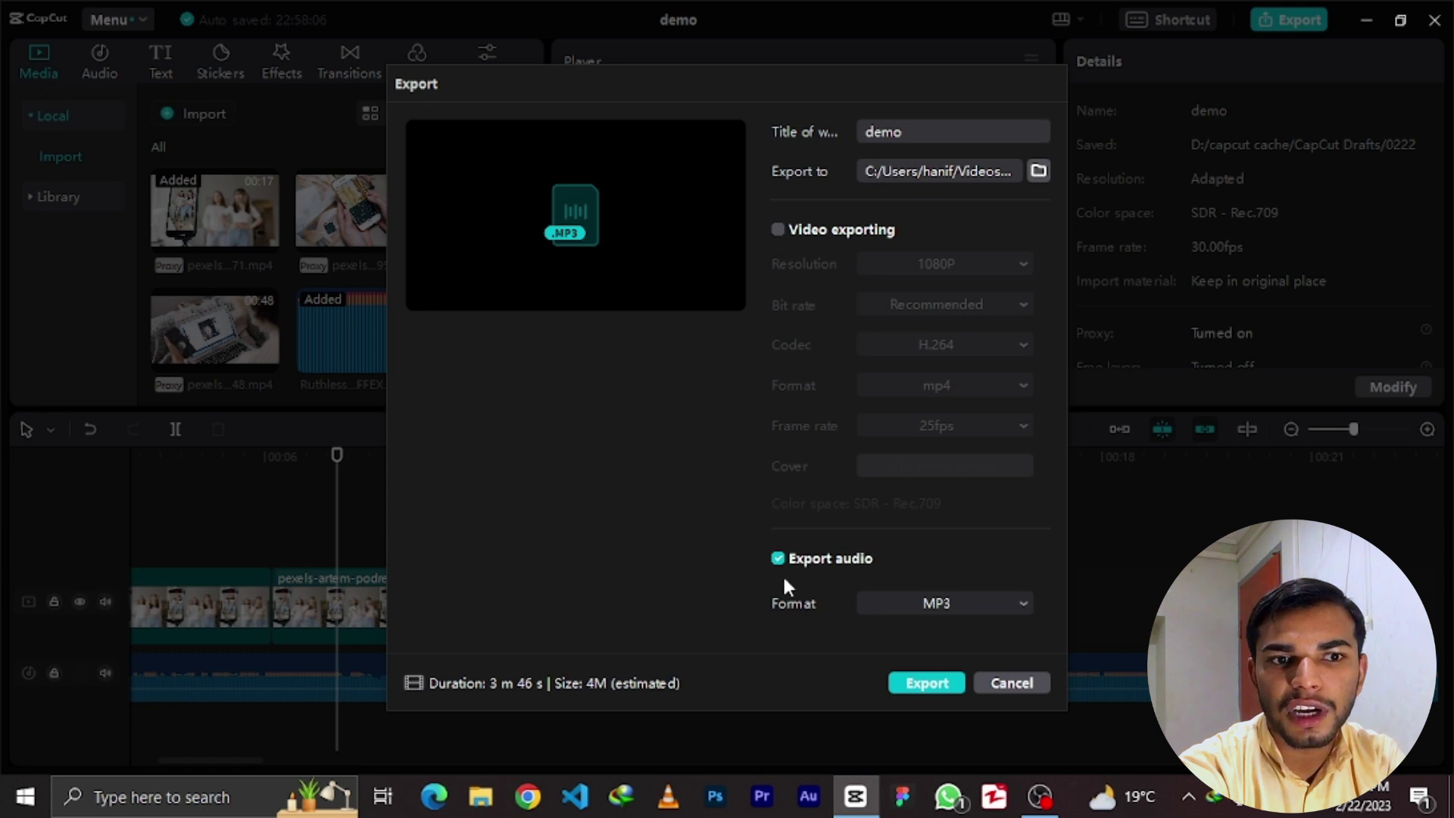
click(963, 603)
click(964, 604)
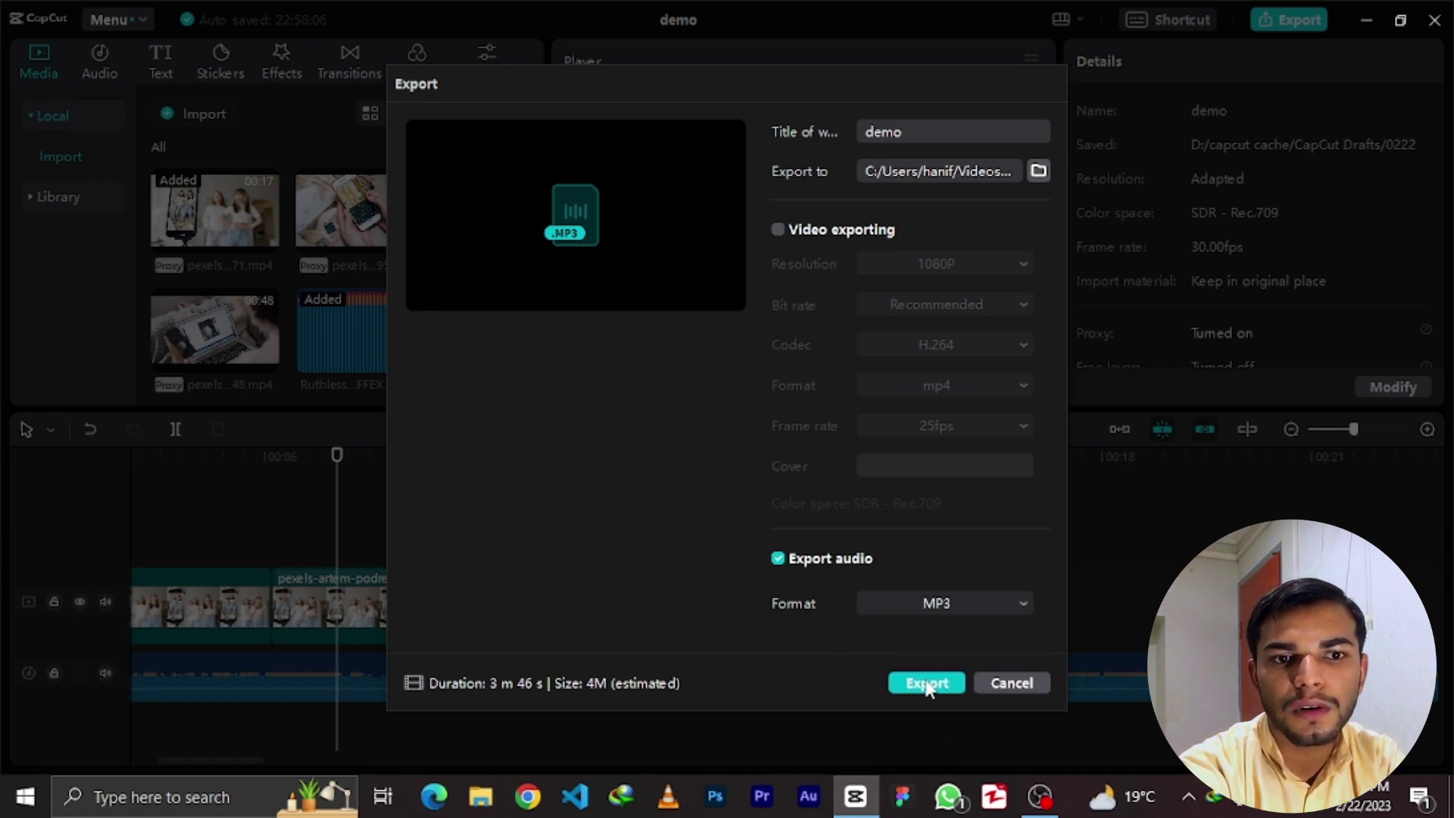
click(780, 233)
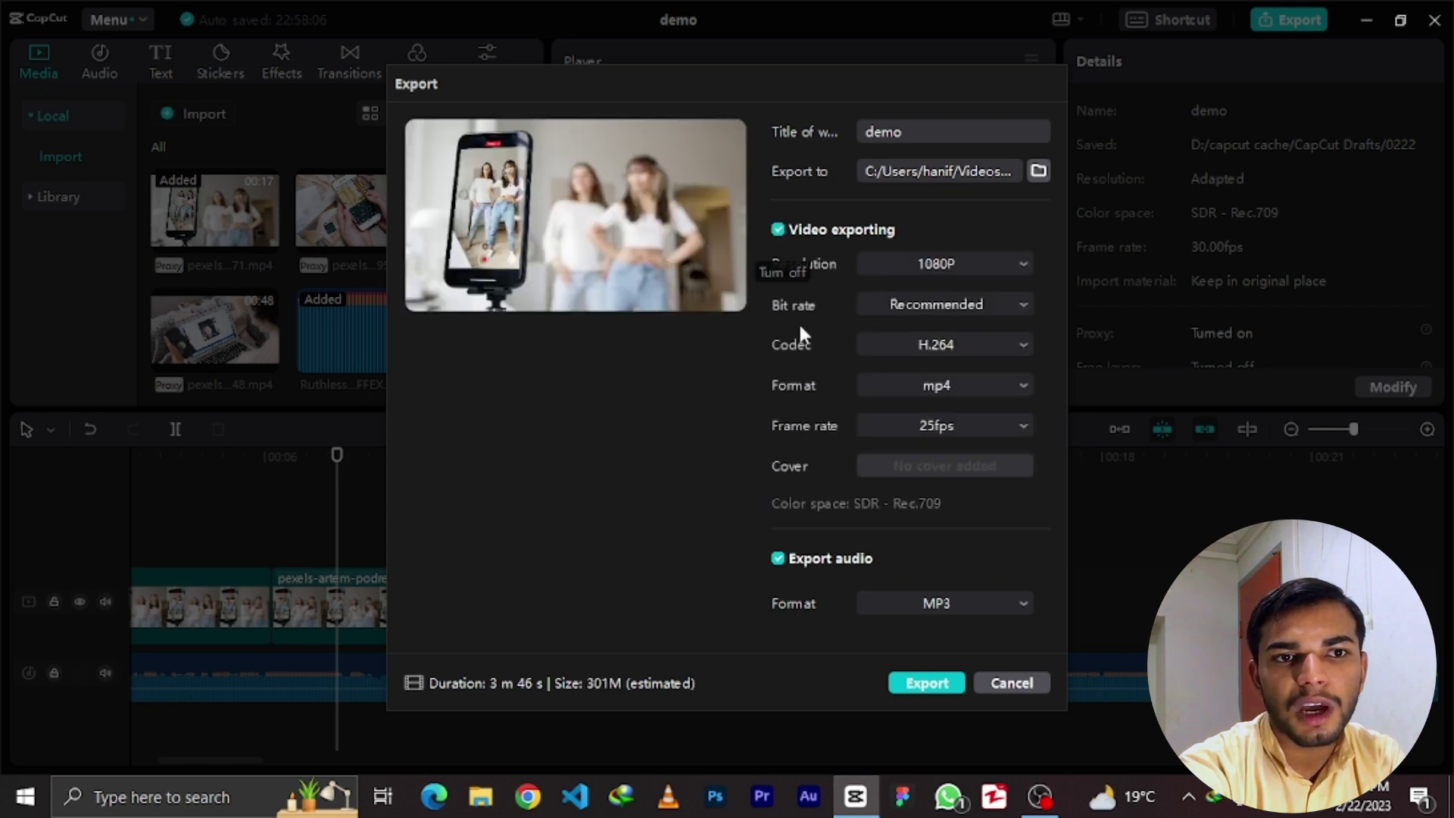
click(779, 560)
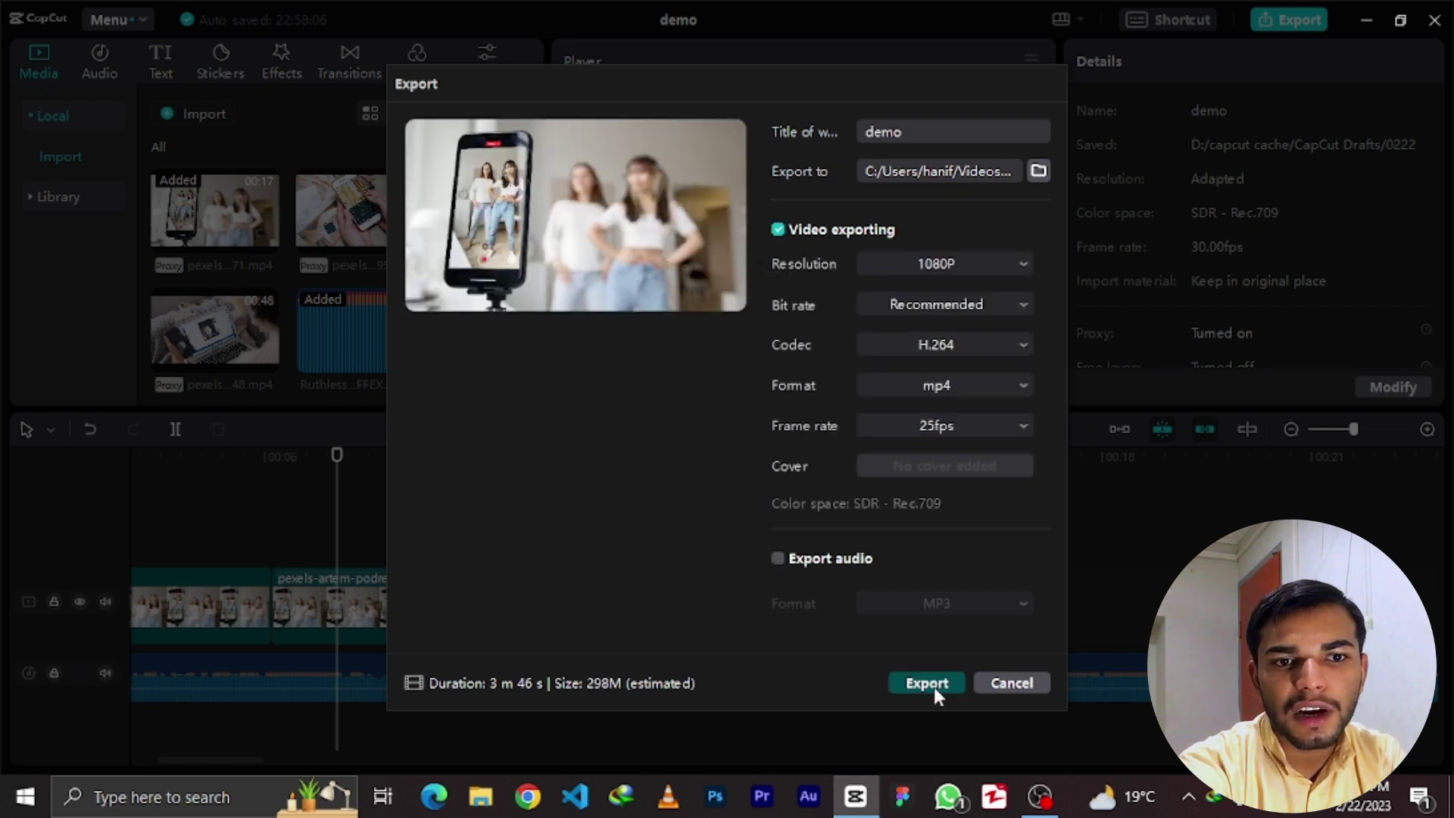
- Start exporting the demo video at 1080P, H.264, mp4 and 25fps, then stop the export and leave the export settings
click(934, 686)
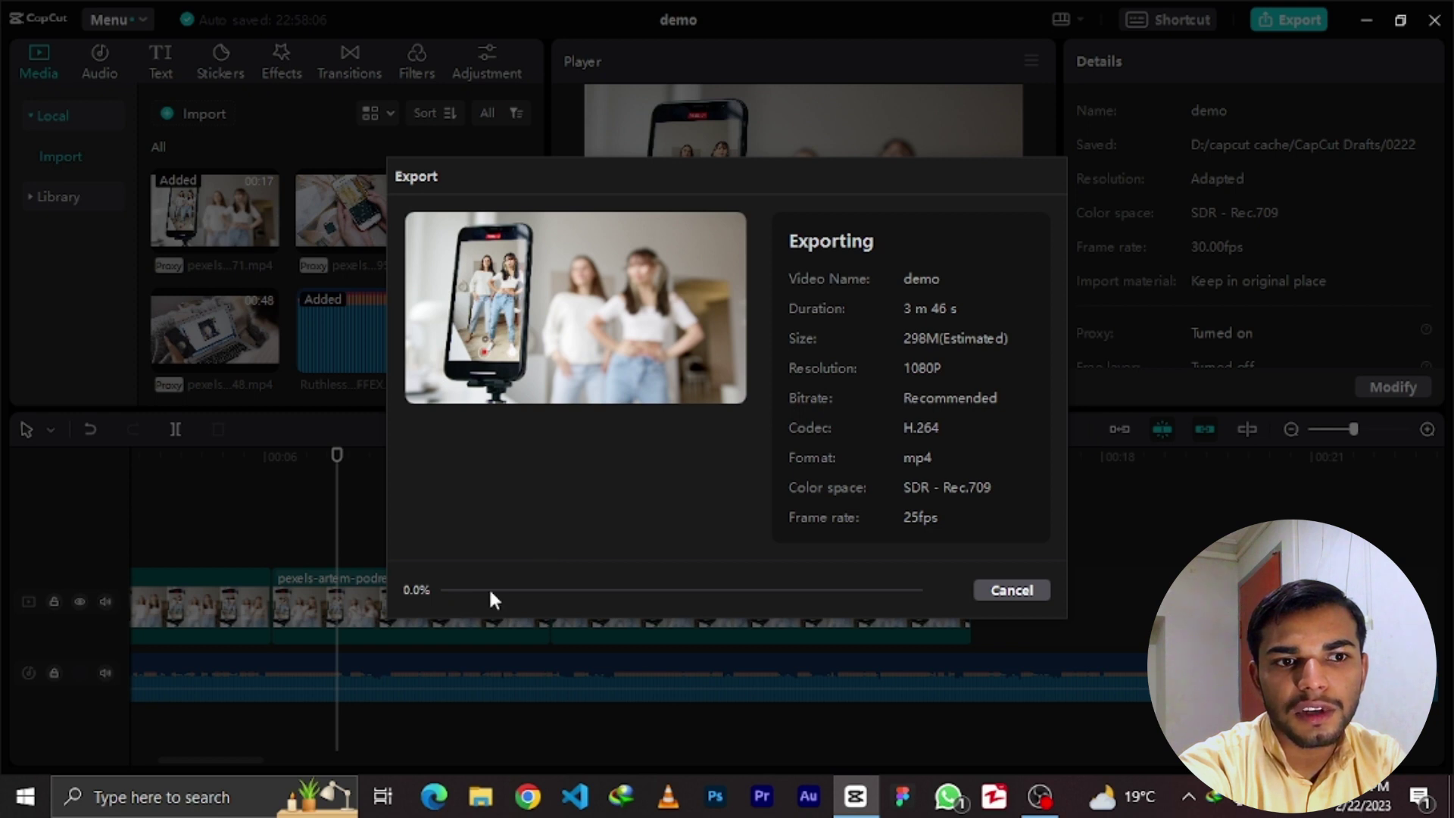
click(1024, 592)
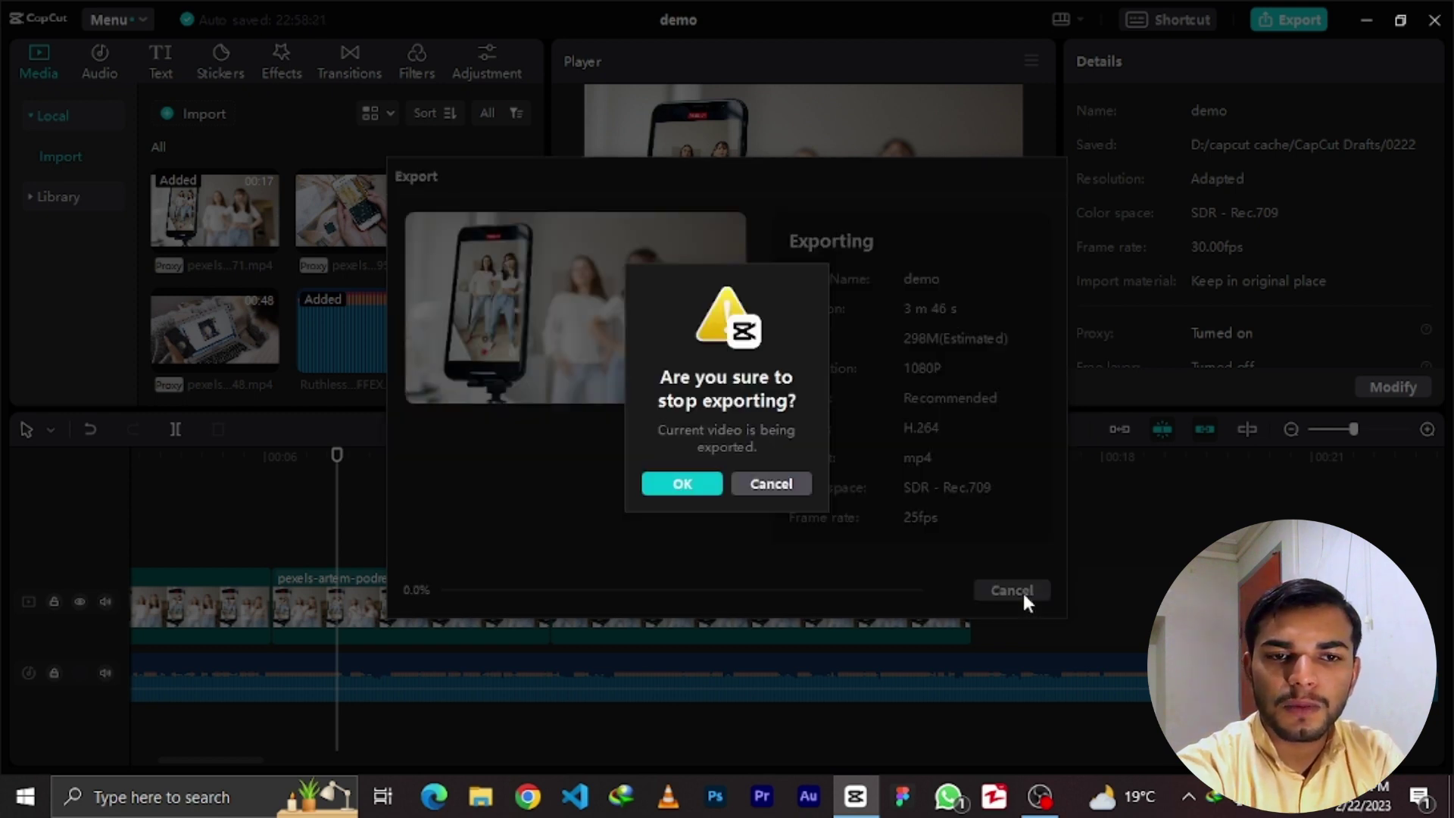
click(686, 483)
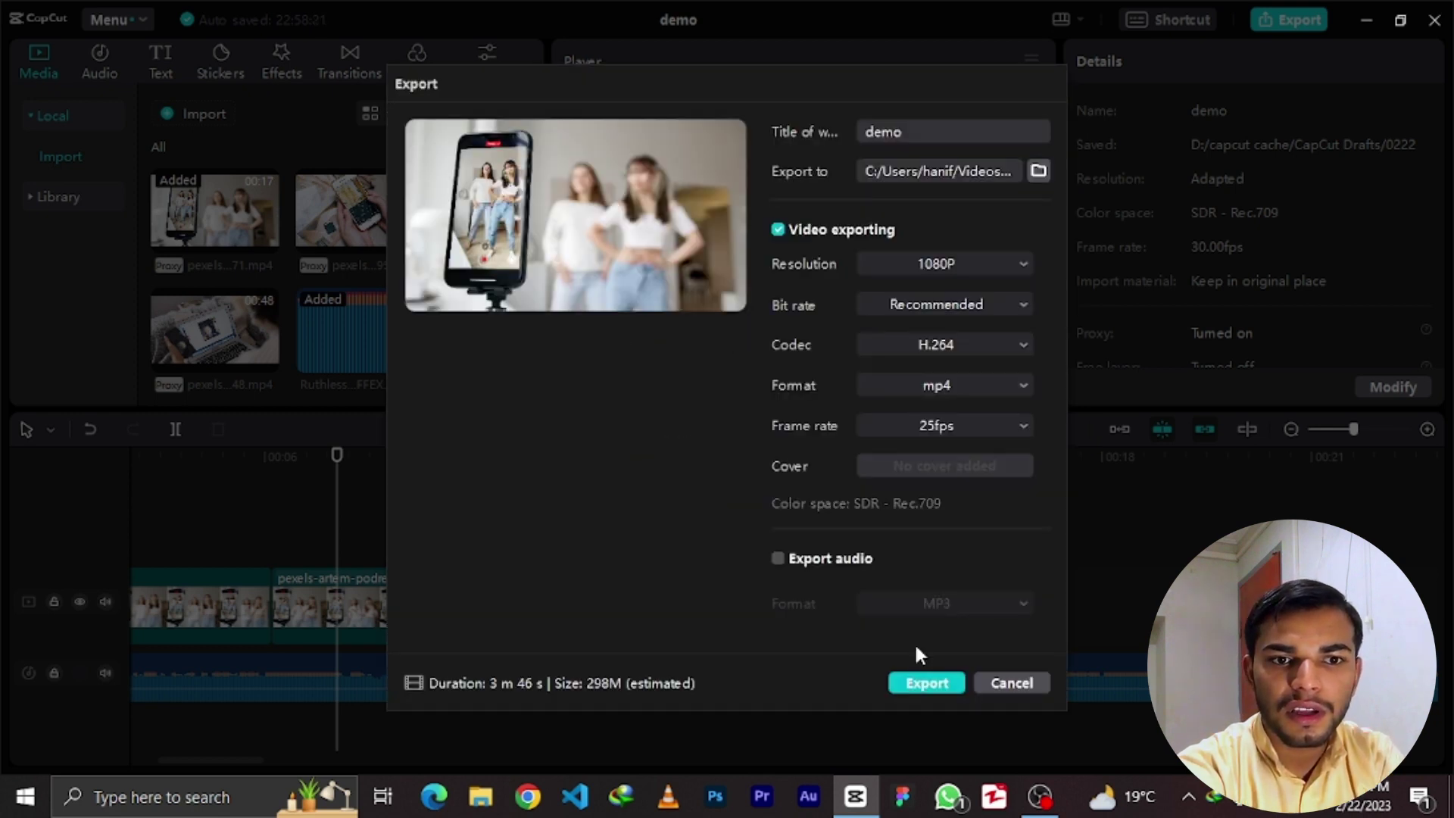
click(1009, 684)
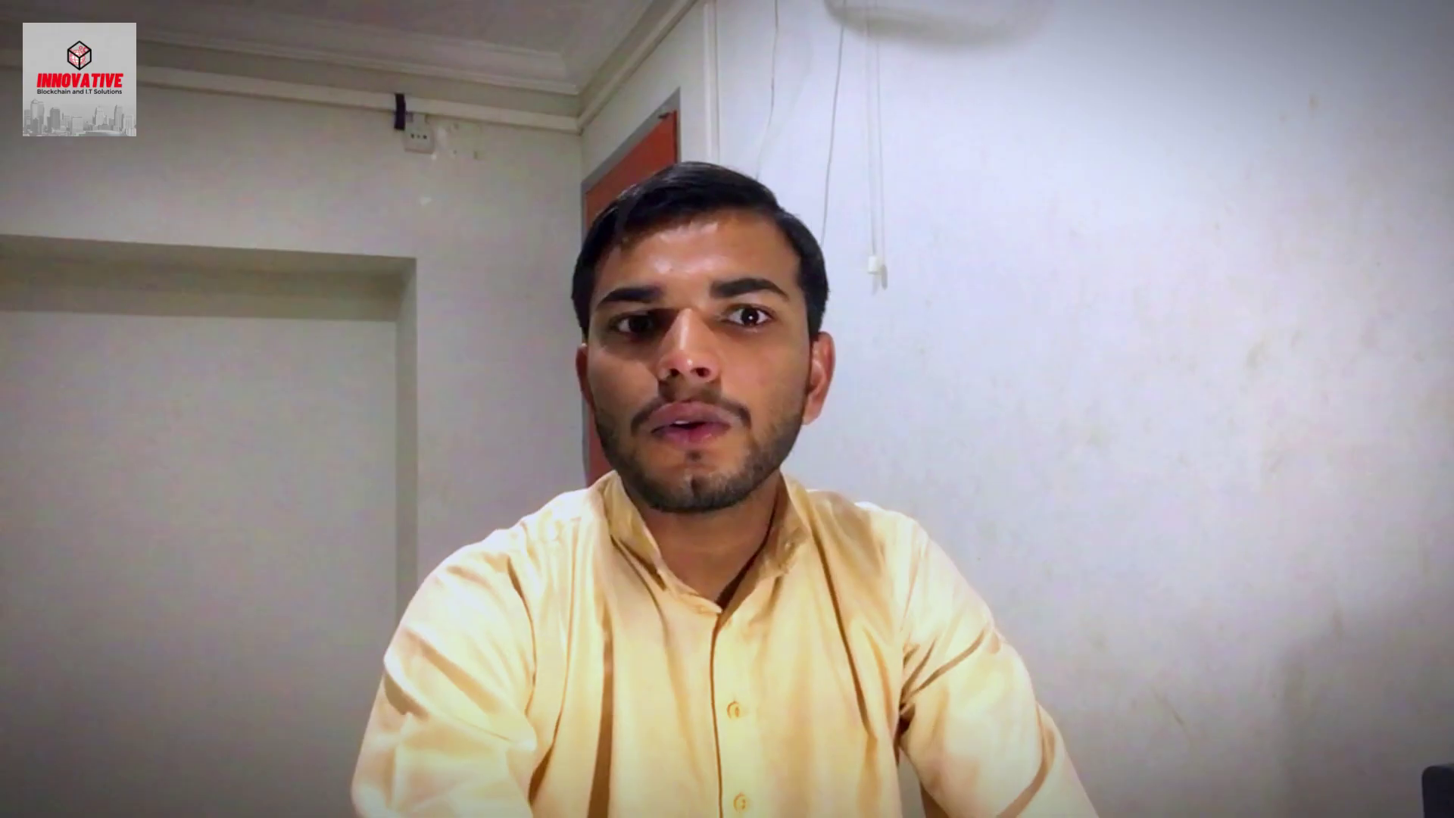